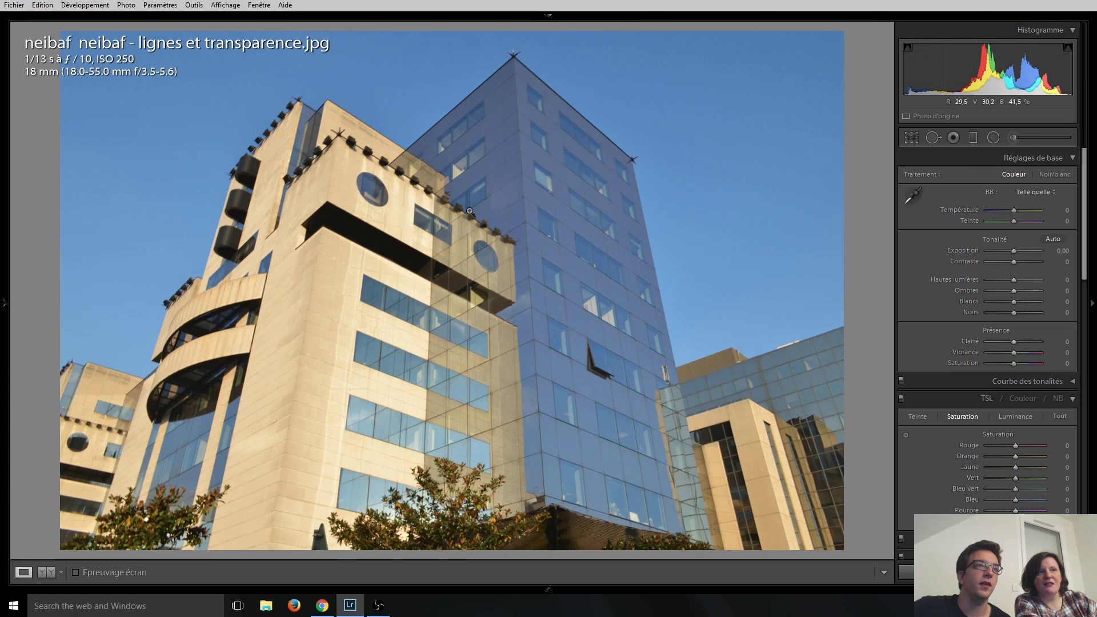
Zoom in to inspect the building's top corner and curved beige facade.
click(502, 110)
mouse_move(495, 149)
mouse_down()
mouse_move(496, 352)
mouse_move(507, 203)
mouse_up()
drag(357, 285, 568, 240)
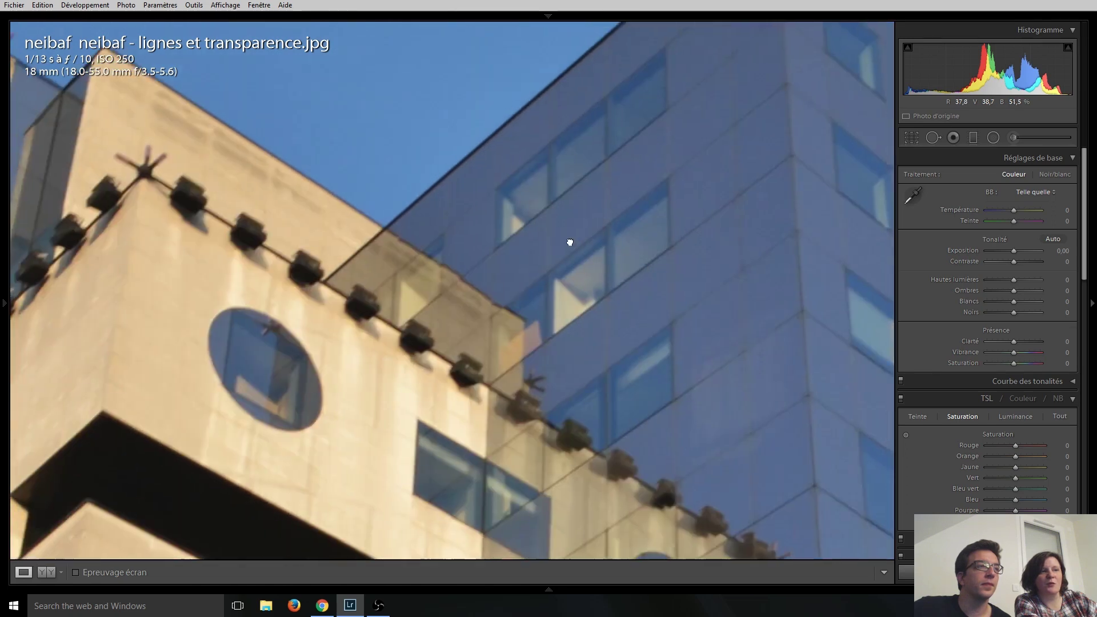
click(566, 355)
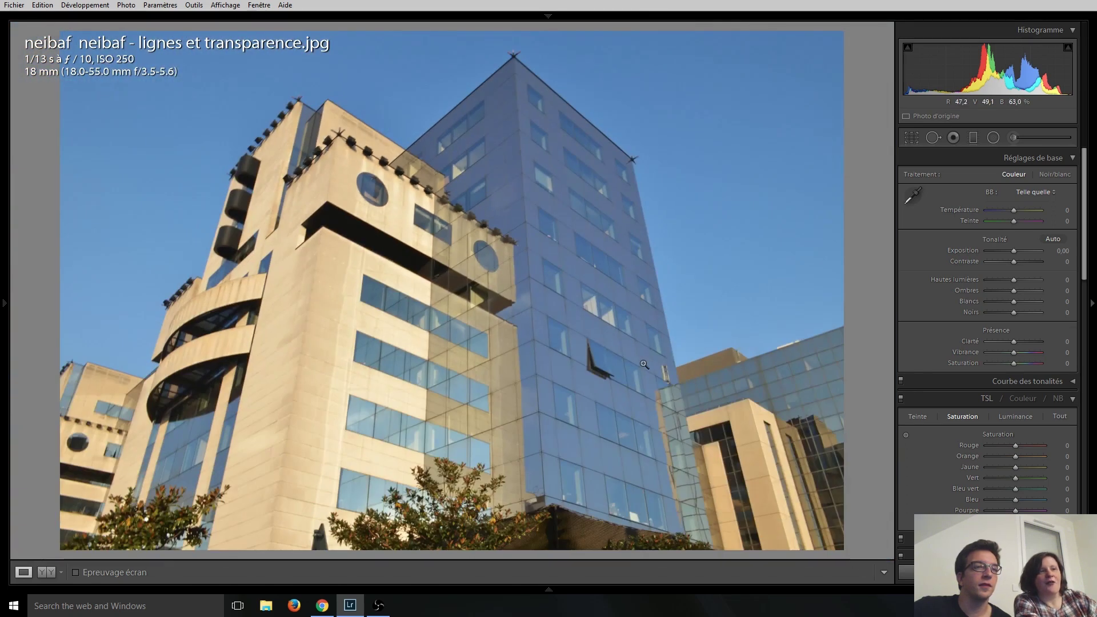
click(157, 458)
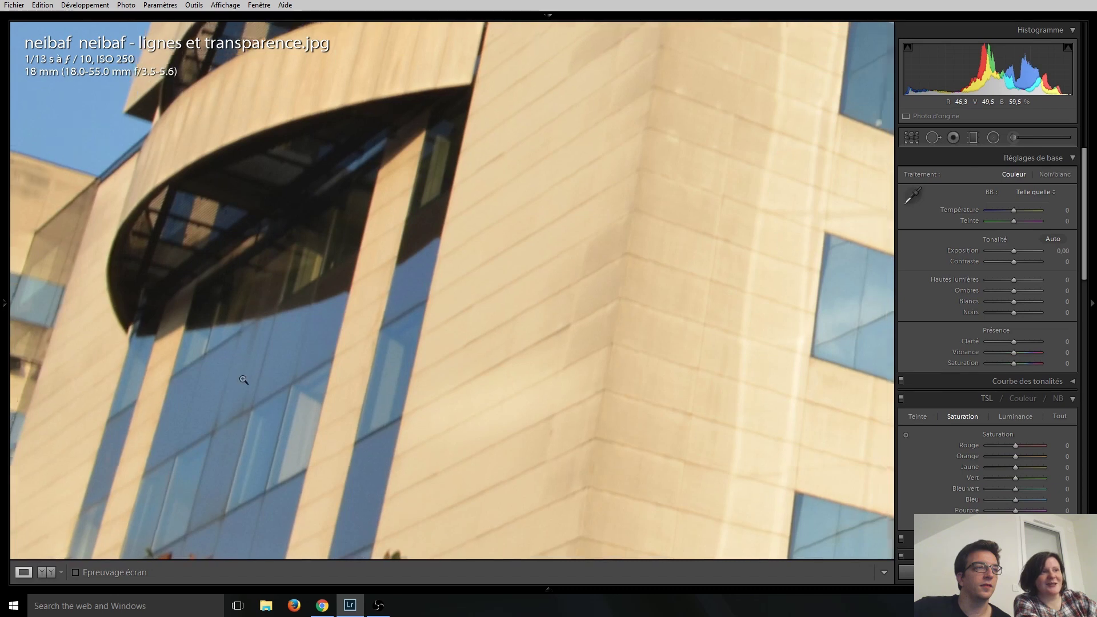
click(242, 379)
Inspect the upper-right corner, blue and cream facades, and lower-right buildings up close.
click(727, 177)
click(610, 136)
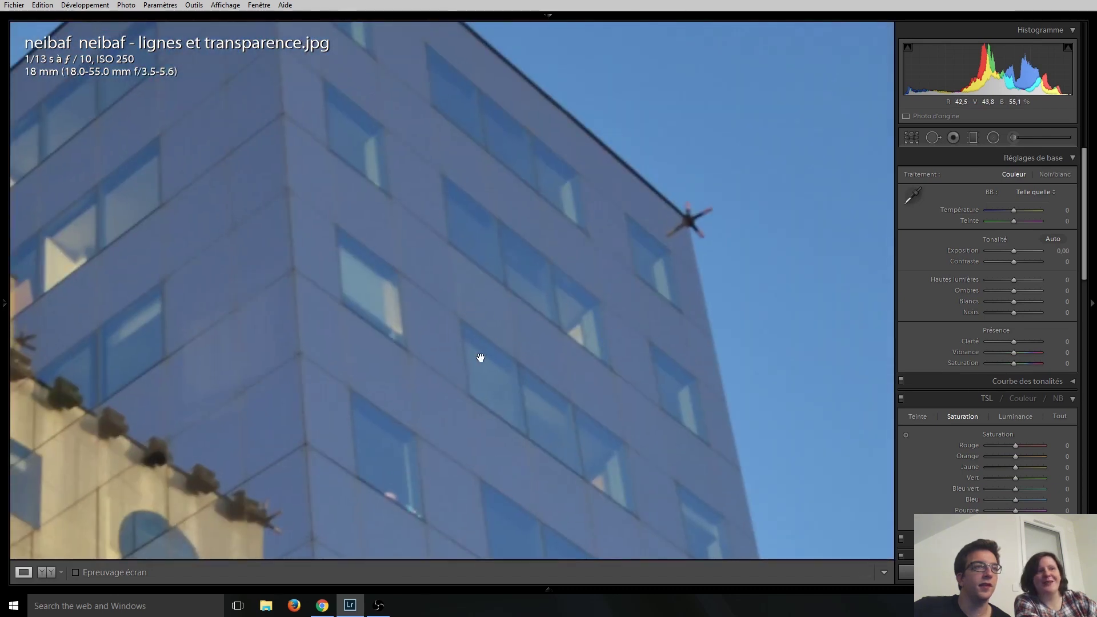
mouse_move(335, 259)
mouse_down()
mouse_move(362, 421)
mouse_move(543, 290)
mouse_up()
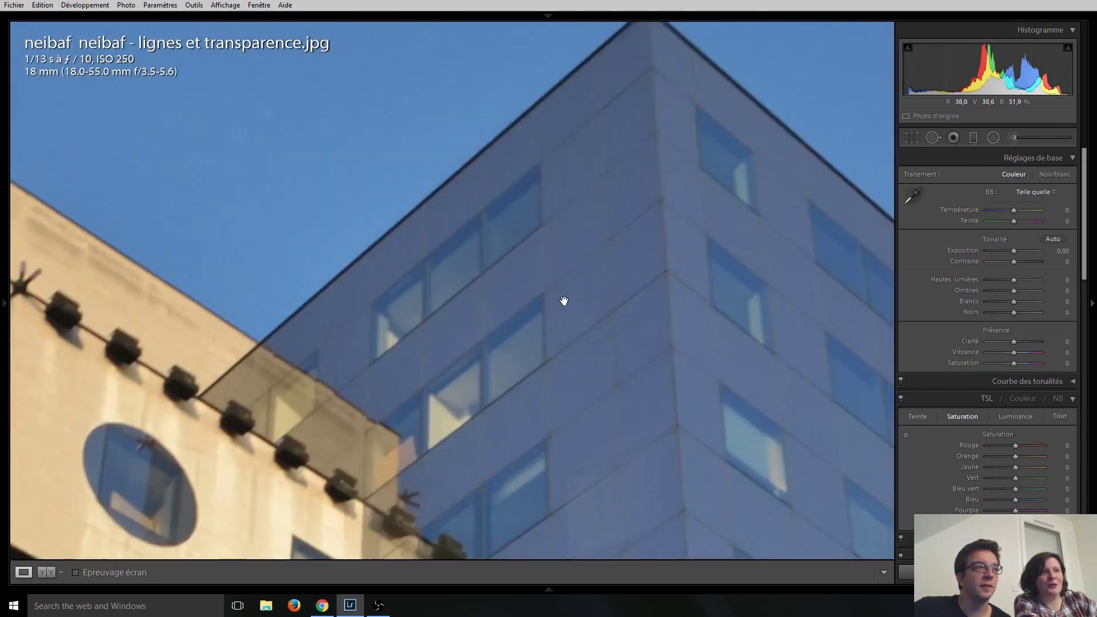
drag(590, 437, 610, 318)
click(610, 316)
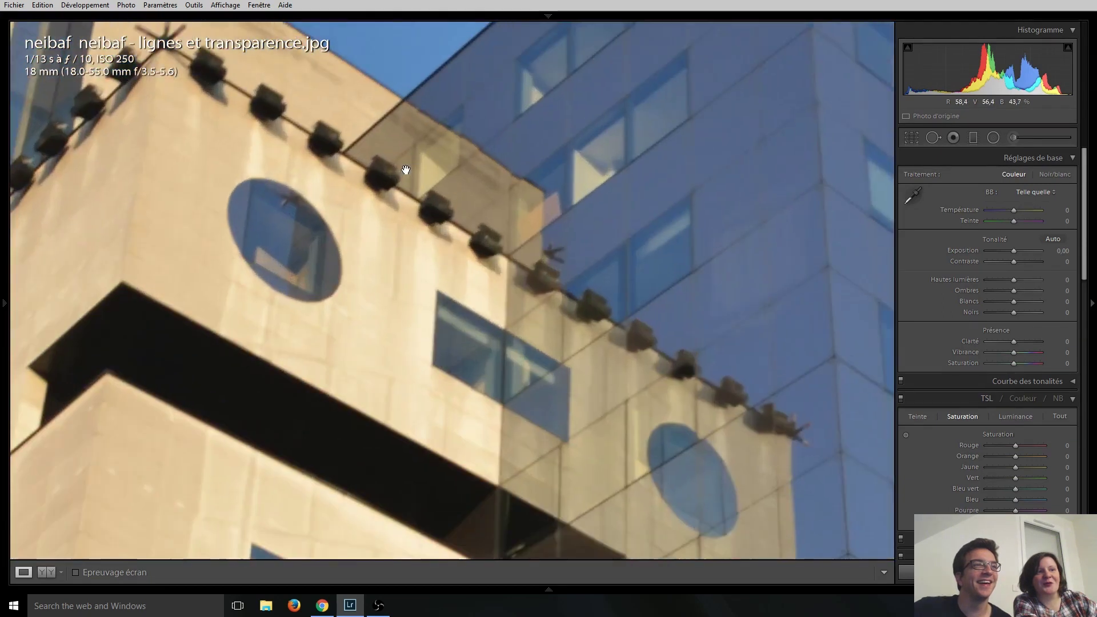
click(406, 172)
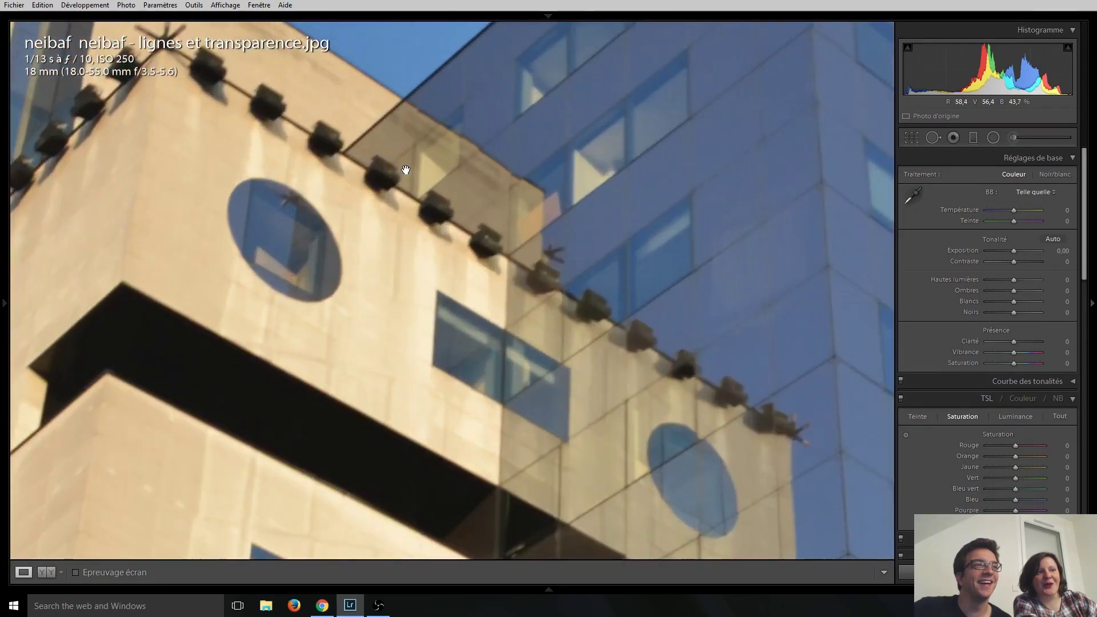
drag(632, 421, 451, 421)
click(510, 362)
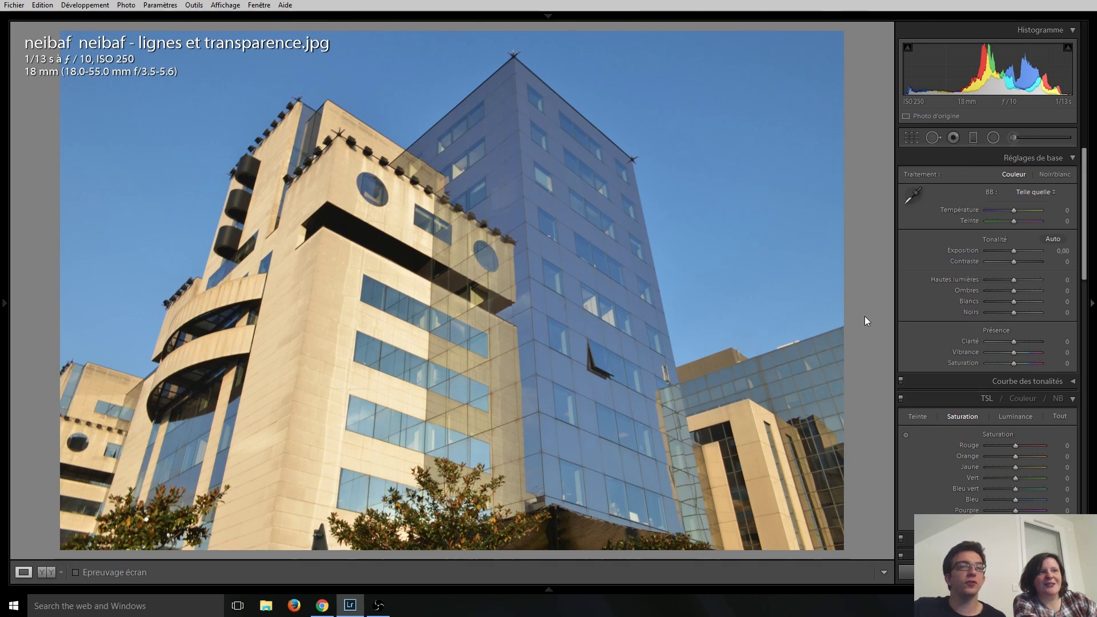
click(811, 441)
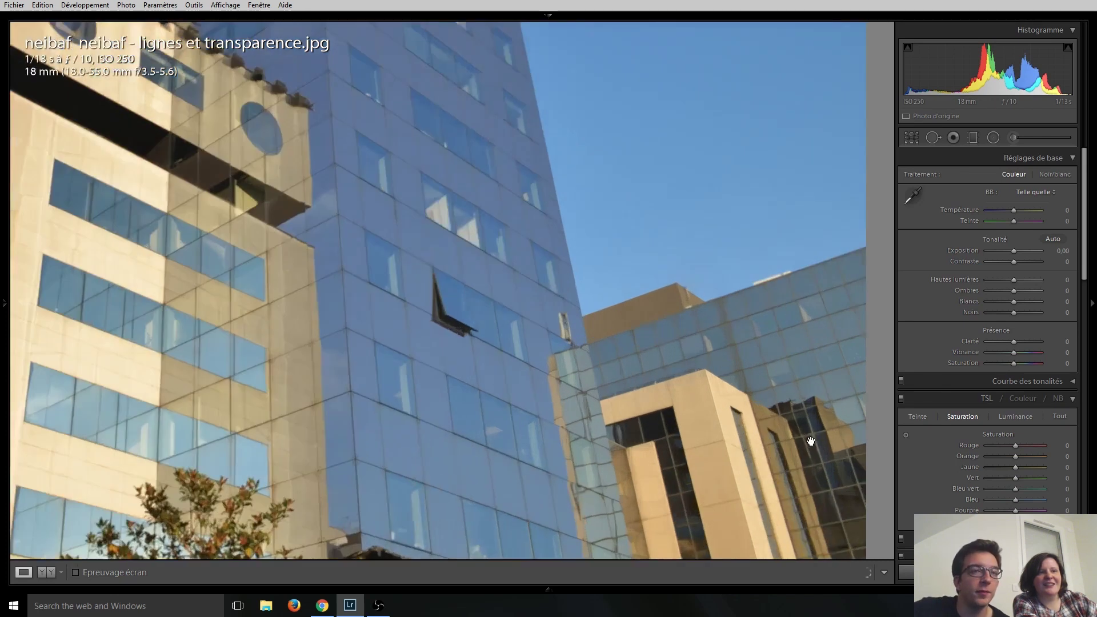
click(776, 349)
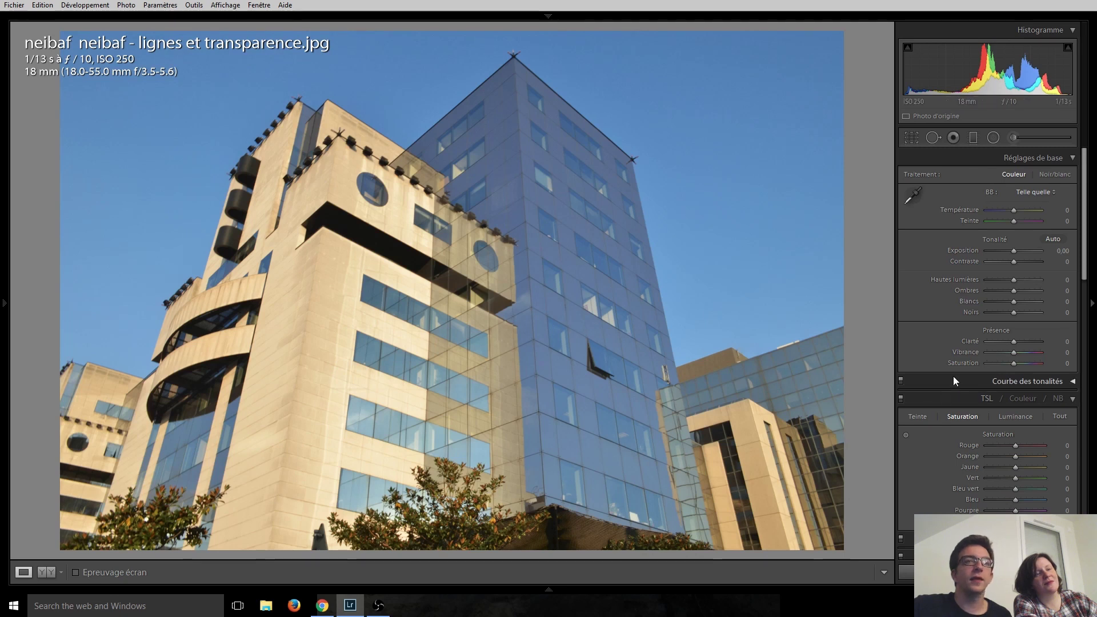
In Lens Corrections, review the Manual options, then apply Upright Auto from the Basic tab.
scroll(945, 374, down, 3)
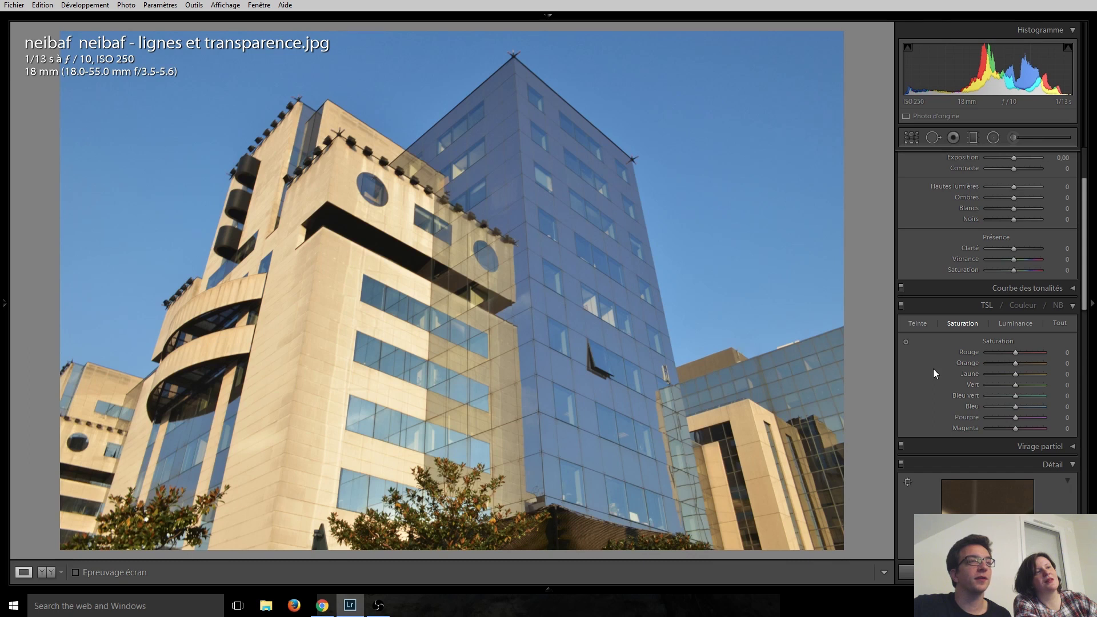
scroll(935, 370, down, 2)
scroll(934, 370, down, 7)
scroll(934, 370, down, 7)
scroll(934, 370, down, 3)
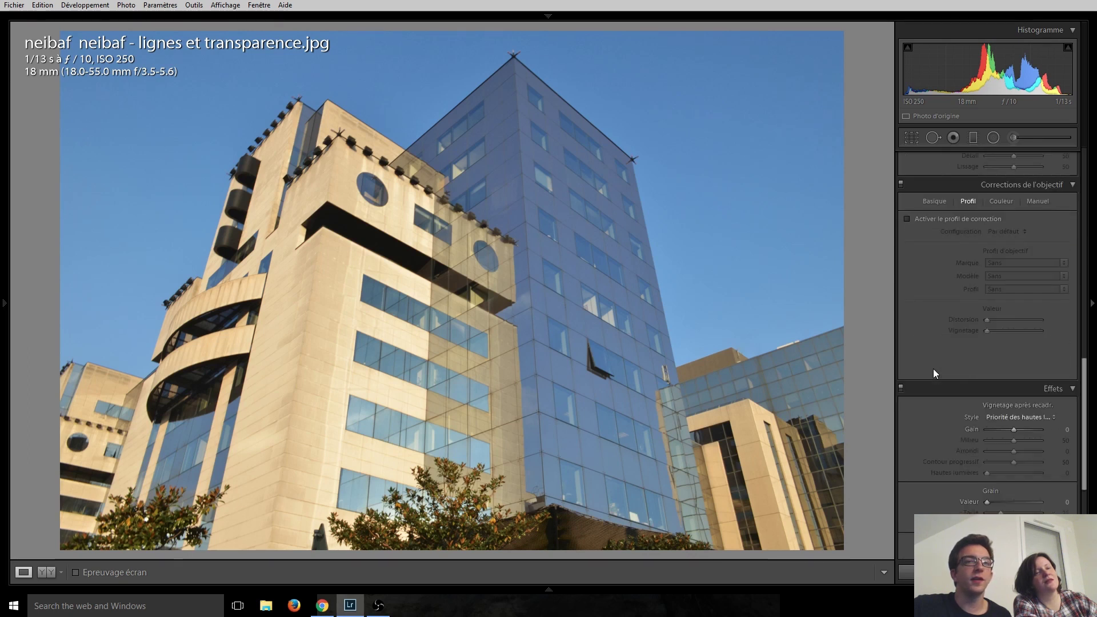
click(1040, 201)
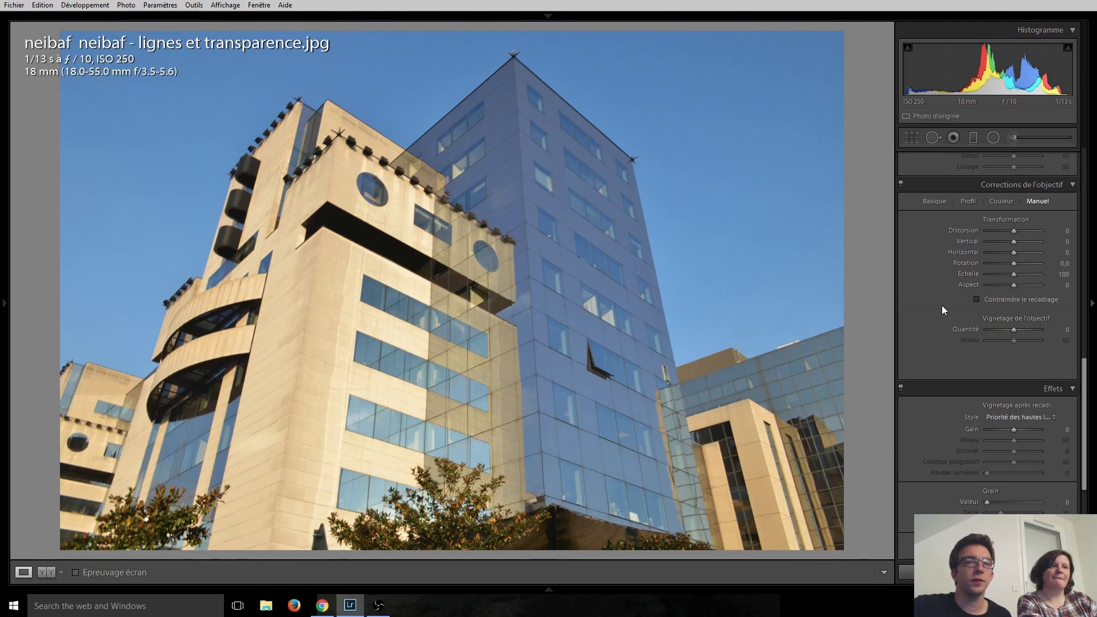
scroll(942, 305, down, 3)
scroll(941, 305, up, 3)
scroll(949, 286, up, 2)
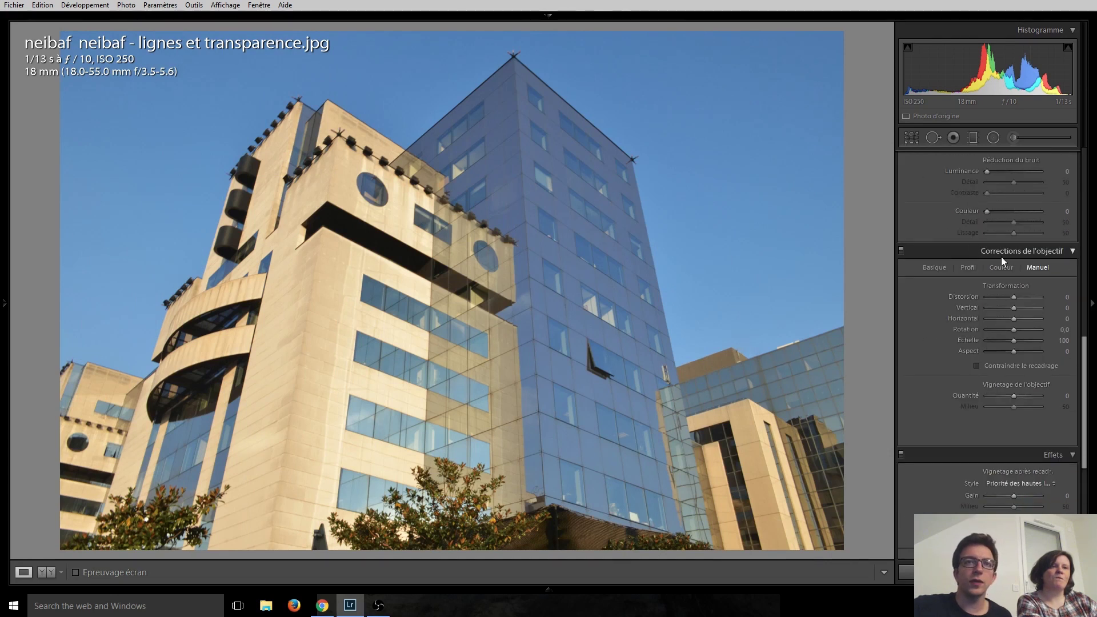
click(947, 272)
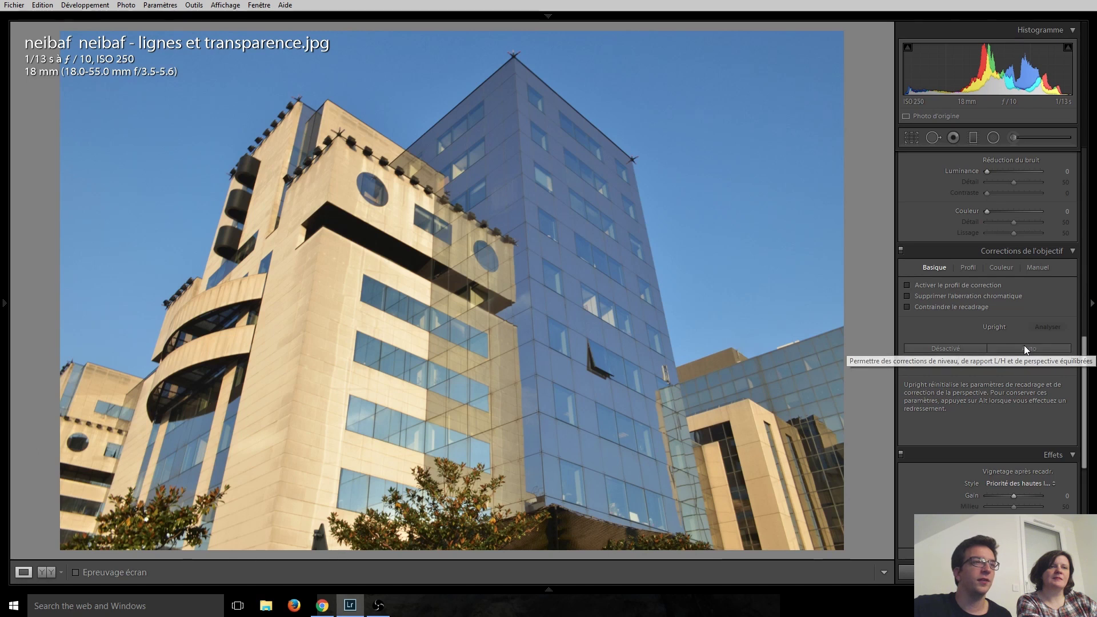
click(1024, 346)
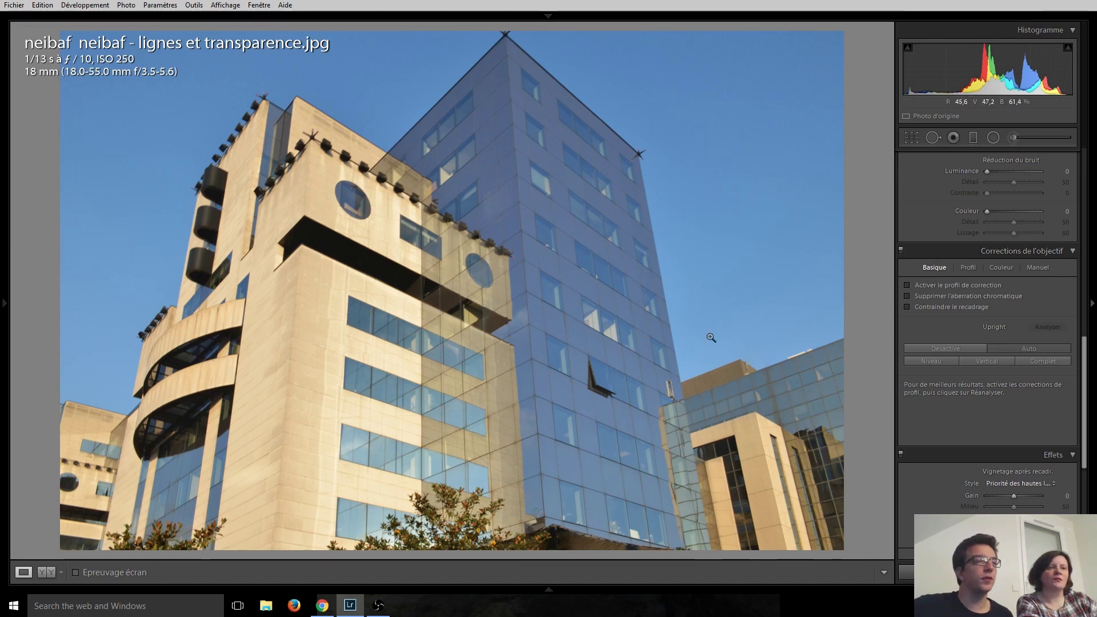
Toggle B&W, then HSL, to keep the building in colour and advance to the hand photo.
scroll(1041, 271, up, 5)
scroll(1042, 281, up, 2)
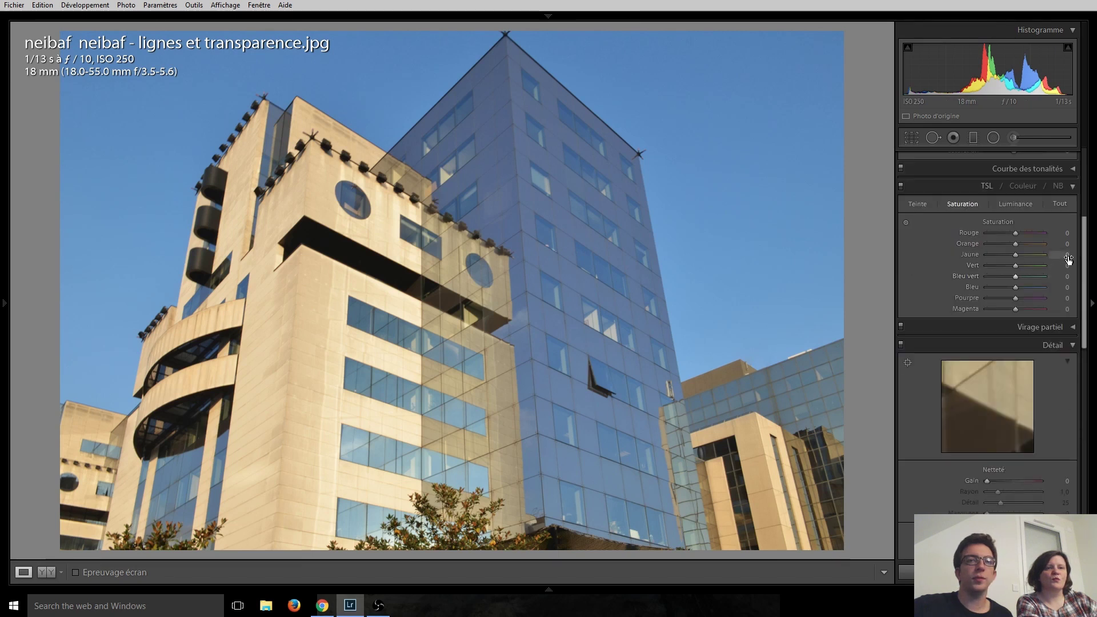
scroll(1057, 274, up, 2)
click(1058, 279)
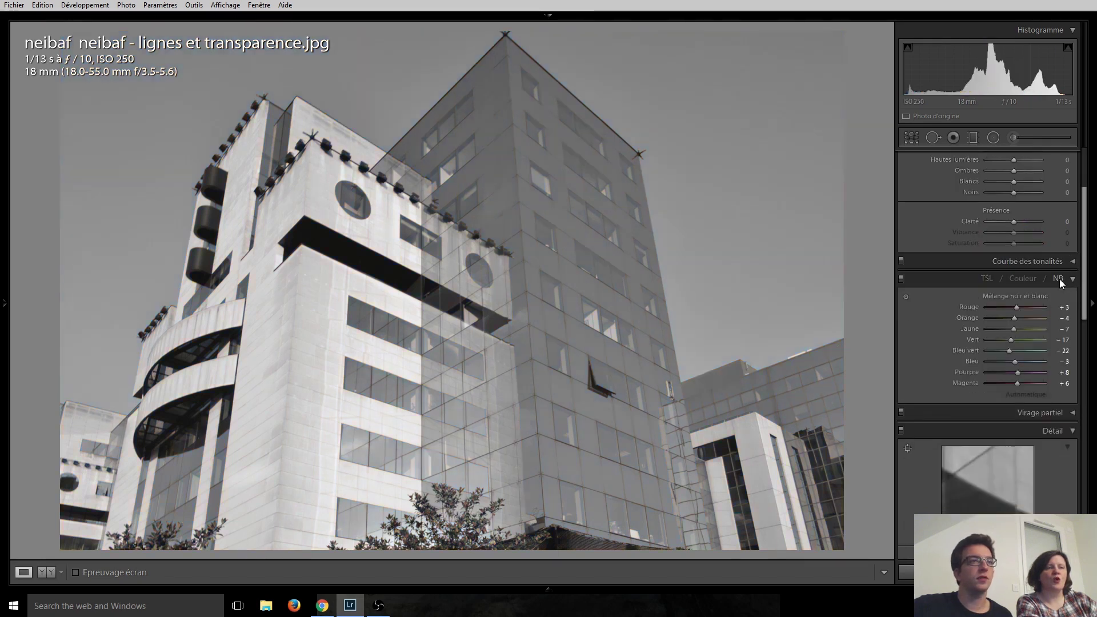
click(988, 278)
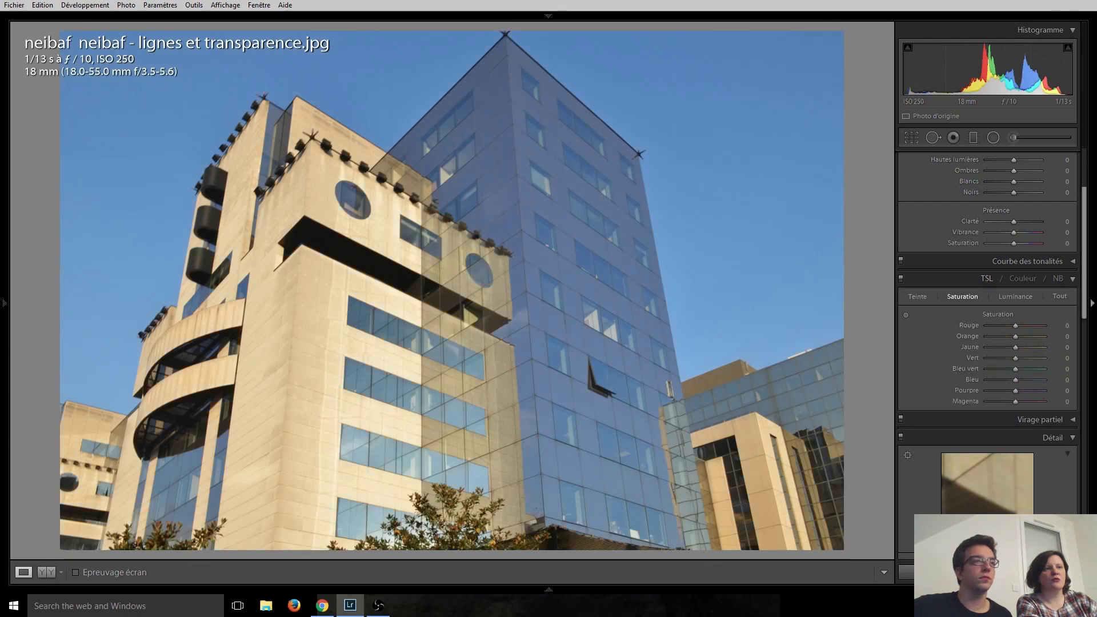
key(Right)
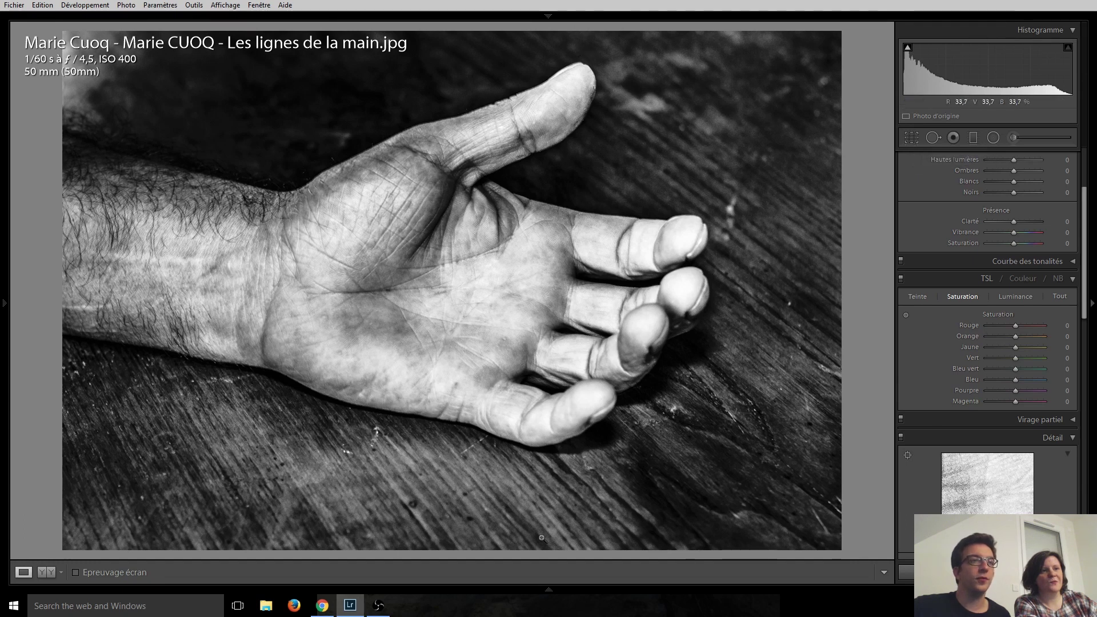
Pull the hand photo's bottom and right crop edges slightly inward, then advance to the pencils photo.
click(911, 138)
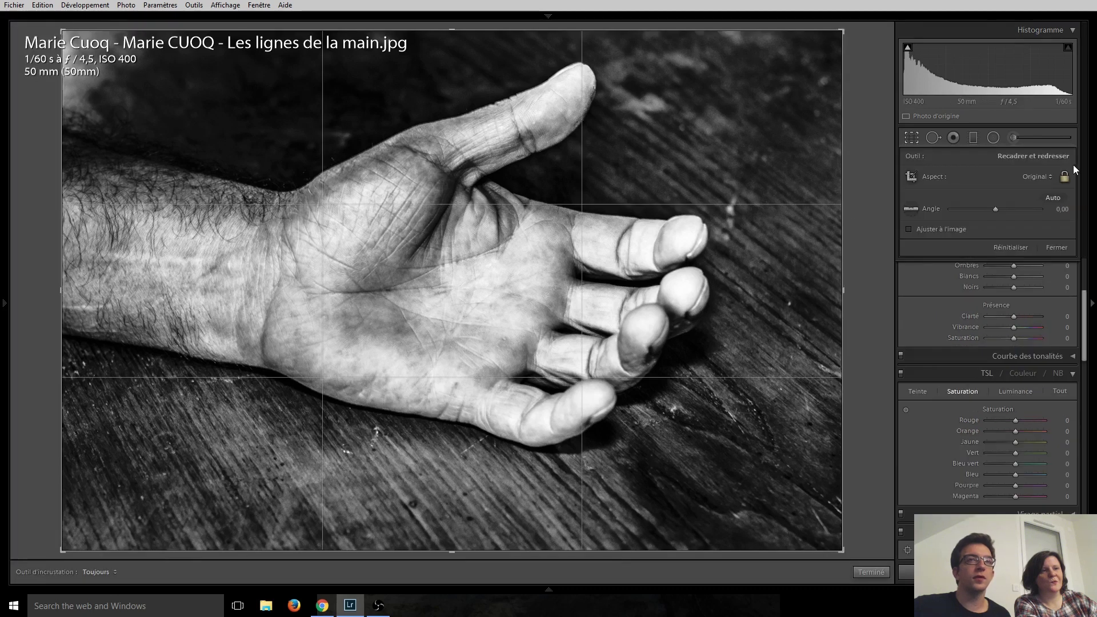
drag(453, 552, 455, 535)
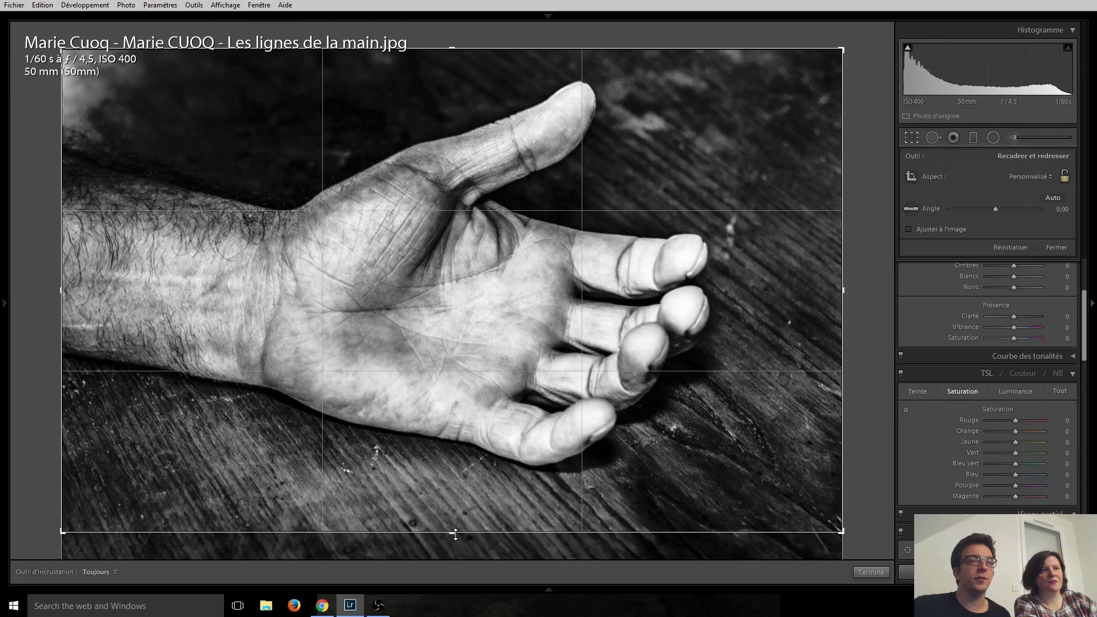
drag(839, 293, 822, 293)
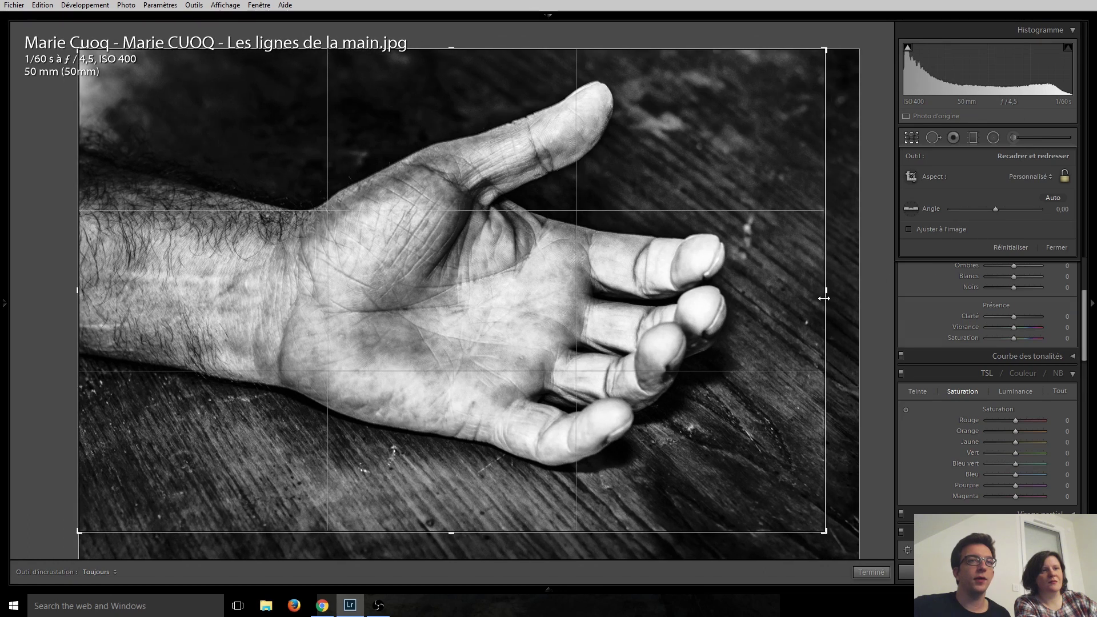
key(Return)
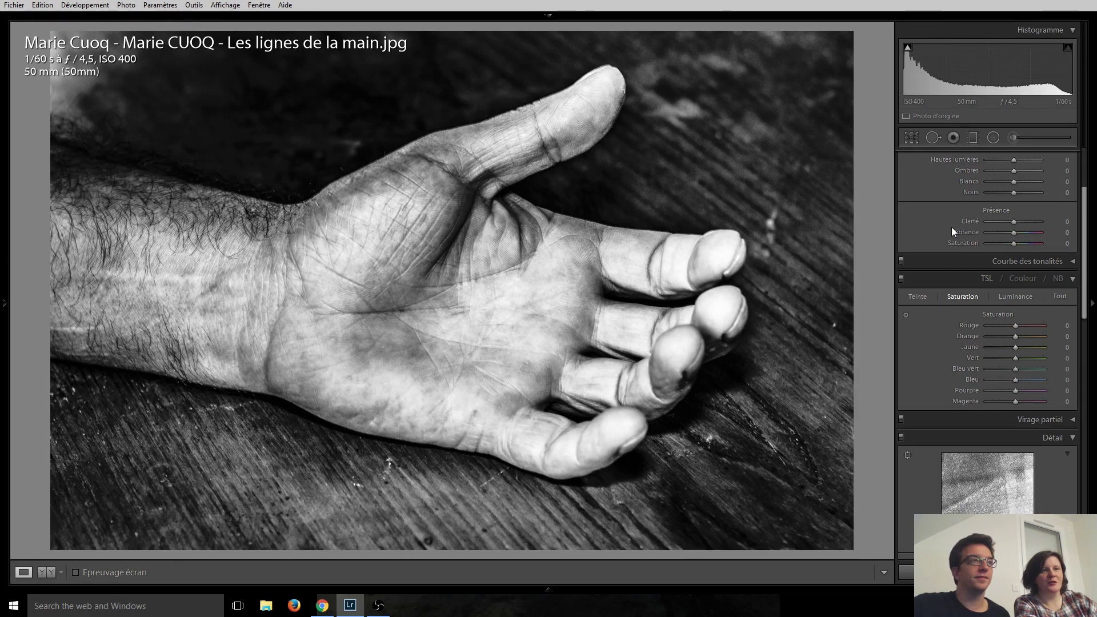
key(Right)
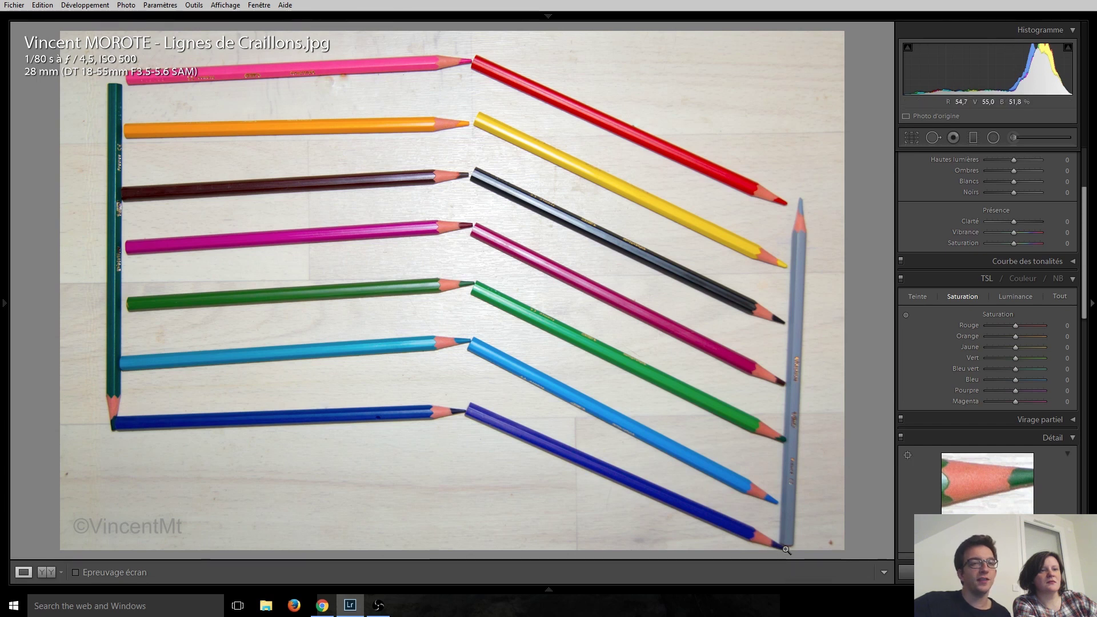
Straighten the coloured pencils photo with a 1.80° crop angle.
click(837, 549)
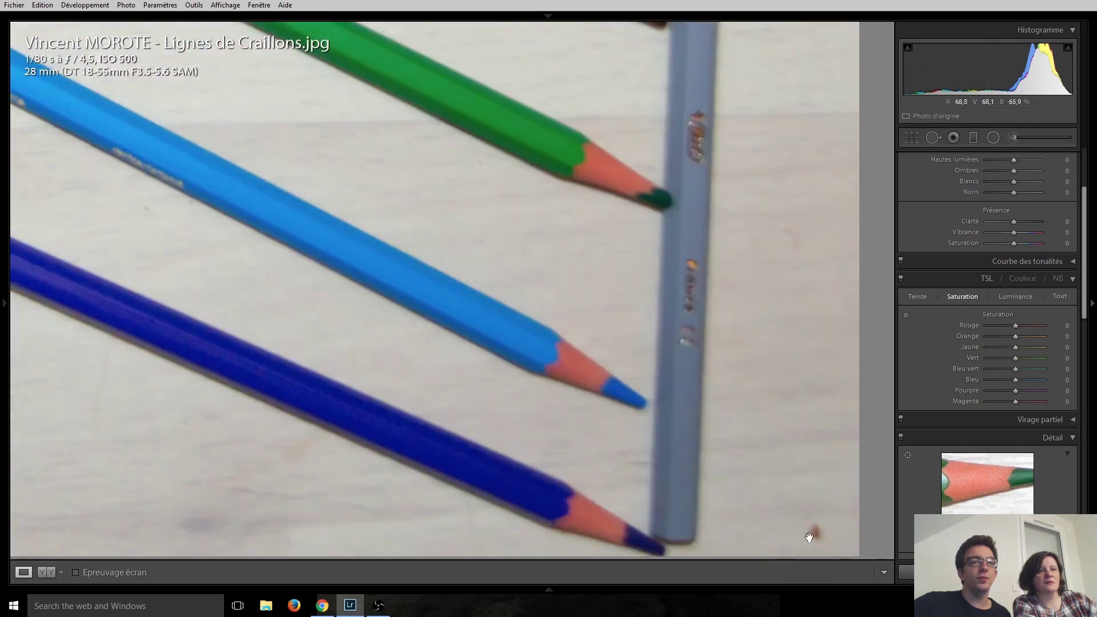
click(807, 531)
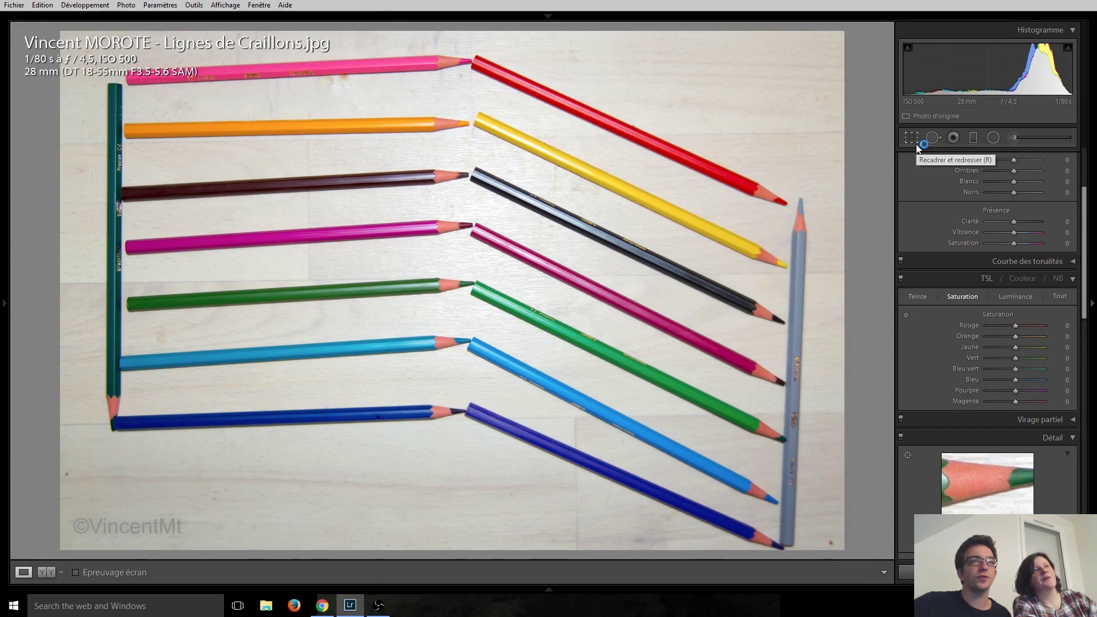
click(917, 144)
drag(995, 208, 997, 210)
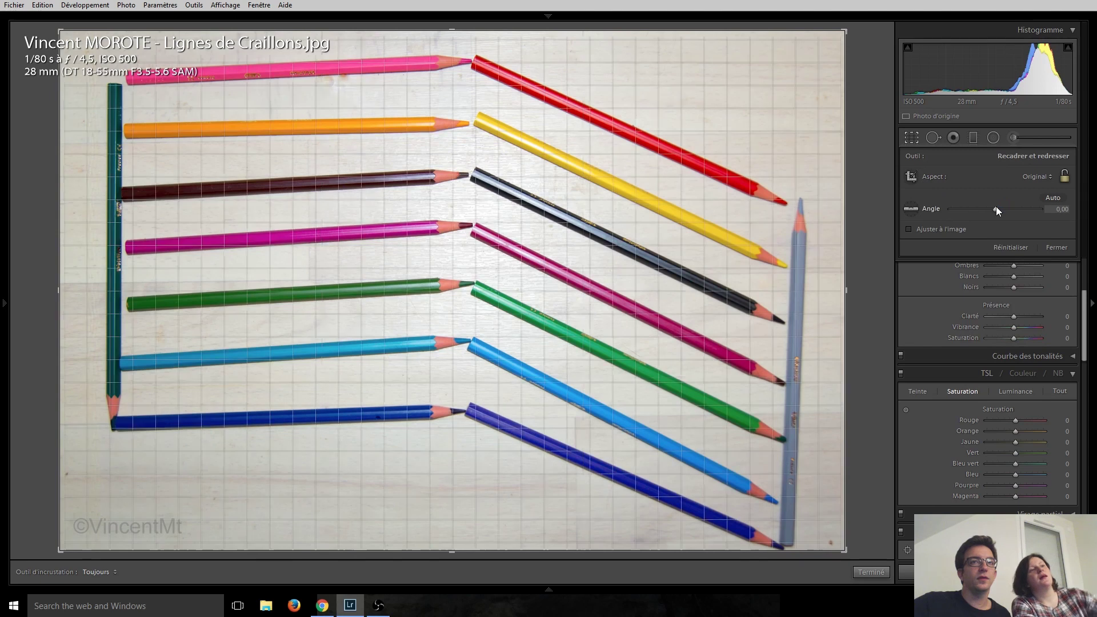
scroll(997, 210, up, 1)
scroll(997, 210, up, 1)
scroll(998, 210, up, 1)
key(Return)
Check the pencil tips at 1:1, then advance to the fishing-rod ring photo.
click(359, 67)
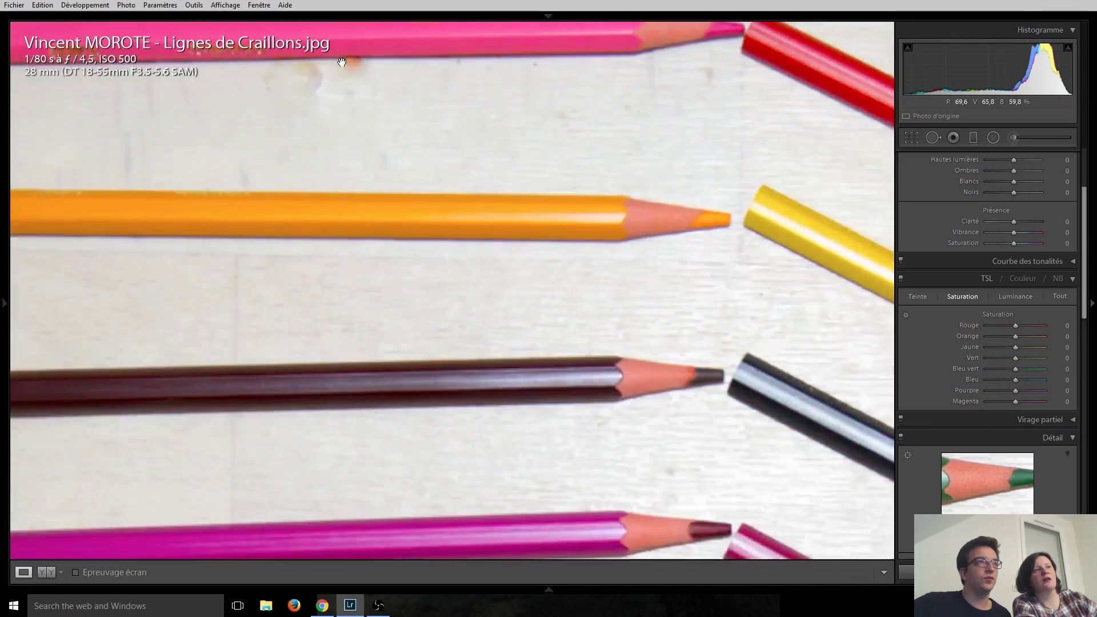
drag(359, 67, 398, 229)
click(397, 230)
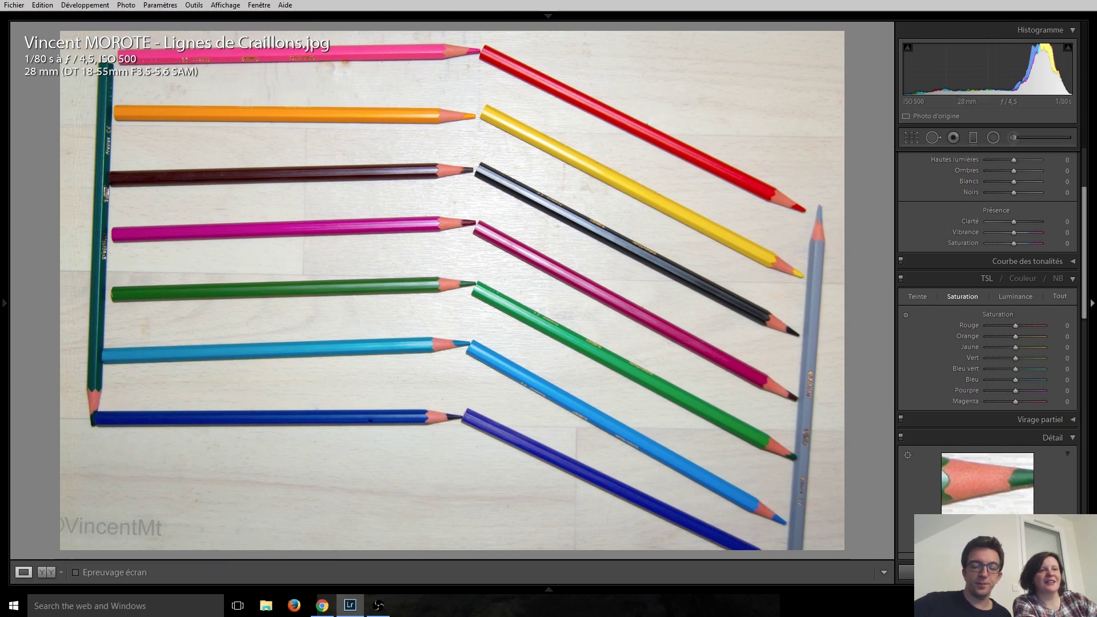
key(Right)
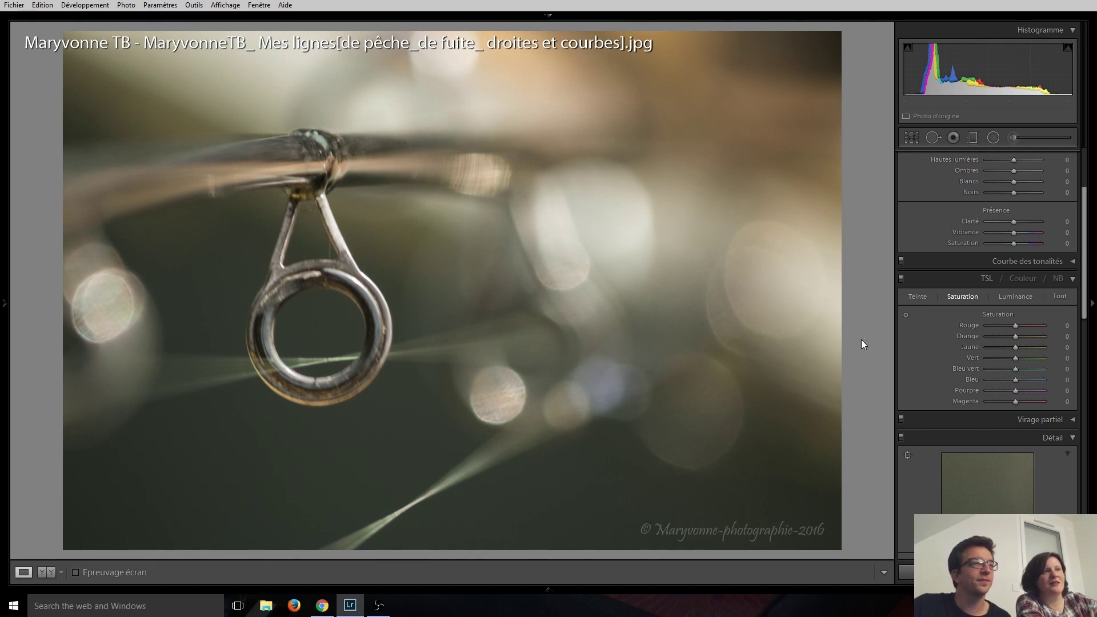
Advance past the fishing-rod ring photo to the factory image.
key(Right)
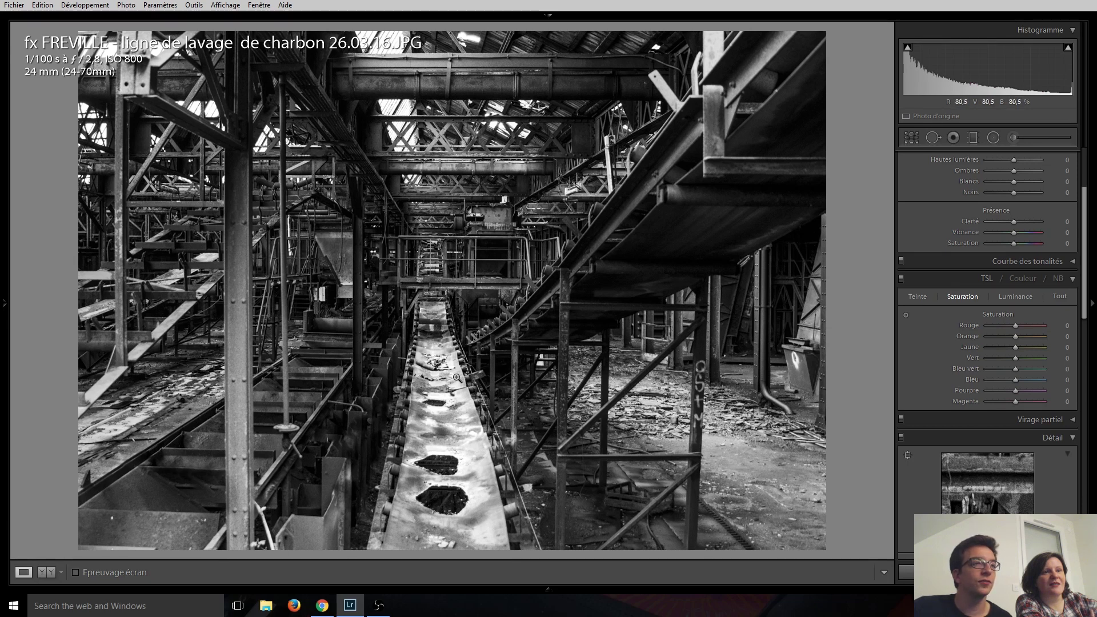
Zoom in on the factory's conveyor belt, zoom back out, and advance to the bird photo.
drag(442, 457, 421, 133)
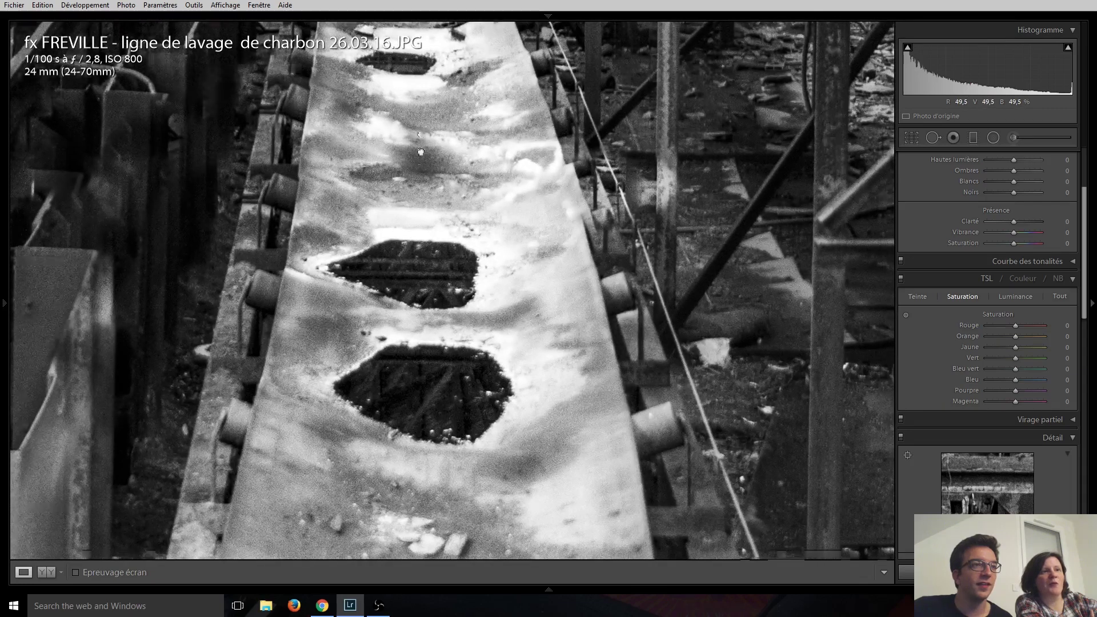
click(499, 407)
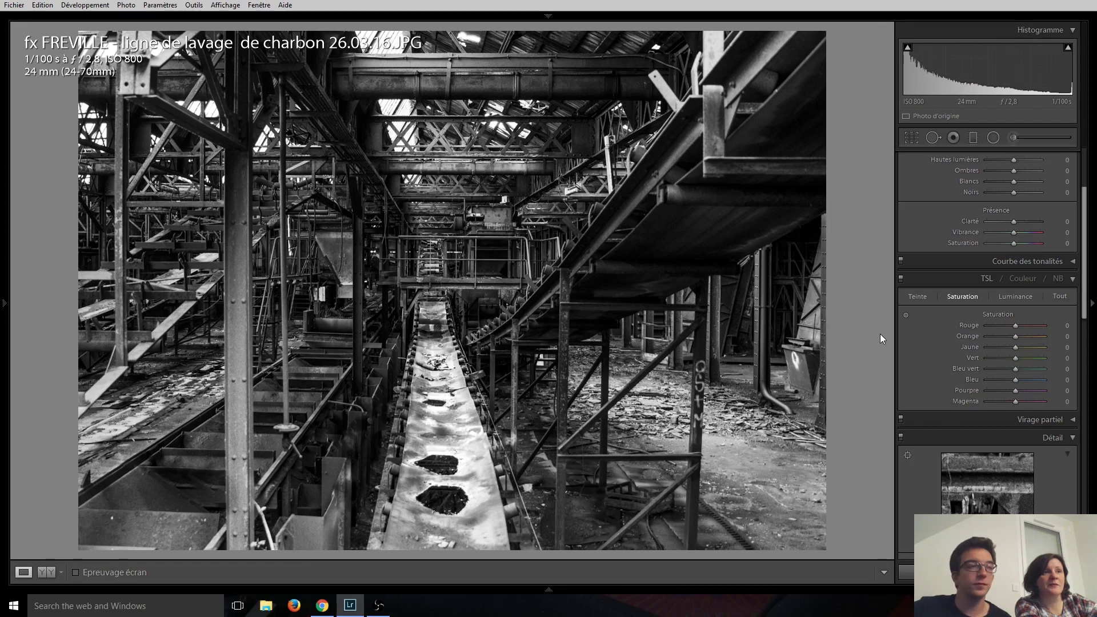
key(Right)
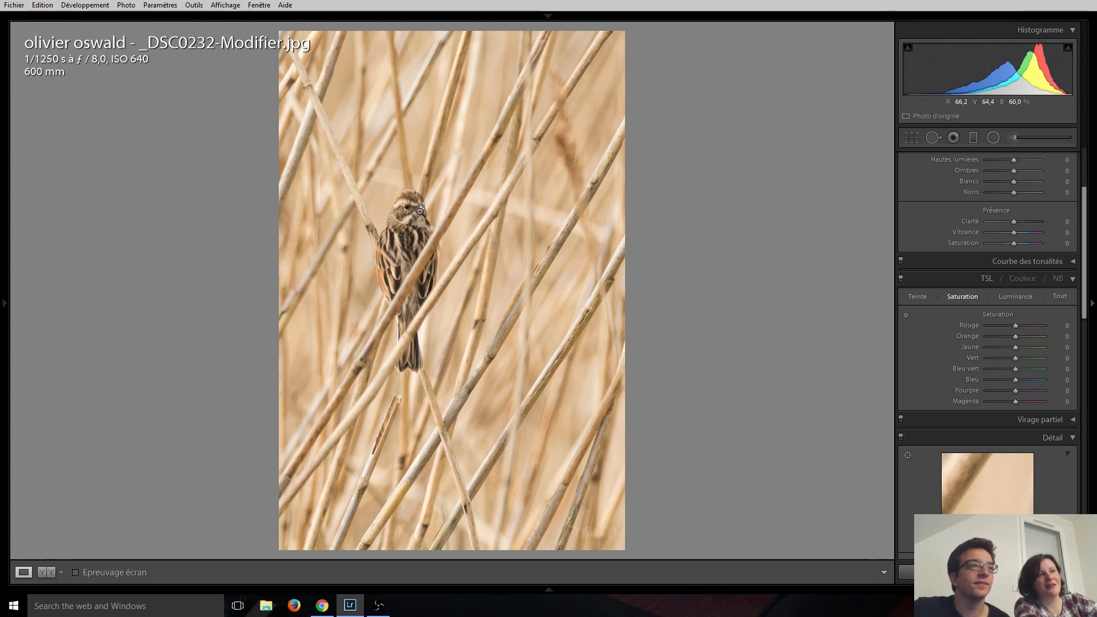
View the bird at 1:1, return to Fit, and advance to 'Moulin de DUNG.jpg'.
click(399, 214)
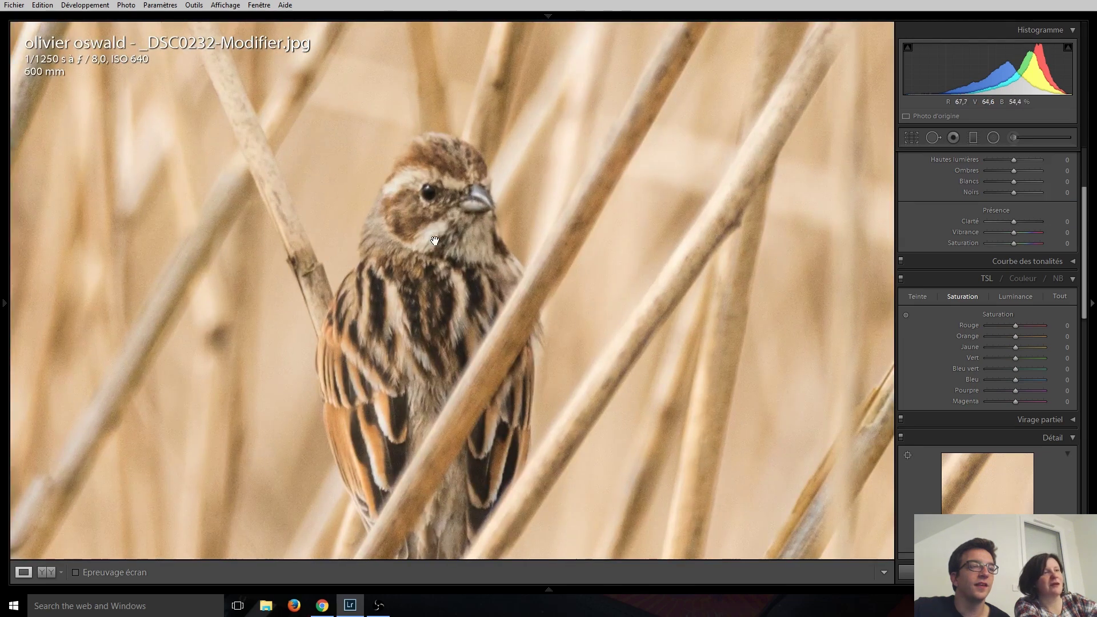
click(433, 263)
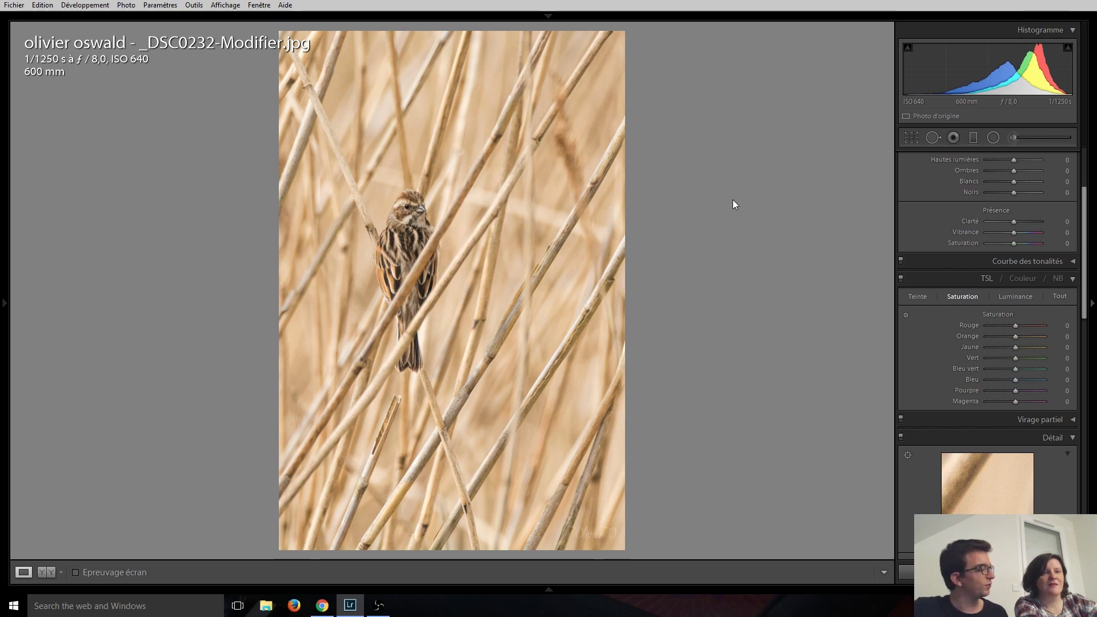
key(Right)
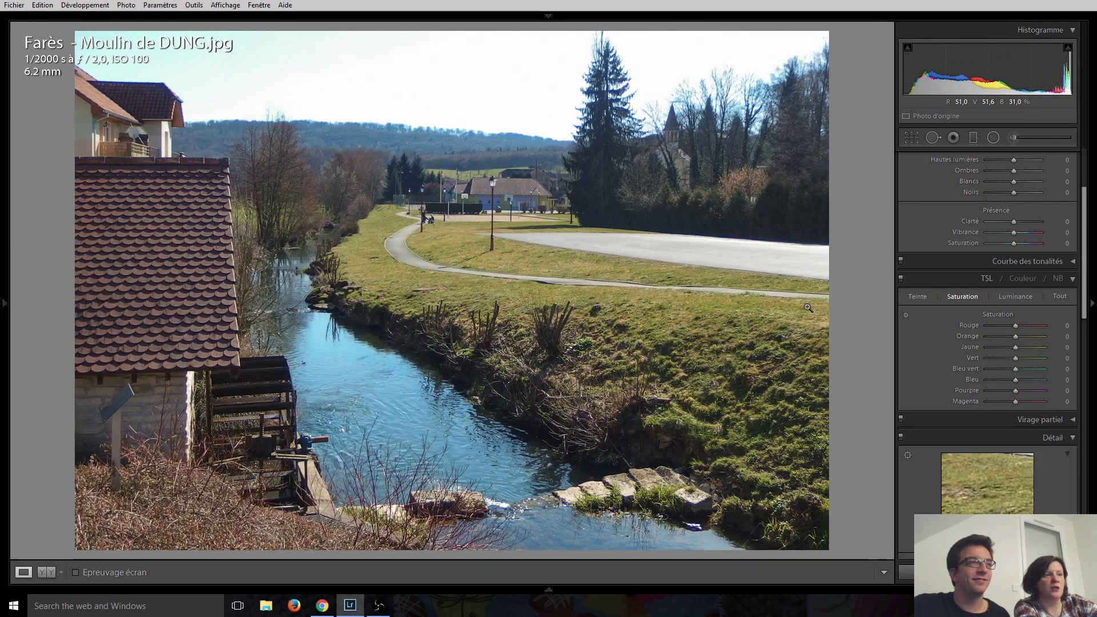
Advance from the Moulin de DUNG photo to 'fontorbe.jpg'.
key(Right)
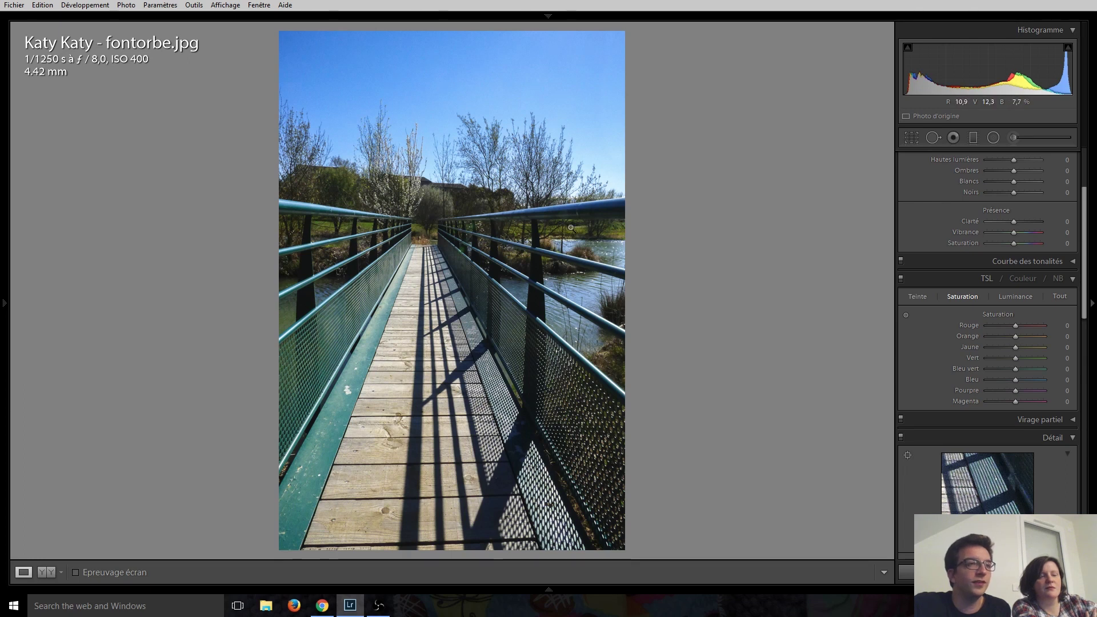
Try trimming a strip off the footbridge photo's right side, then restore full width.
click(910, 138)
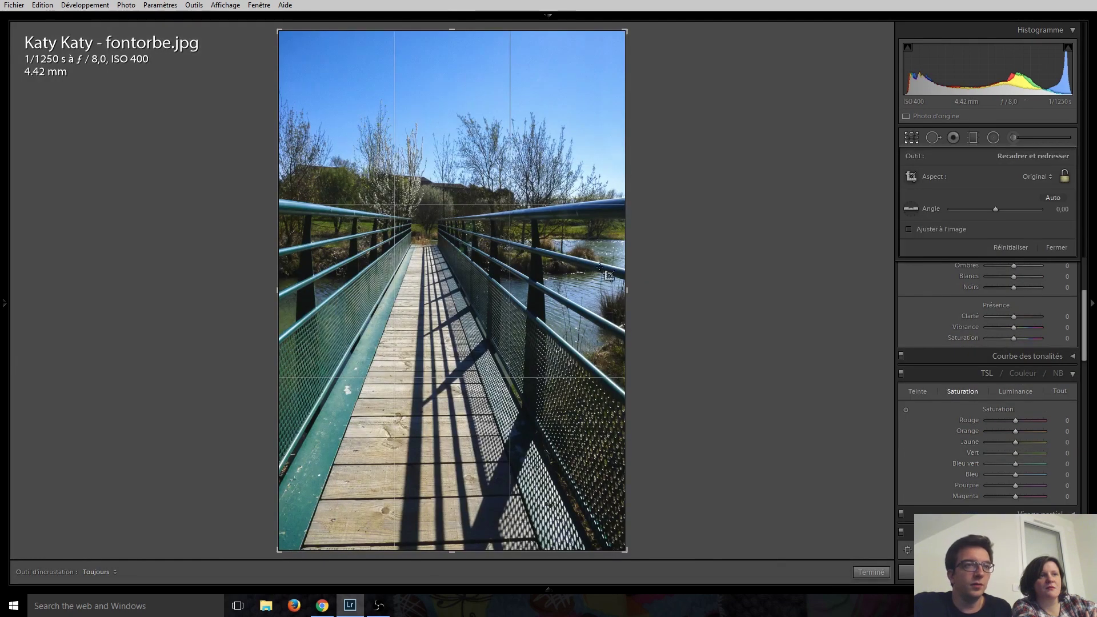
drag(622, 290, 591, 290)
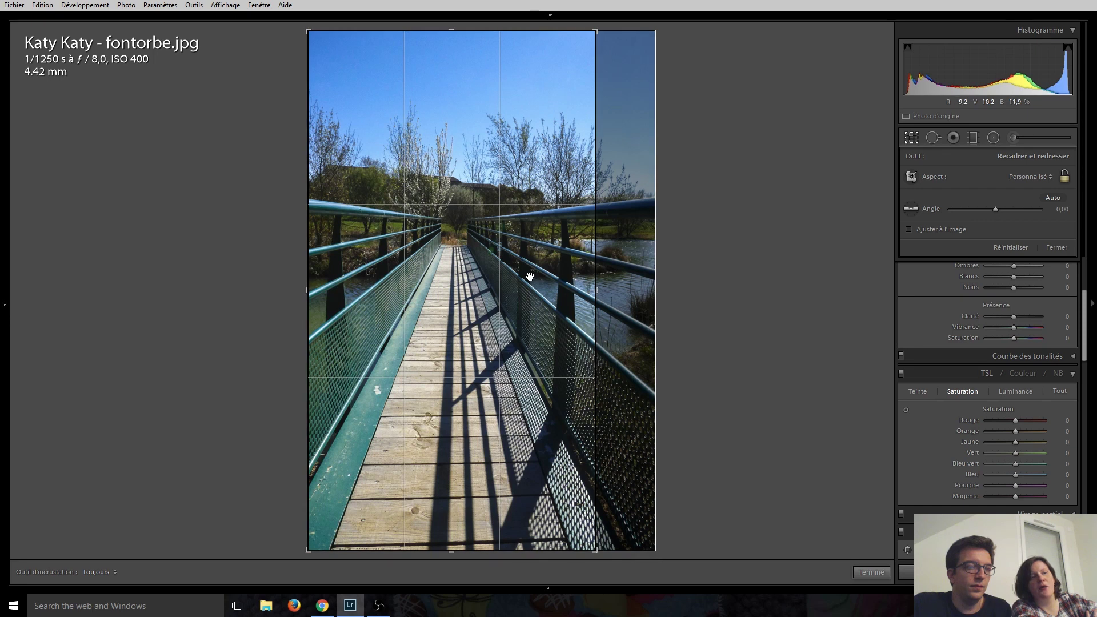
key(Return)
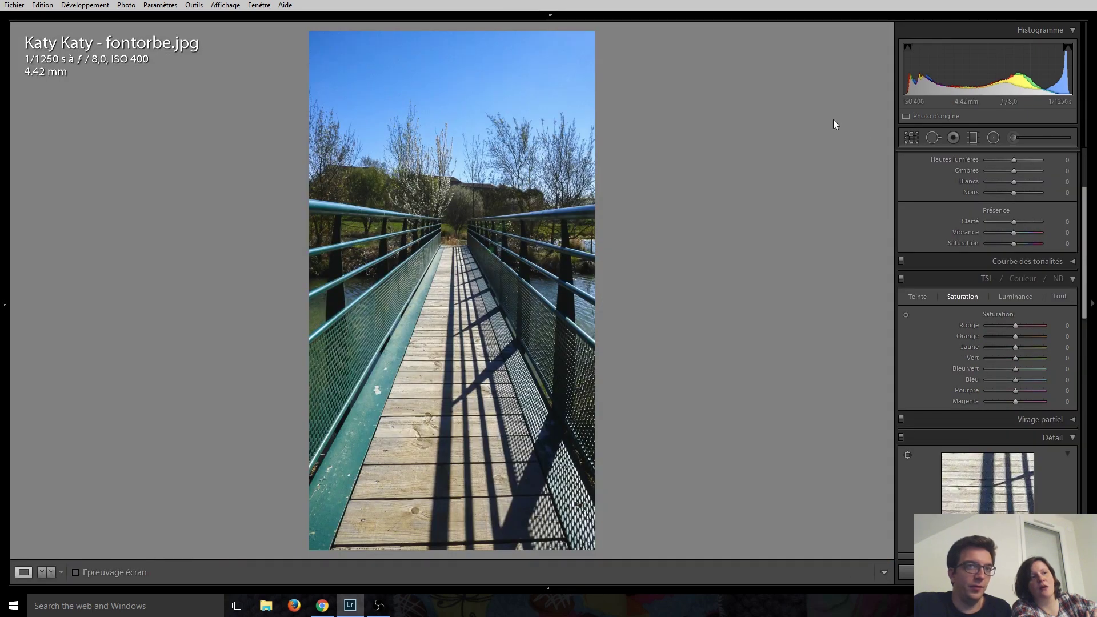
click(907, 138)
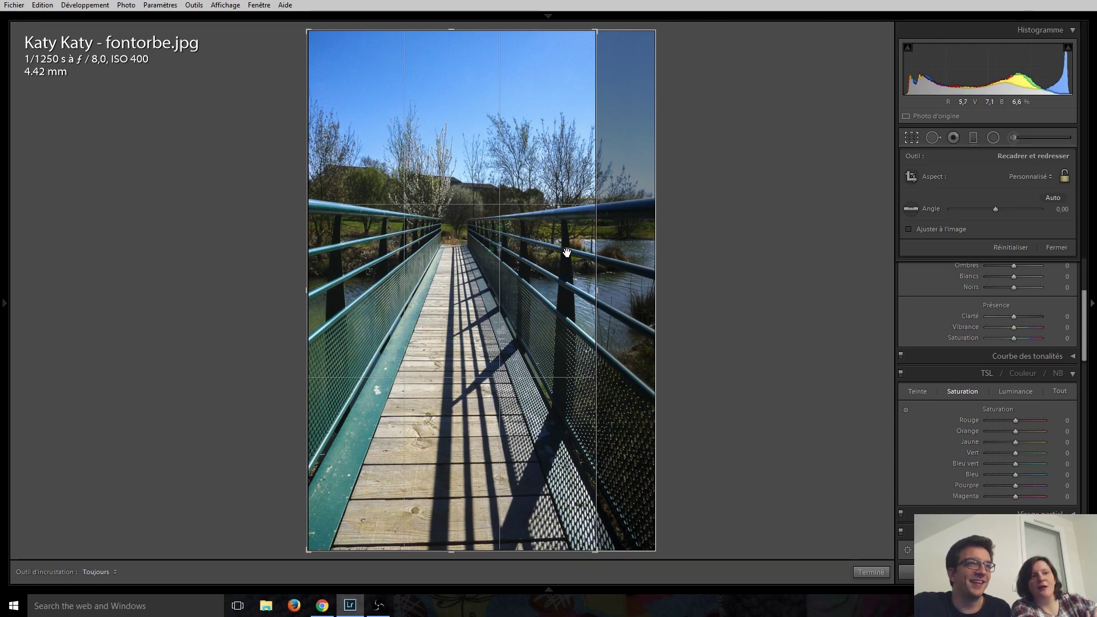
click(912, 137)
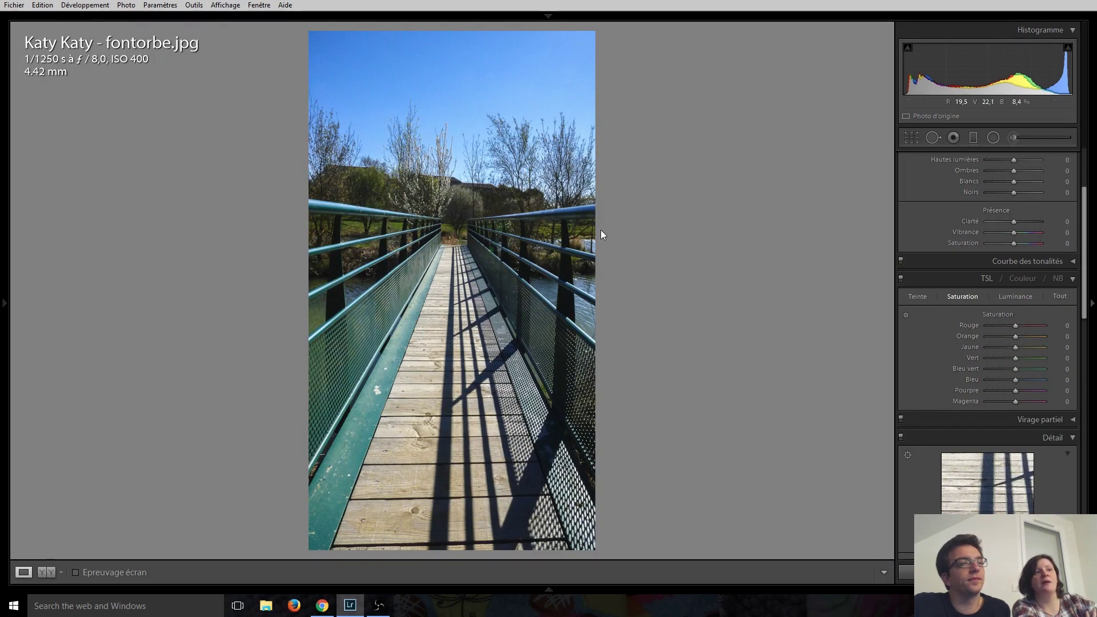
click(913, 137)
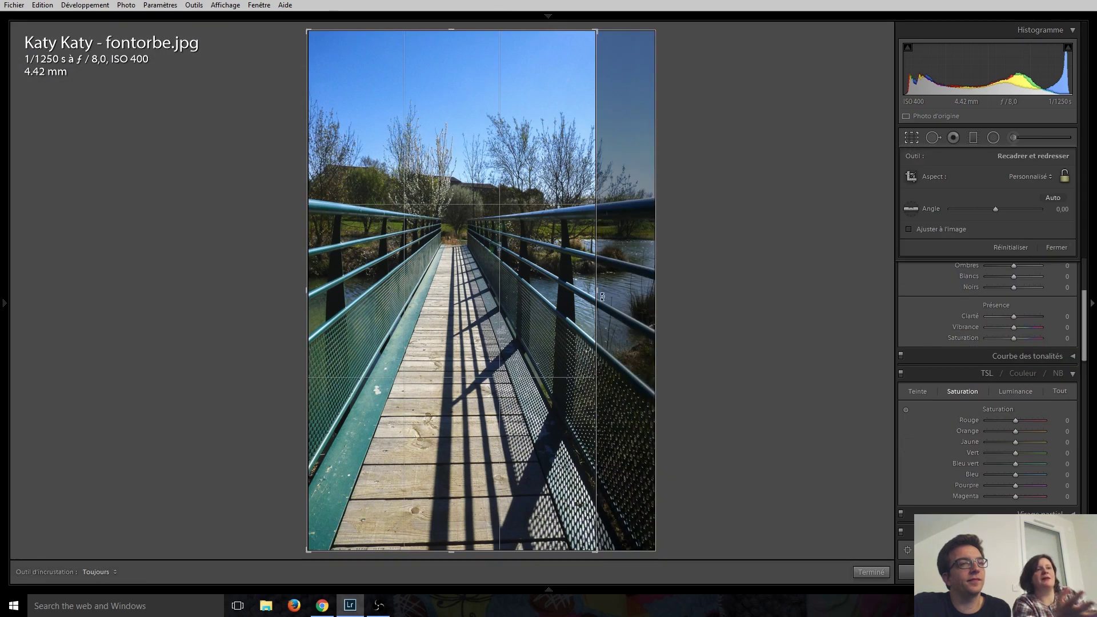
drag(603, 297, 651, 288)
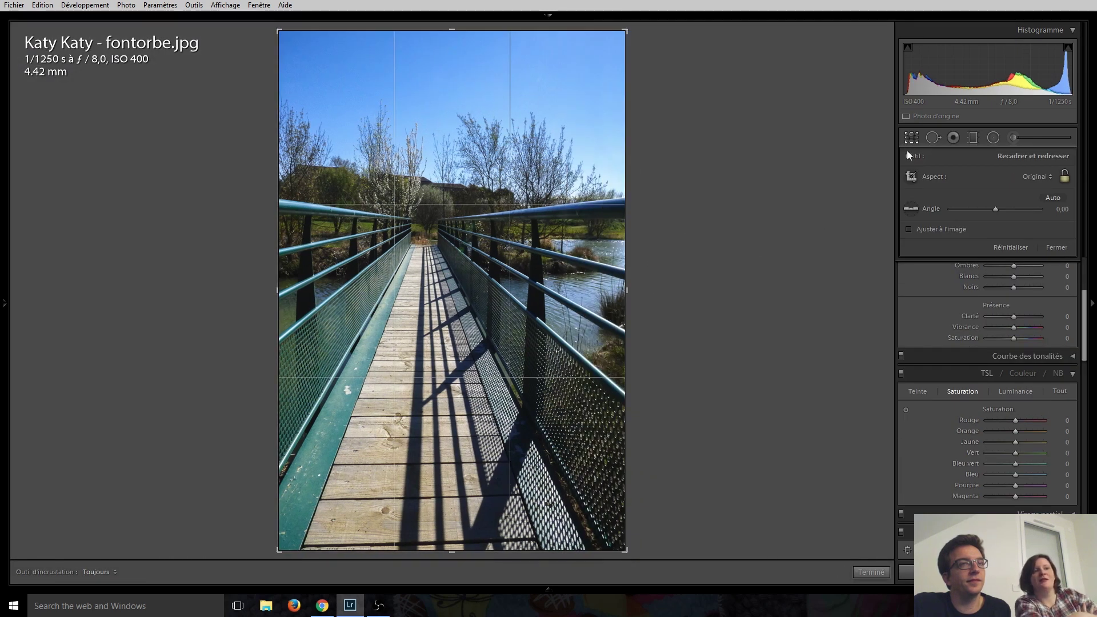
click(913, 137)
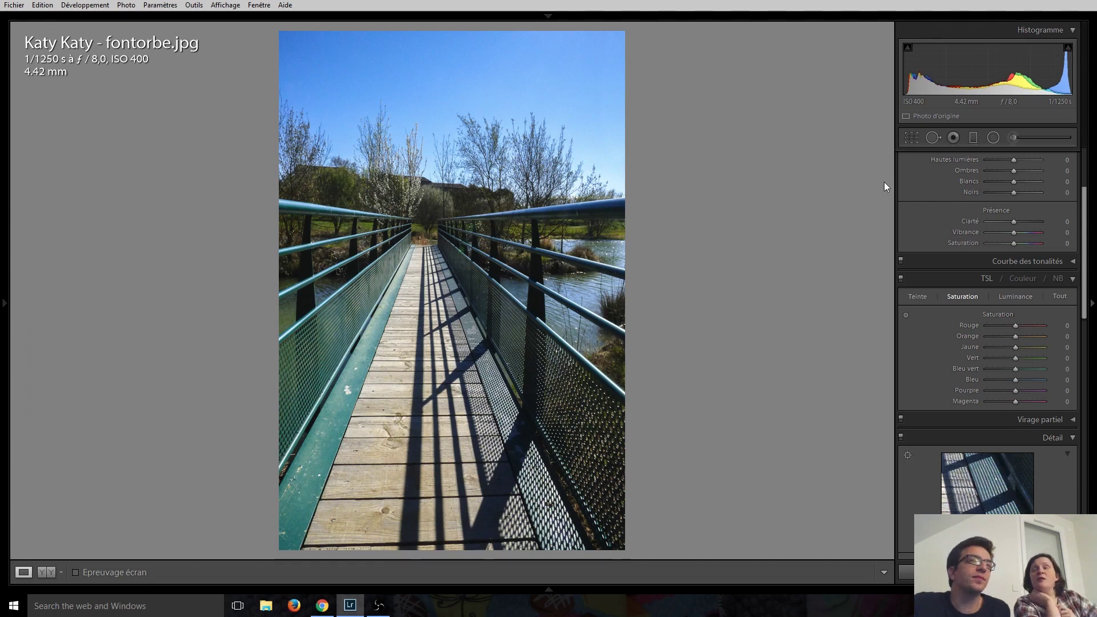
Repeat the right-side trim, then widen the crop back to full width with Original aspect.
click(911, 138)
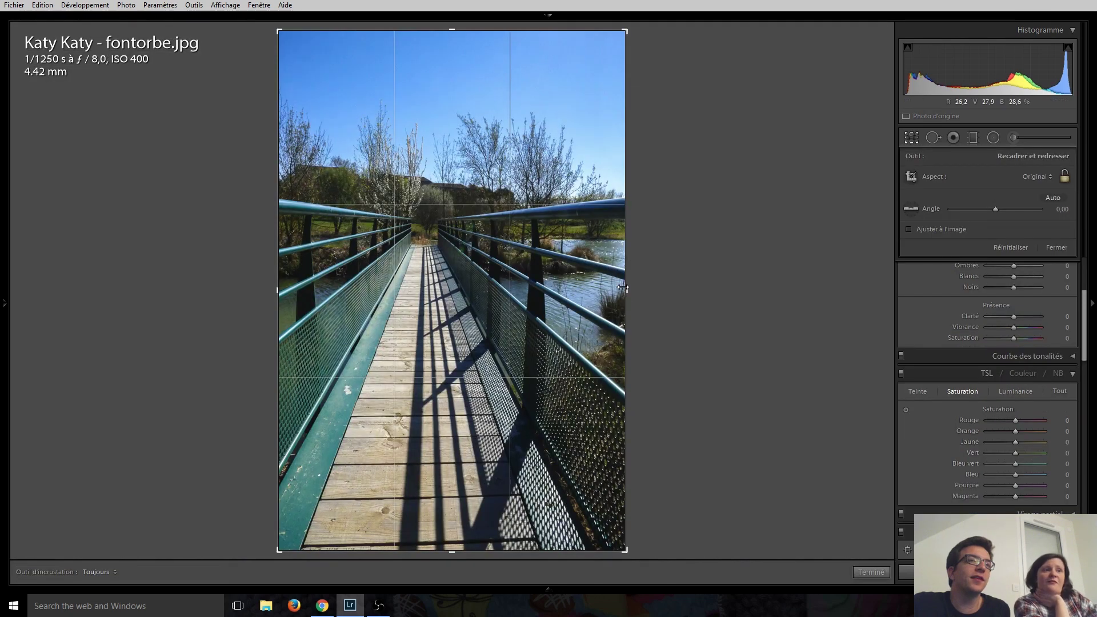
drag(625, 290, 591, 292)
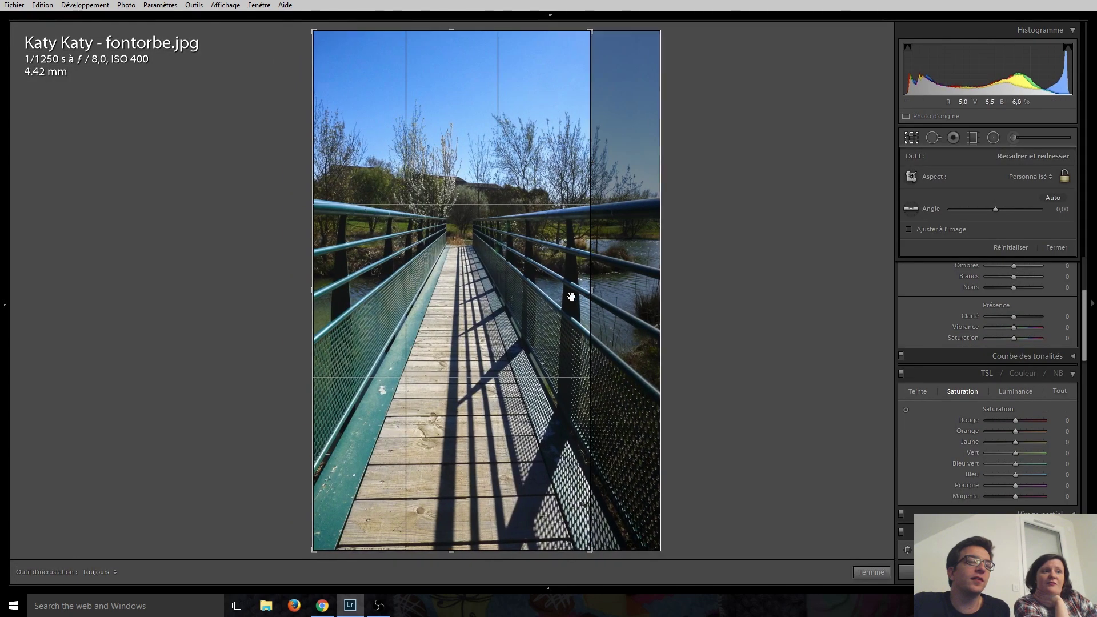
key(Return)
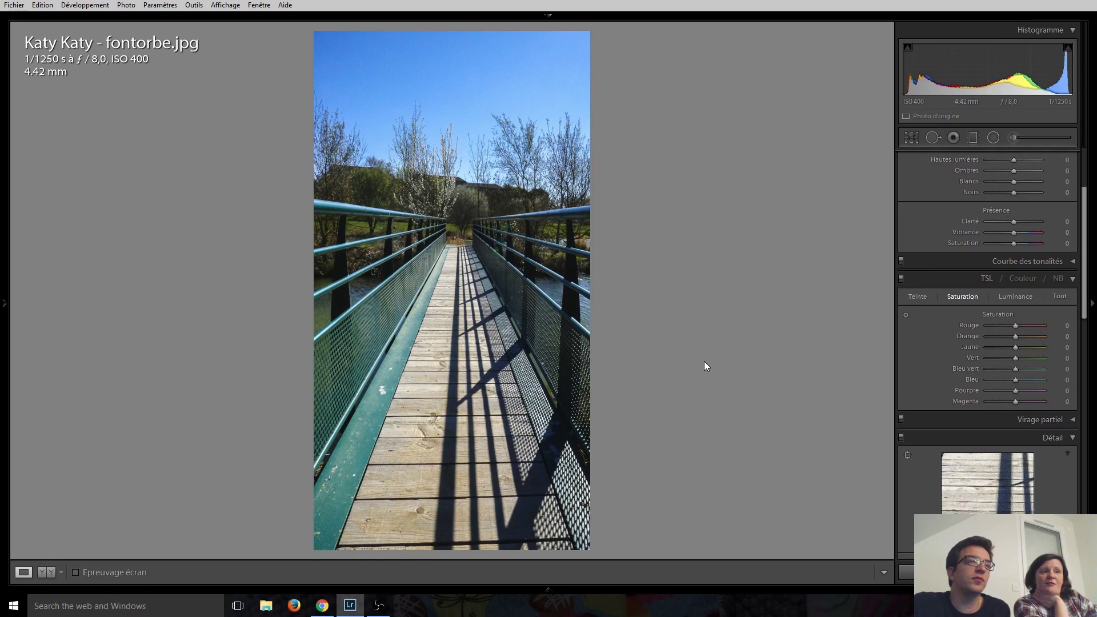
click(908, 138)
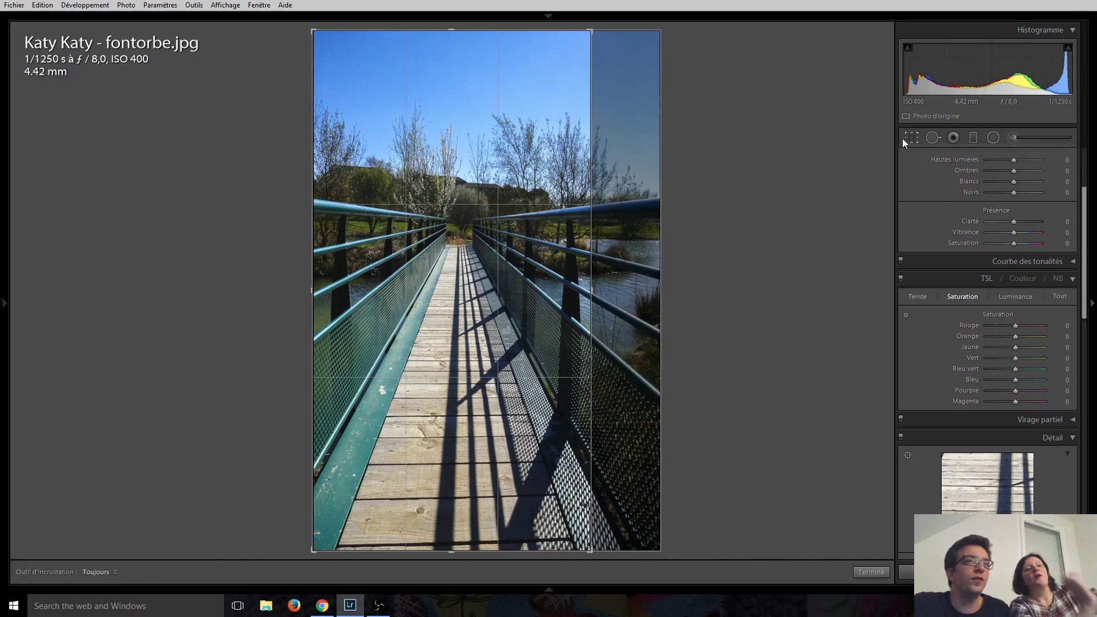
drag(594, 290, 649, 291)
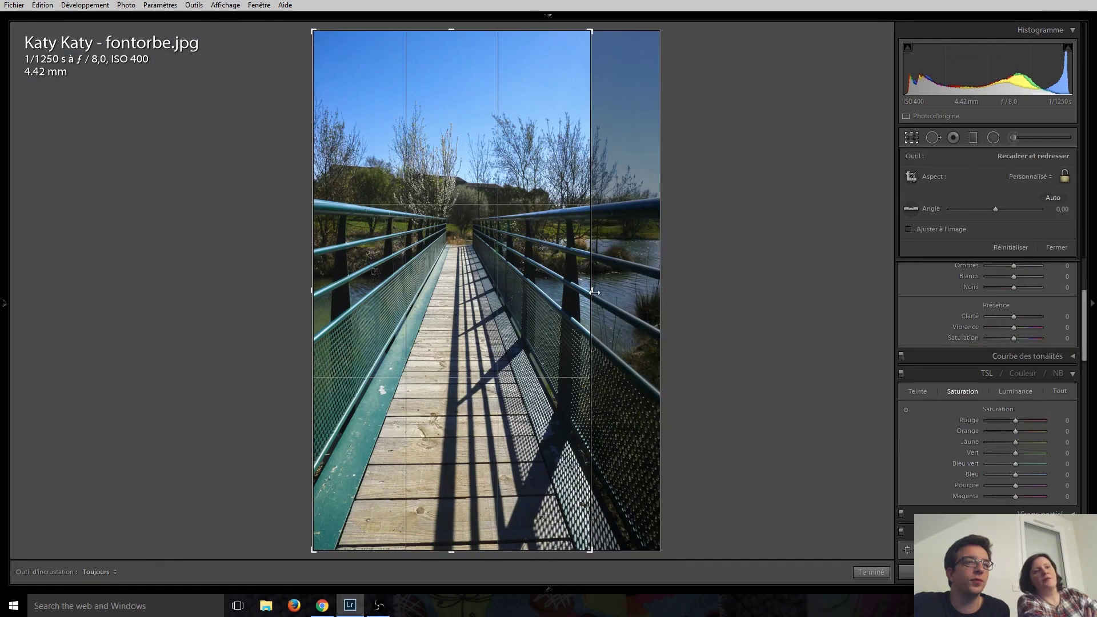
click(915, 142)
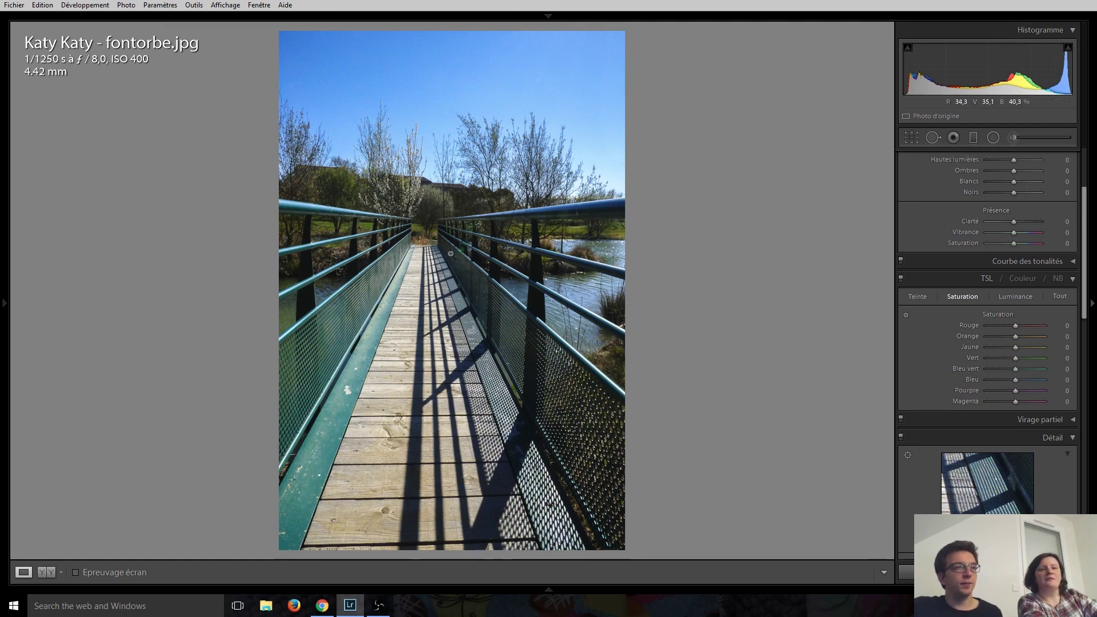
Inspect the far end of the bridge at 1:1, then advance to the next photo.
click(425, 215)
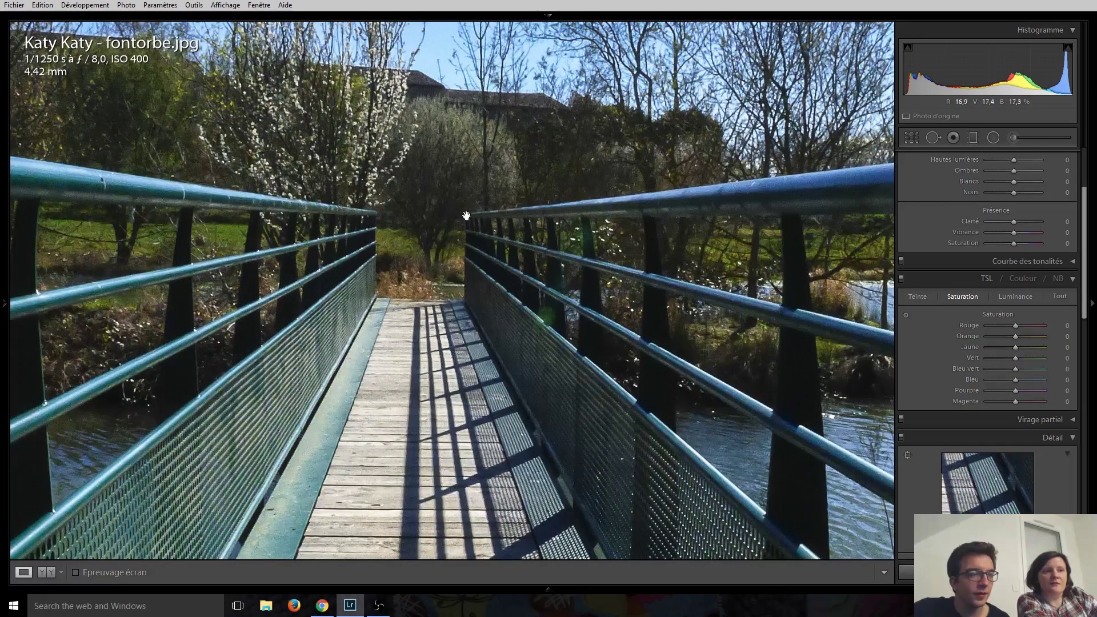
click(413, 252)
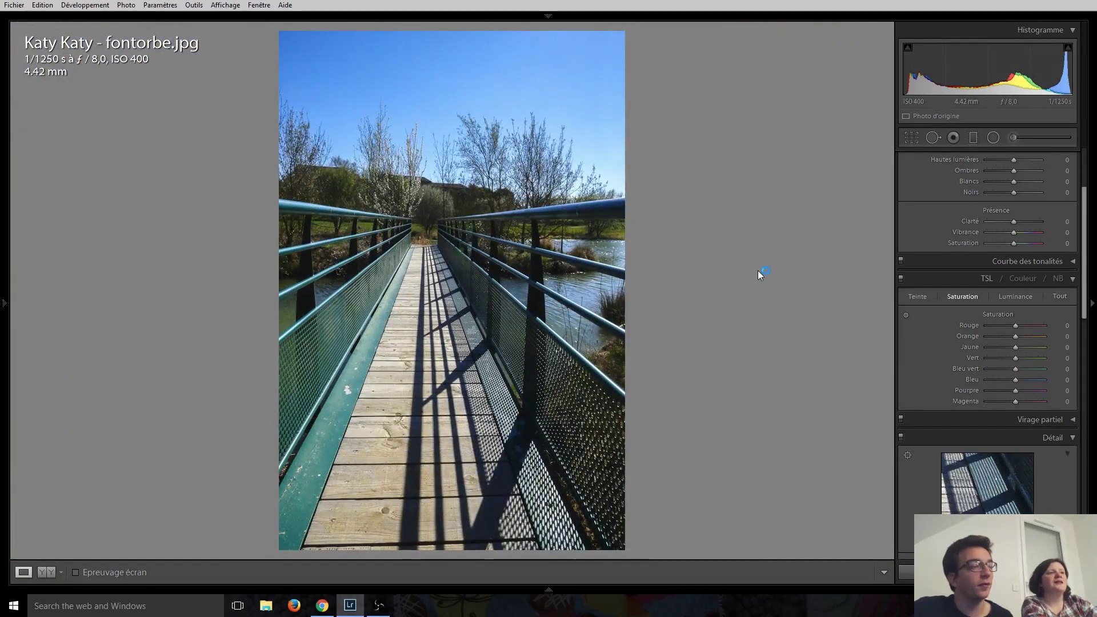
key(Right)
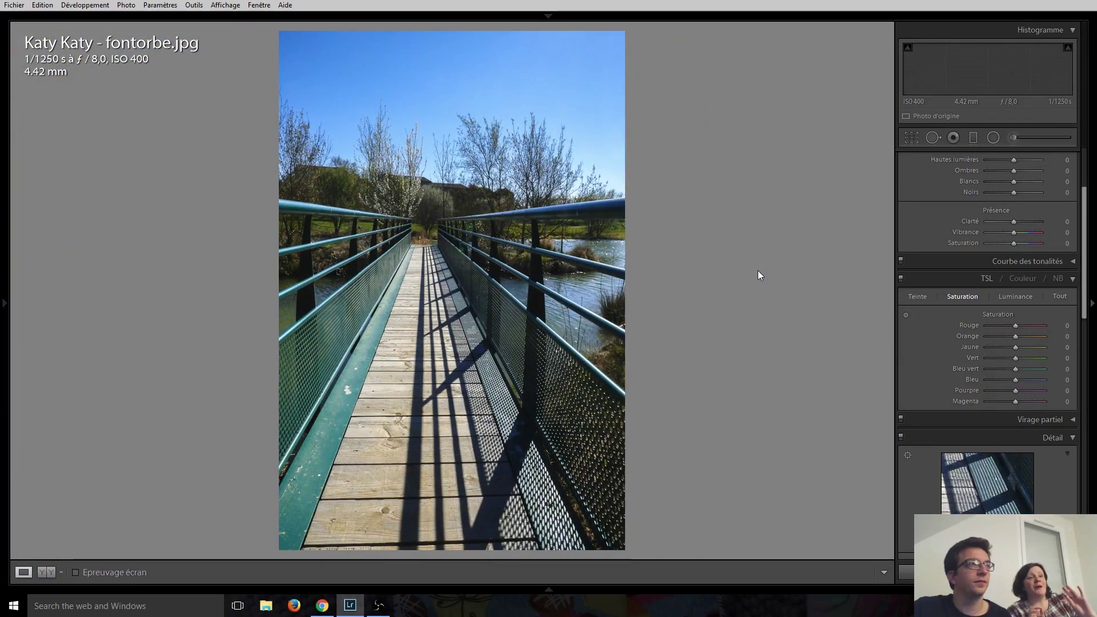
On the notebook photo, set white balance by sampling the white paper with the eyedropper.
key(Right)
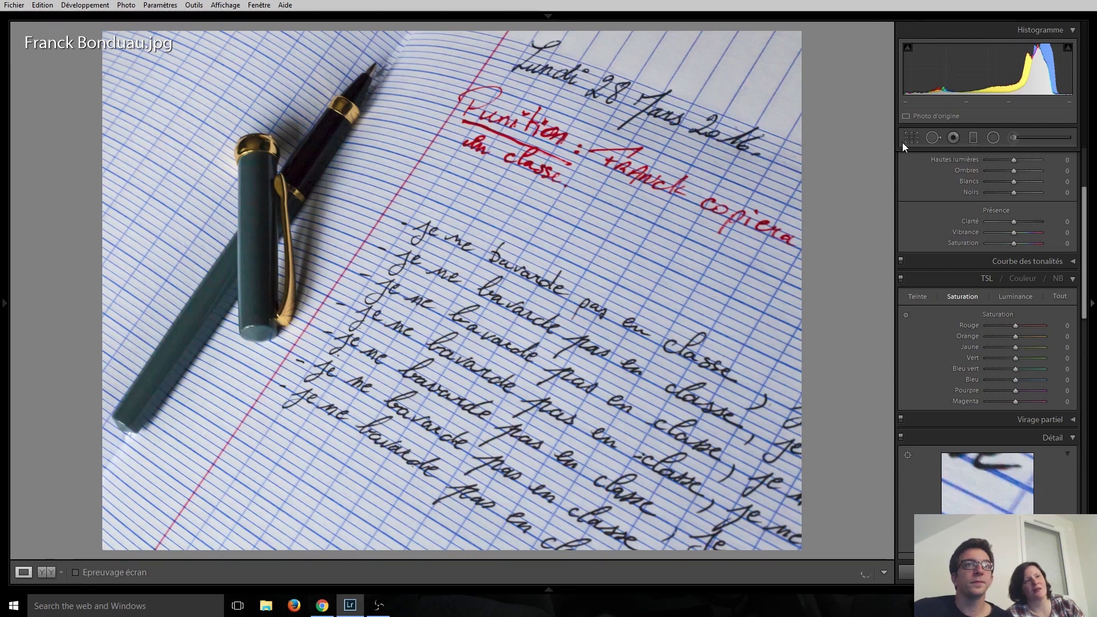
scroll(921, 217, up, 3)
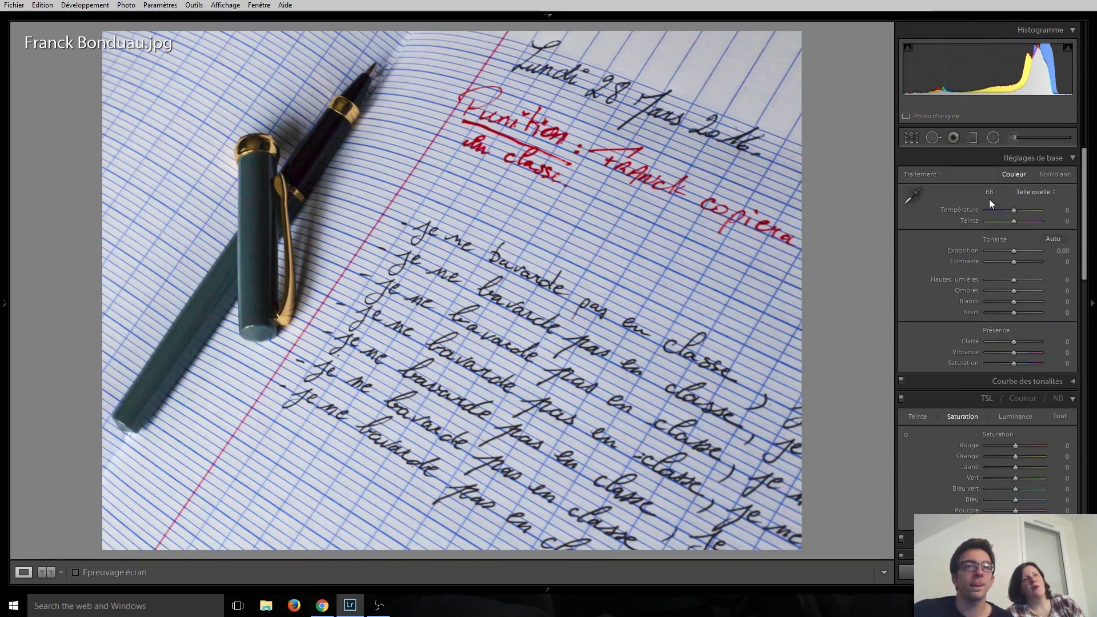
click(912, 198)
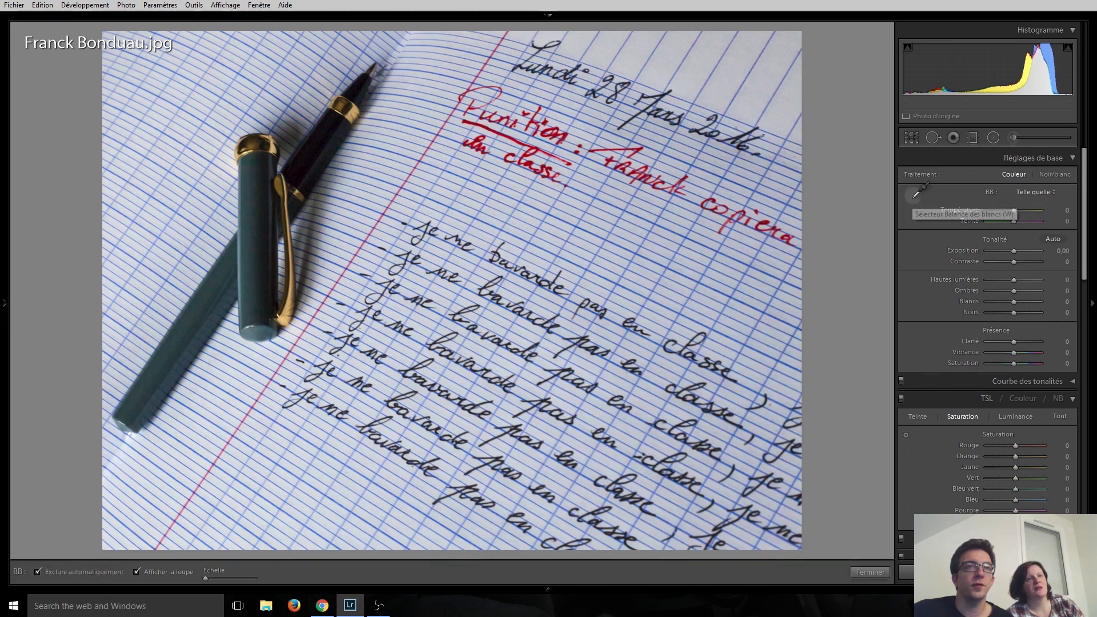
click(725, 81)
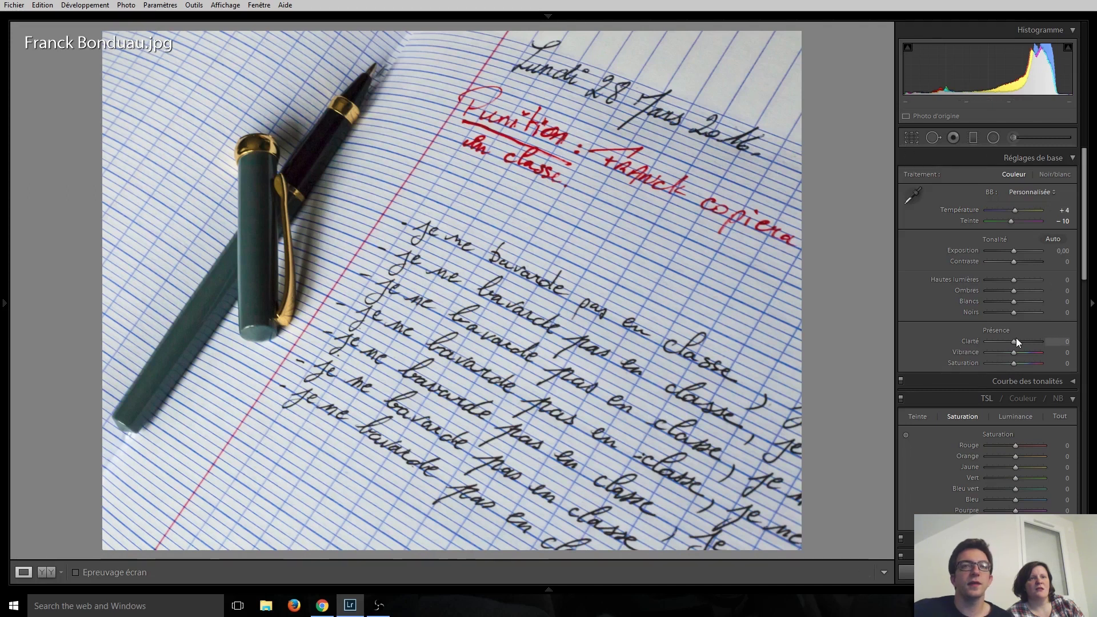
Set Whites to +20 and Temperature to −6, then advance to the houses photo.
scroll(1015, 302, up, 5)
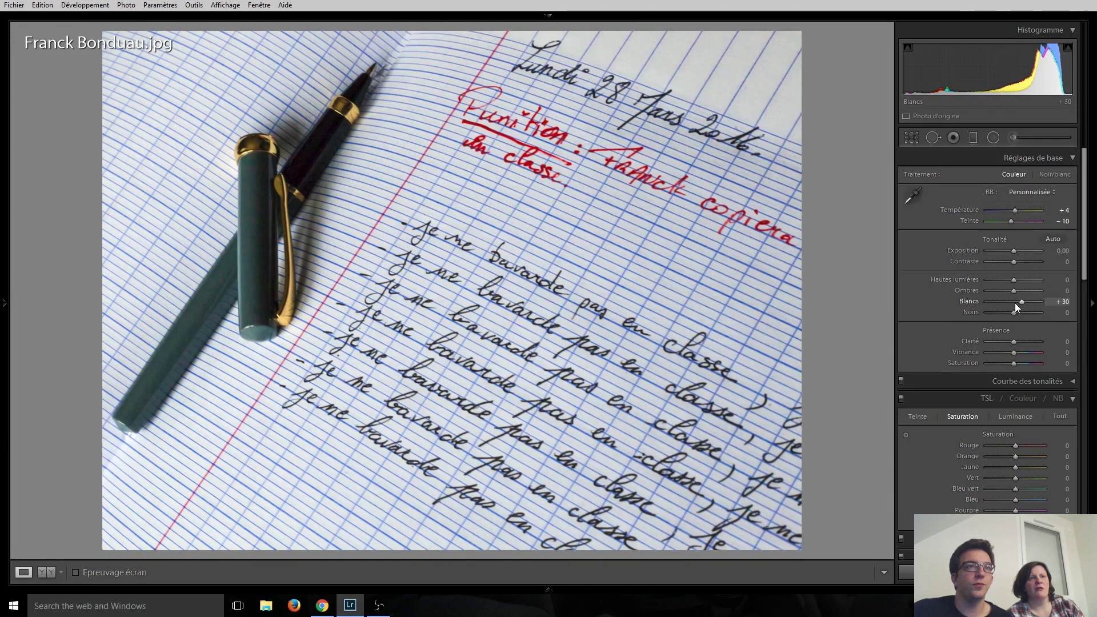
scroll(1015, 303, up, 1)
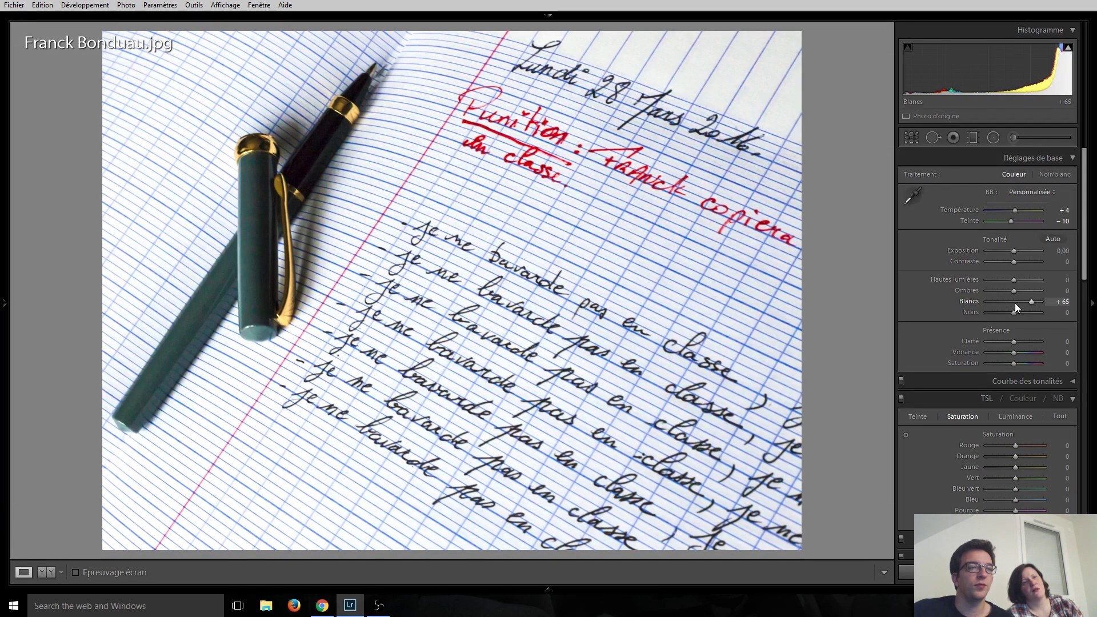
scroll(1015, 303, down, 5)
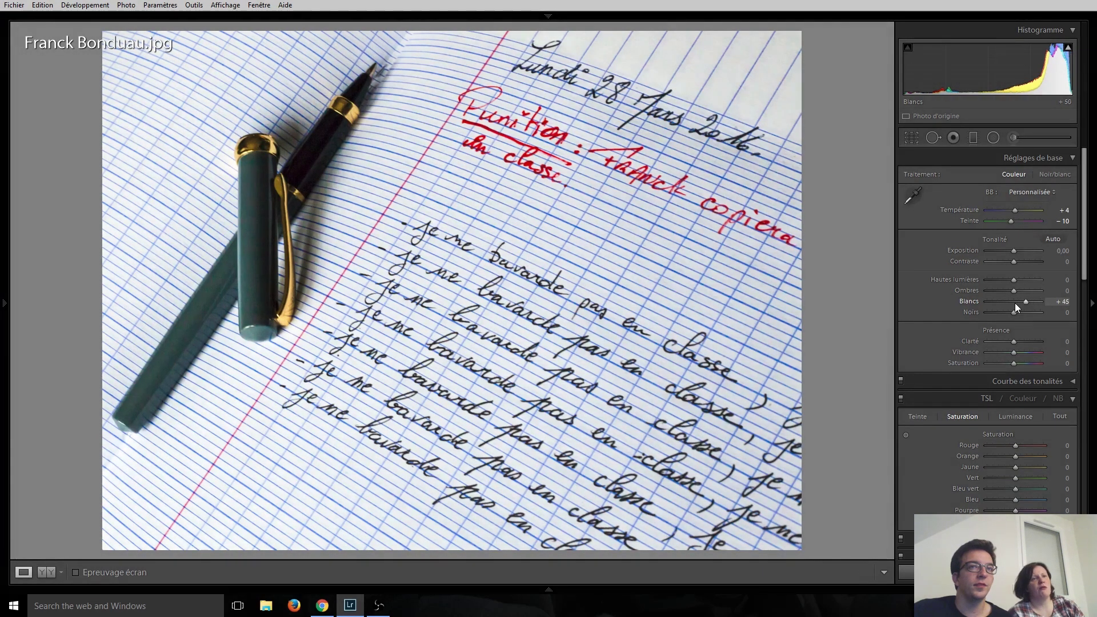
scroll(1014, 302, down, 1)
scroll(1014, 303, down, 1)
scroll(1015, 303, down, 1)
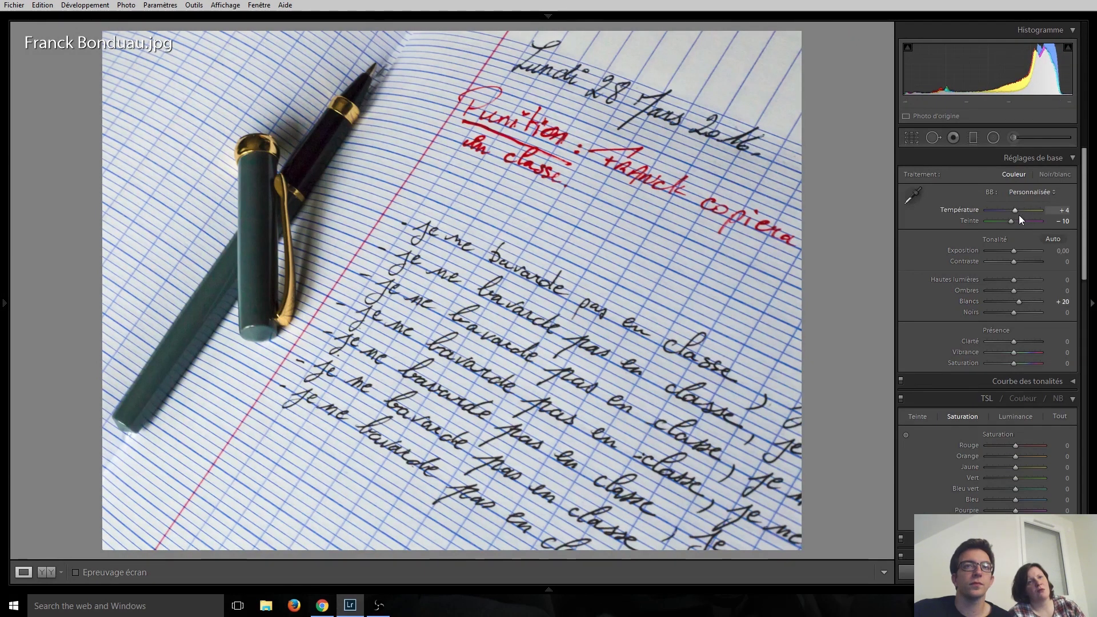
scroll(1014, 210, down, 1)
scroll(1015, 210, down, 1)
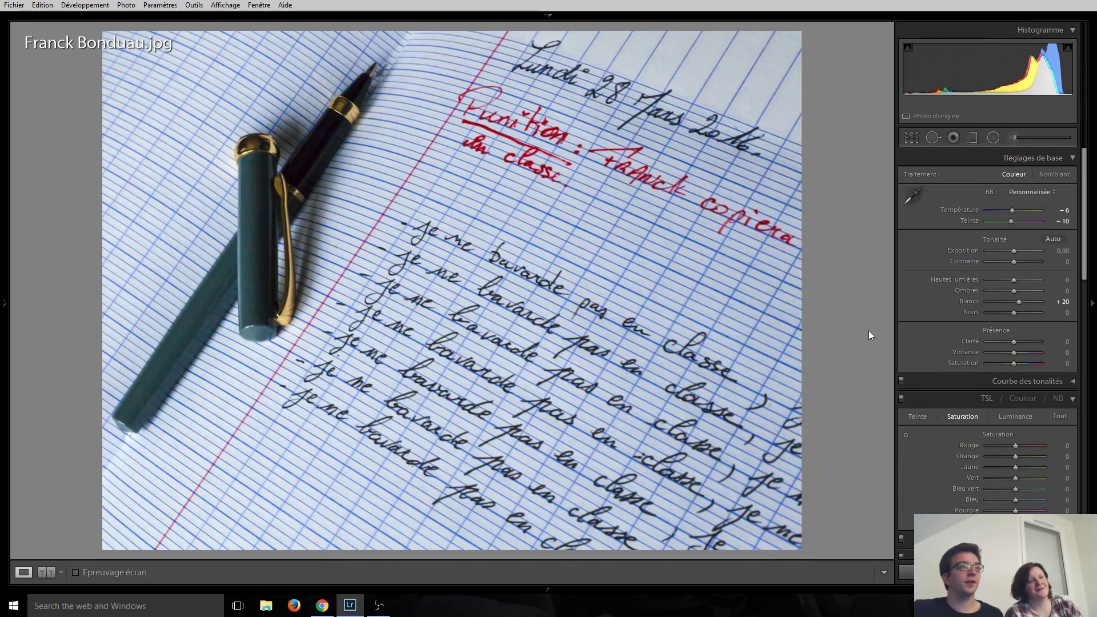
key(Right)
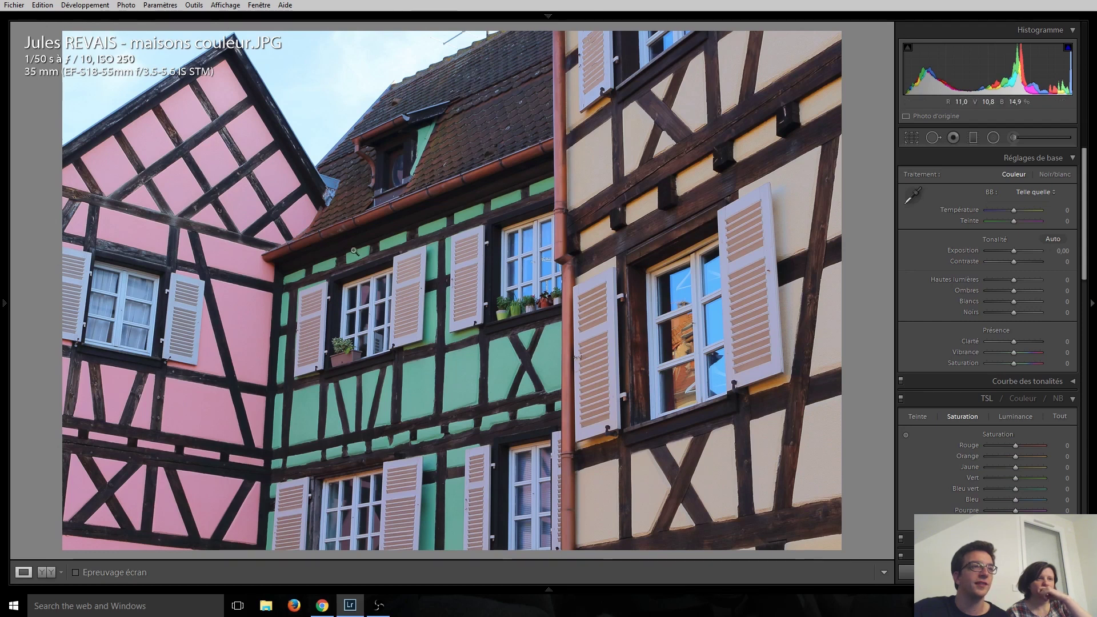
Try a panorama crop on the houses photo, then reset it to the original full frame.
key(F7)
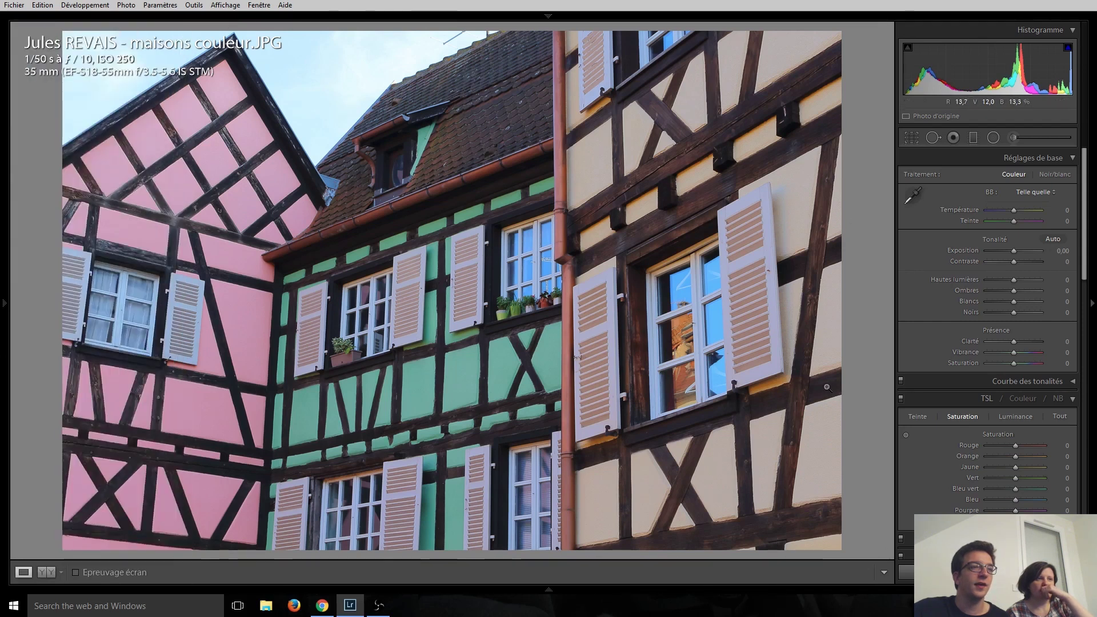
click(912, 138)
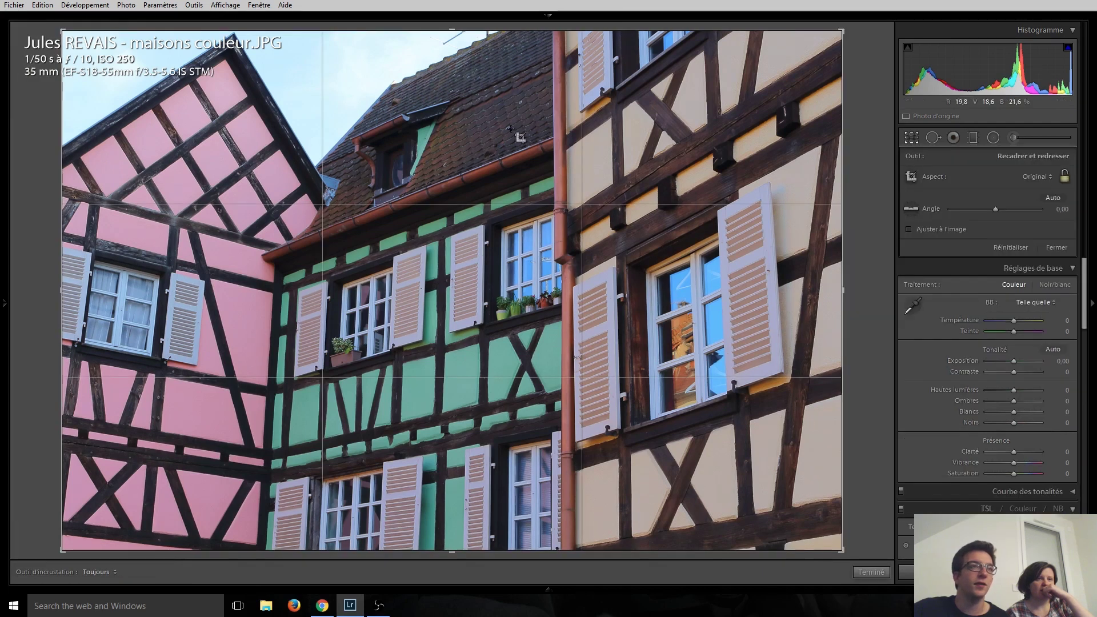
drag(454, 30, 459, 141)
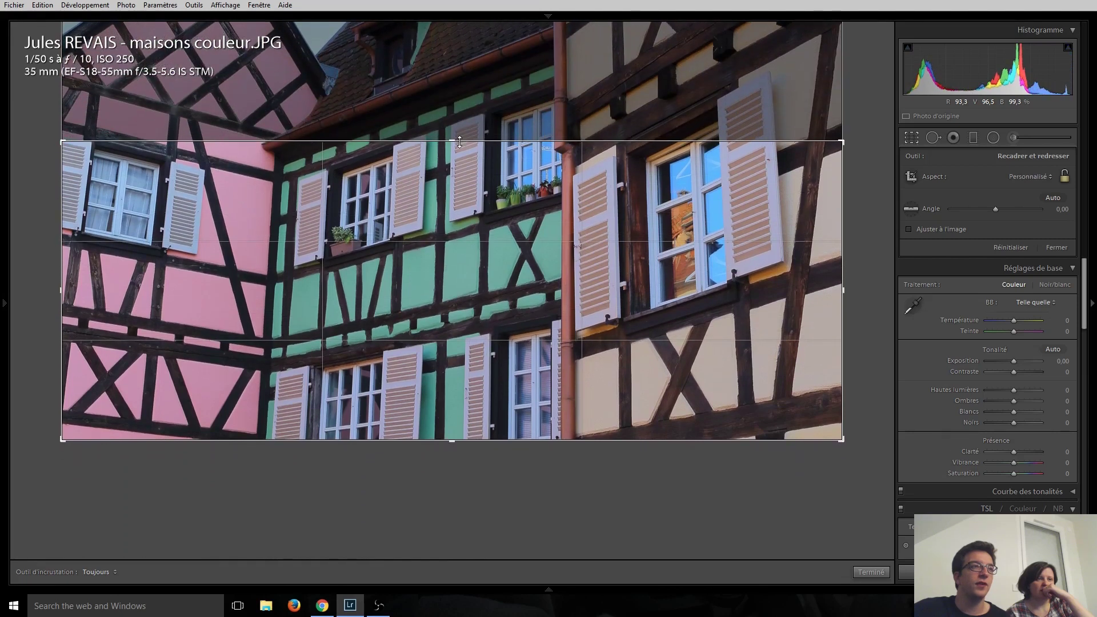
key(Return)
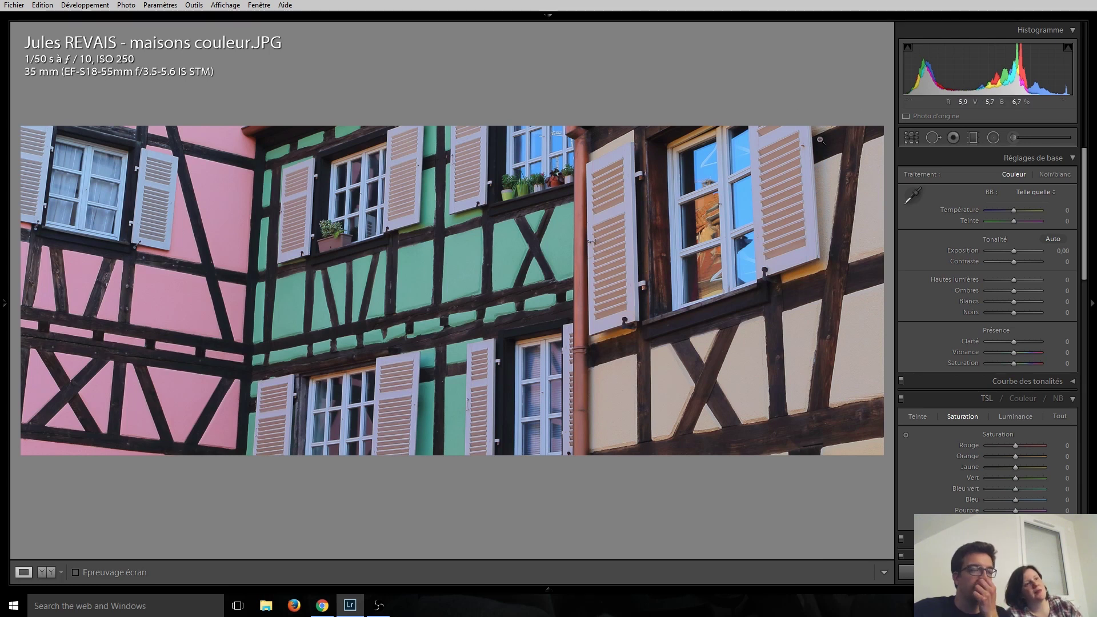
click(912, 137)
key(ctrl+alt+r)
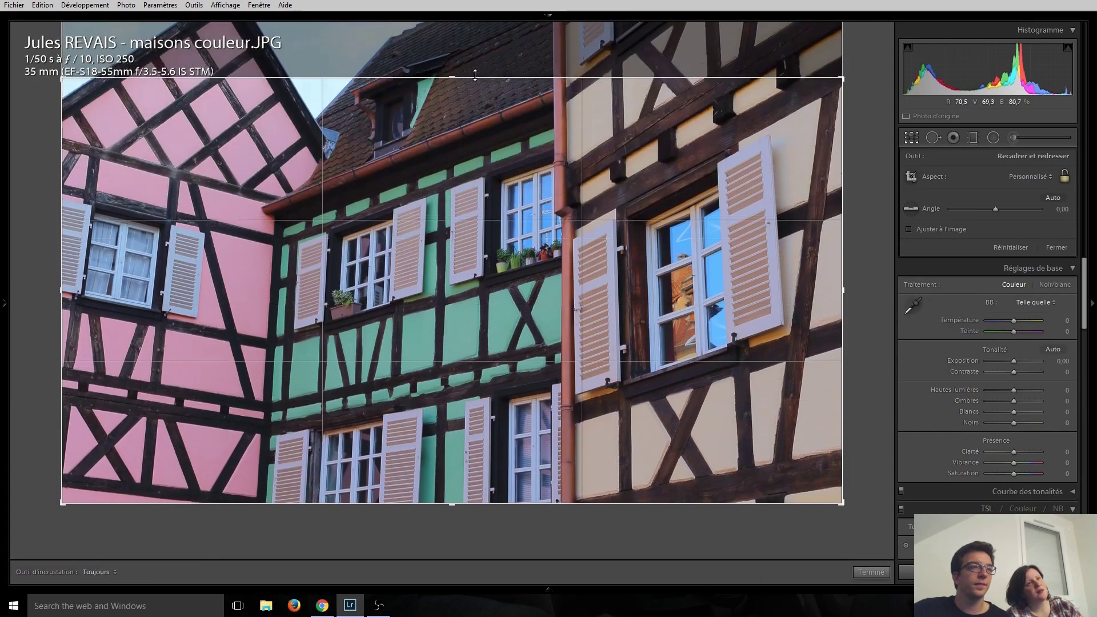
key(Return)
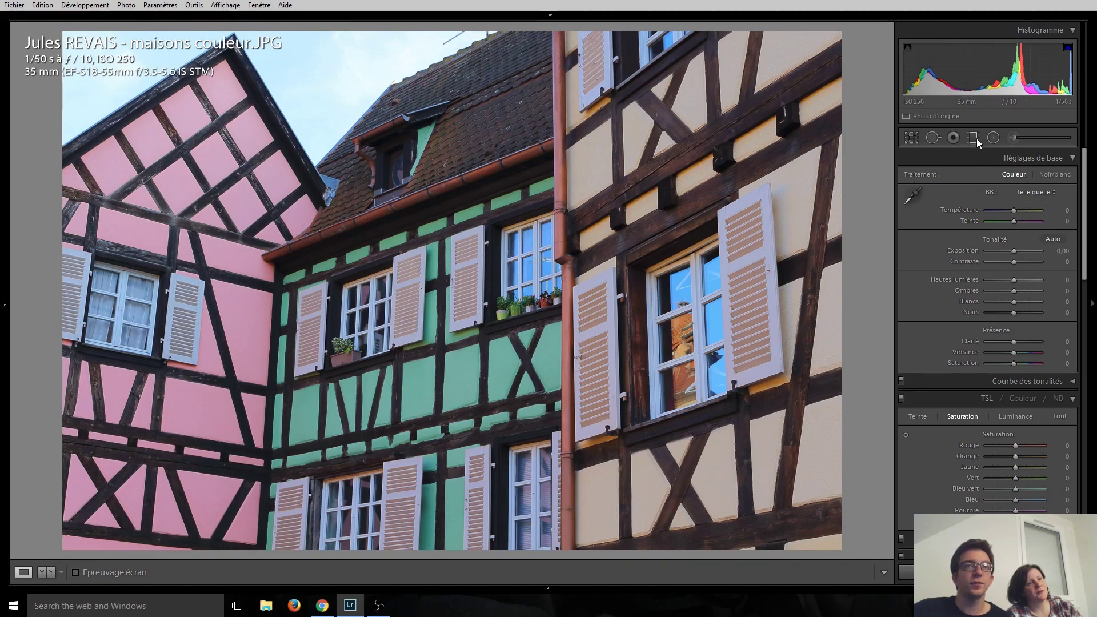
Raise the houses photo's exposure to +0.40 and saturation to +20.
drag(1011, 242, 1015, 247)
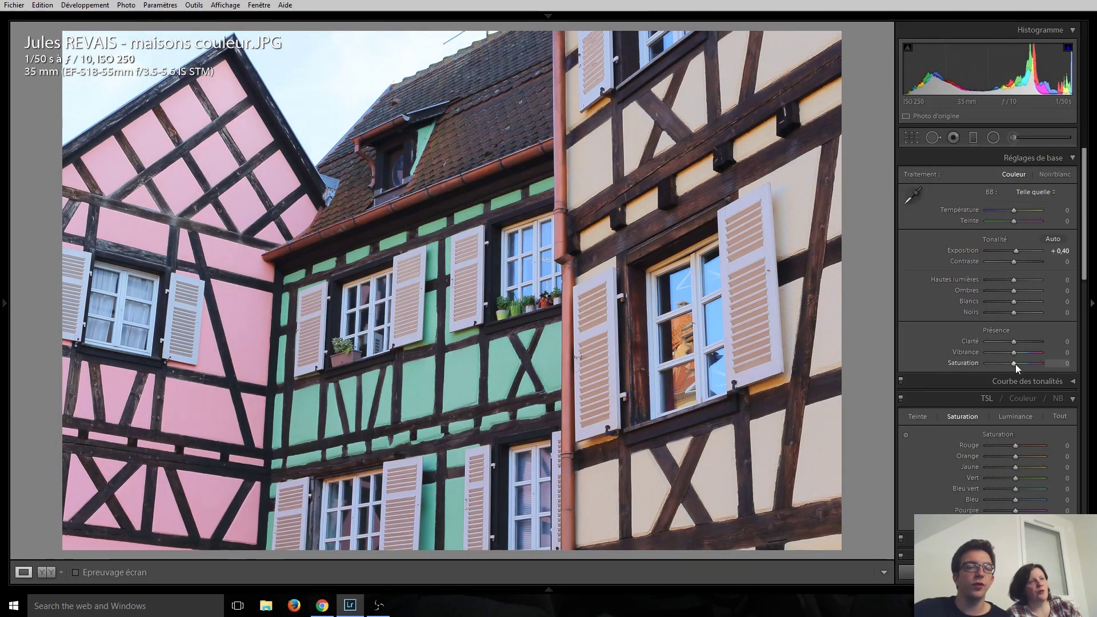
key(Up)
key(Up)
key(Up)
key(Down)
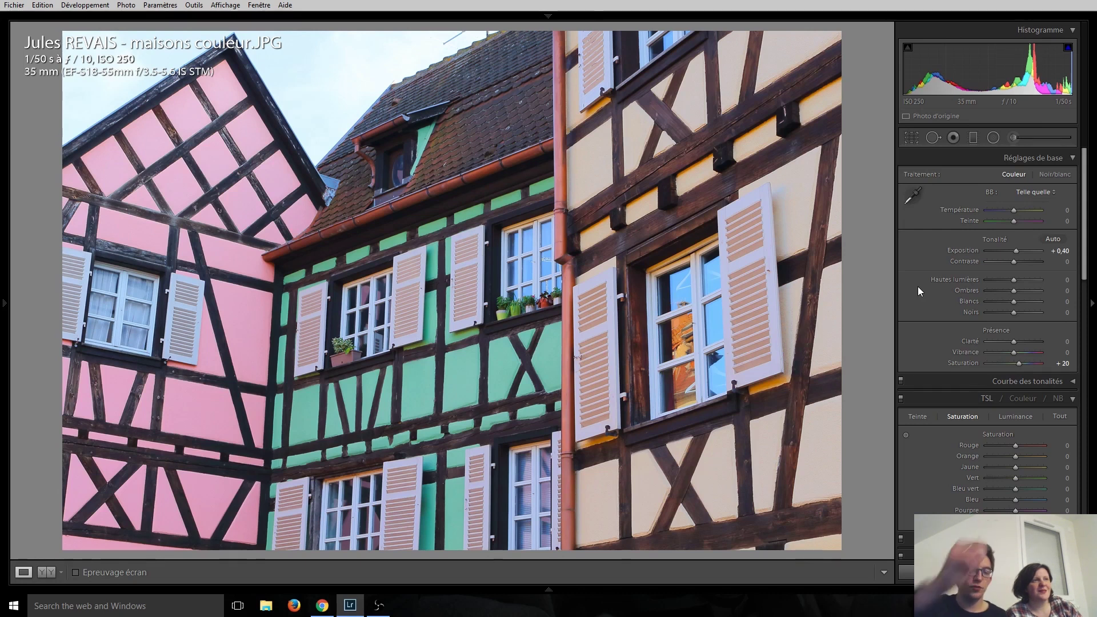
Advance from the magnetic-field photo to the chain-on-bollard close-up.
key(Right)
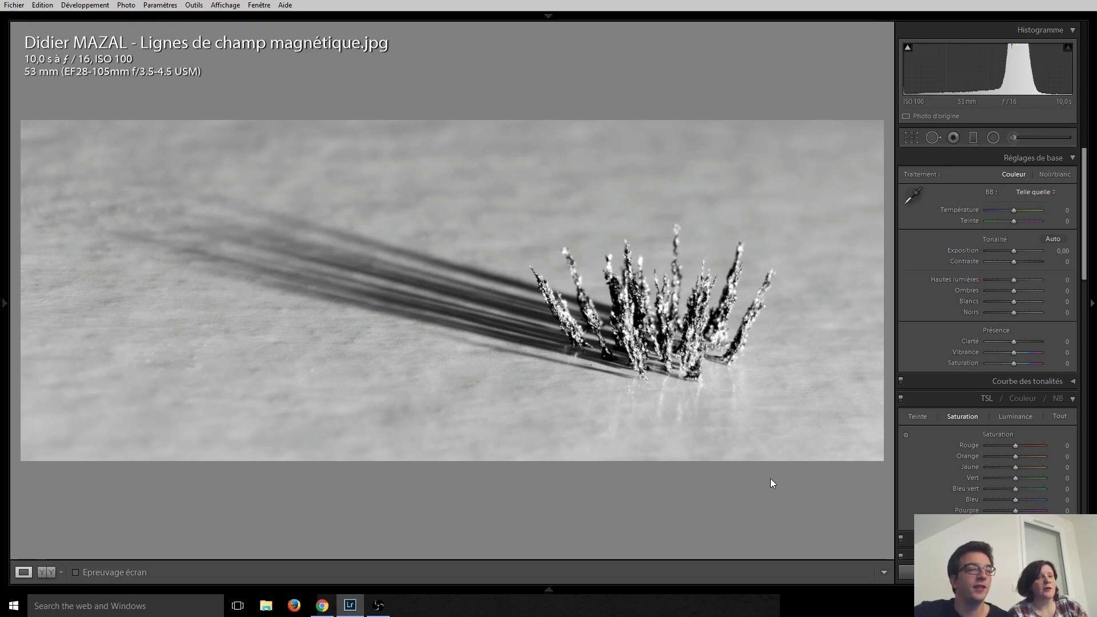
key(Right)
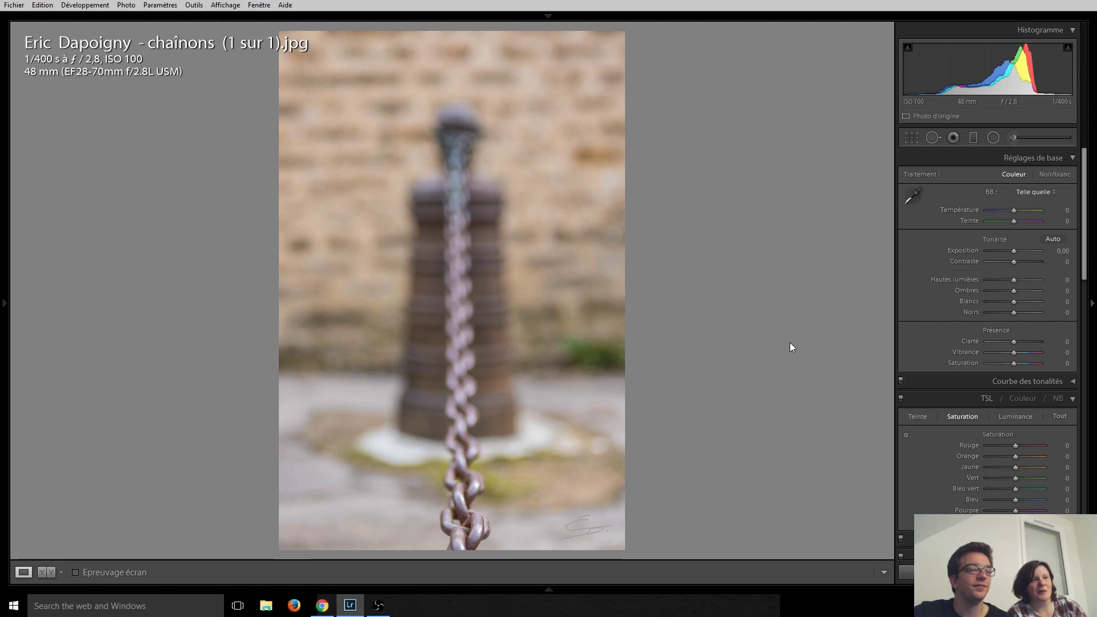
Advance to the hiker on the mountain suspension bridge photo.
key(Right)
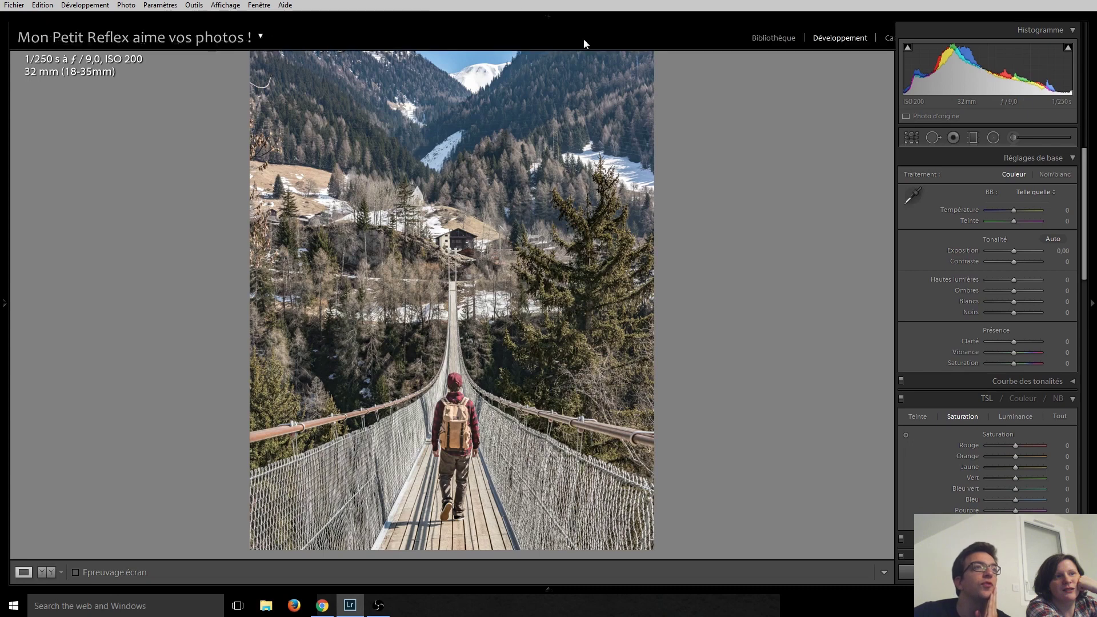
Inspect the bridge photo's snowy slope at 1:1, then advance to 'Carte Mère.jpg'.
click(499, 167)
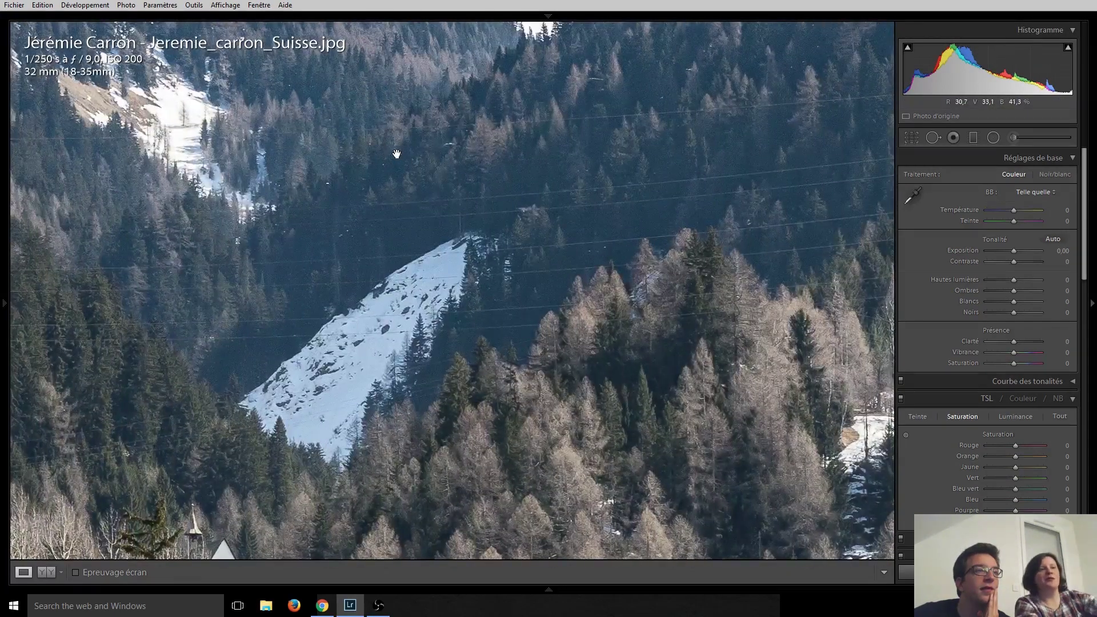
drag(397, 153, 501, 251)
click(342, 232)
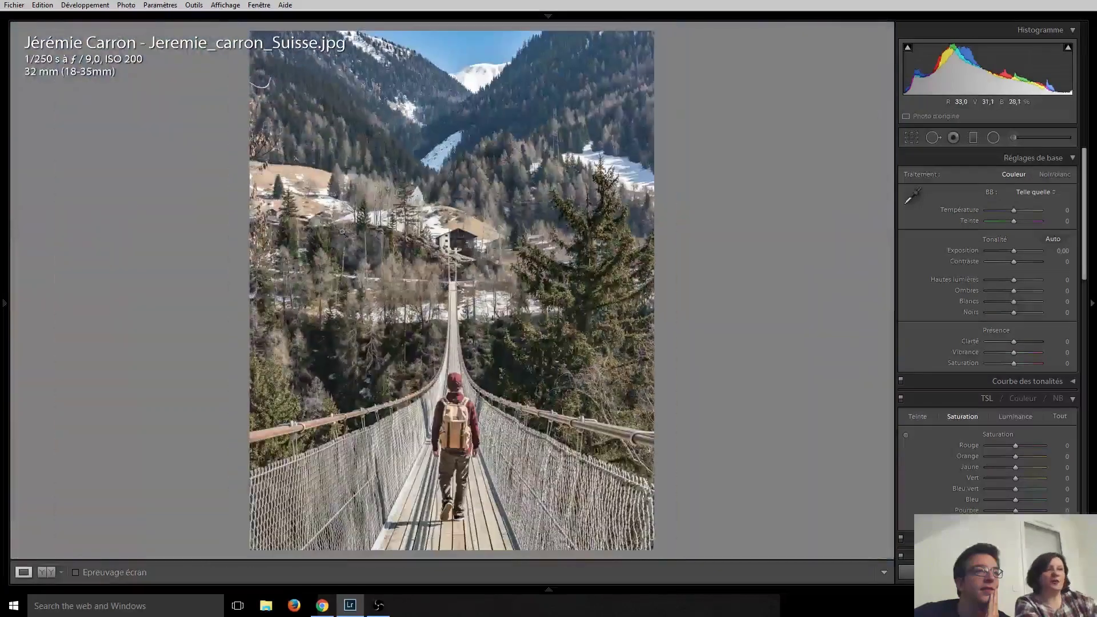
click(441, 135)
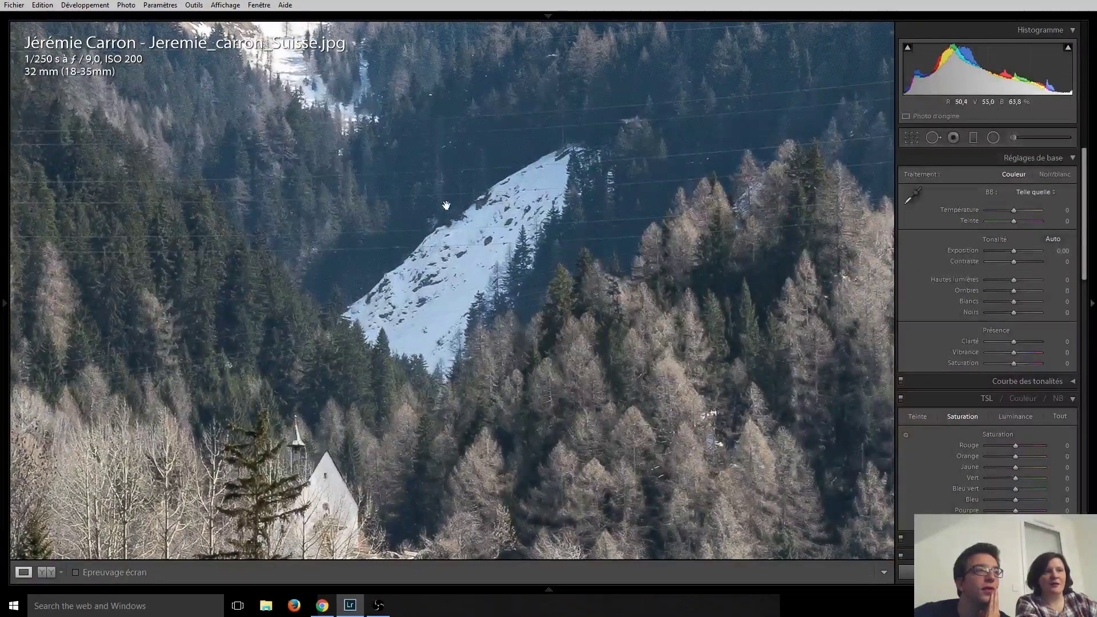
click(460, 275)
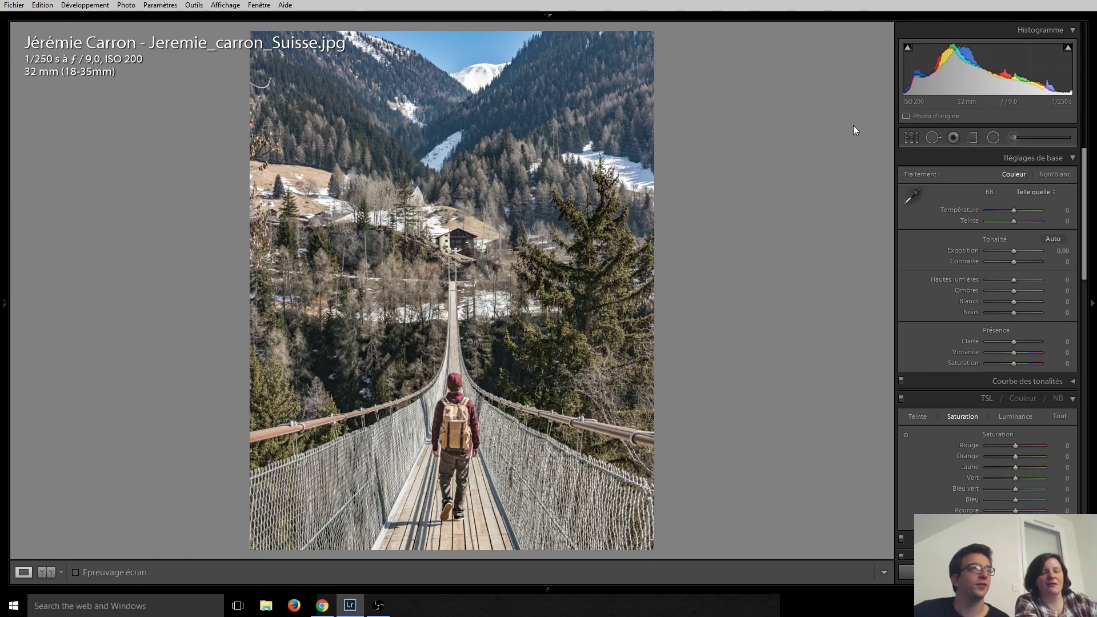
key(Right)
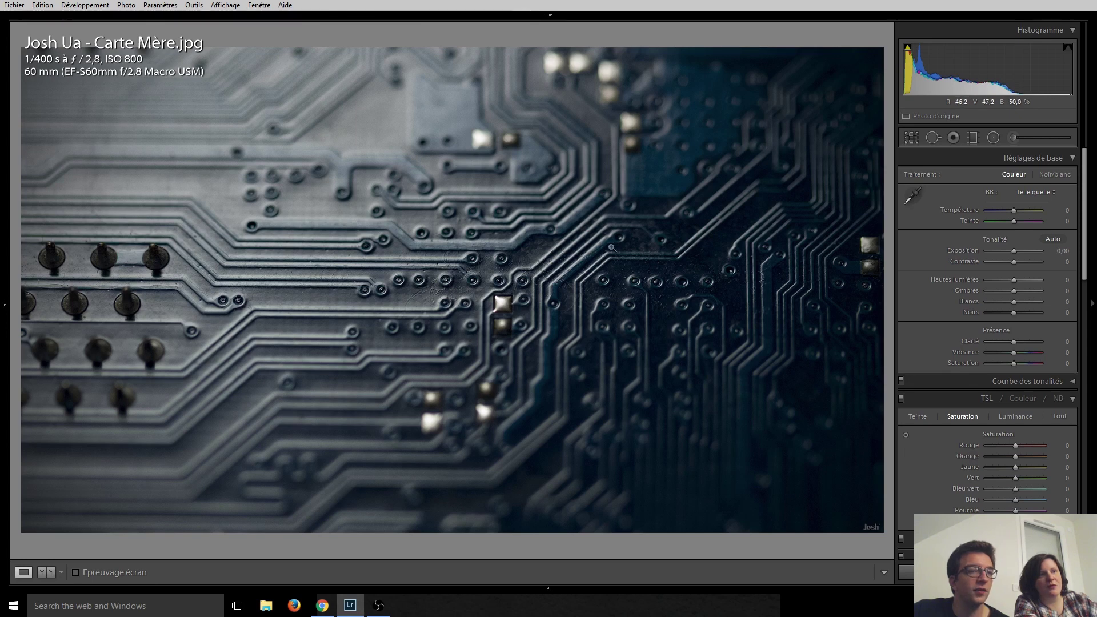
Check the circuit-board framing, then draw a graduated filter across the photo's blue side.
click(912, 138)
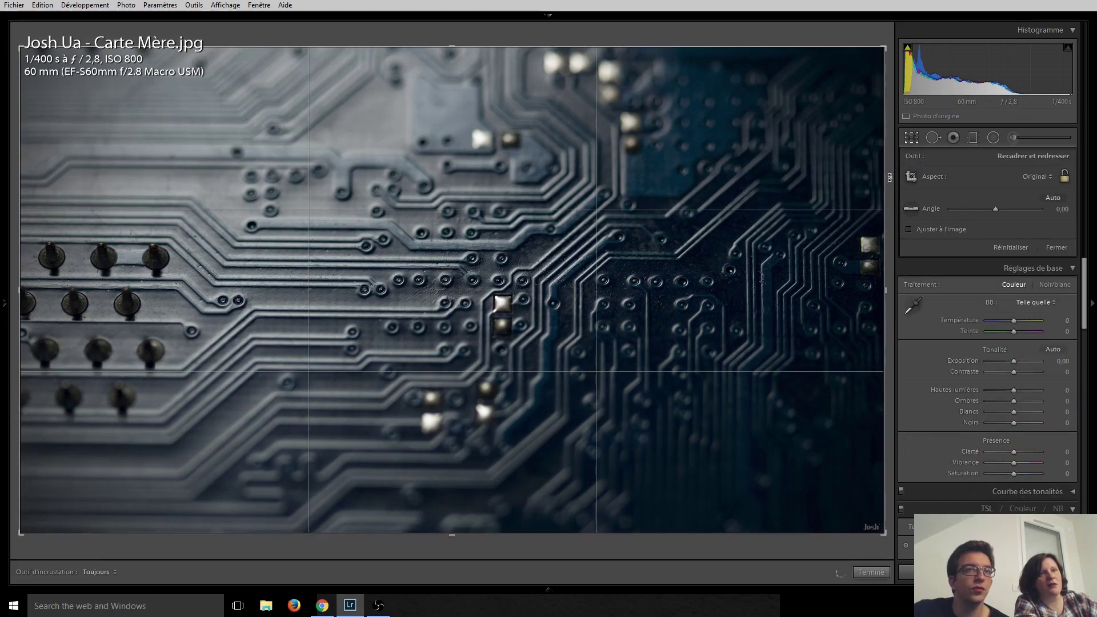
click(913, 136)
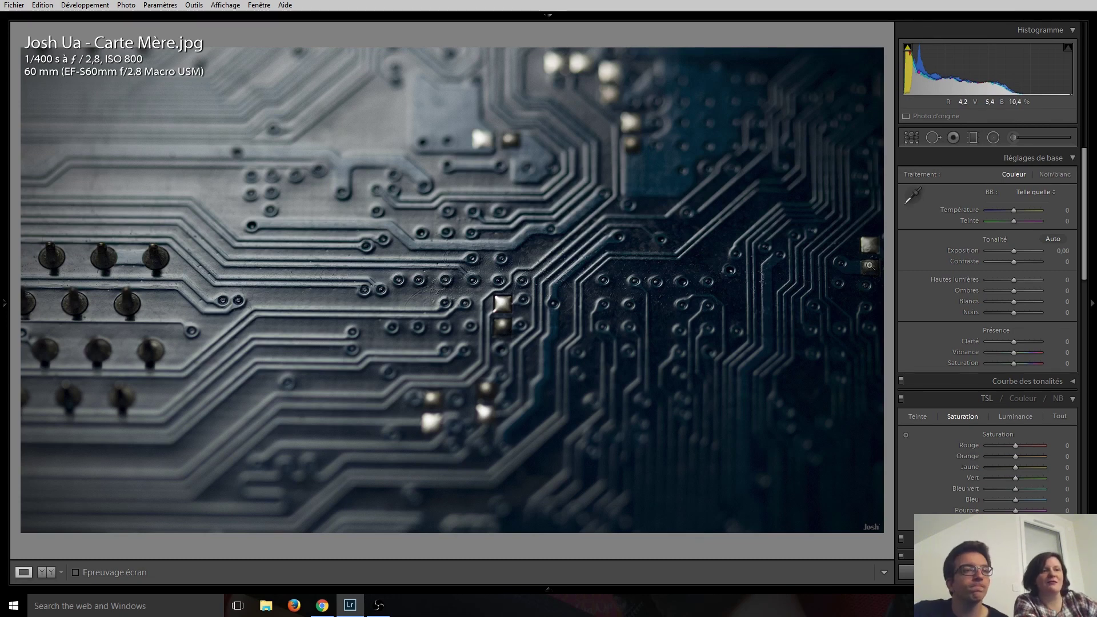
click(973, 138)
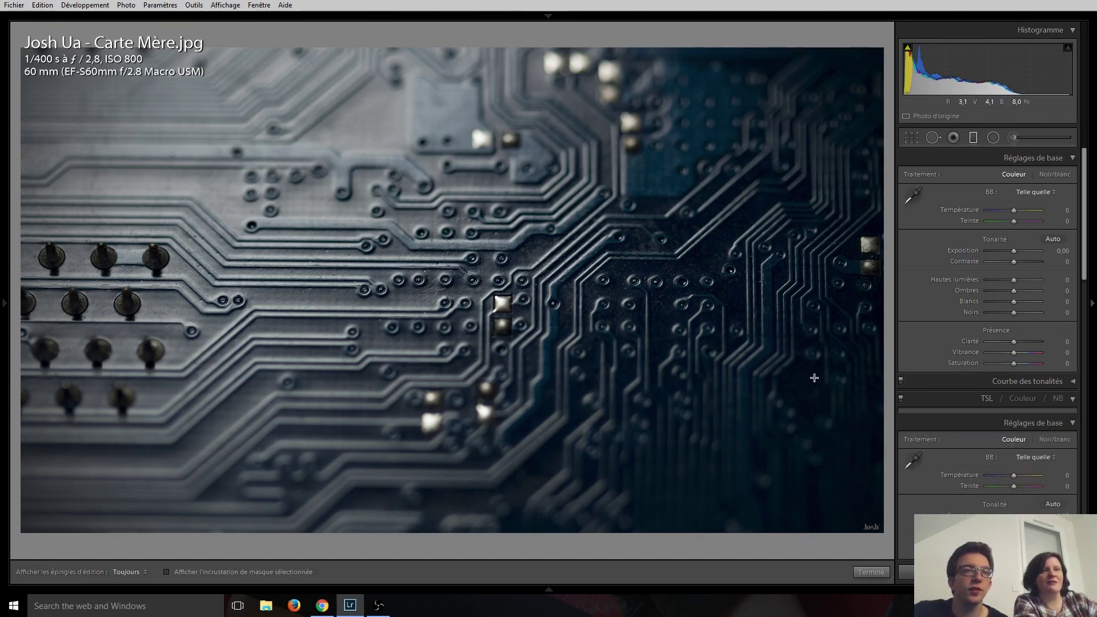
drag(688, 301, 351, 248)
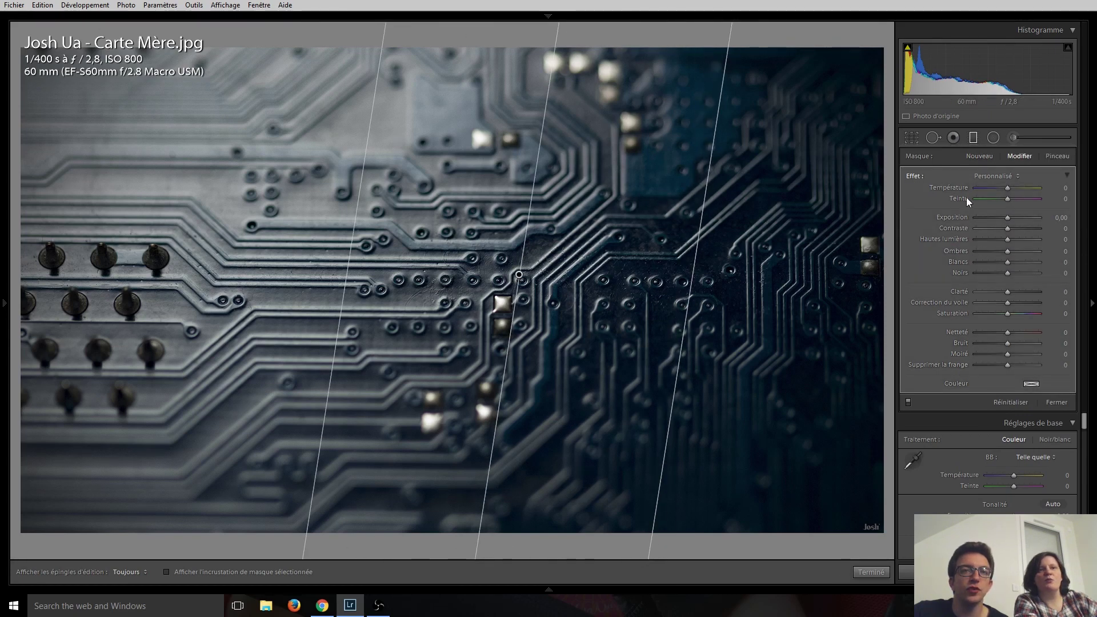
Set the graduated filter to exposure +1.24 and saturation −78, then show the edit history.
drag(1008, 218, 1017, 220)
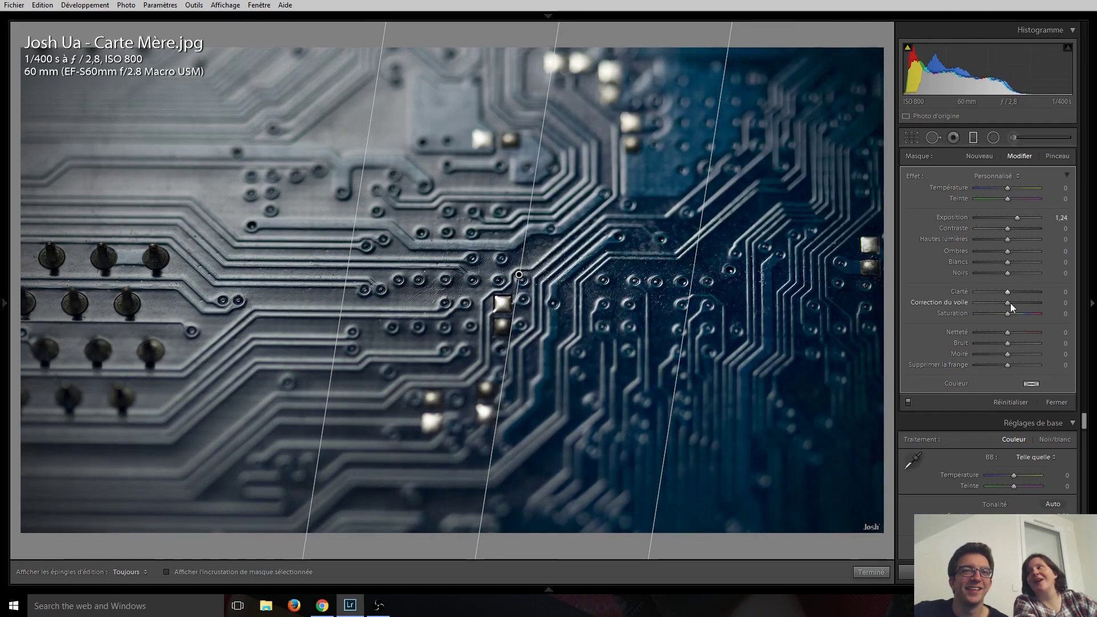
drag(1001, 316, 982, 313)
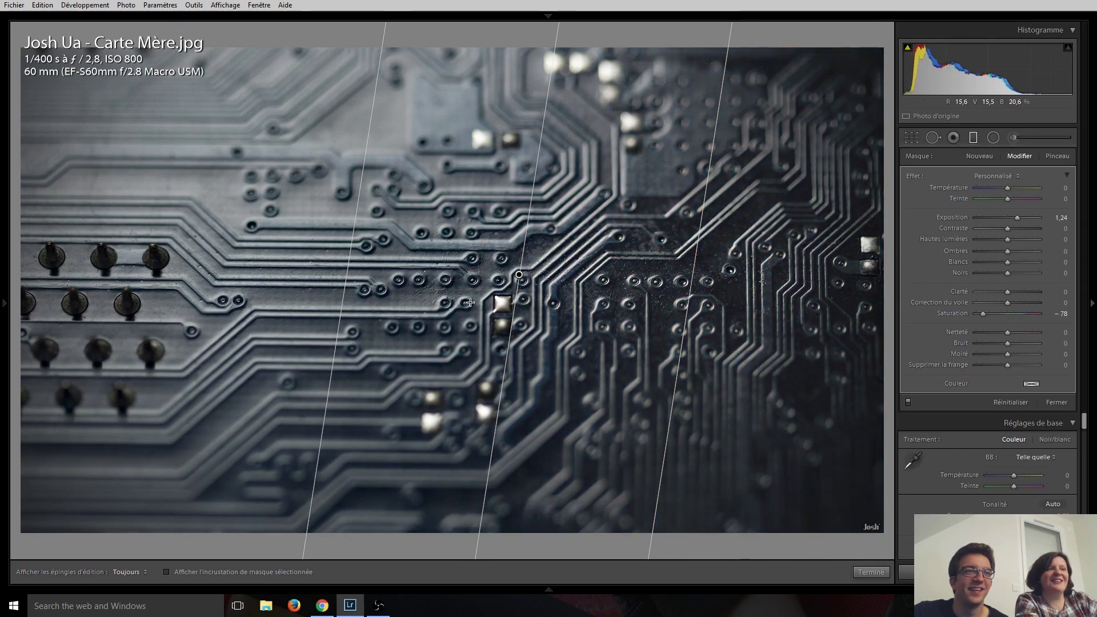
drag(517, 274, 530, 287)
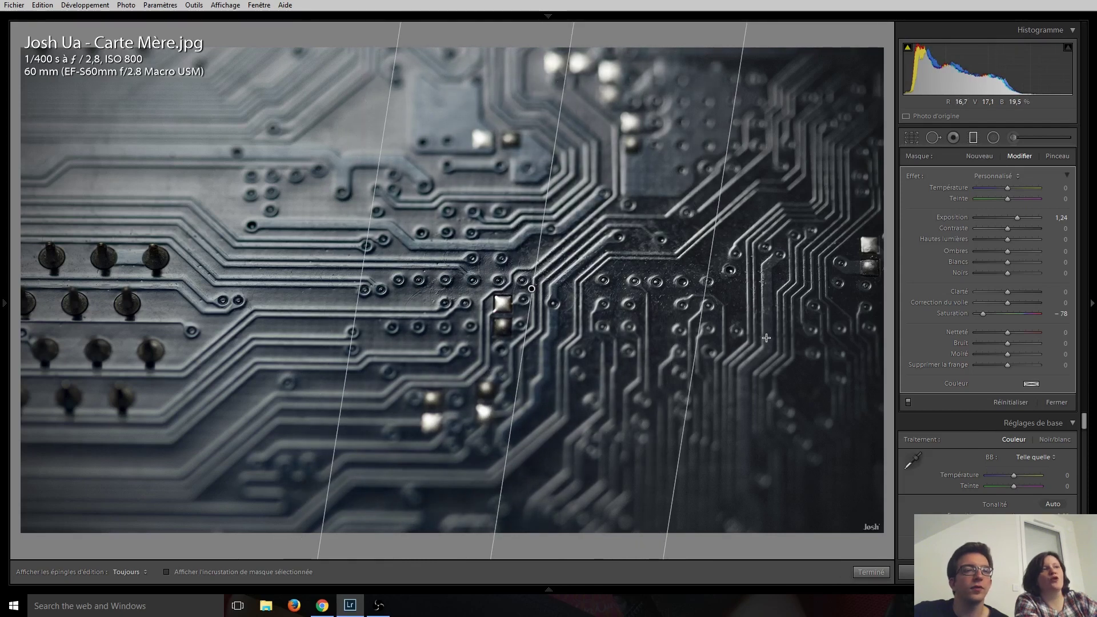
click(981, 138)
click(5, 303)
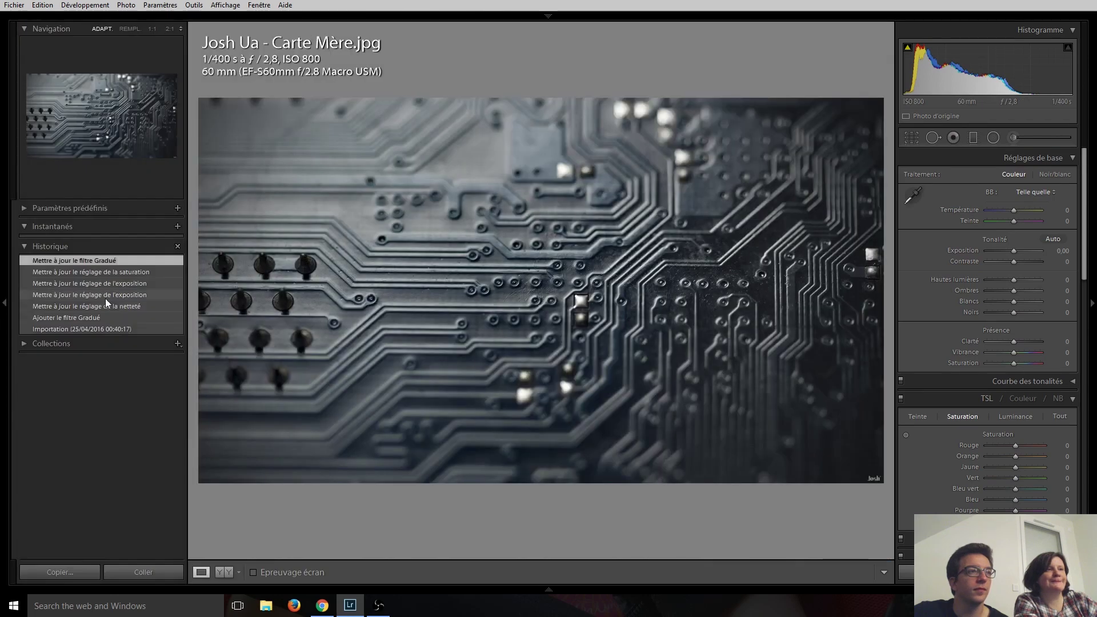
click(94, 329)
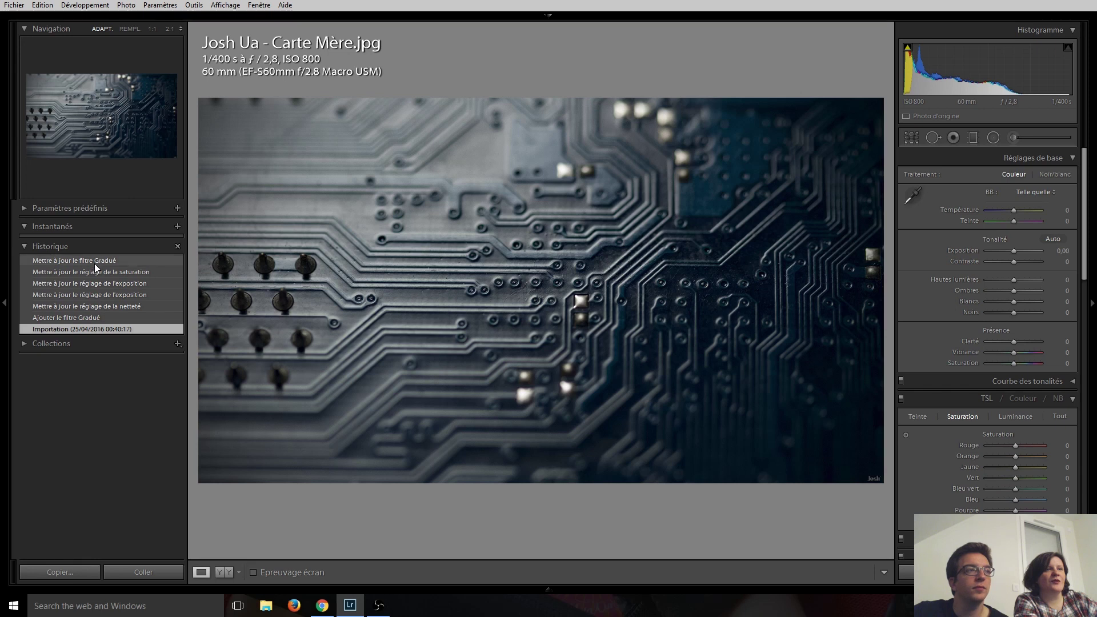
click(94, 261)
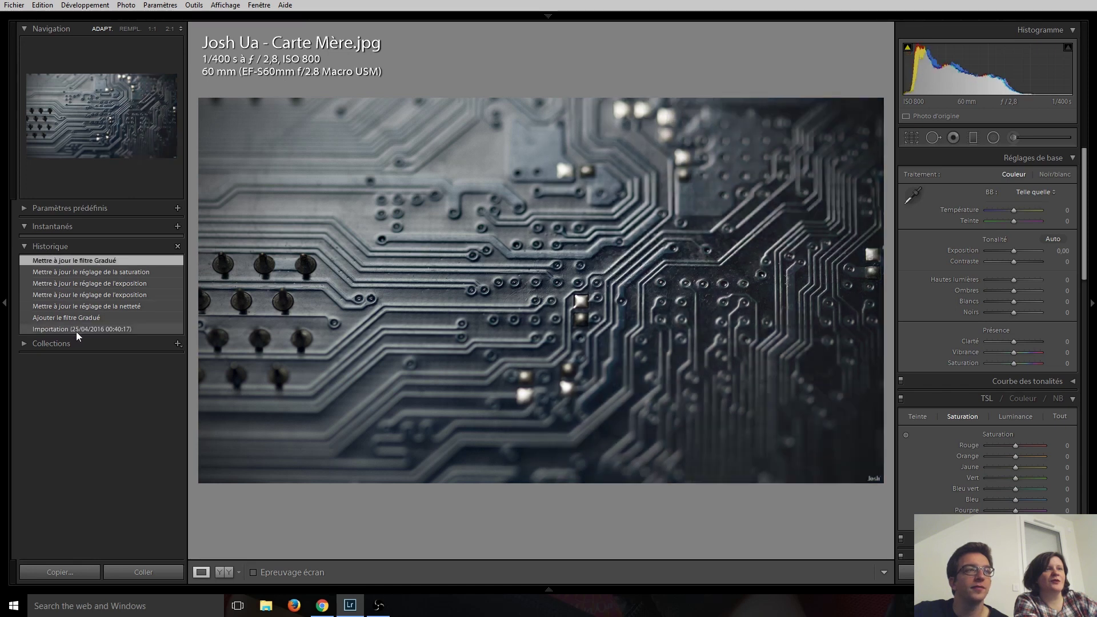
click(76, 330)
click(74, 263)
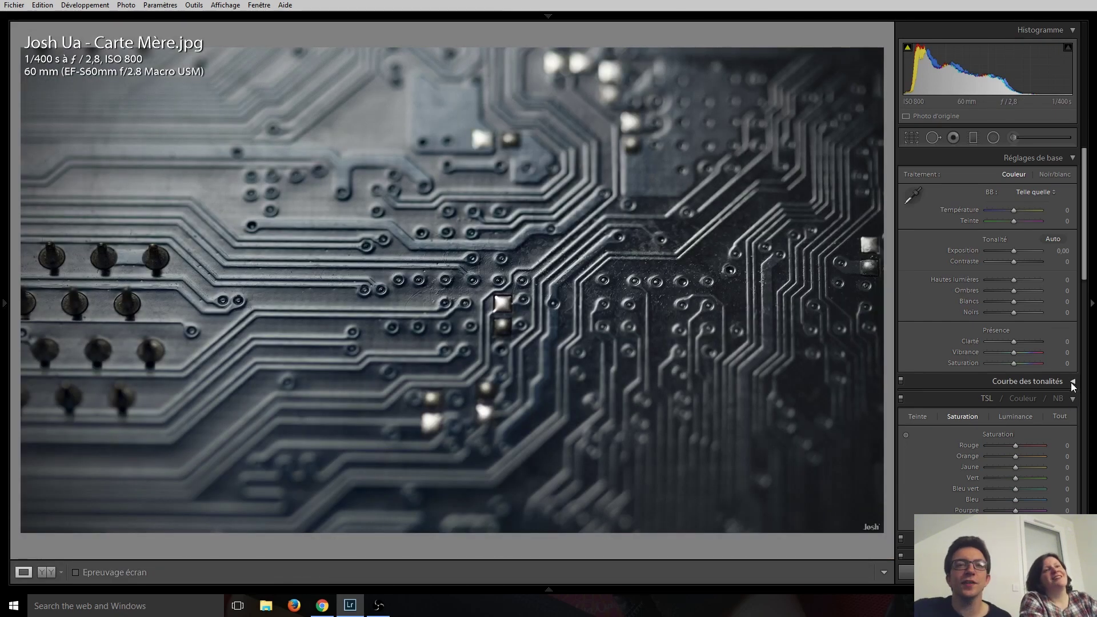
click(1059, 400)
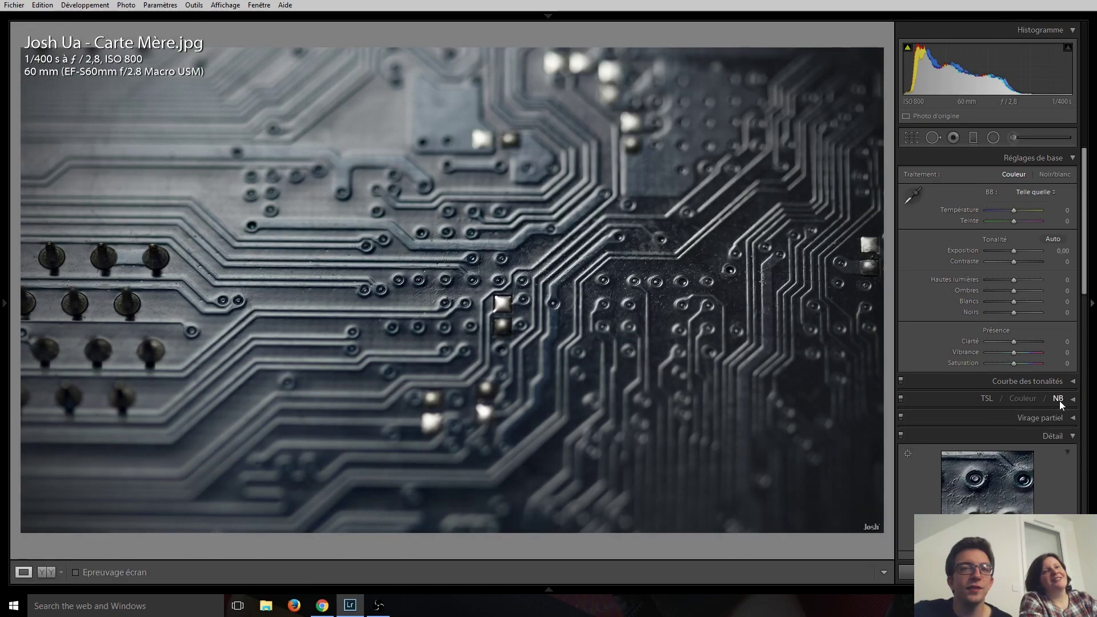
click(982, 399)
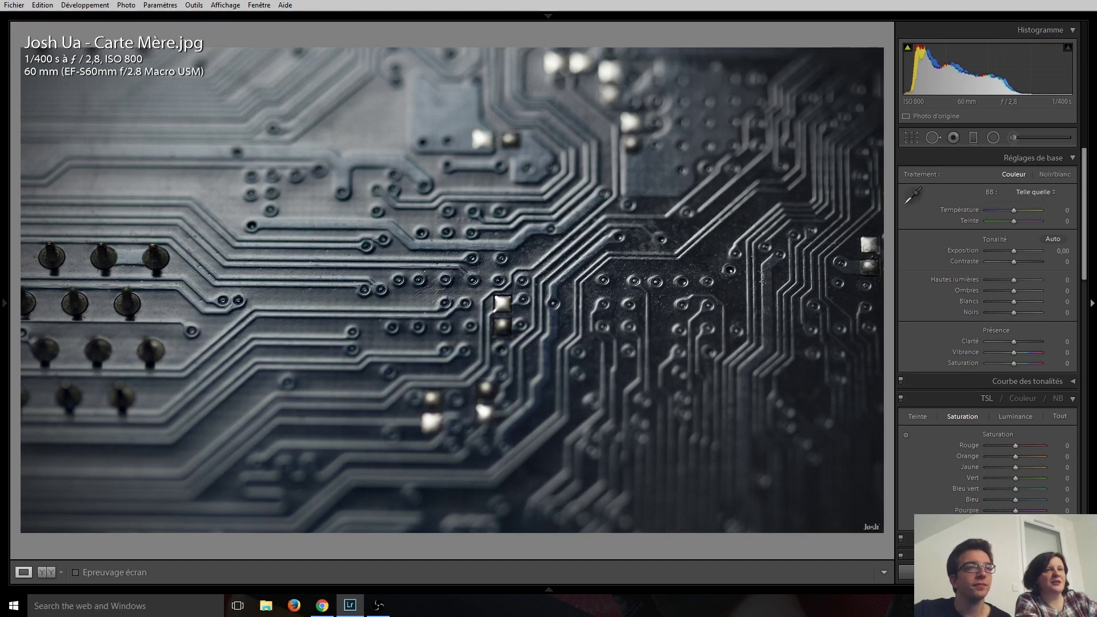
Advance to the railway tracks photo 'Rails.jpg'.
key(Right)
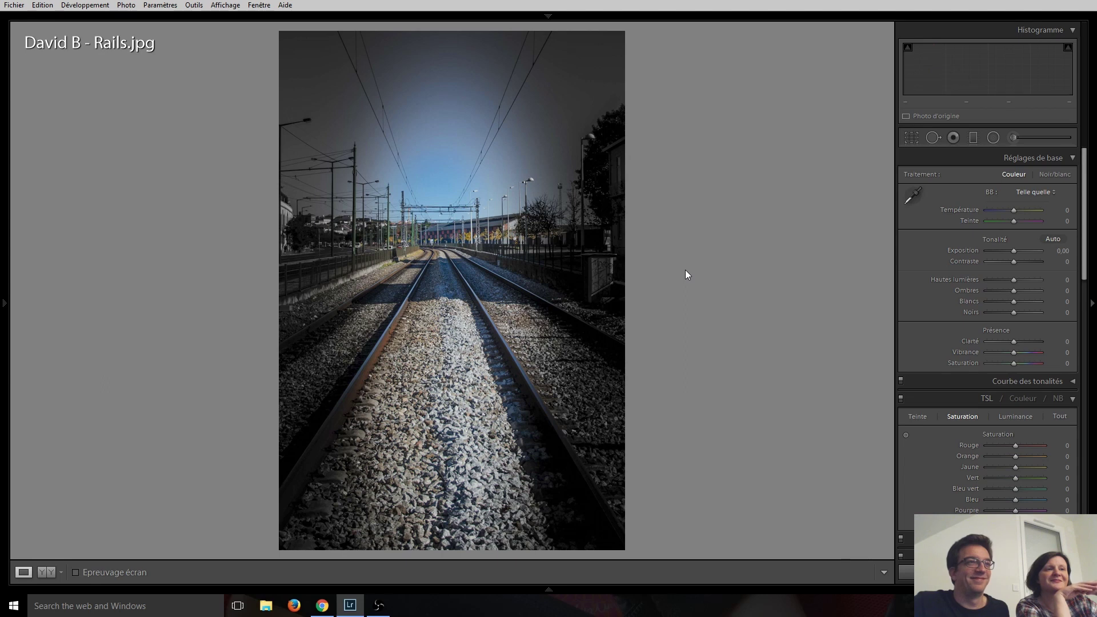
Advance to 'Night lines.JPG' and cool its white-balance temperature to −20.
key(Right)
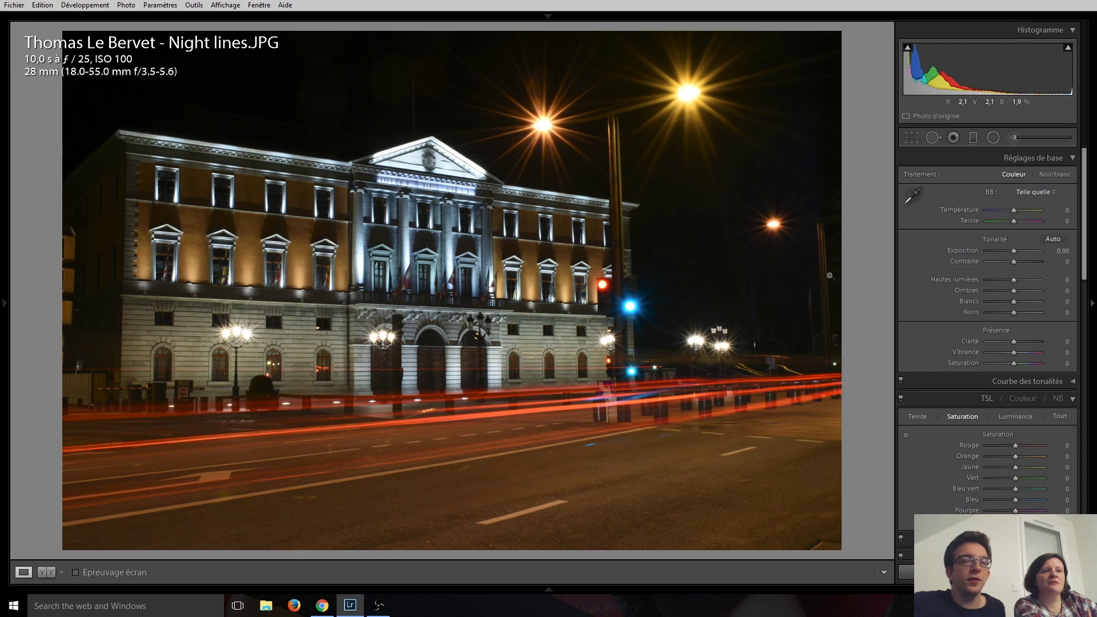
drag(1015, 211, 1016, 218)
key(Down)
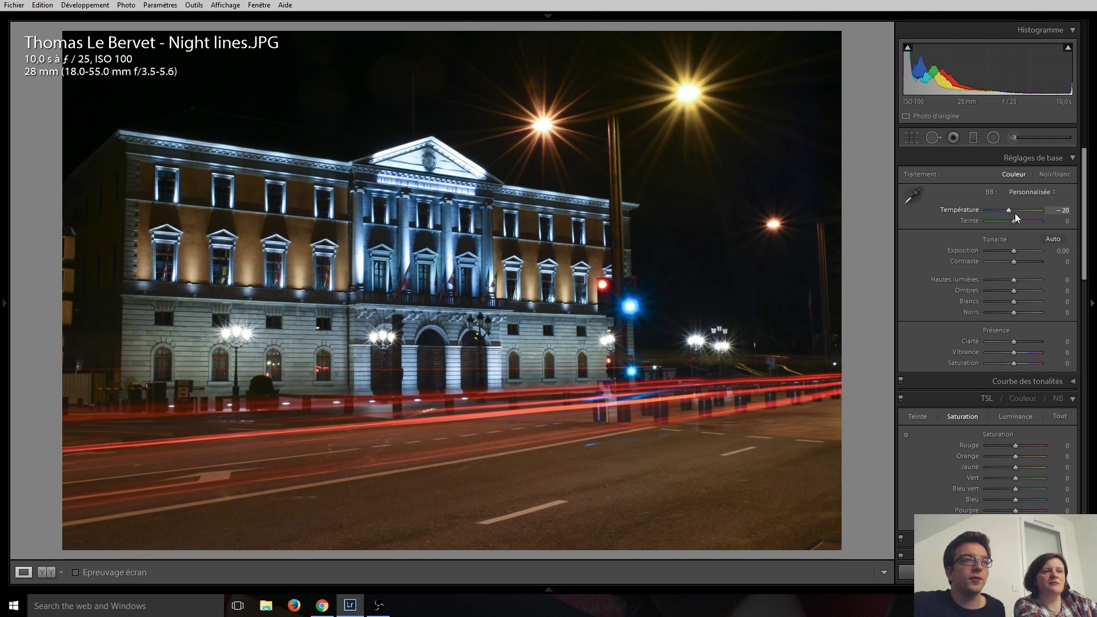
click(1015, 214)
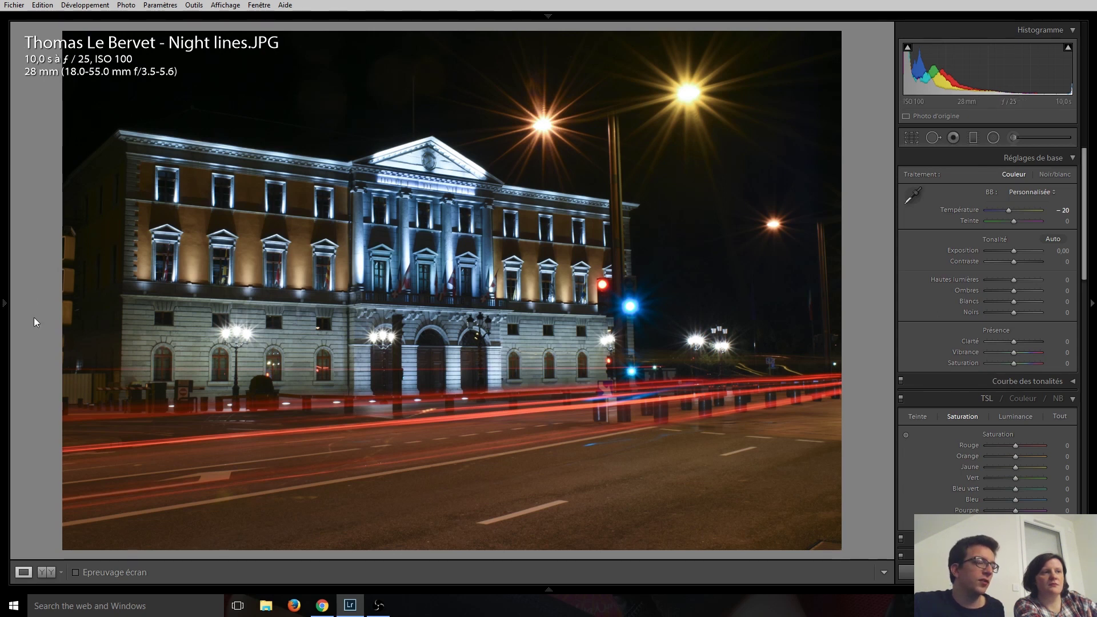
Trim the left and right edges of the Night lines photo inward.
click(911, 137)
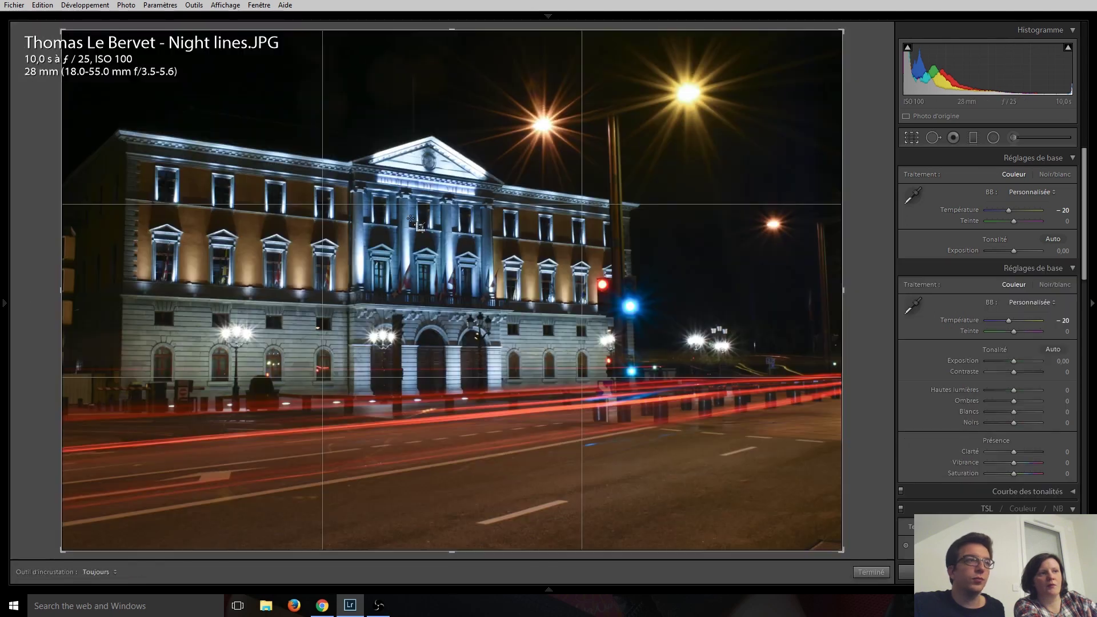
drag(61, 290, 80, 291)
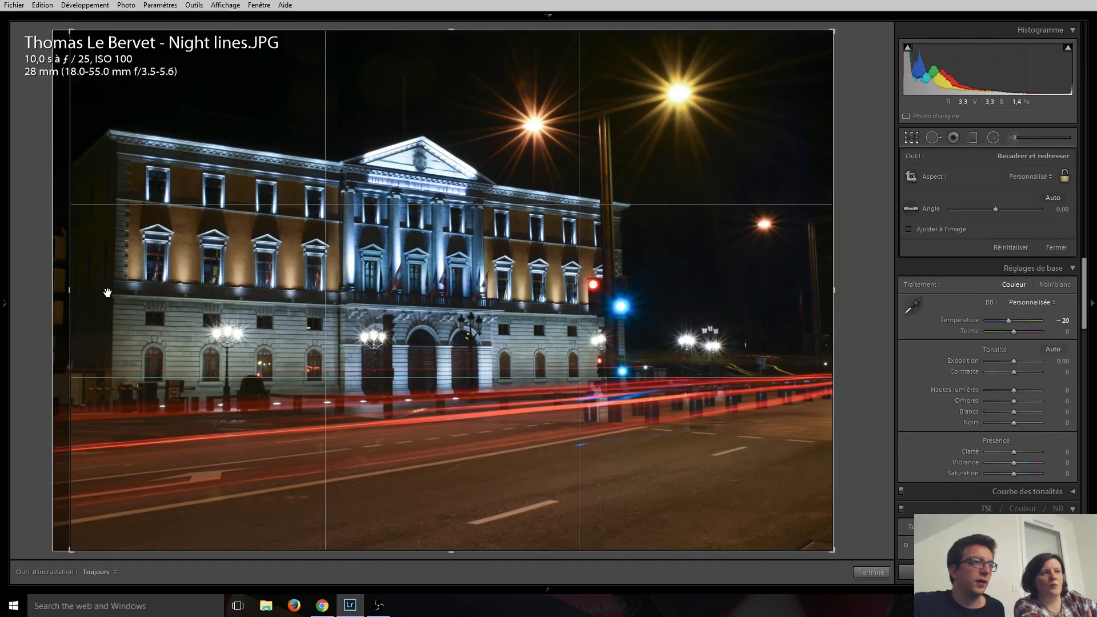
double_click(107, 293)
click(823, 296)
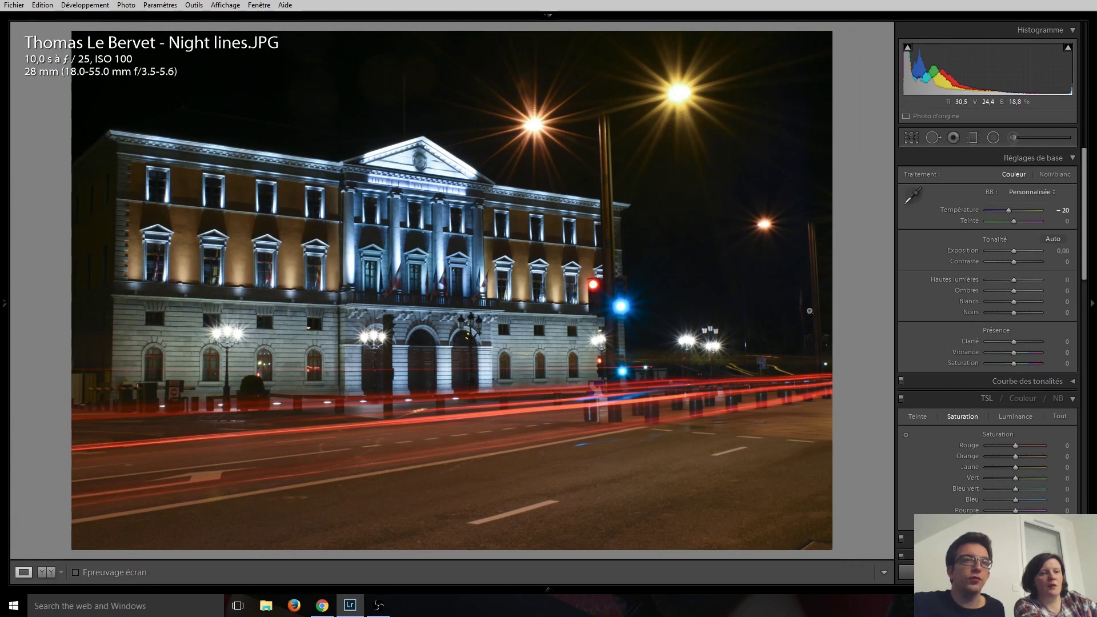
click(911, 139)
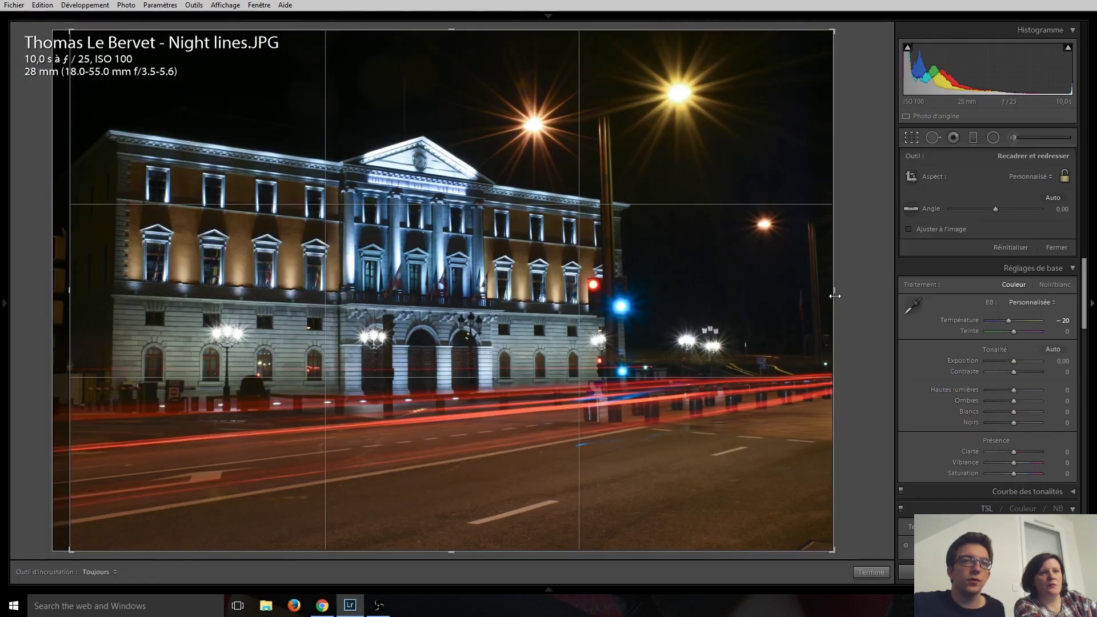
drag(835, 296, 821, 290)
double_click(800, 293)
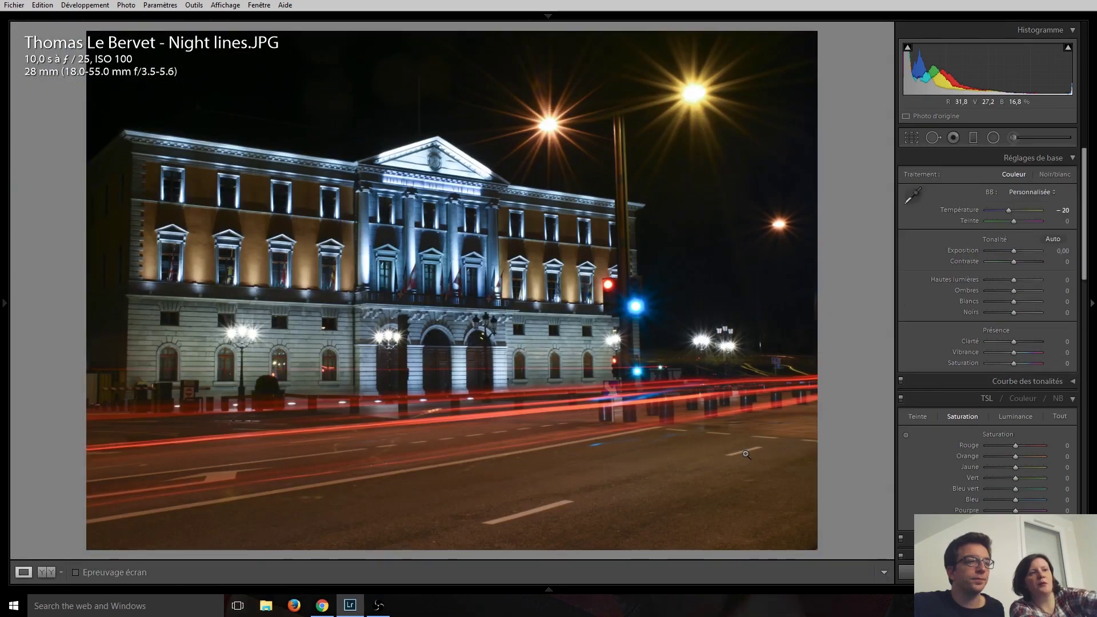
Raise the crop's bottom edge to cut some road, reposition the frame, and apply.
click(912, 138)
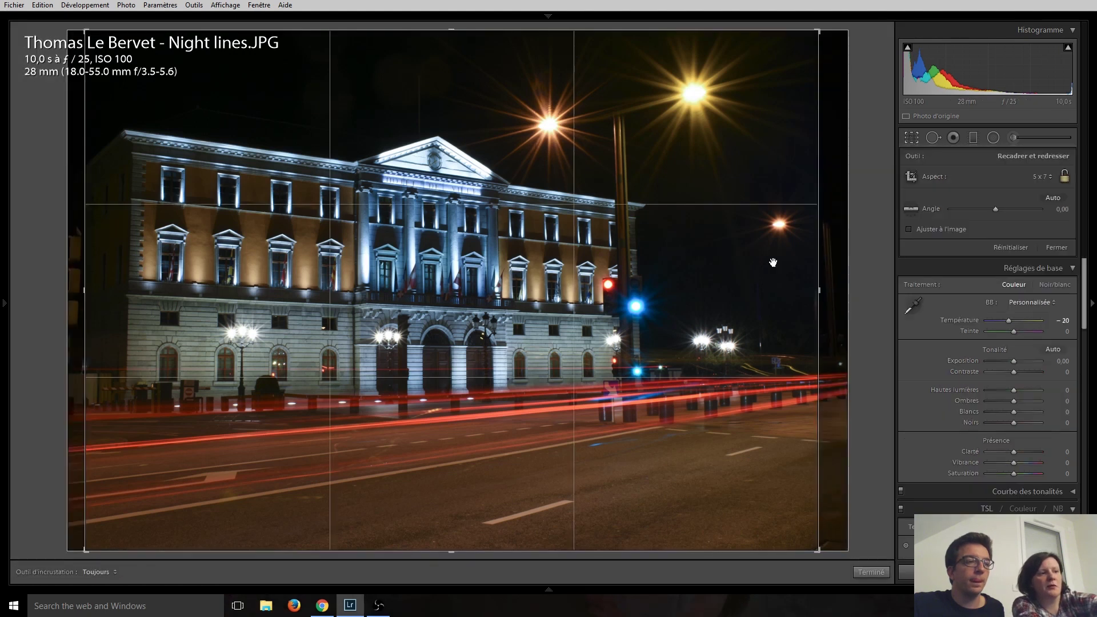
drag(451, 550, 453, 522)
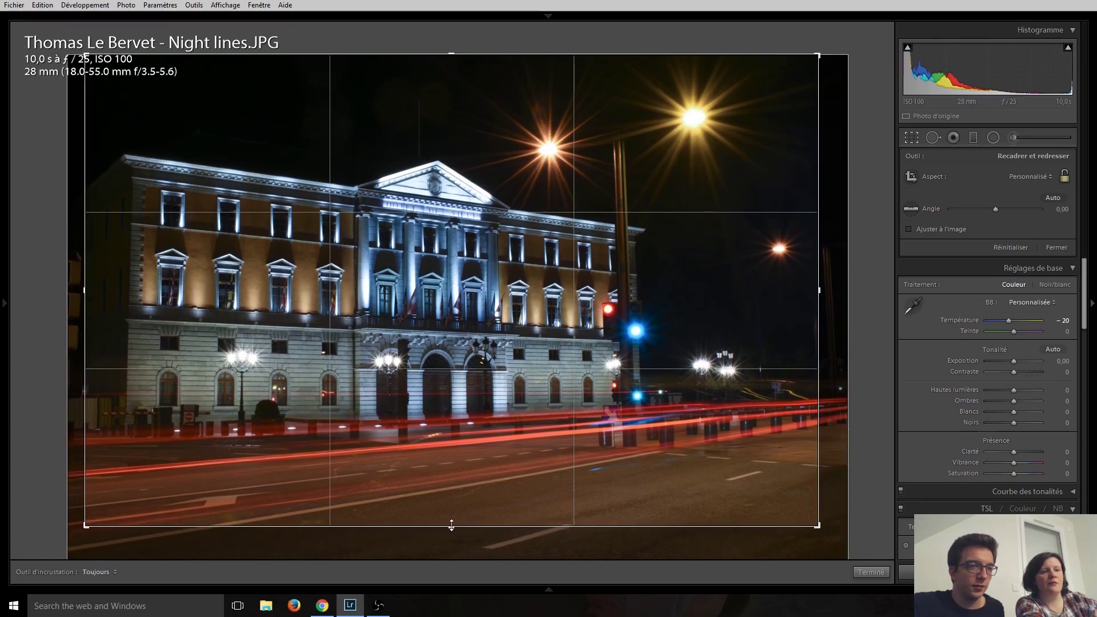
drag(452, 524, 456, 522)
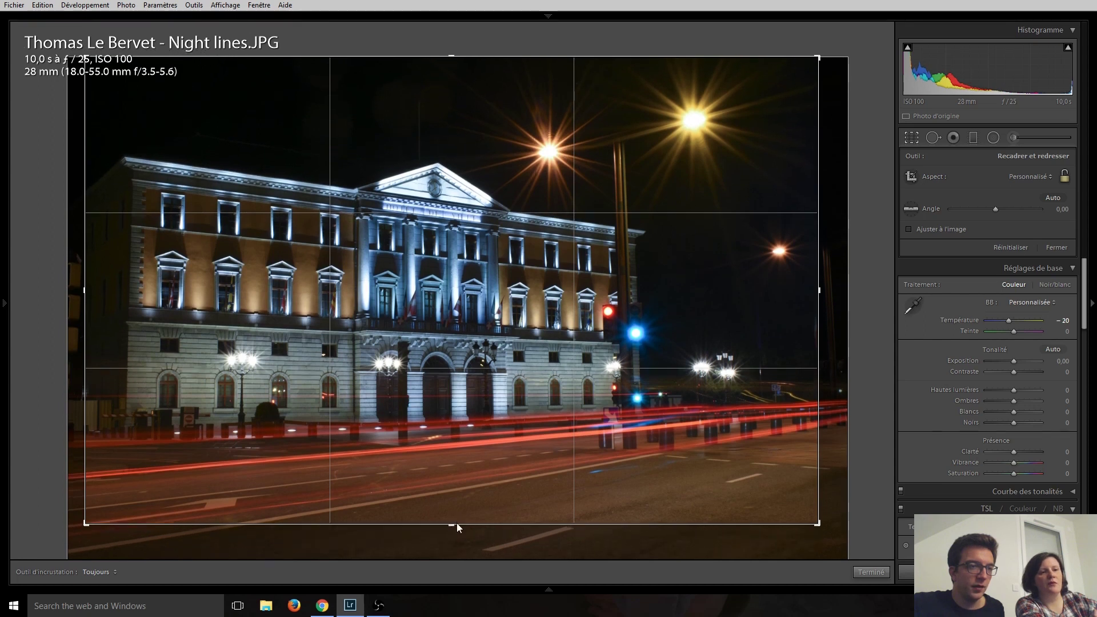
key(Return)
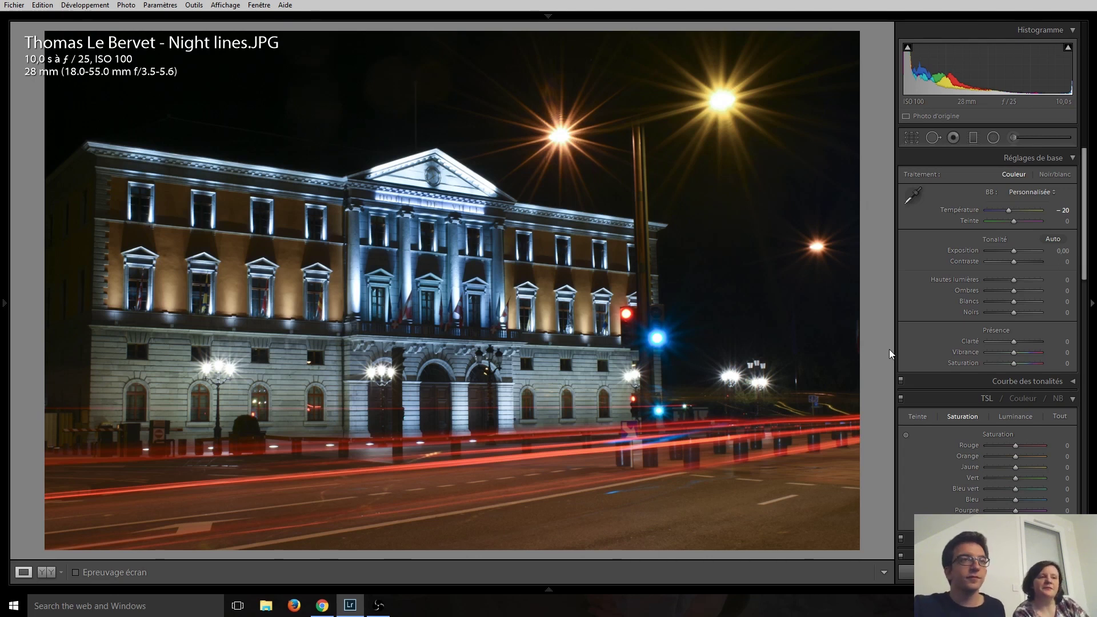
Advance to the zoom-blurred pink flower photo 'Fleur en zooming.jpg'.
key(Right)
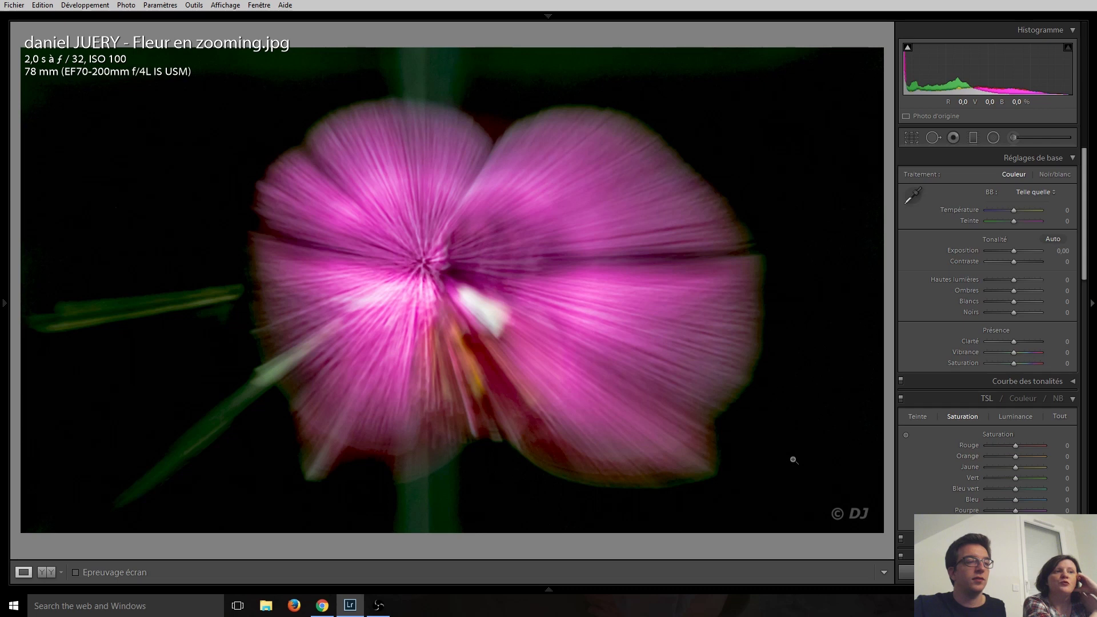
key(Right)
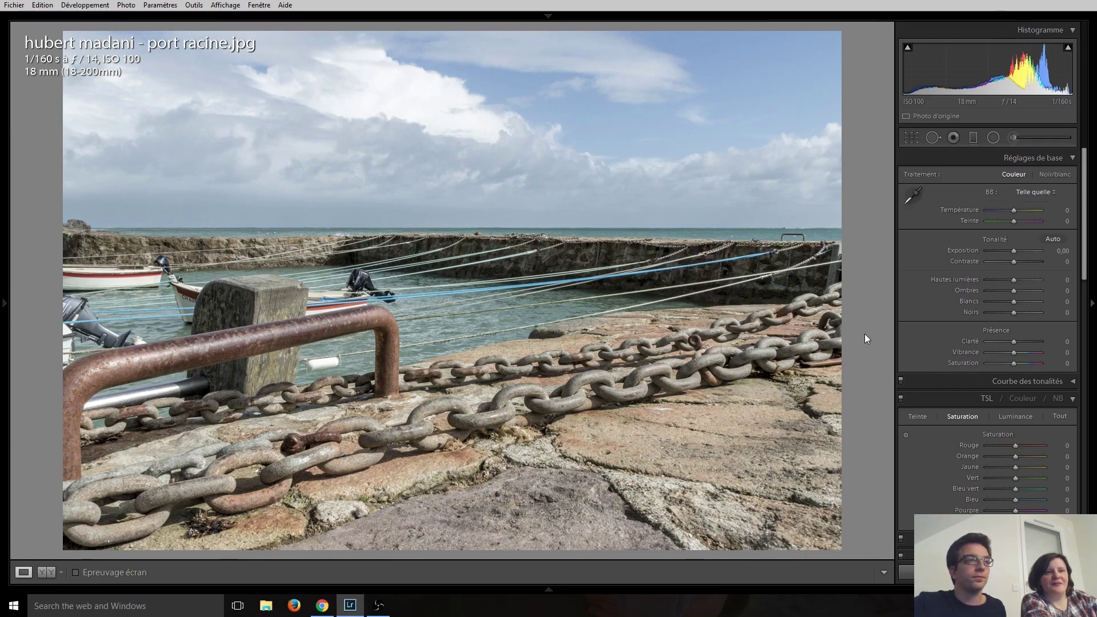
Advance to the next contest photo, the bare-branches image 'A l'abri.JPG'.
key(Right)
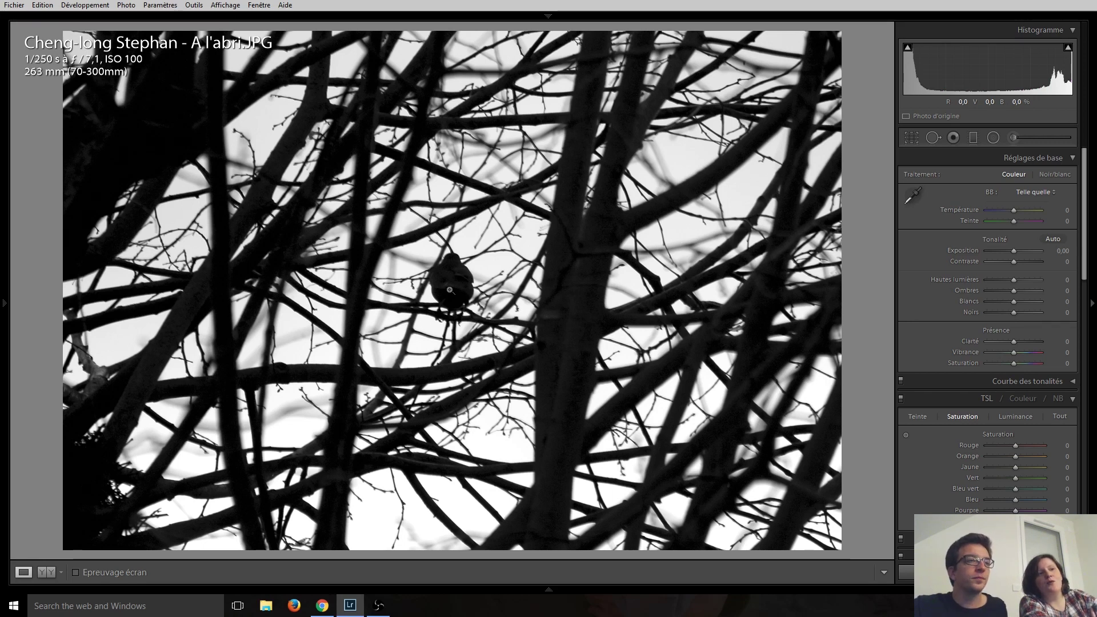
Zoom in on the bird, test a brighter overall exposure, then reset it to 0,00.
click(450, 290)
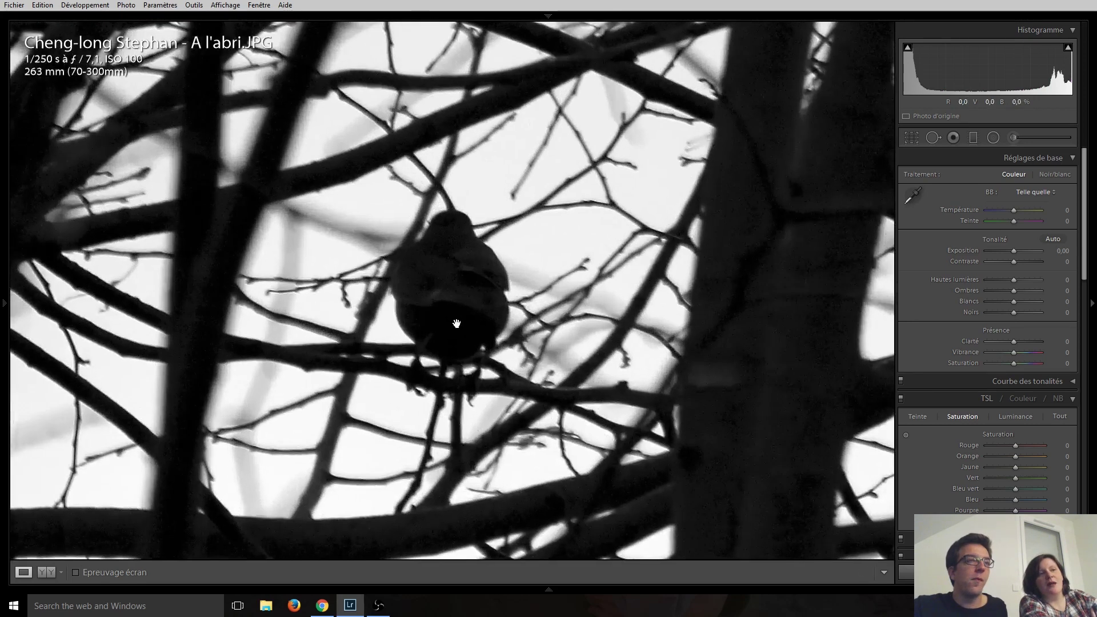
click(456, 287)
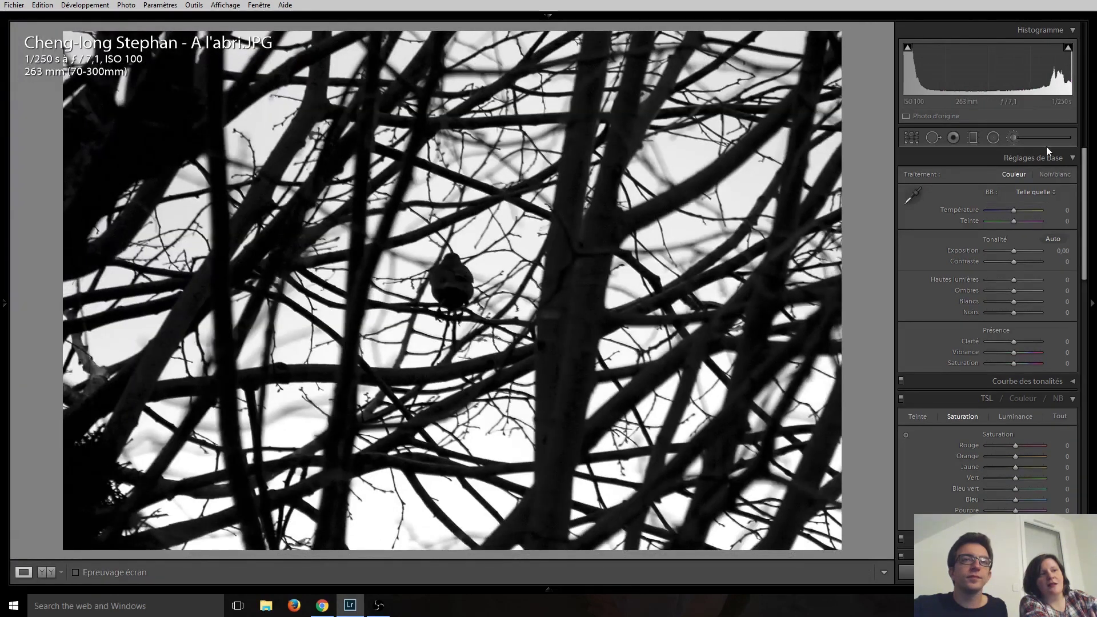
mouse_move(1015, 252)
mouse_down()
mouse_move(1041, 252)
mouse_move(1026, 252)
mouse_up()
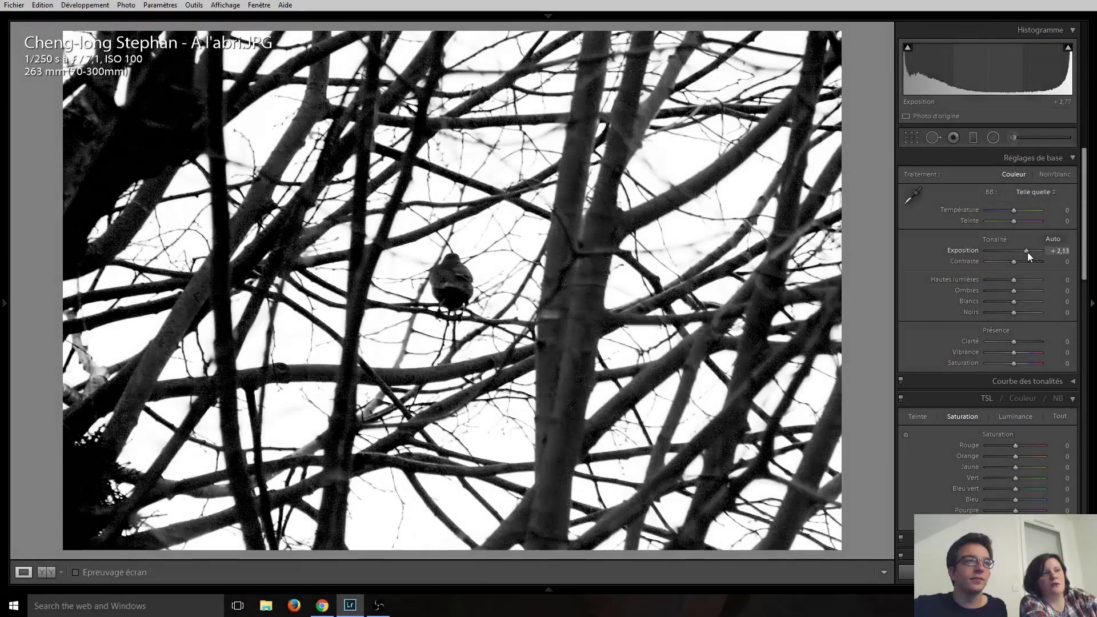
double_click(1026, 252)
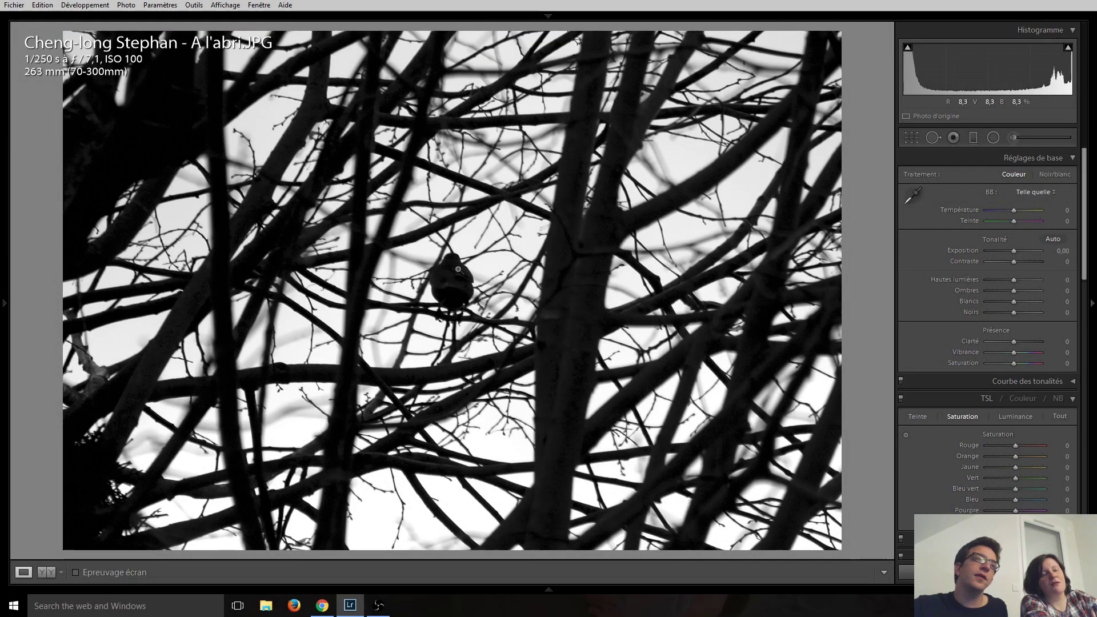
Paint an Adjustment Brush stroke with exposure +1.53 over the bird.
click(1015, 137)
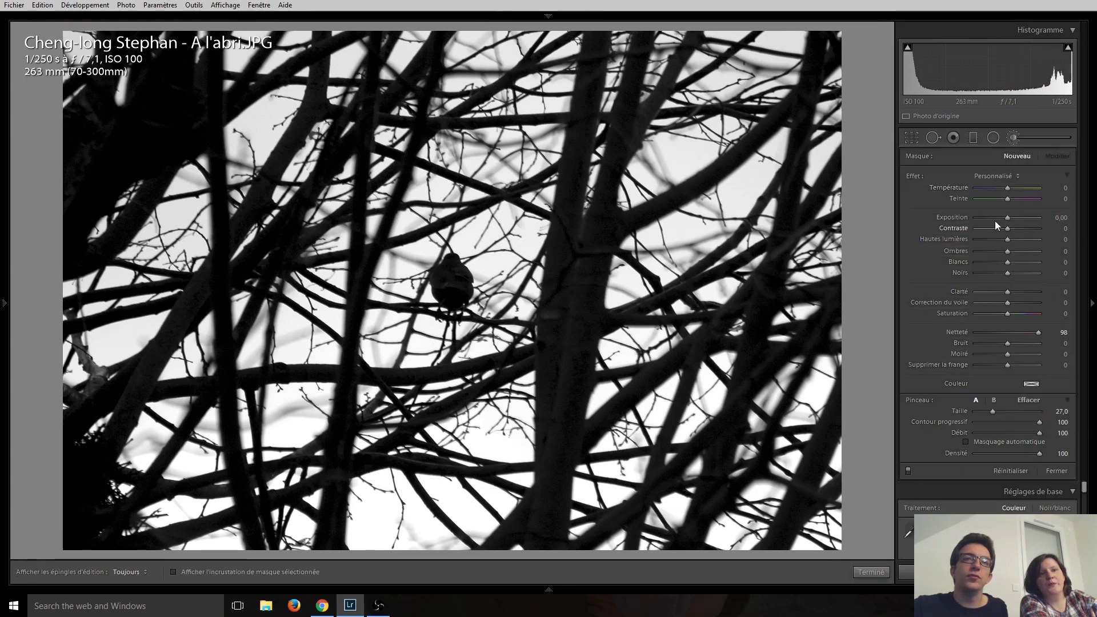
double_click(918, 179)
drag(1008, 217, 1013, 218)
drag(455, 282, 457, 289)
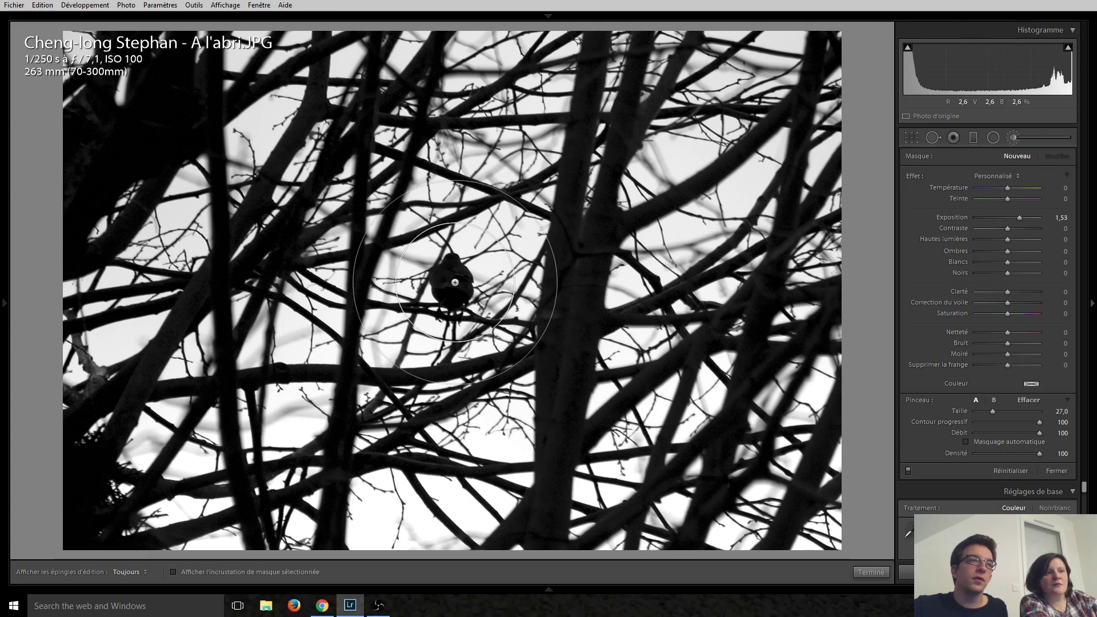
click(1019, 139)
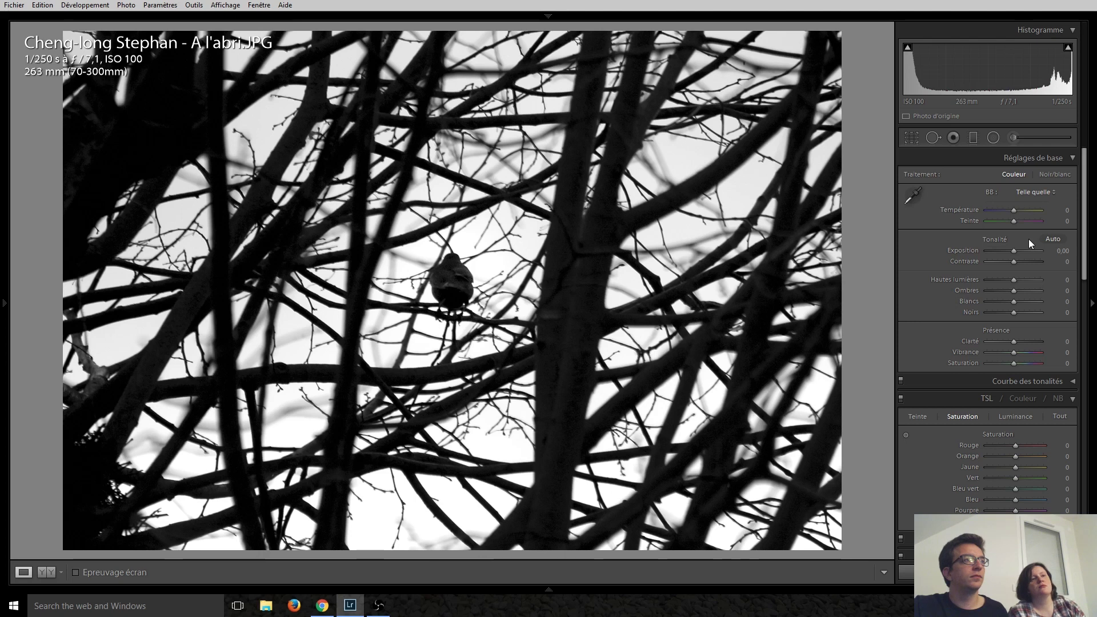
Advance to the black-and-white construction-site photo Chantier.
key(Right)
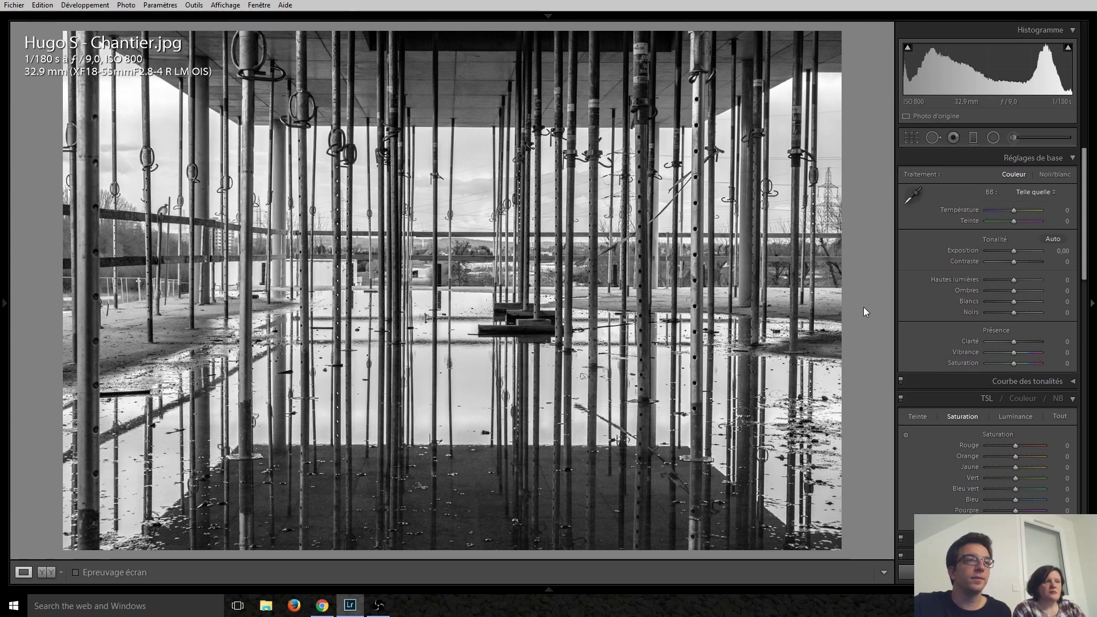
Show the stormy beach photo '_DSC5624.jpg', check its horizon at 1:1, then return to fit.
key(Right)
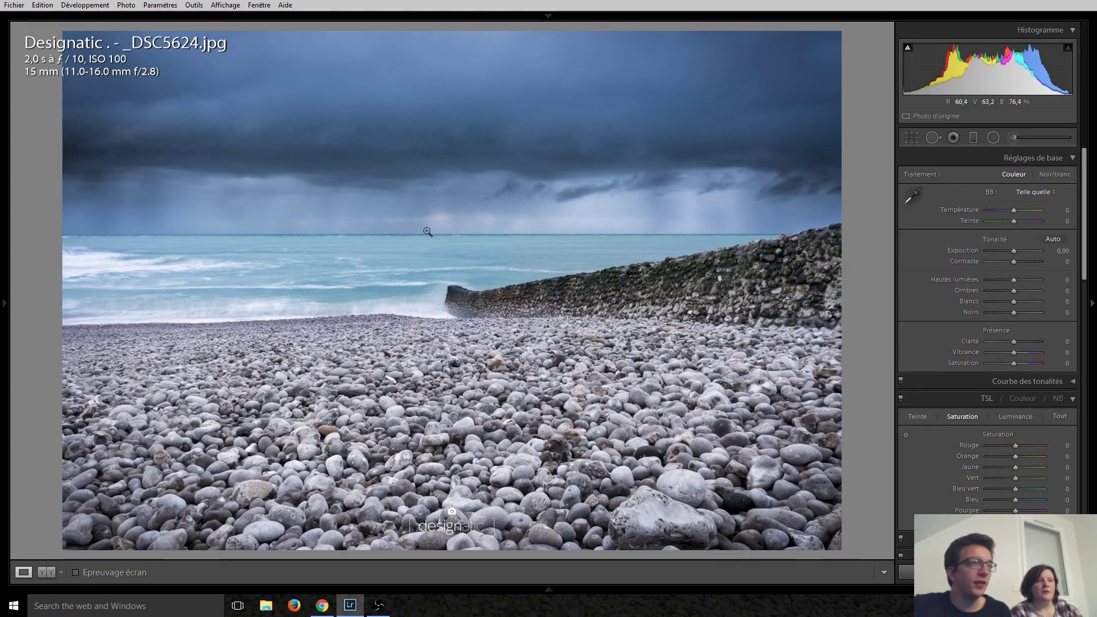
click(477, 230)
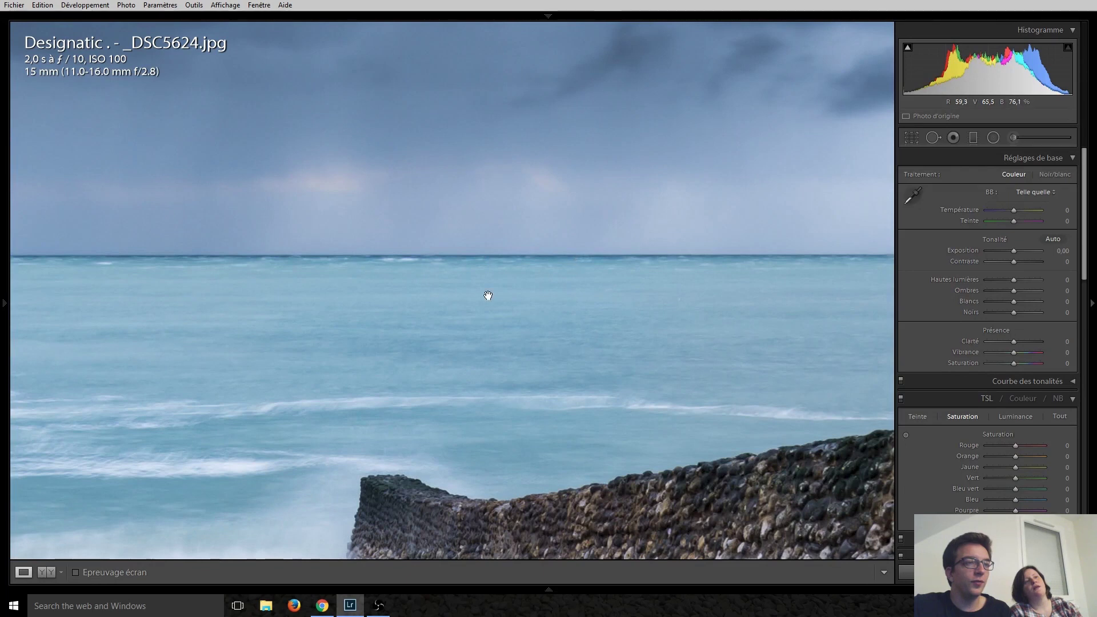
click(429, 311)
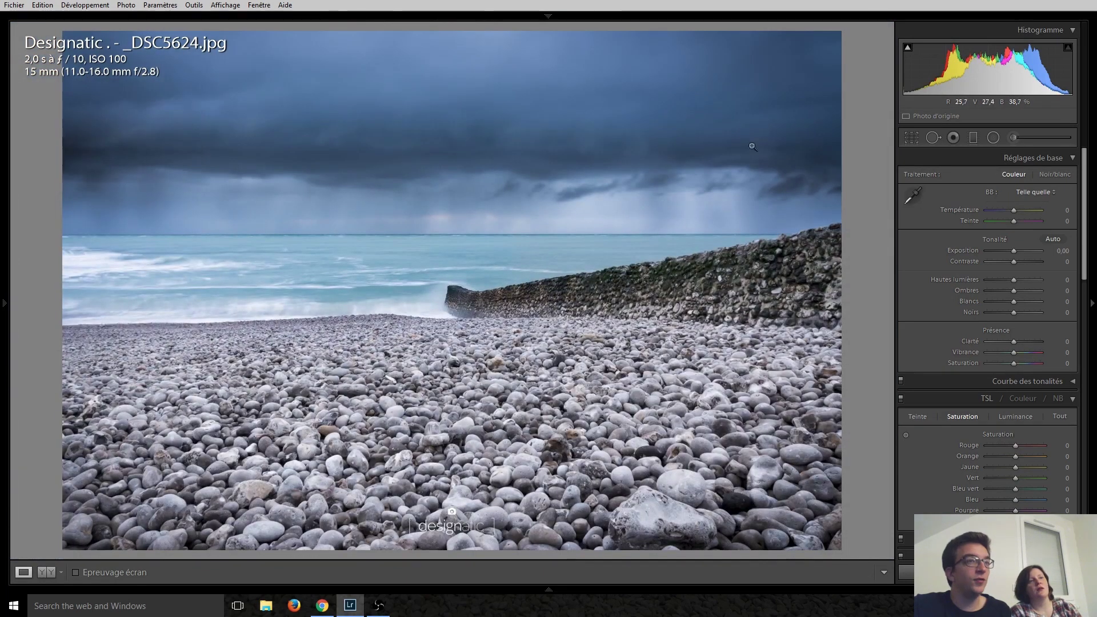
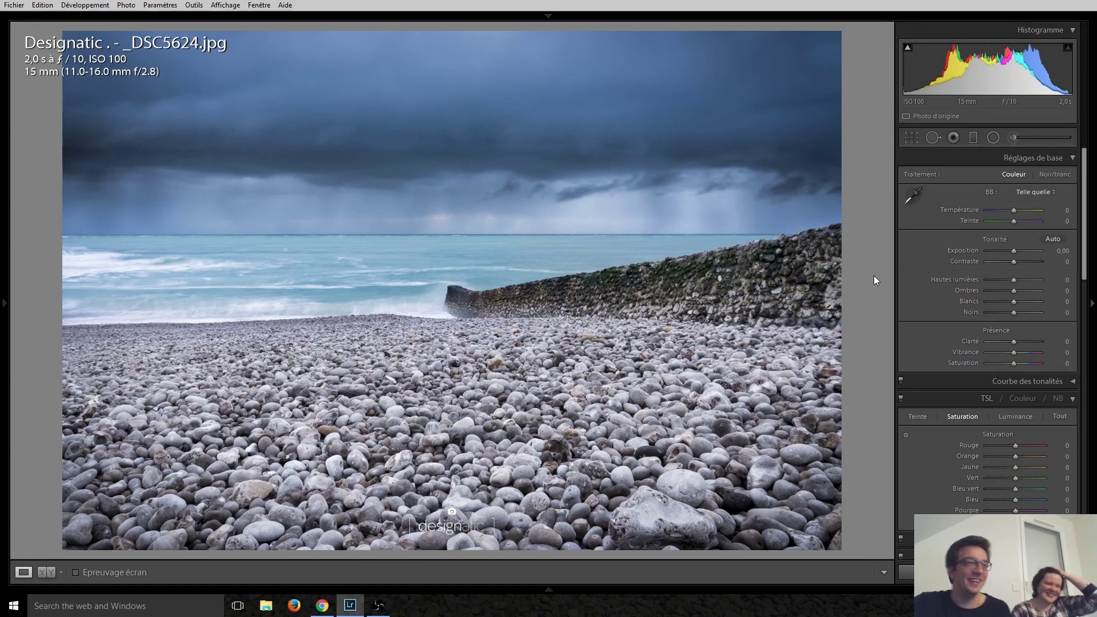
Inspect the sheet music in note.jpg at 1:1 zoom, then advance to Pont de L'Expo 02.jpg.
key(Right)
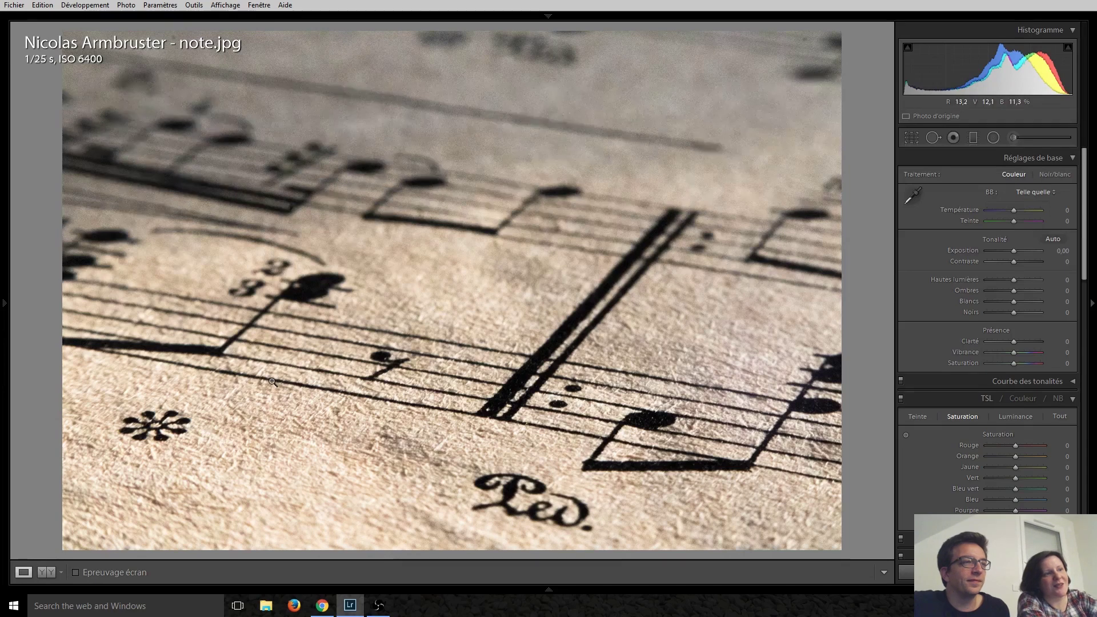
click(324, 377)
click(362, 450)
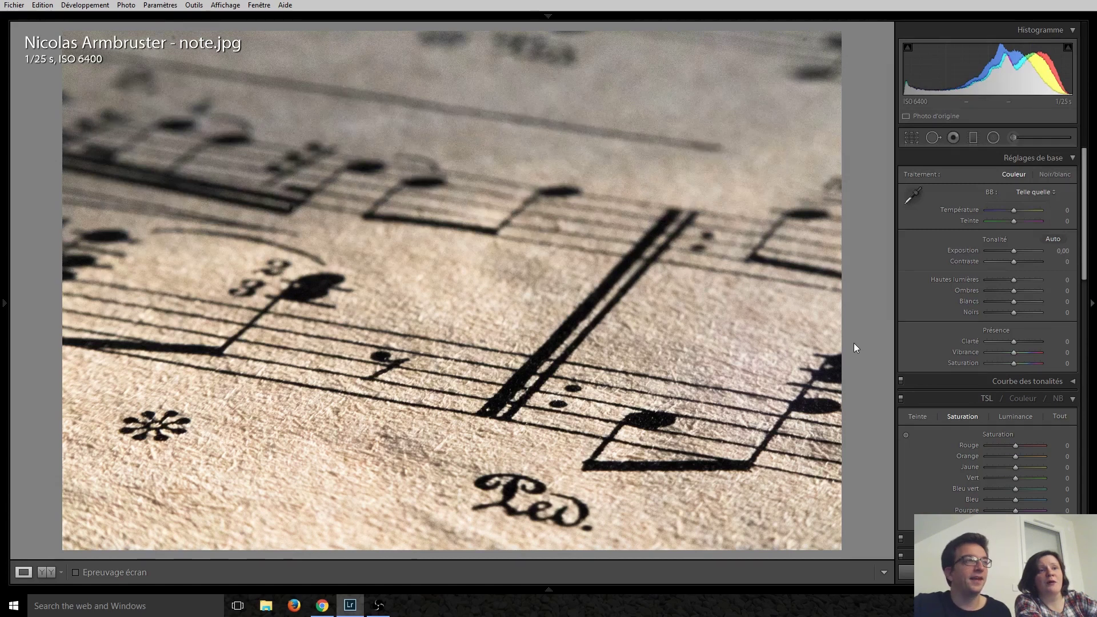
key(Right)
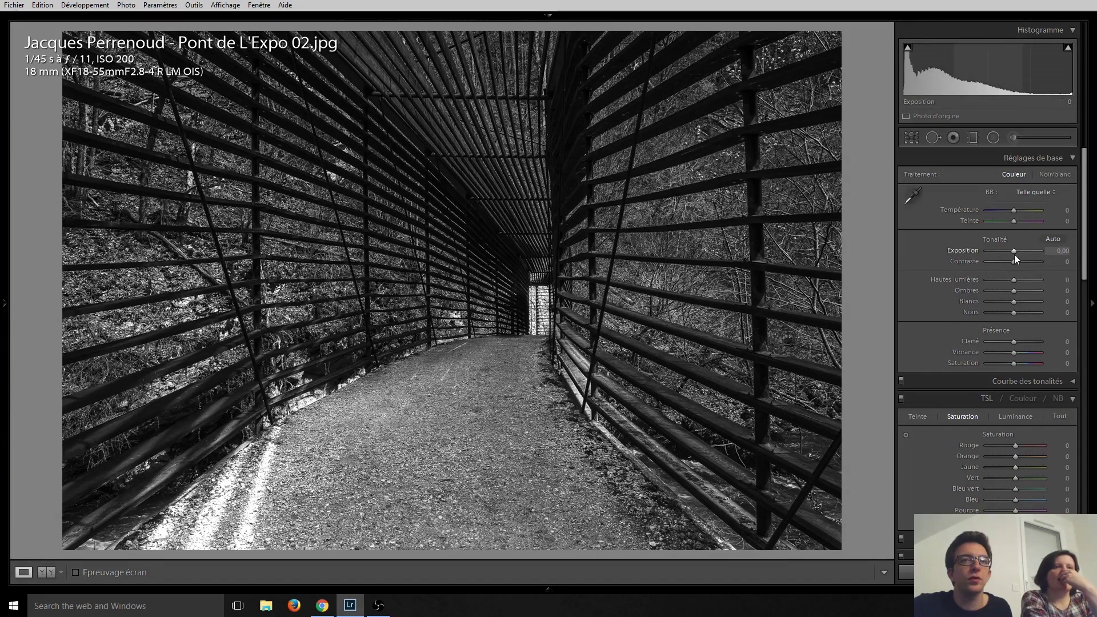
Give the bridge photo exposure +0,90, contrast +20, whites +15, blacks −10, then advance.
mouse_move(1015, 290)
mouse_down()
mouse_move(1029, 292)
mouse_move(1012, 257)
mouse_up()
double_click(1024, 293)
key(Up)
key(Up)
key(Up)
key(Up)
key(Up)
key(Up)
key(Up)
key(Down)
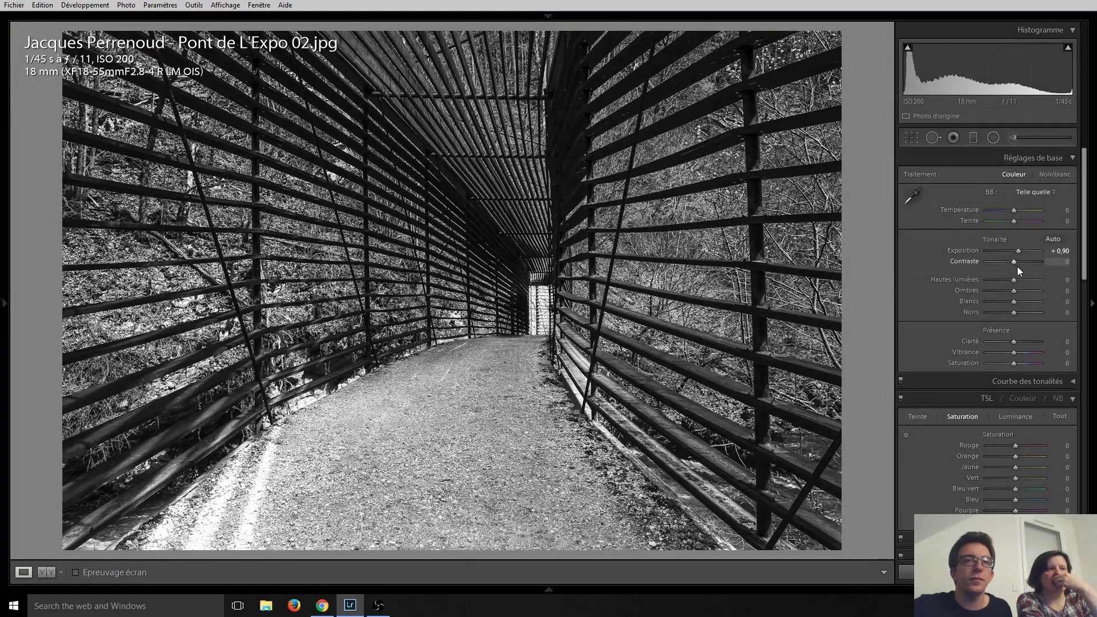
key(Down)
key(Down)
key(Down)
key(Down)
key(Down)
key(Down)
key(Down)
key(Down)
key(Down)
key(shift+Up)
key(shift+Up)
key(shift+Up)
key(shift+Up)
key(shift+Up)
key(shift+Up)
key(shift+Up)
key(shift+Up)
key(Down)
key(Down)
key(Down)
key(Down)
key(Down)
key(Down)
key(Down)
key(Down)
key(Down)
key(Down)
key(Down)
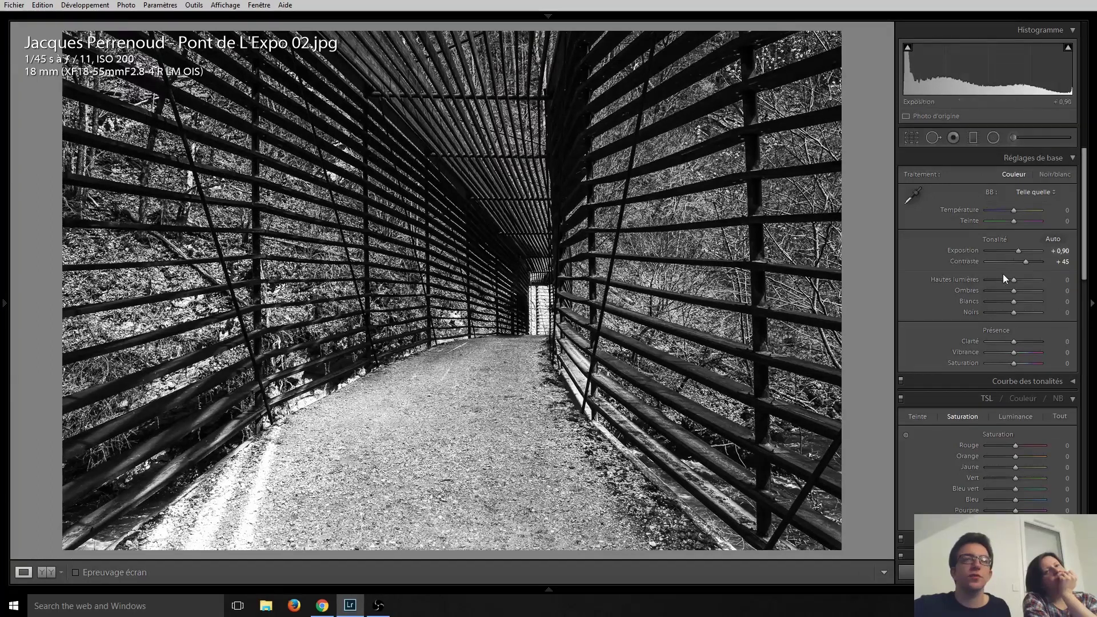
key(Down)
key(Down)
key(Down)
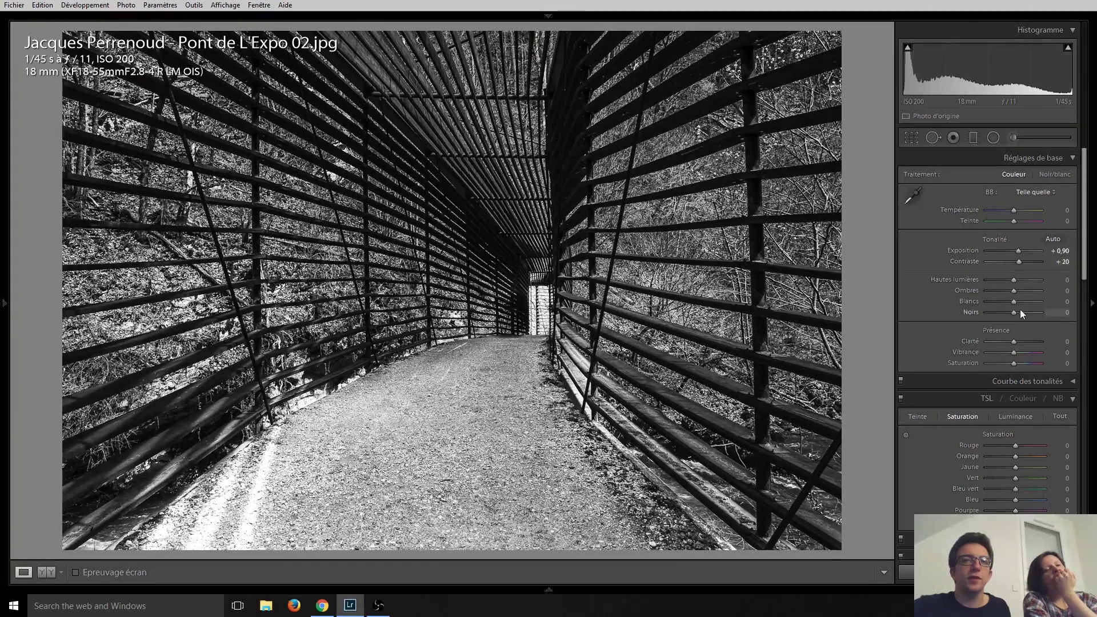
key(Down)
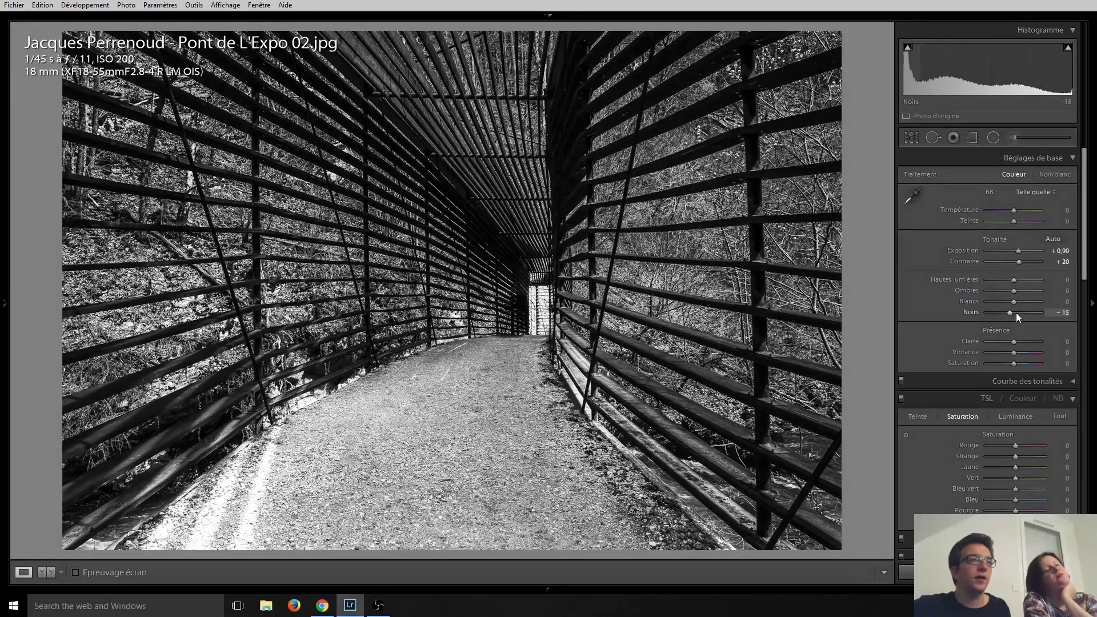
key(Up)
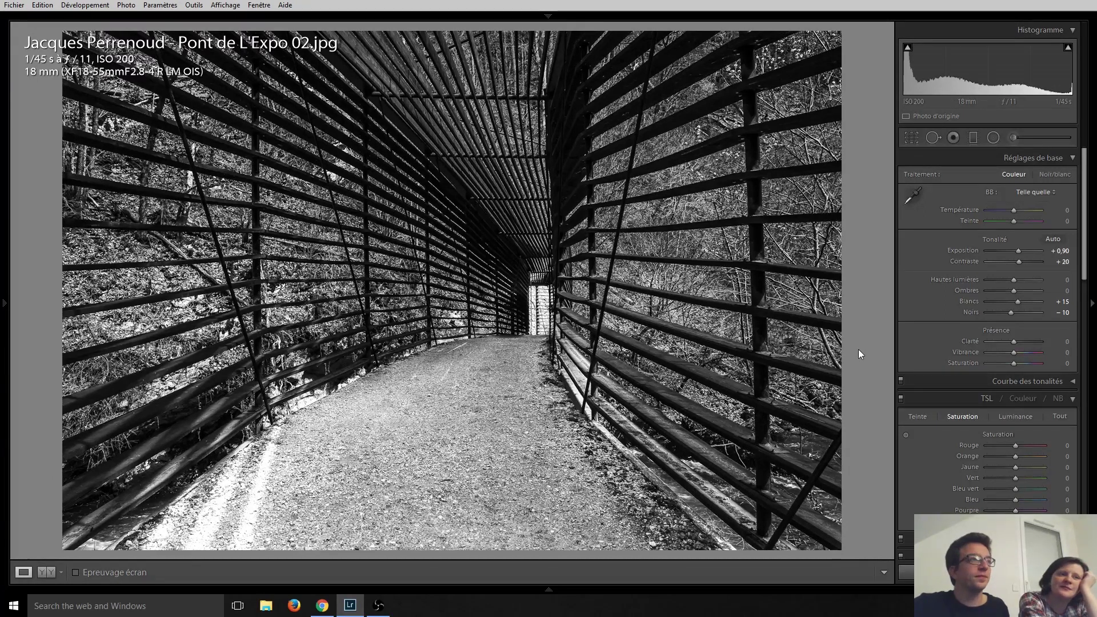
key(Right)
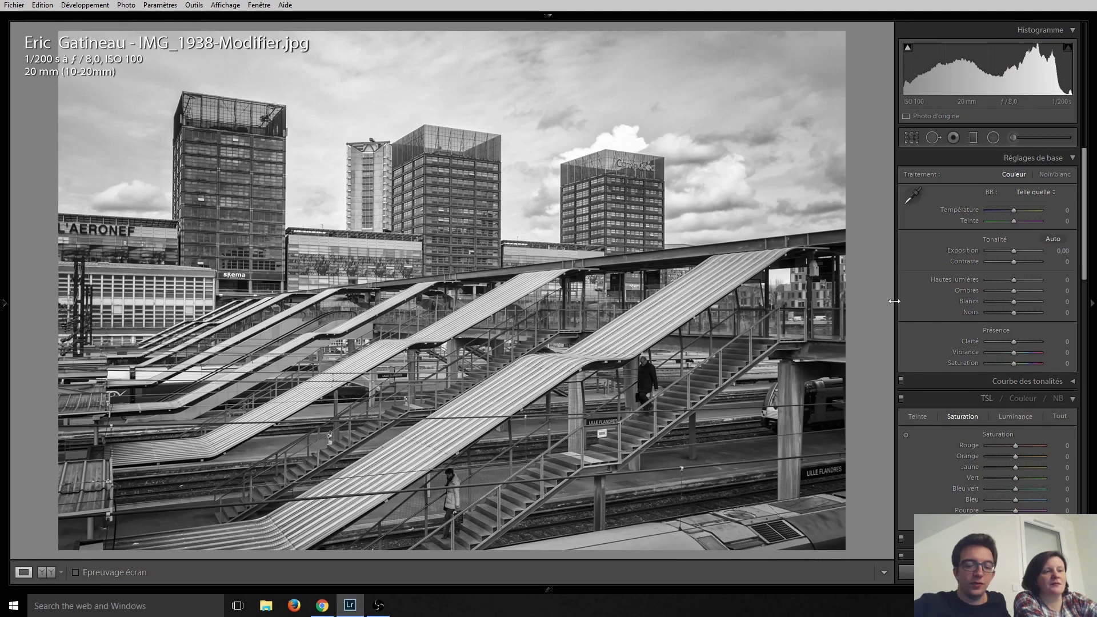
Advance to DSC_7573.JPG, the blue neon grid photo around a Nikon camera.
key(Right)
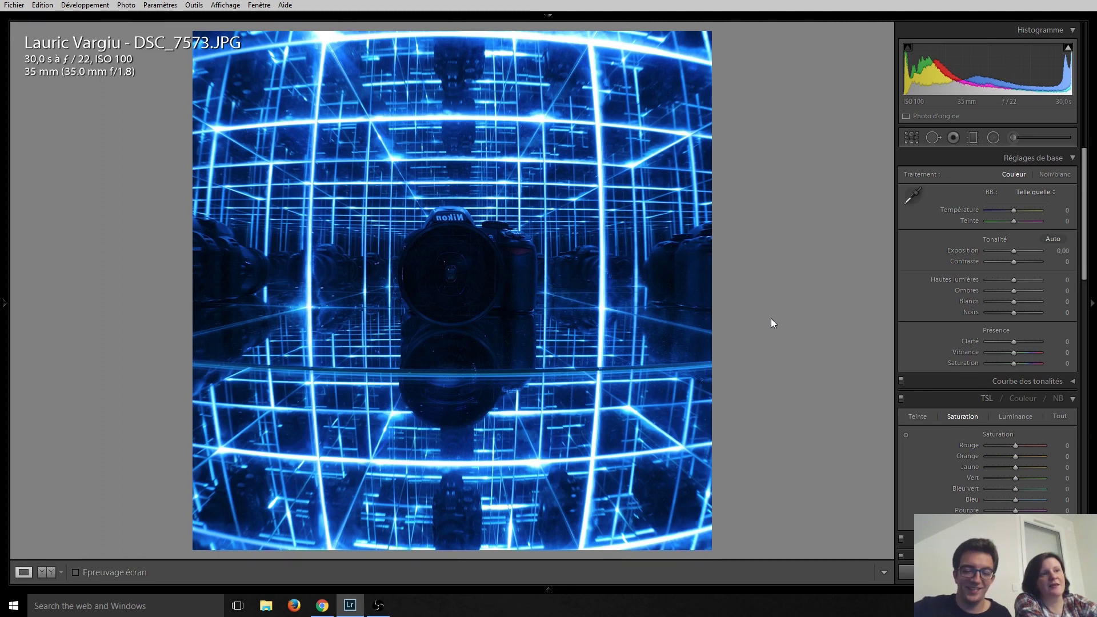
click(423, 213)
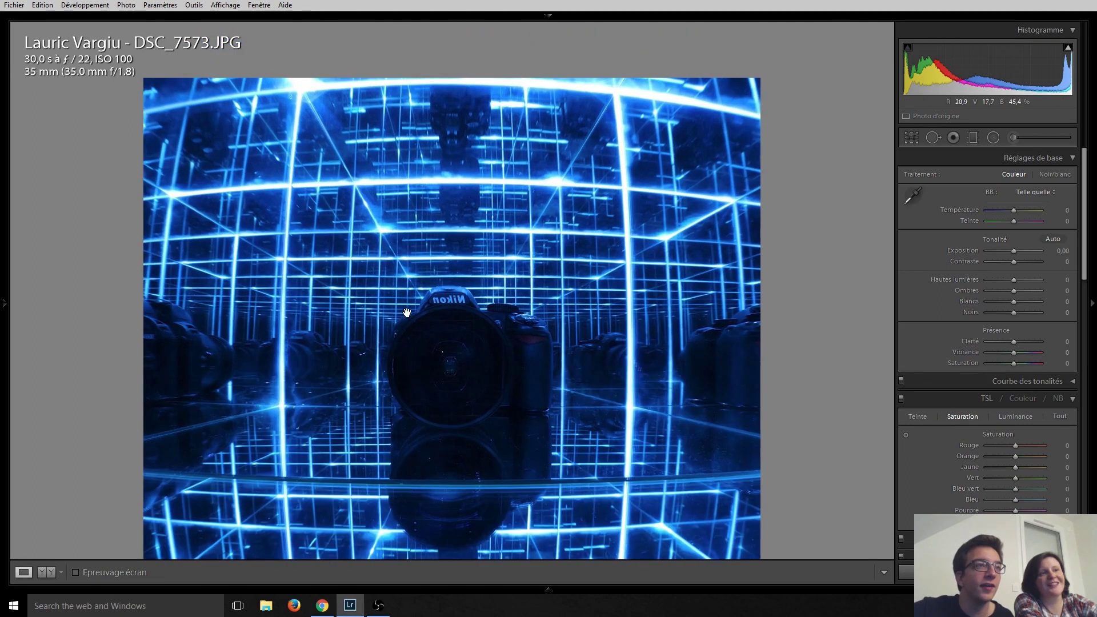
click(407, 312)
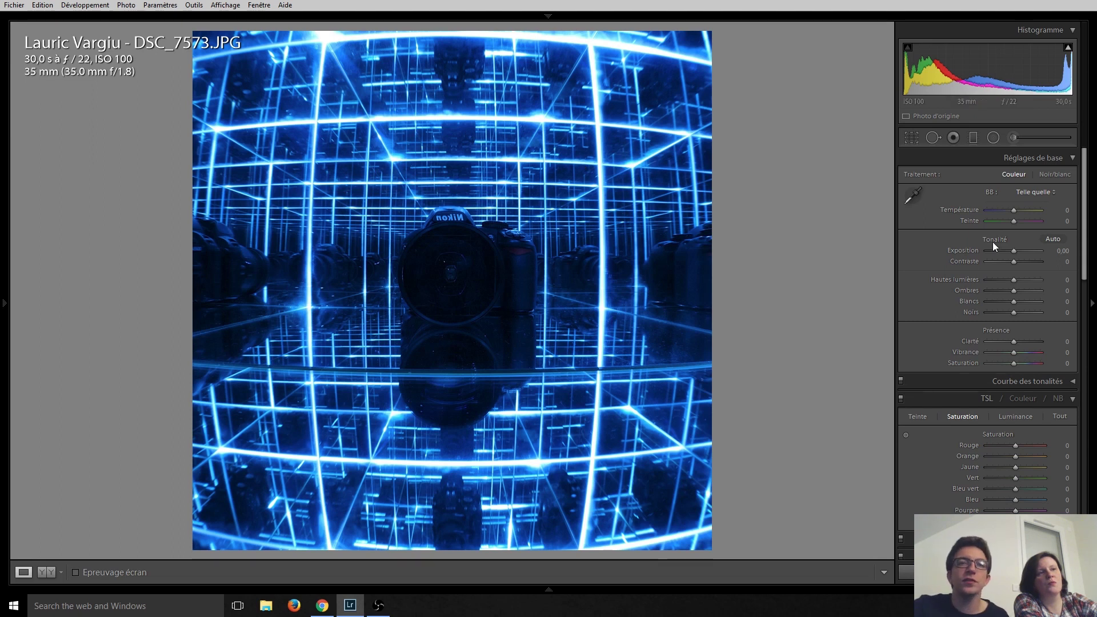
Apply a +100 manual distortion correction with Contraindre le recadrage ticked.
scroll(953, 338, down, 8)
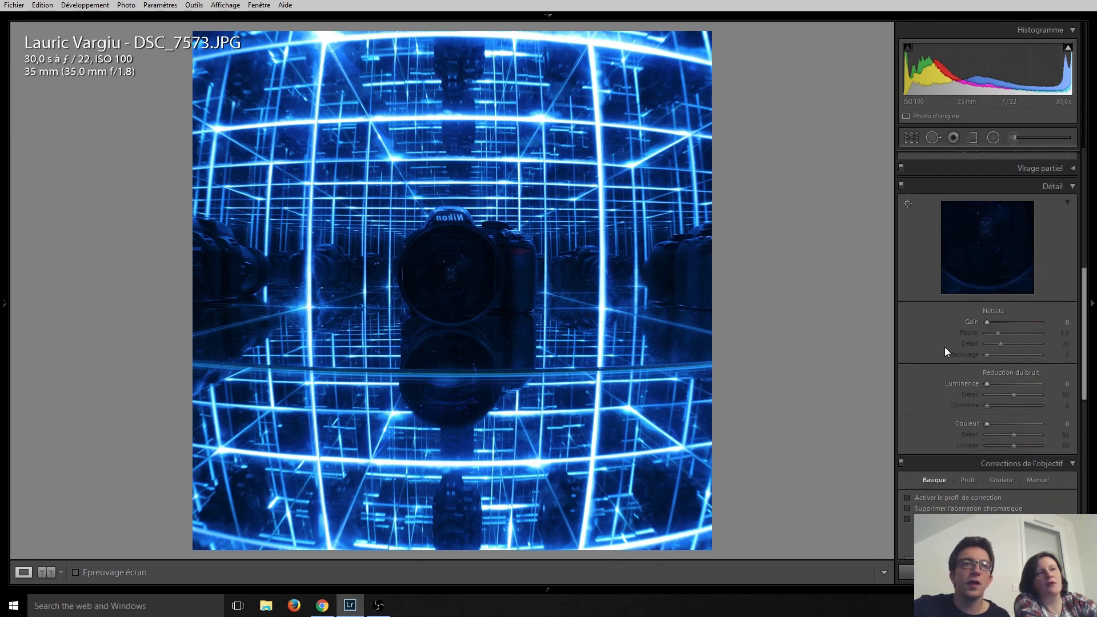
scroll(944, 352, down, 2)
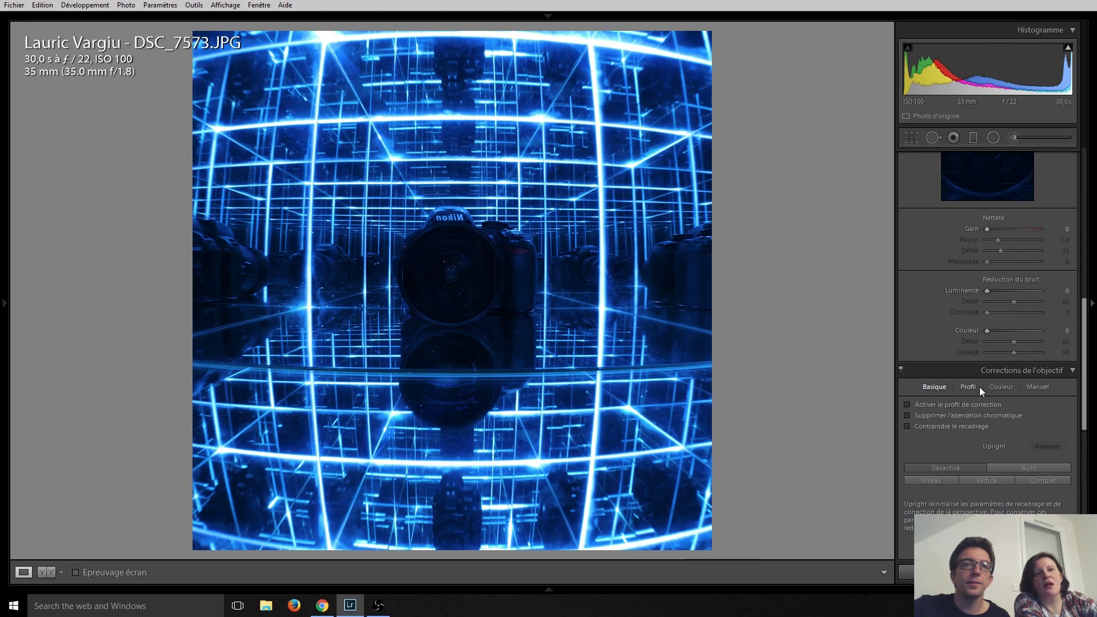
click(1038, 387)
scroll(962, 428, down, 2)
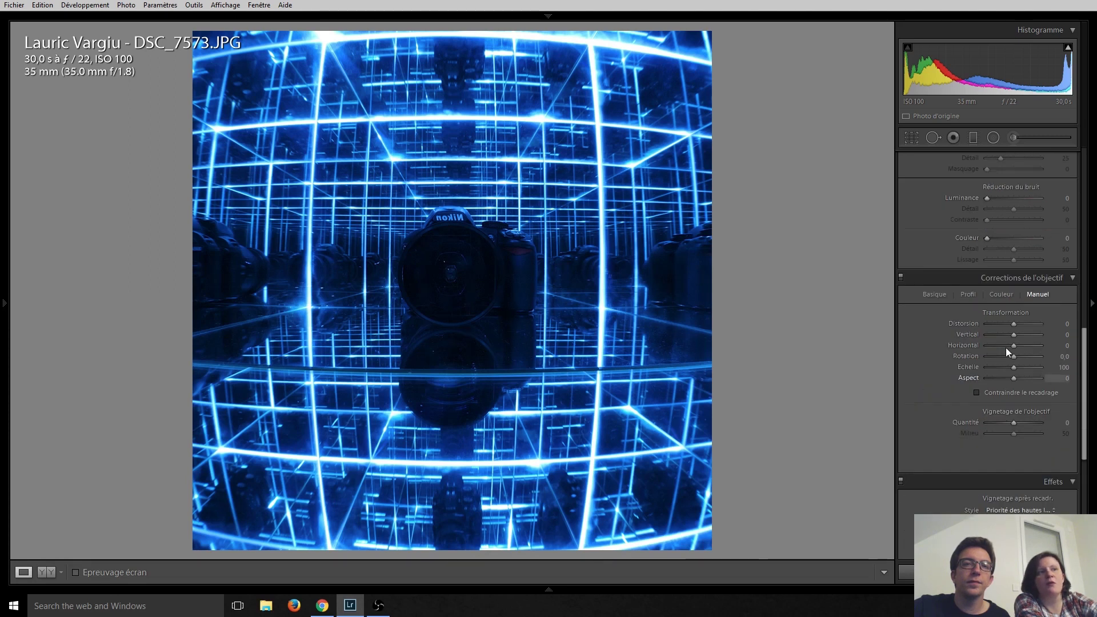
key(Up)
key(Up)
key(Up)
key(Up)
key(Up)
key(Up)
key(Up)
key(Up)
key(Up)
key(Up)
key(Up)
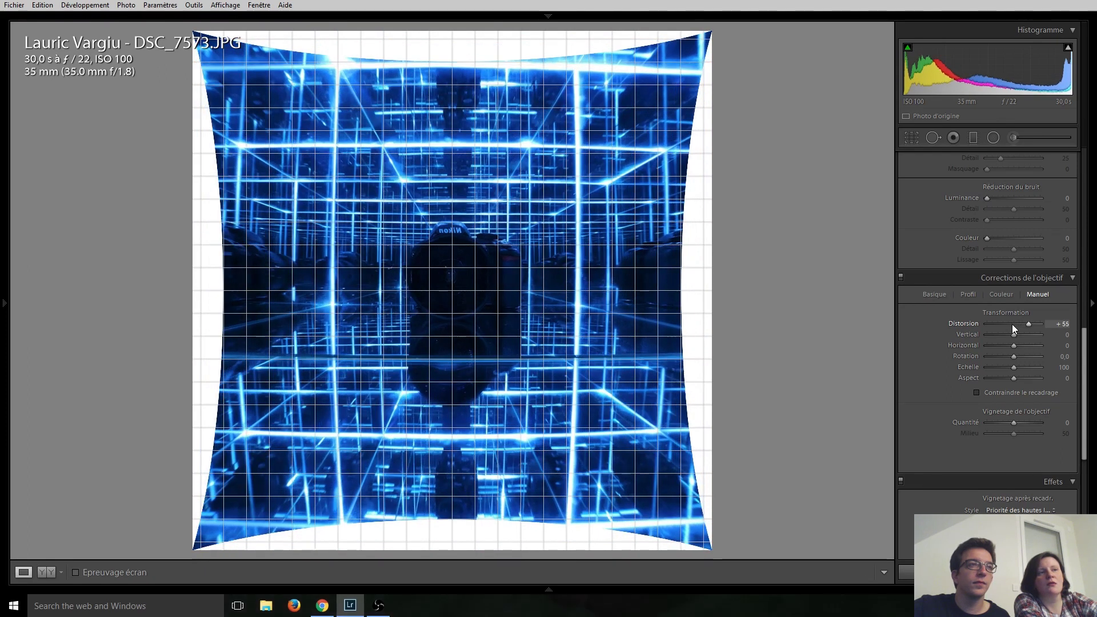
key(Up)
key(Up)
key(Up)
key(Up)
key(Up)
key(Up)
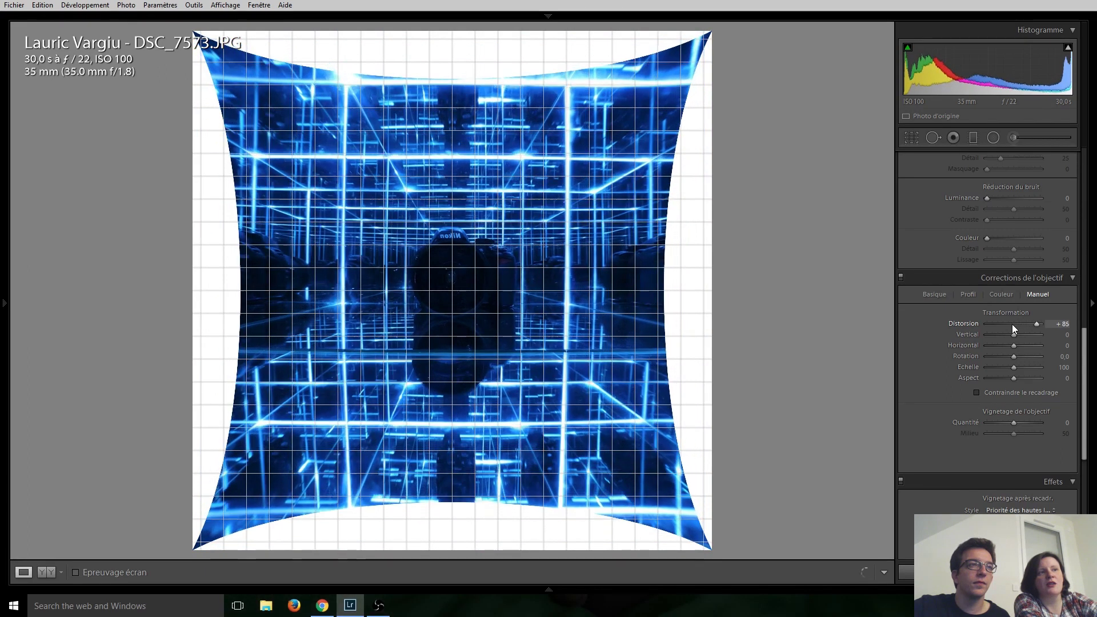
key(Up)
key(Up)
key(Up)
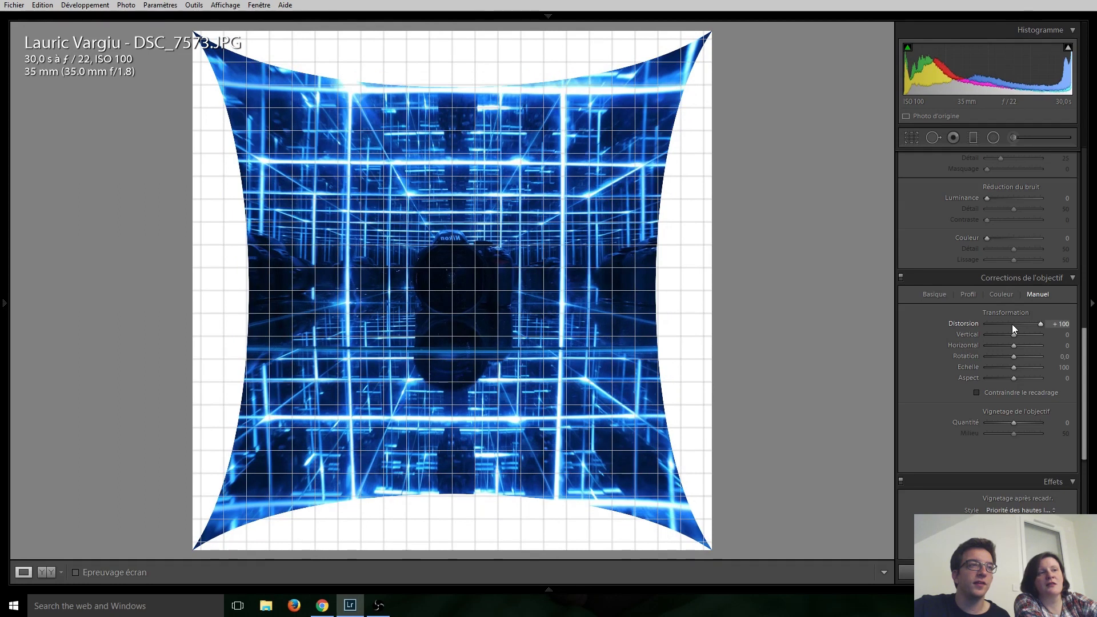
click(1009, 392)
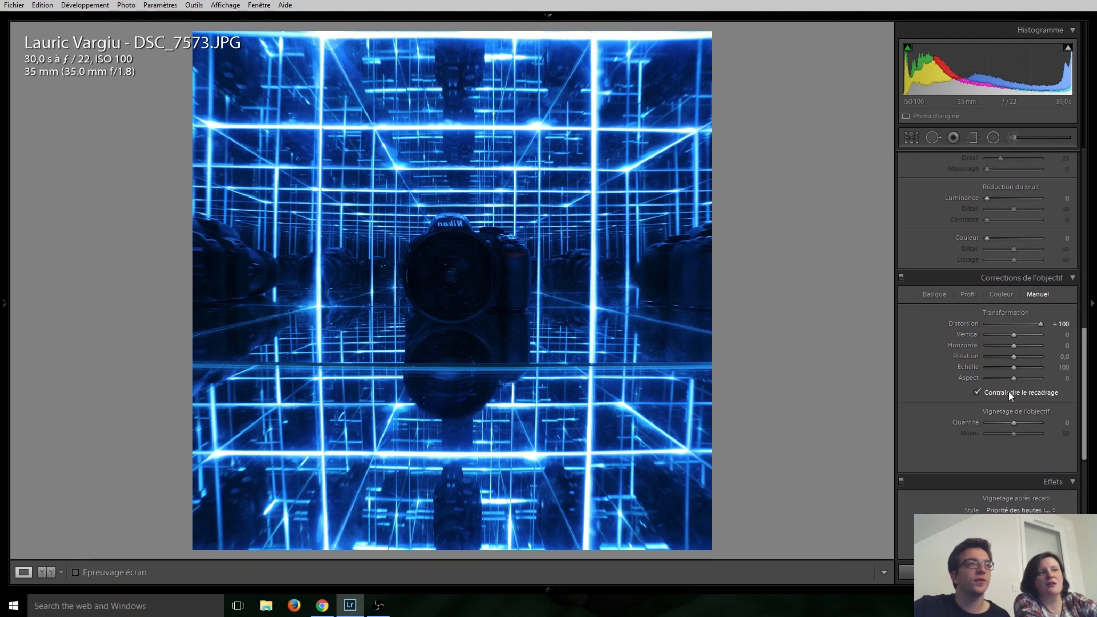
Compare the original against the +100 distortion correction, keep +100, and lift shadows to +77.
click(1043, 328)
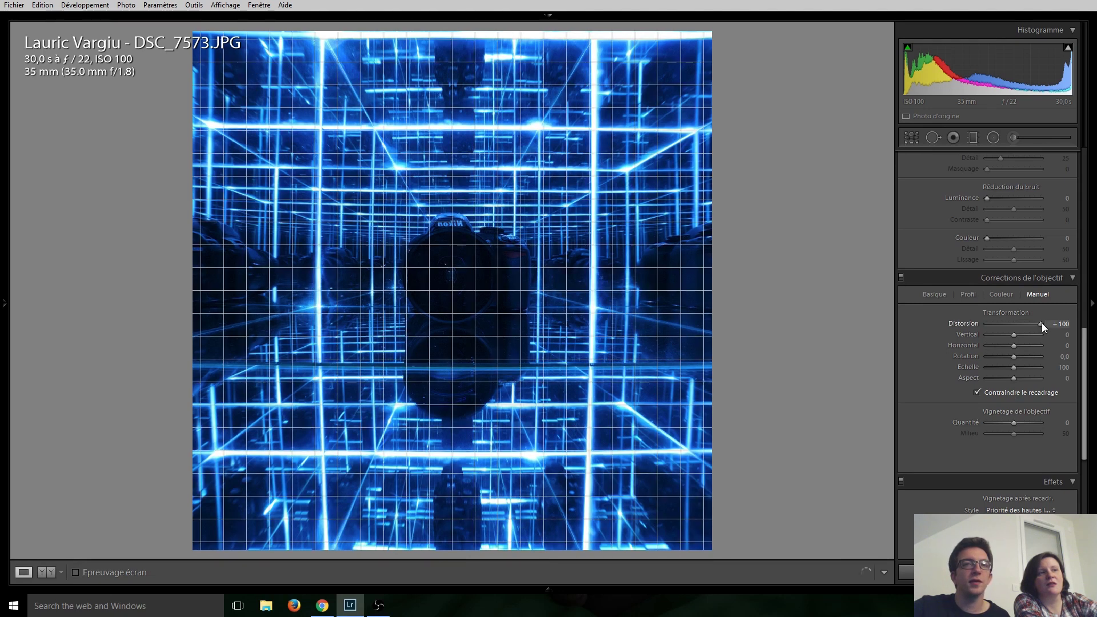
double_click(1041, 324)
drag(1016, 323, 1079, 324)
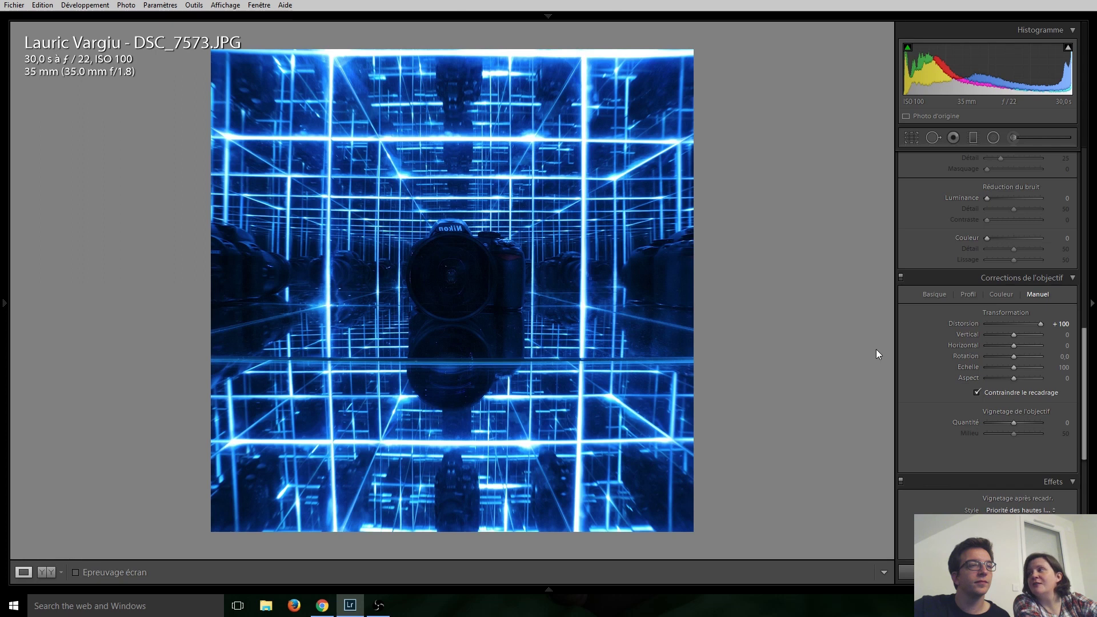
double_click(1041, 326)
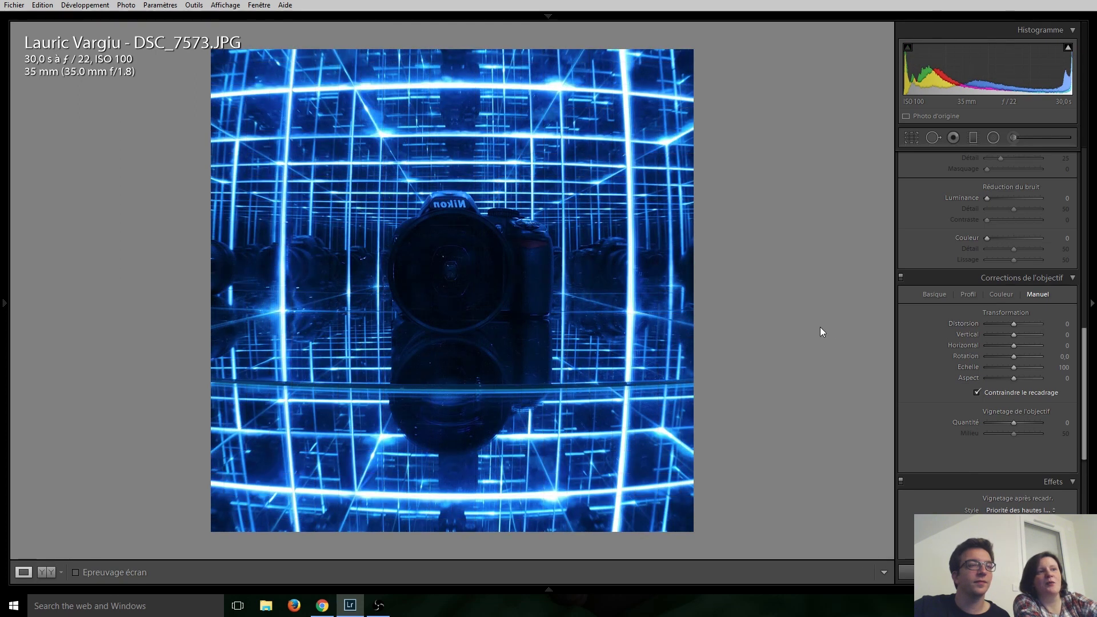
drag(1014, 324, 1042, 324)
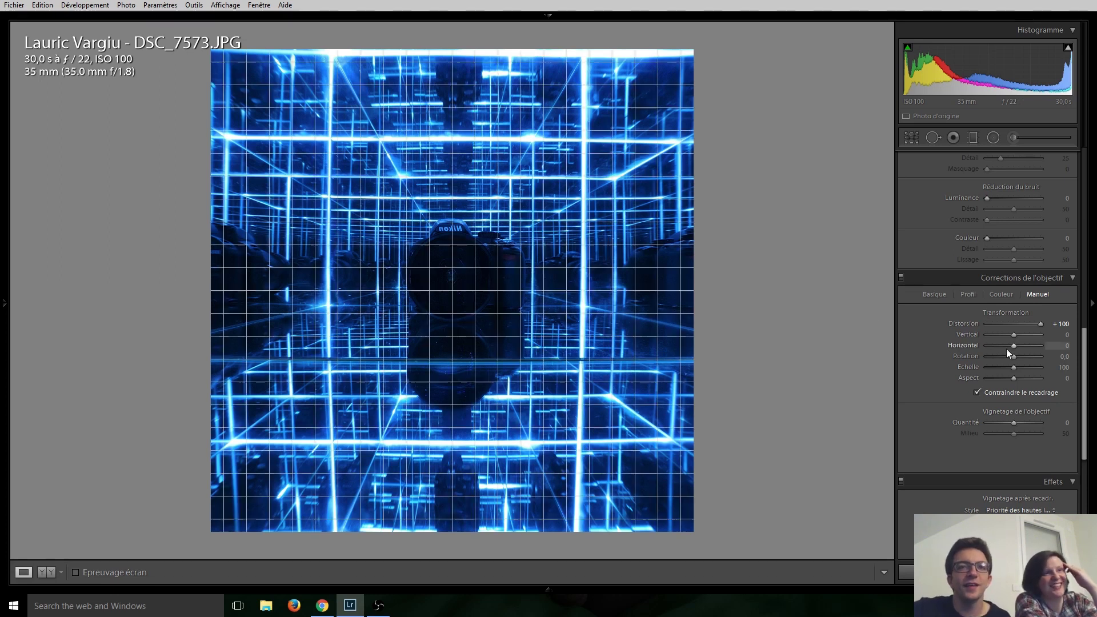
scroll(921, 341, up, 5)
drag(1015, 291, 1034, 293)
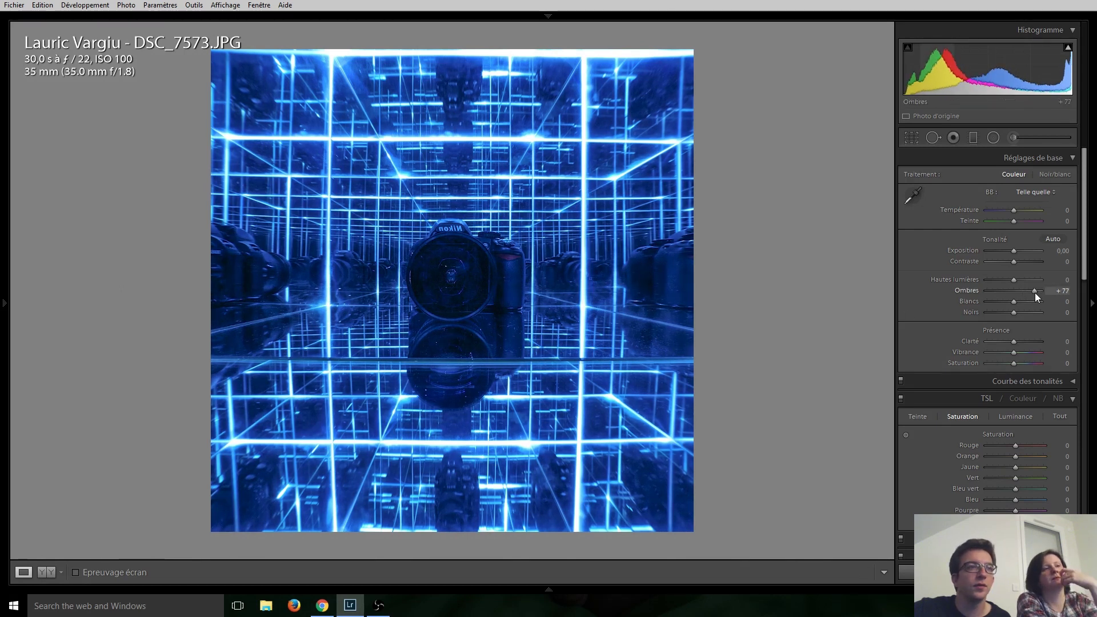
Ease shadows to +45 and paint an Ombres −55 adjustment brush over the camera lens.
drag(1033, 293, 1028, 299)
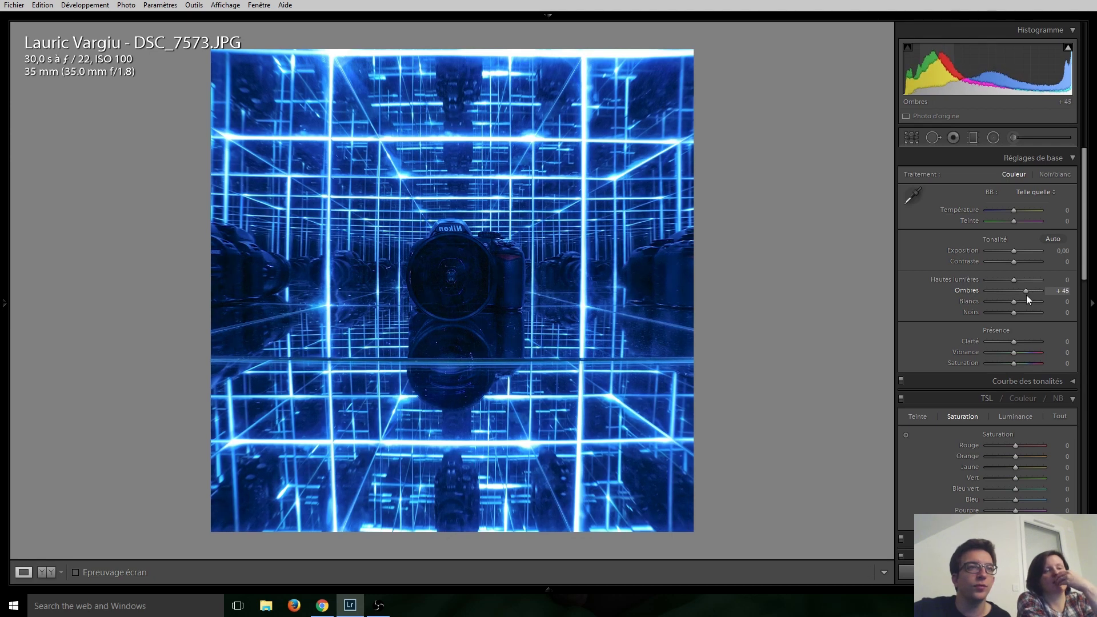
click(1012, 136)
double_click(1016, 221)
drag(996, 252, 989, 252)
drag(458, 270, 480, 283)
click(974, 137)
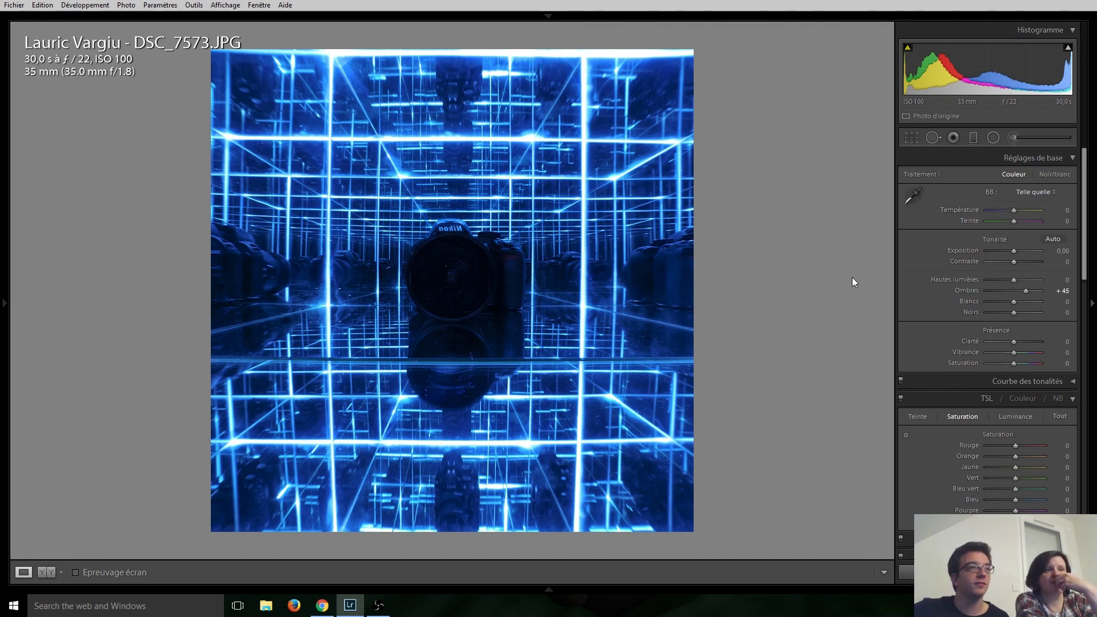
Open the cat photo, Apres quelques Lignes.jpg.
key(Right)
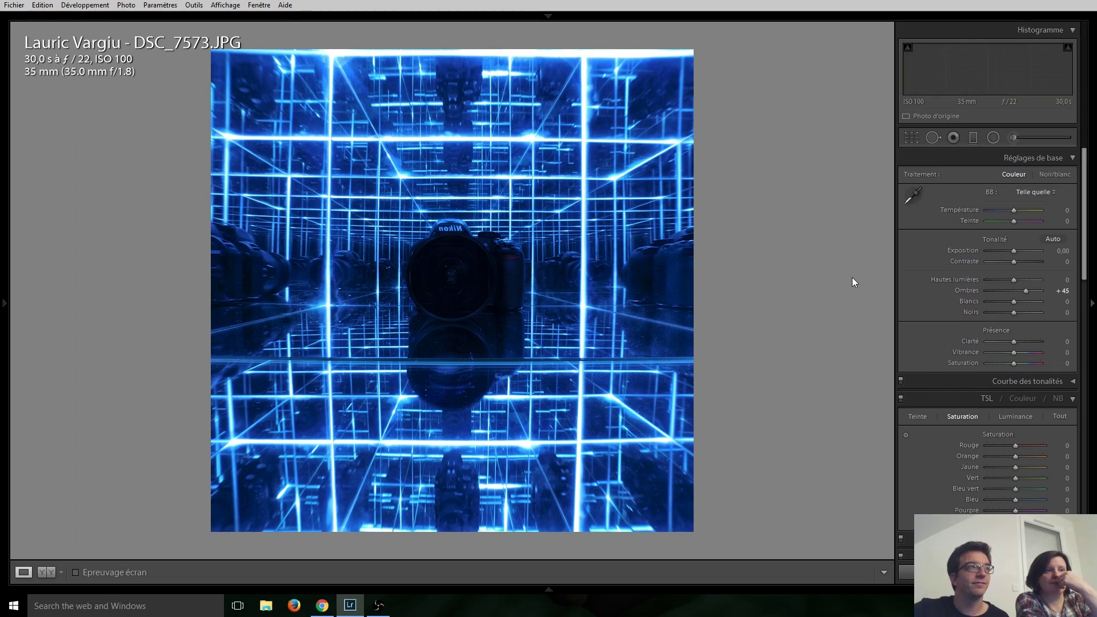
key(Right)
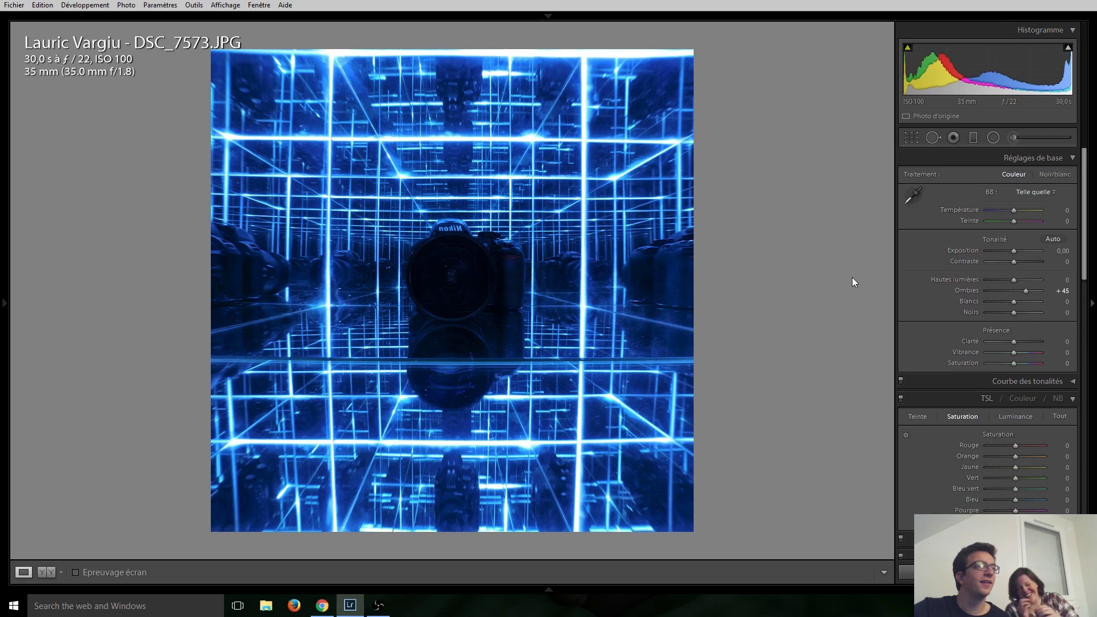
key(Left)
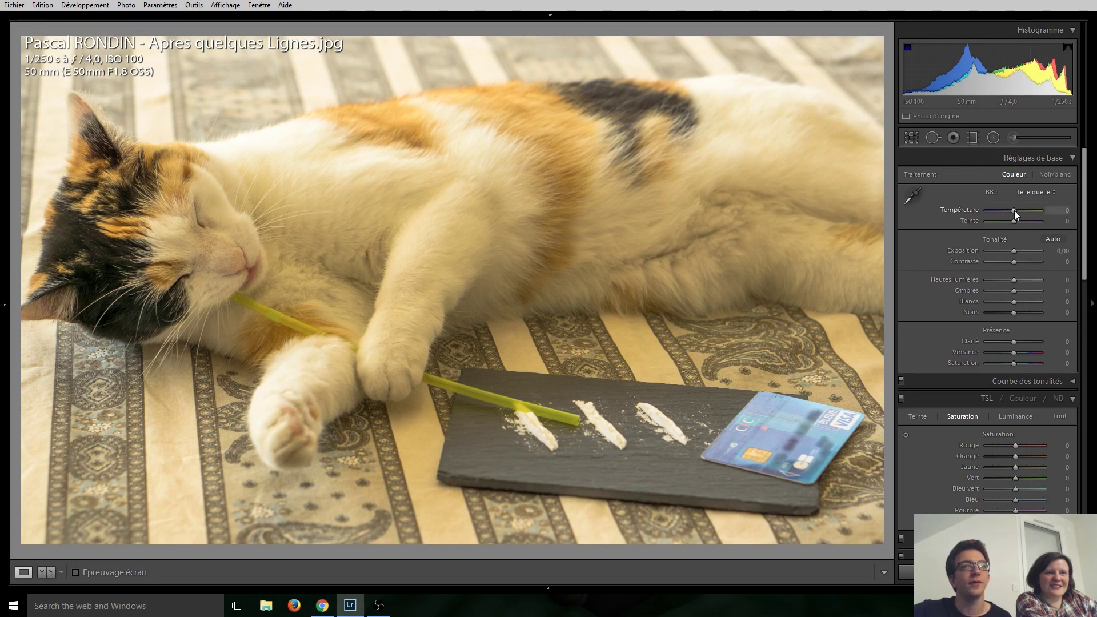
Cool the cat photo briefly, preview it in black and white, then return to colour.
key(Down)
key(Down)
key(Down)
key(Down)
key(Down)
key(Down)
key(Down)
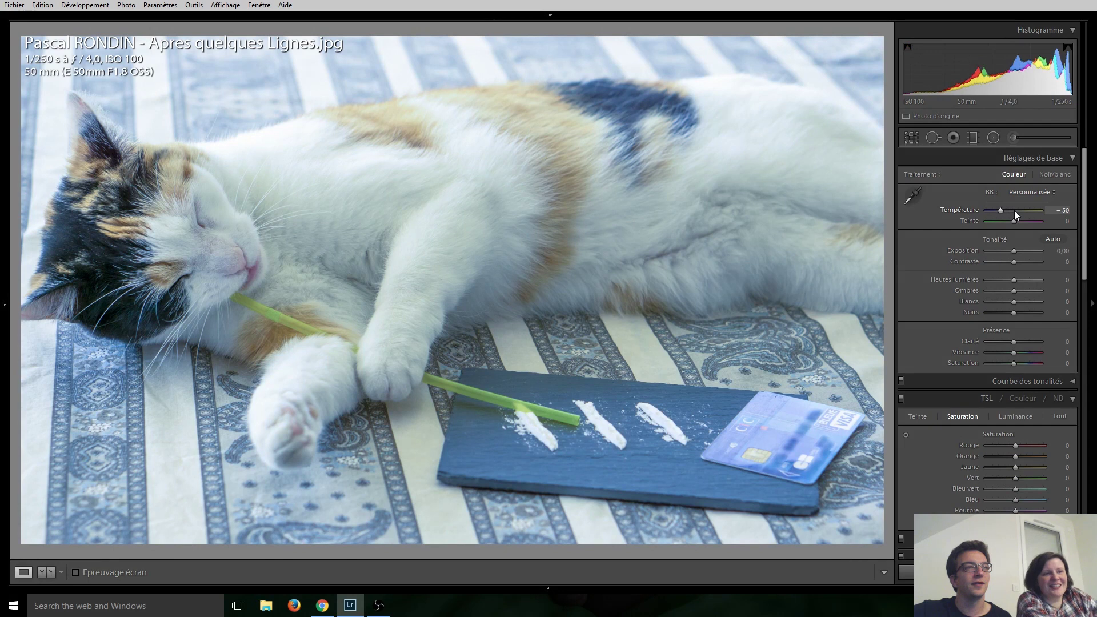
key(Down)
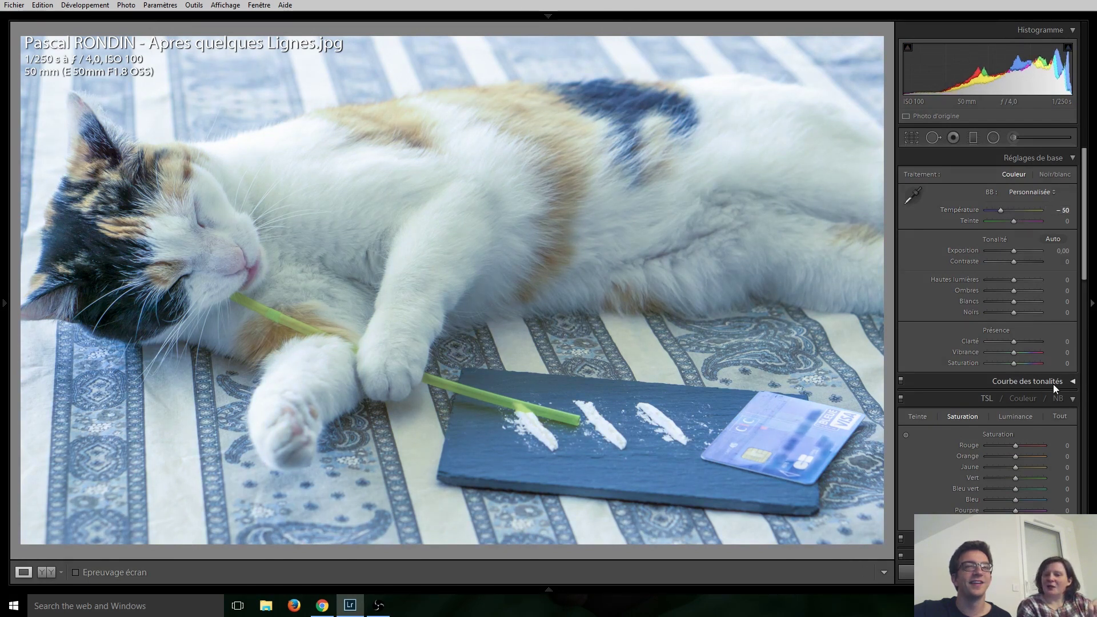
click(1058, 398)
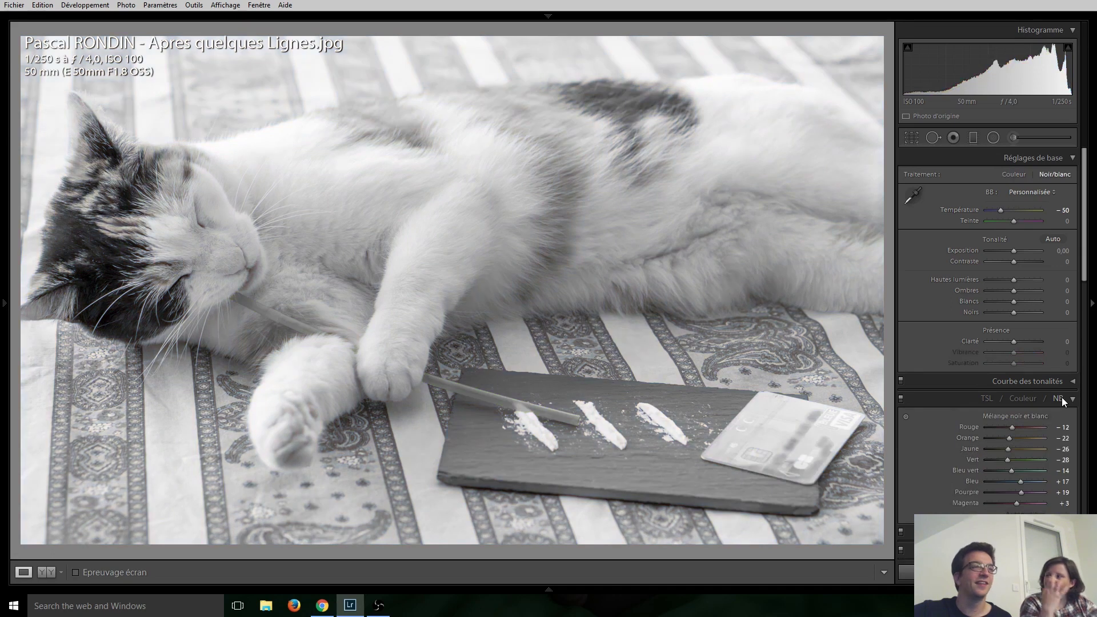
click(990, 399)
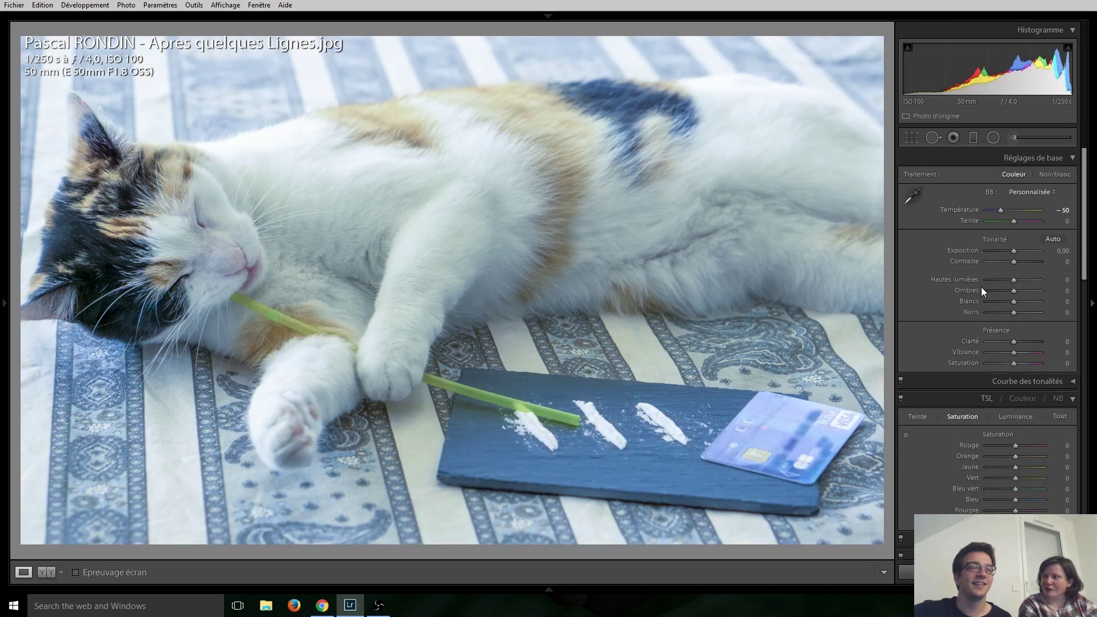
Reset the white balance and set temperature −15 with tint 0.
double_click(1003, 211)
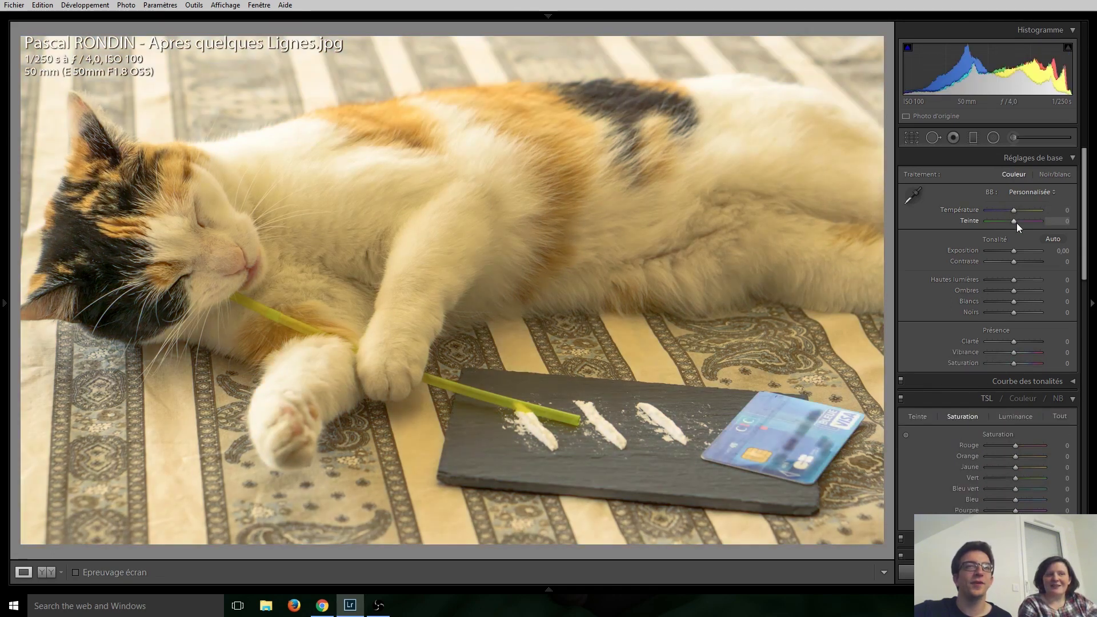
key(Down)
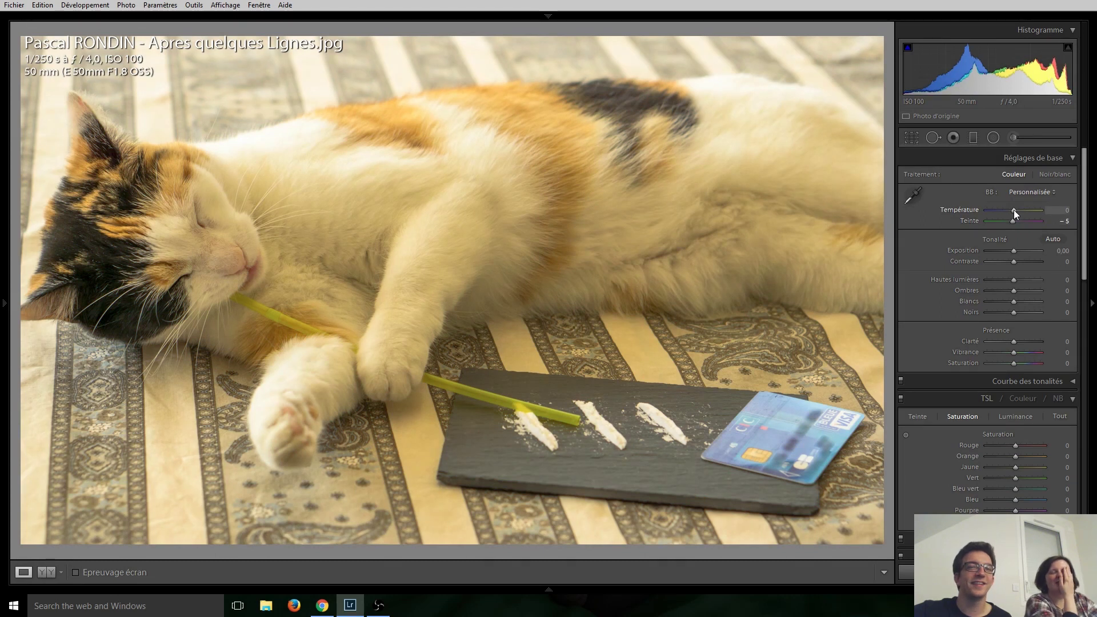
key(Down)
key(Down)
key(Down)
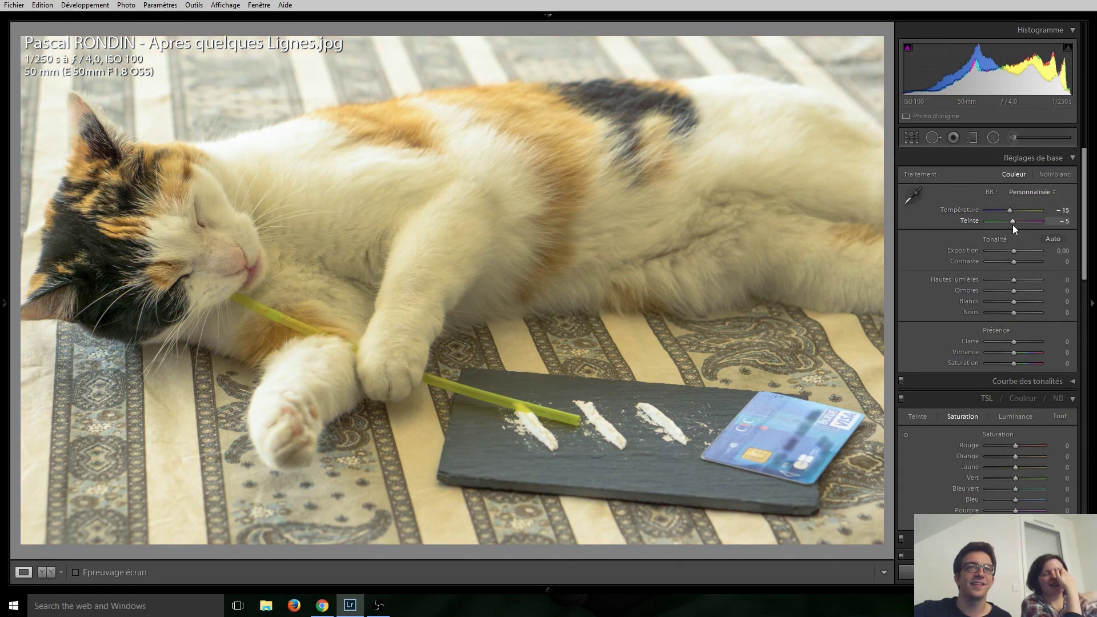
key(Down)
key(Down)
key(Down)
key(Down)
key(Down)
key(Down)
key(Down)
key(Down)
key(Down)
key(Down)
key(Down)
key(Down)
key(Down)
key(Down)
key(Down)
key(Up)
key(Up)
key(Up)
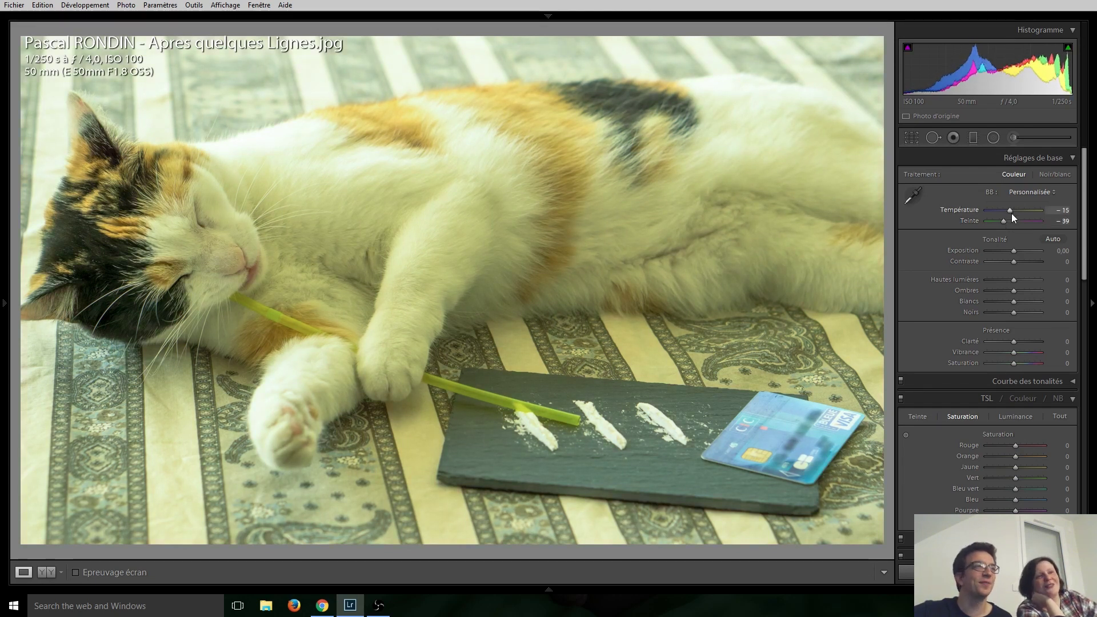
double_click(1011, 214)
double_click(1001, 224)
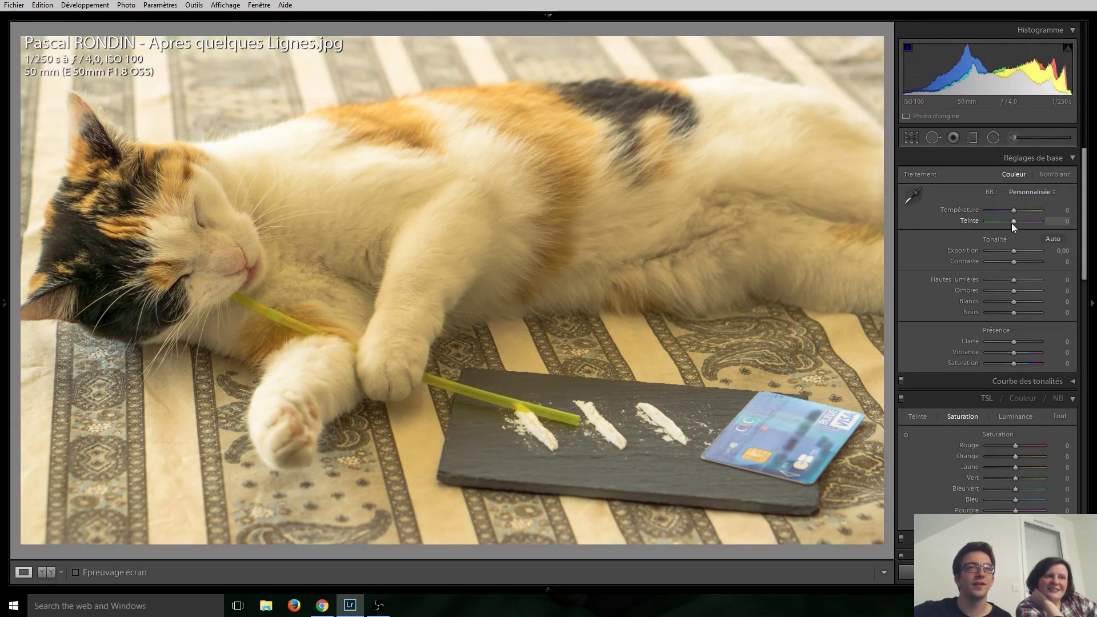
key(Down)
key(Down)
key(Down)
key(Down)
key(Down)
key(Down)
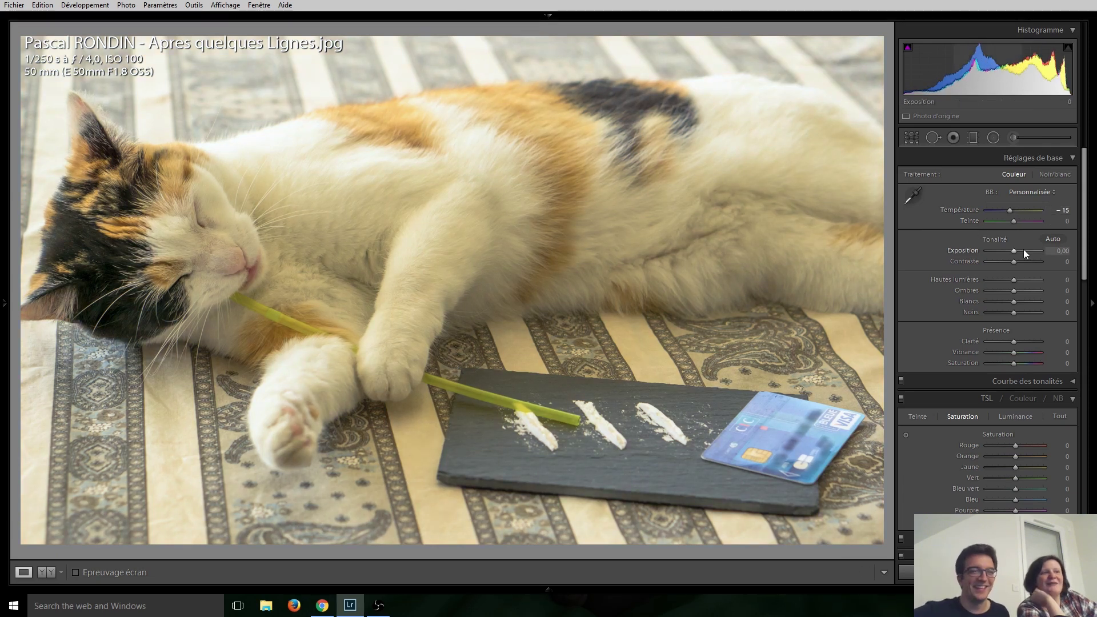
Advance past the wooden log photo to the black-and-white hands photo.
key(Right)
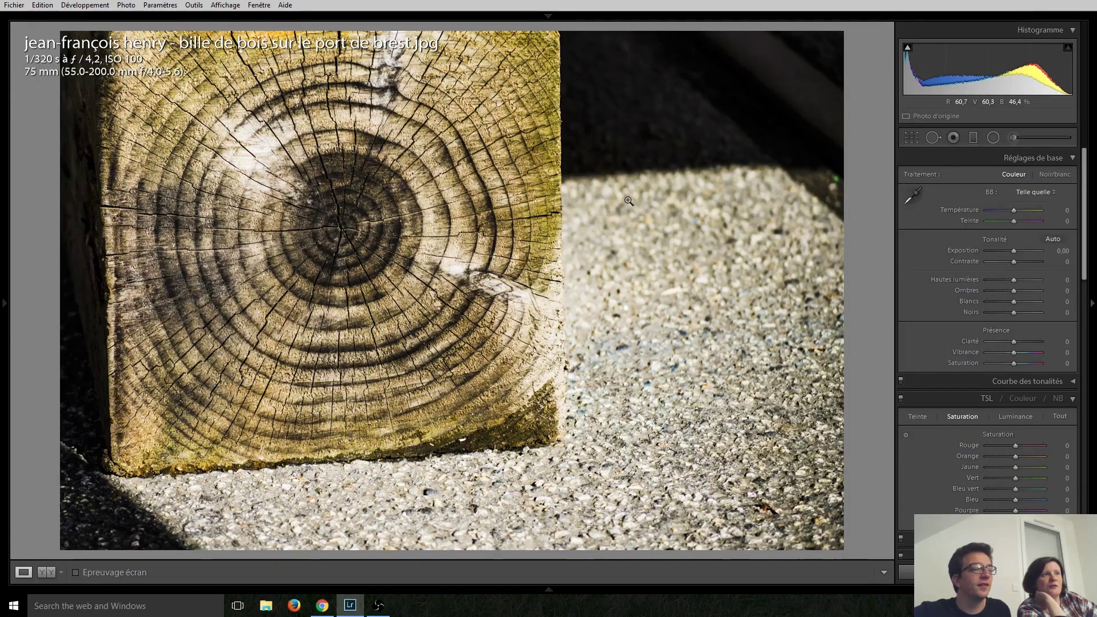
key(Right)
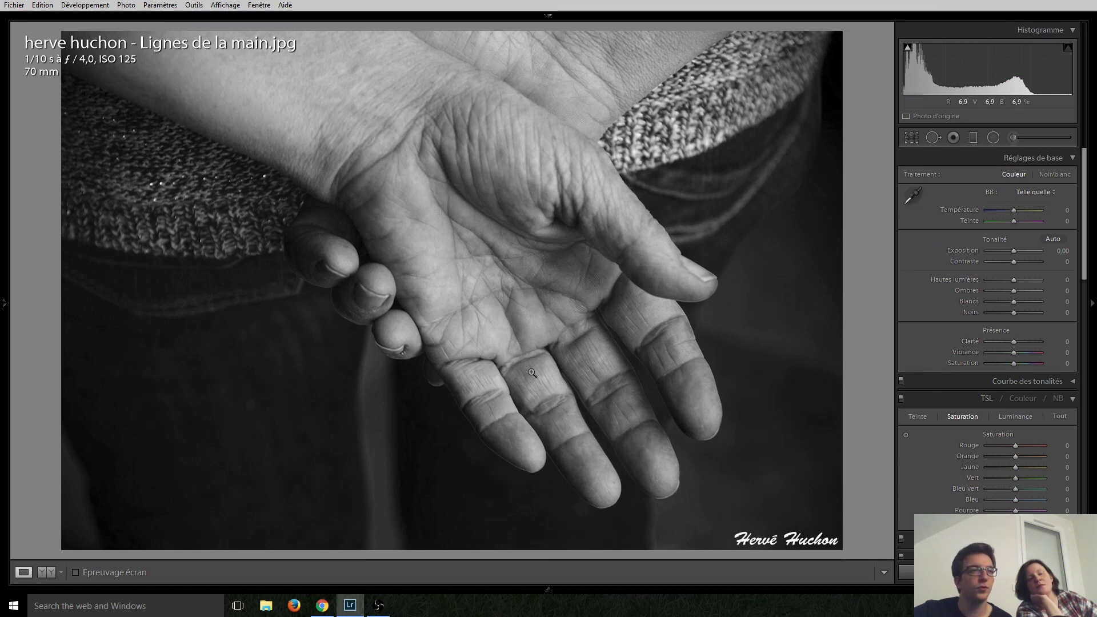
Set clarity +15, whites +45 and blacks −5 on the hands photo, then open Philharmonie de Paris.jpg.
drag(1010, 340, 1011, 342)
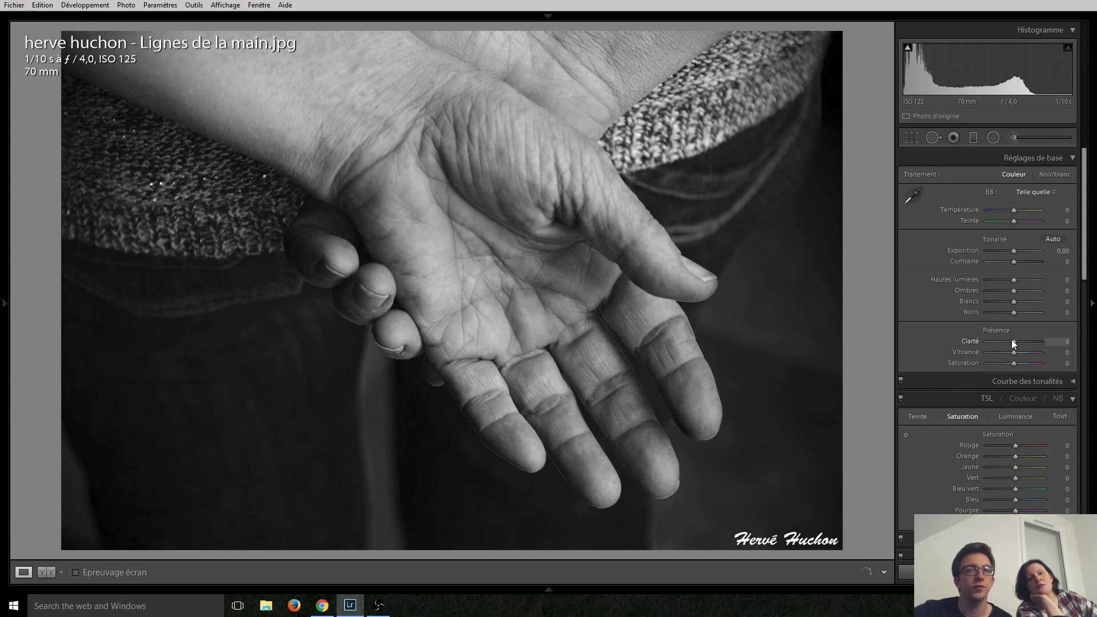
scroll(1012, 342, up, 6)
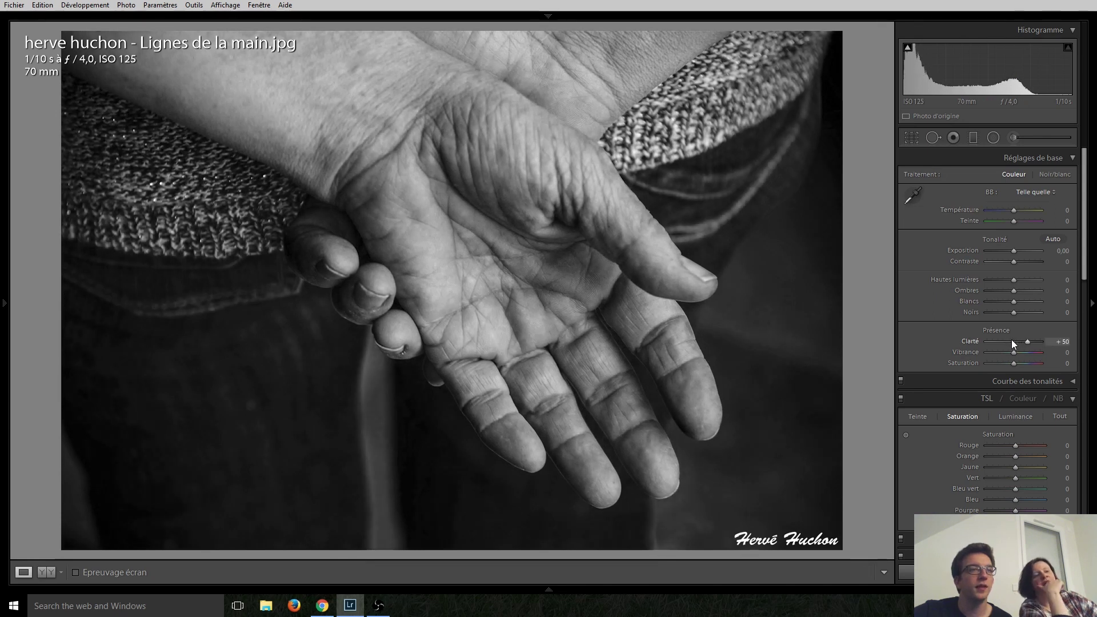
scroll(1011, 341, down, 9)
scroll(1012, 341, down, 6)
scroll(1011, 342, down, 6)
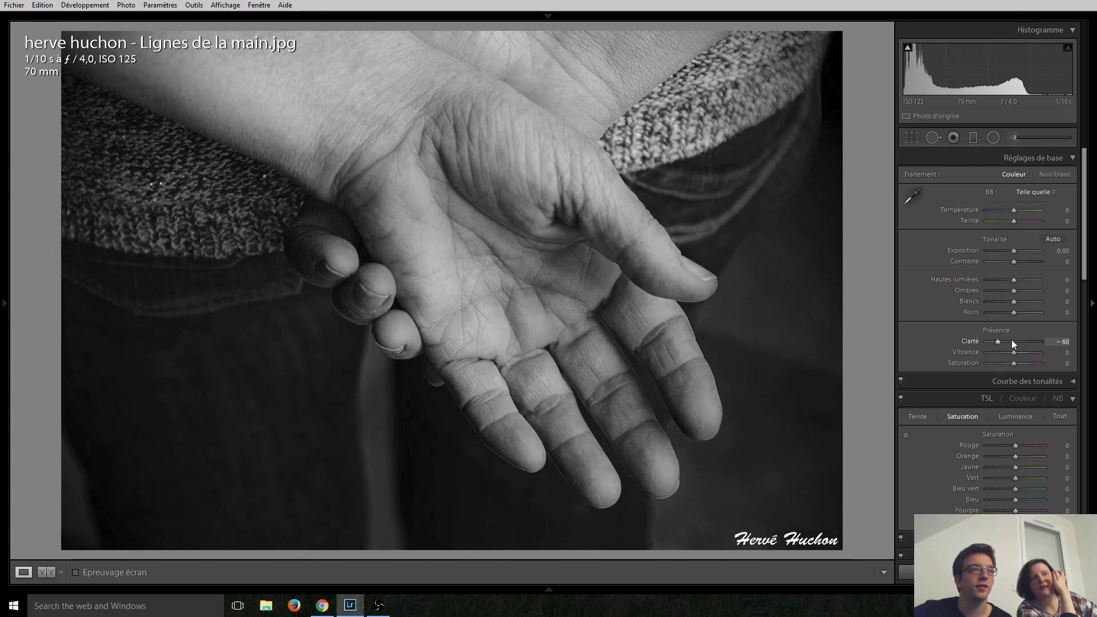
scroll(1011, 341, up, 15)
scroll(1011, 341, down, 6)
scroll(1011, 341, up, 5)
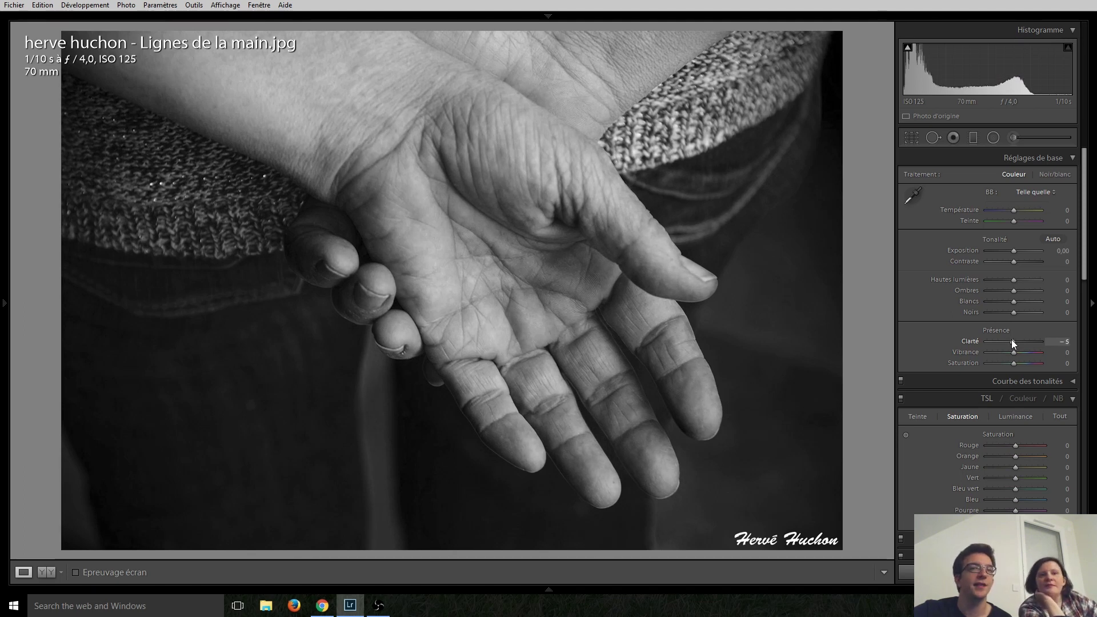
scroll(1012, 342, up, 4)
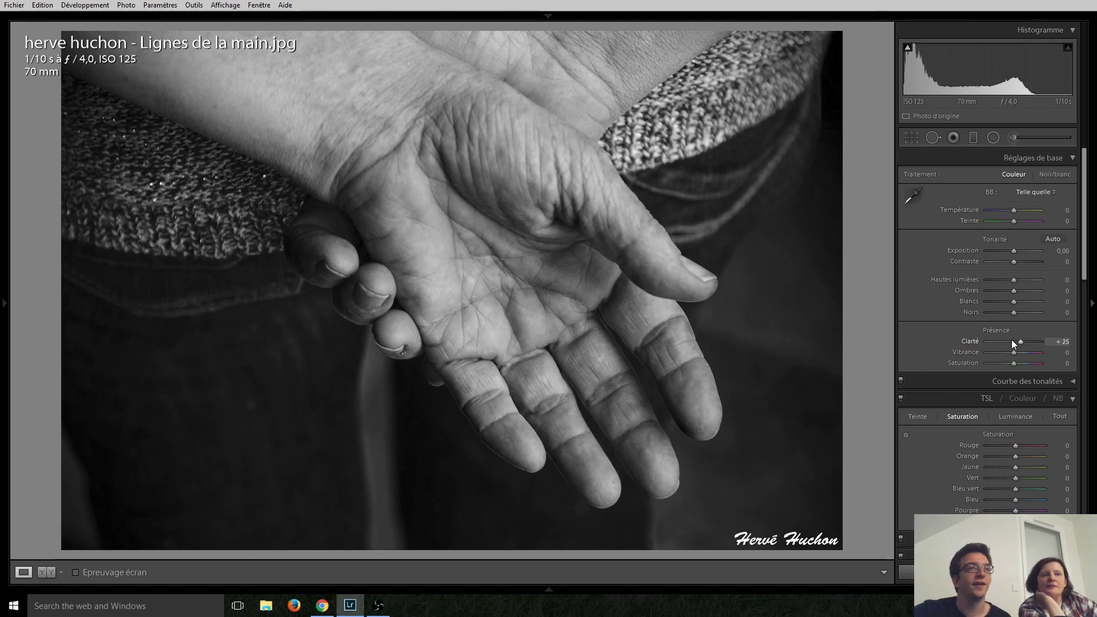
scroll(1011, 341, up, 4)
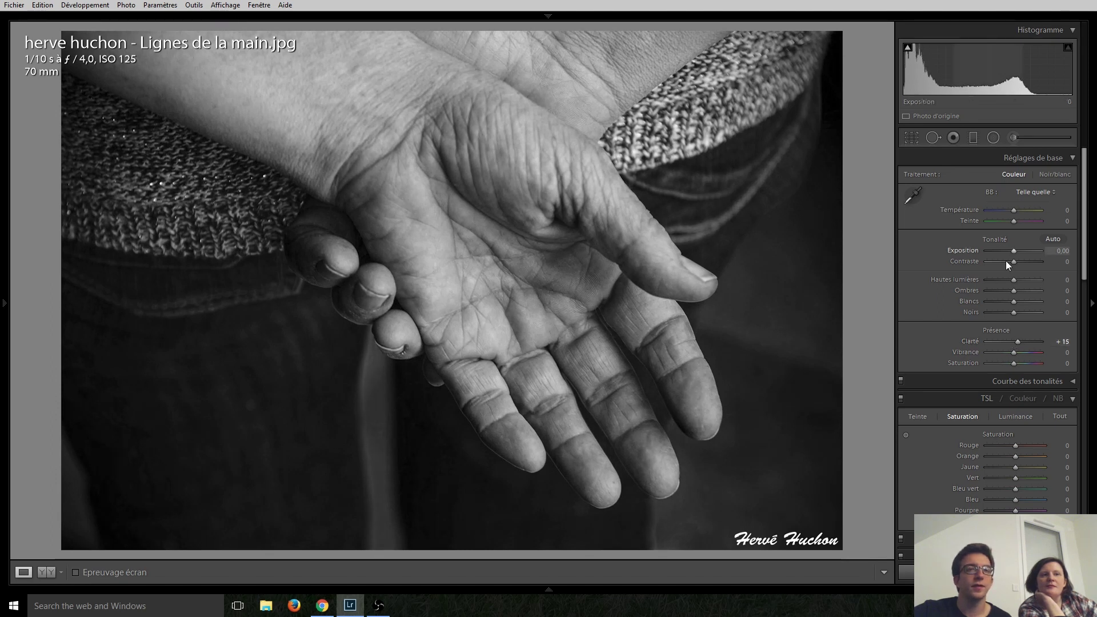
scroll(1015, 302, up, 6)
scroll(1015, 301, up, 5)
scroll(1015, 301, down, 1)
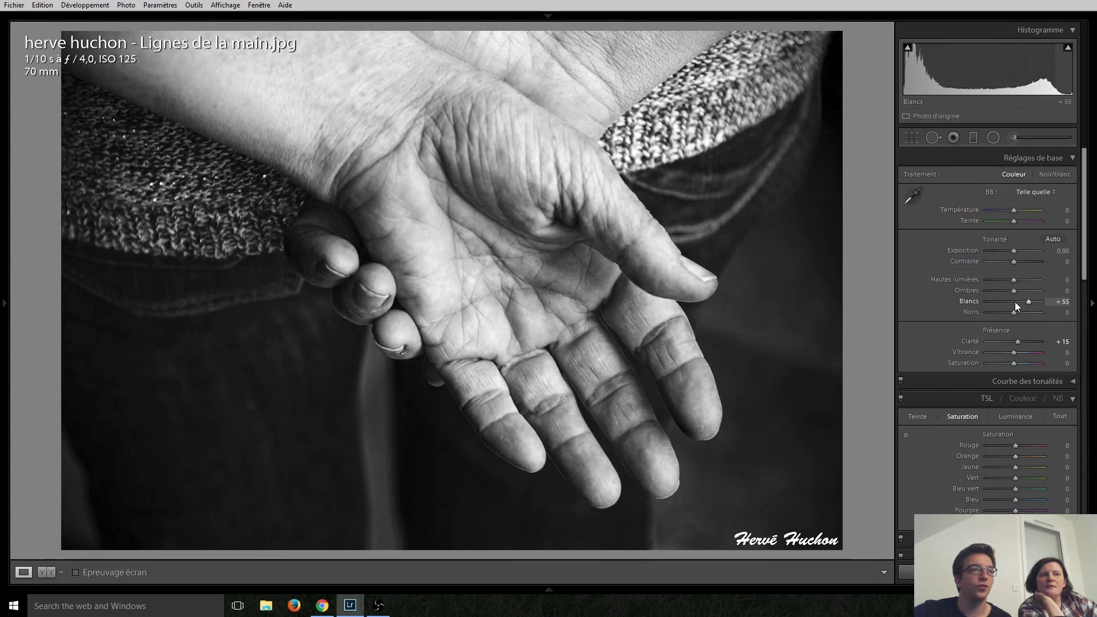
scroll(1015, 302, down, 1)
scroll(1015, 315, down, 1)
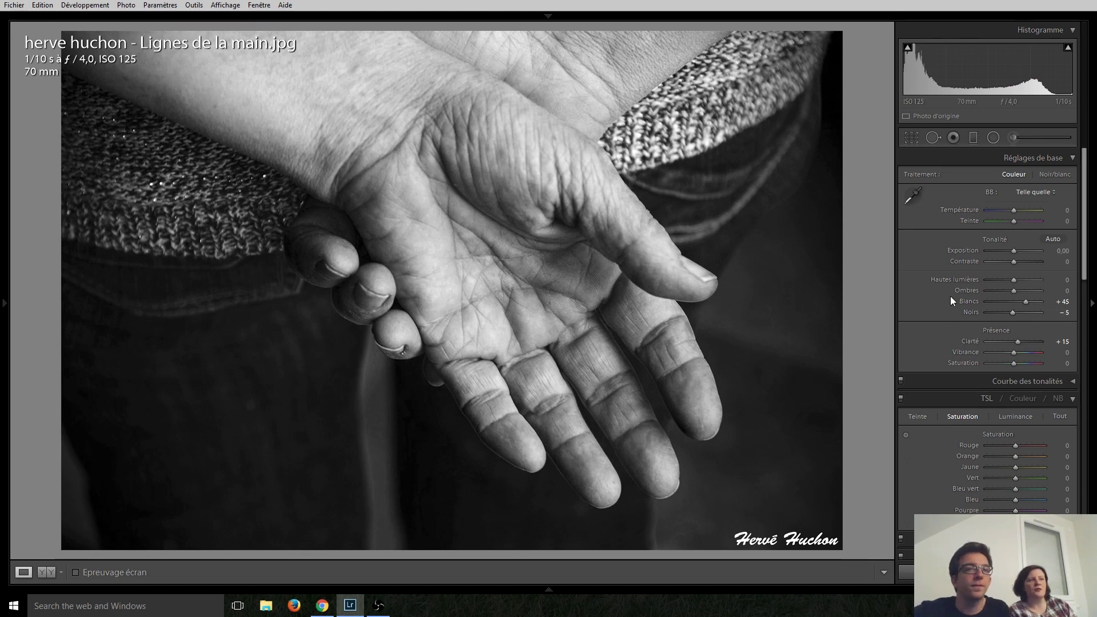
key(Right)
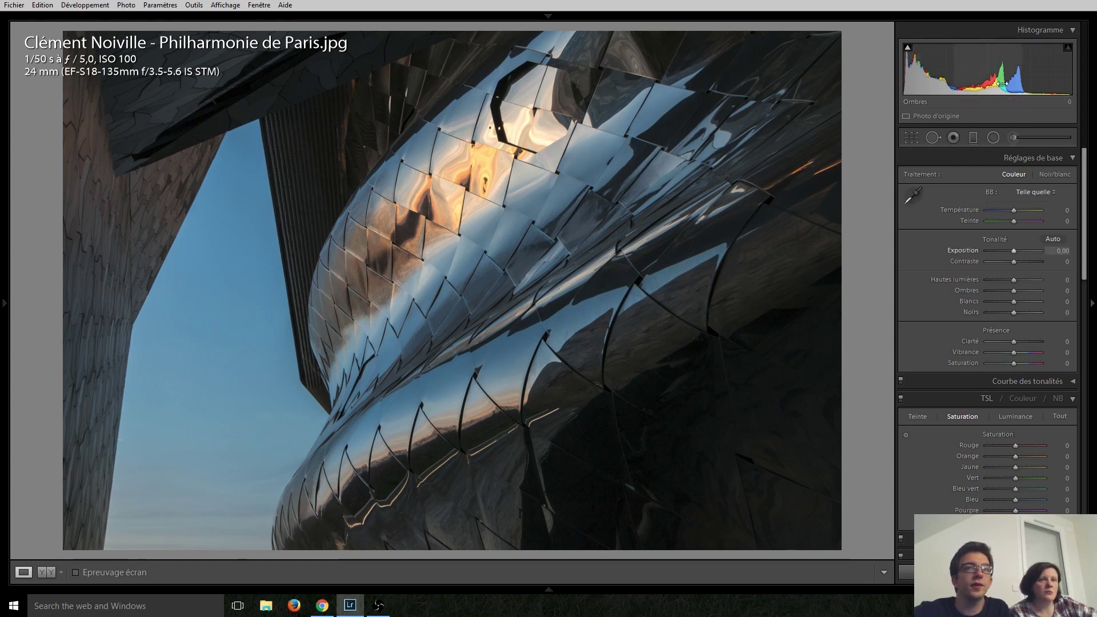
Set the Philharmonie photo's exposure to +0,60 and its shadows to +40.
click(1016, 253)
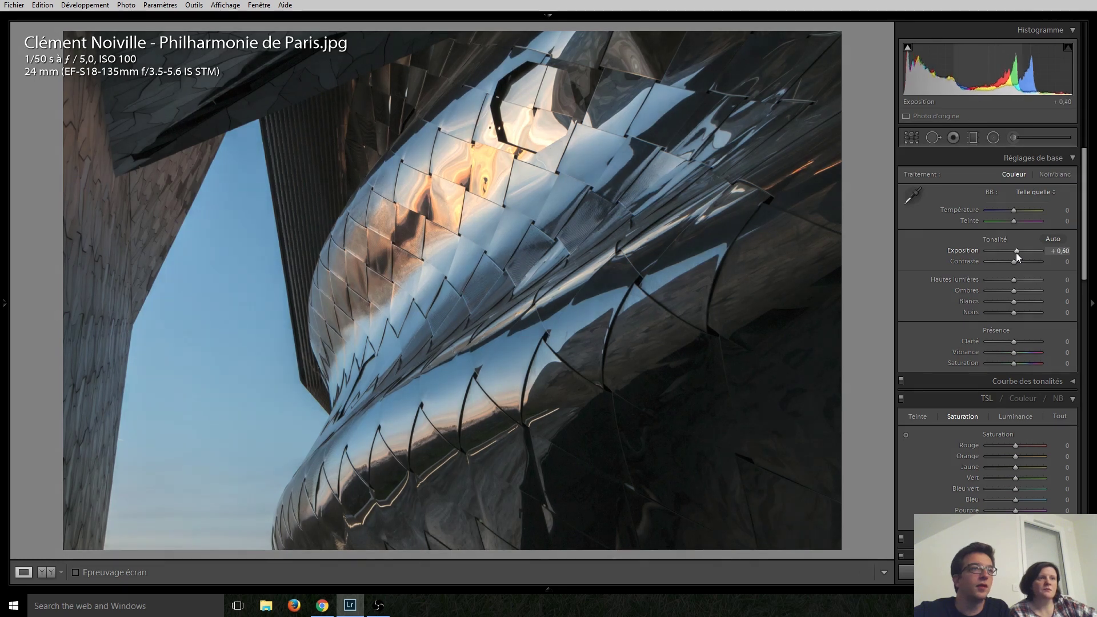
click(1016, 252)
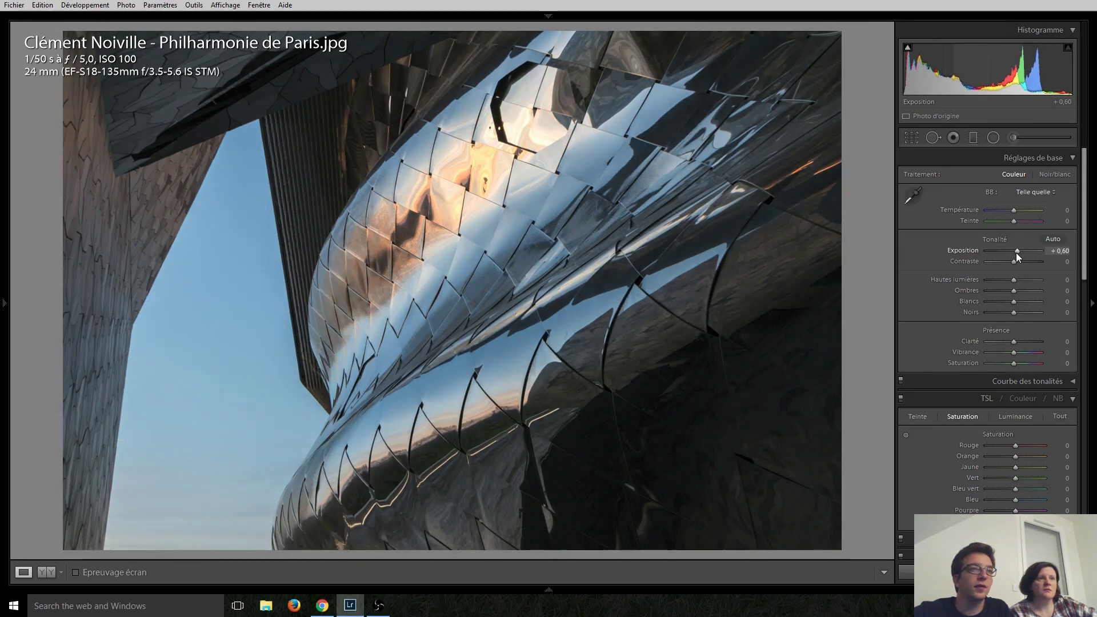
scroll(1014, 291, up, 5)
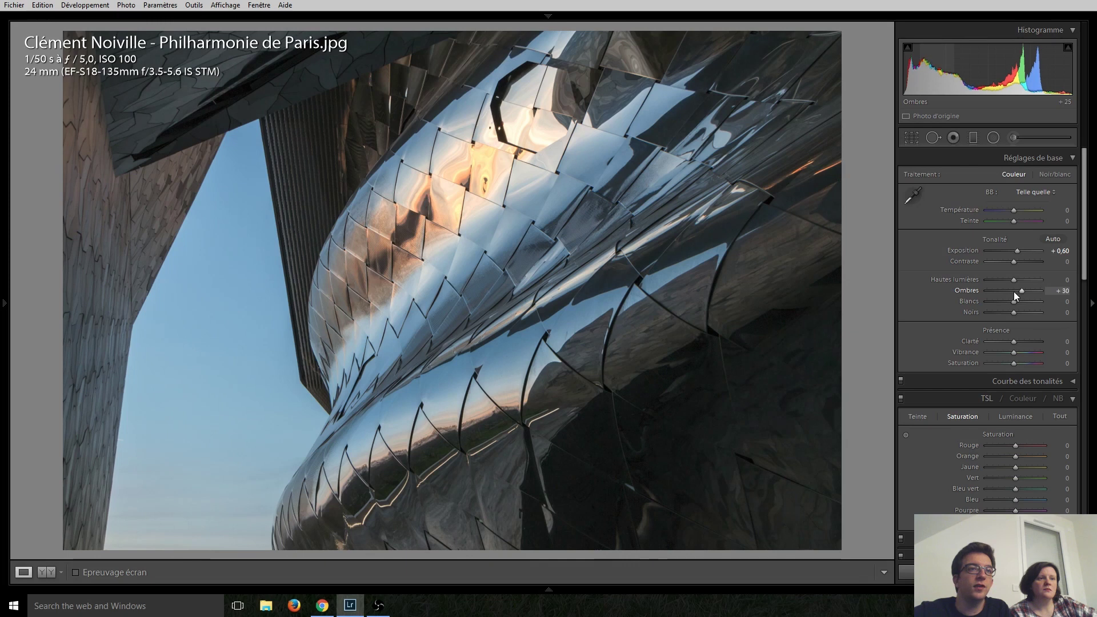
scroll(1014, 292, up, 5)
scroll(1014, 292, up, 5)
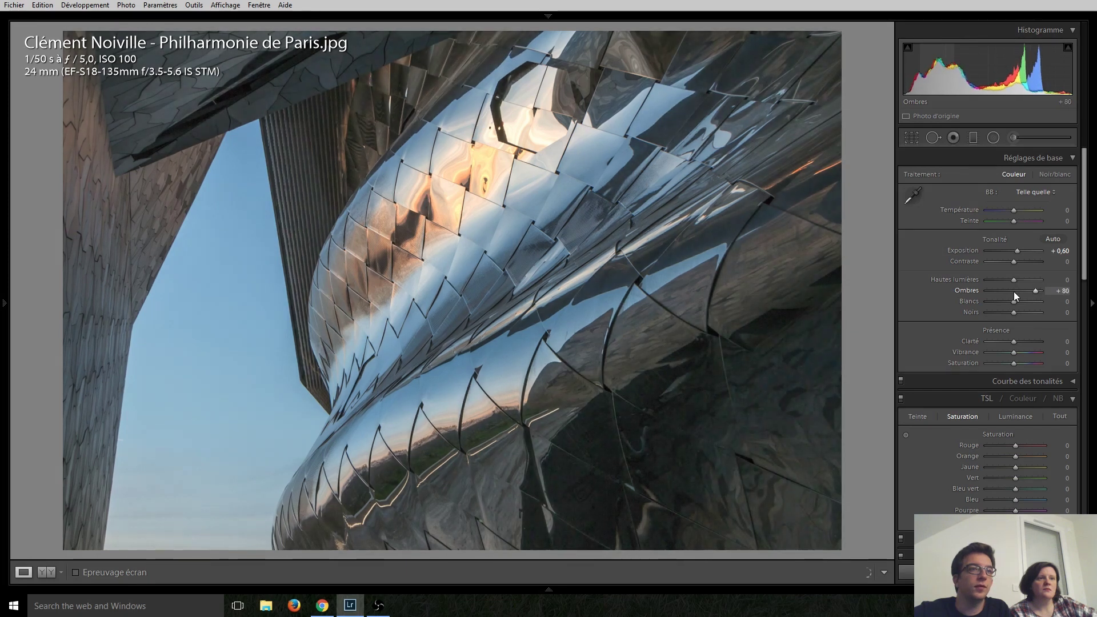
scroll(1014, 291, down, 1)
scroll(1013, 292, up, 6)
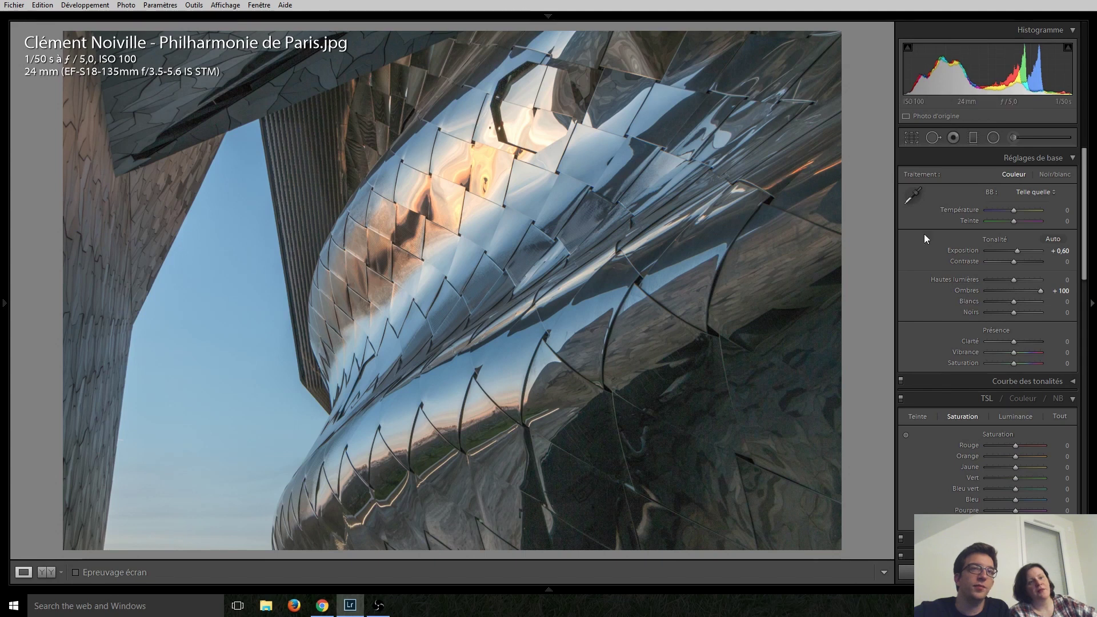
scroll(1041, 289, down, 8)
scroll(1041, 290, down, 4)
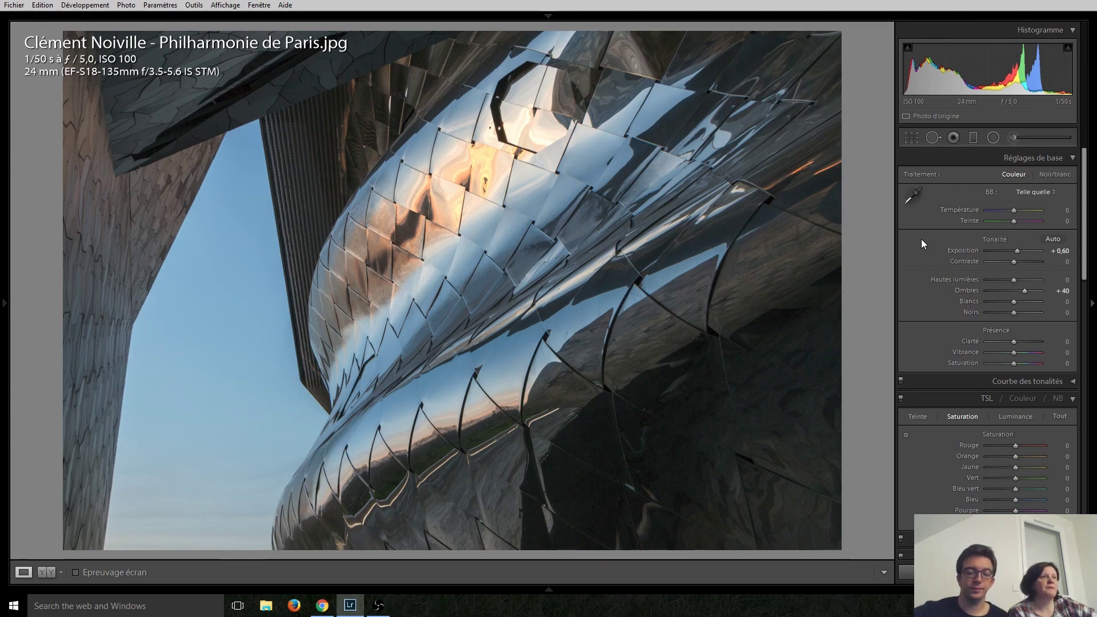
Advance past the Ligne sign photo to the pier photo IMG_3652-2.jpg.
key(Right)
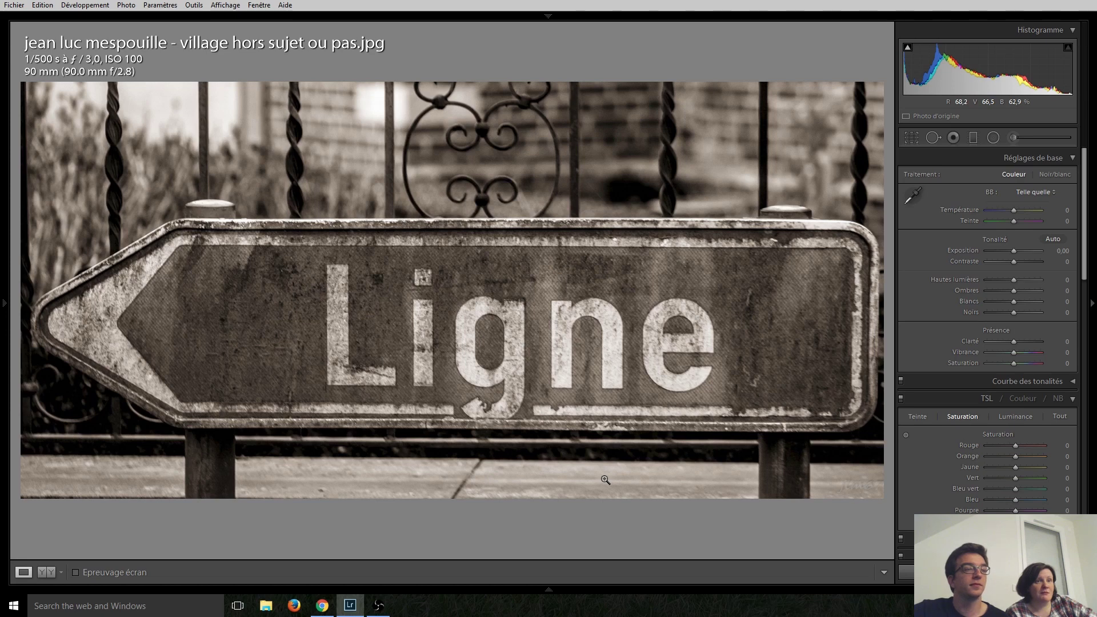
key(Right)
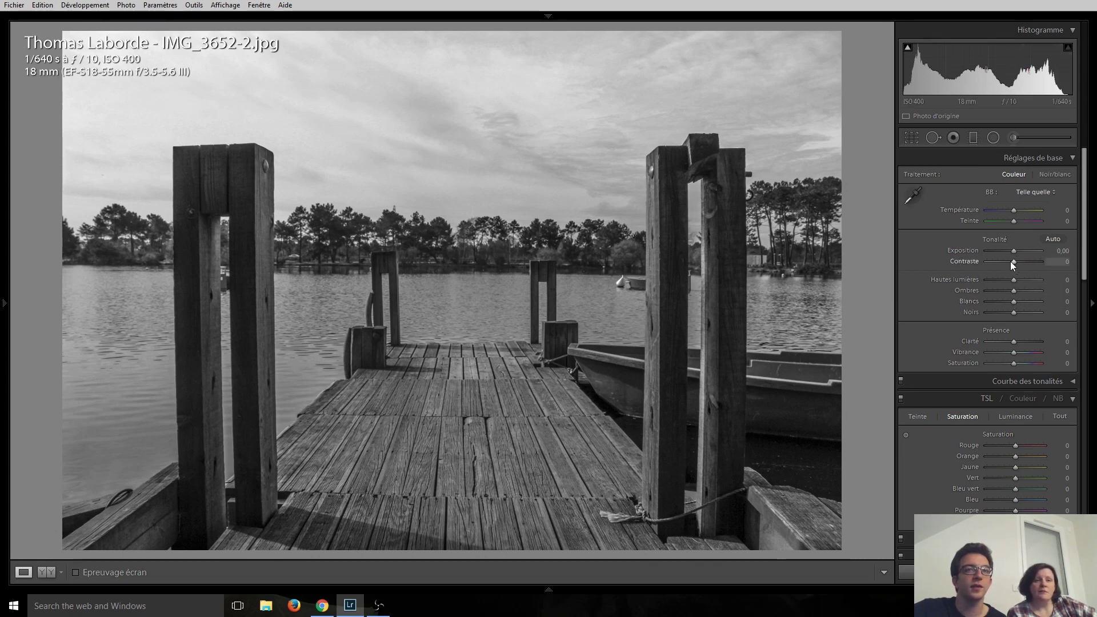
Bring the pier photo's Contraste down to −69 in Réglages de base, then advance to the next photo.
scroll(1011, 261, down, 2)
scroll(1010, 262, down, 3)
scroll(1010, 262, down, 2)
scroll(1011, 262, down, 2)
scroll(1010, 262, up, 1)
scroll(1011, 262, up, 1)
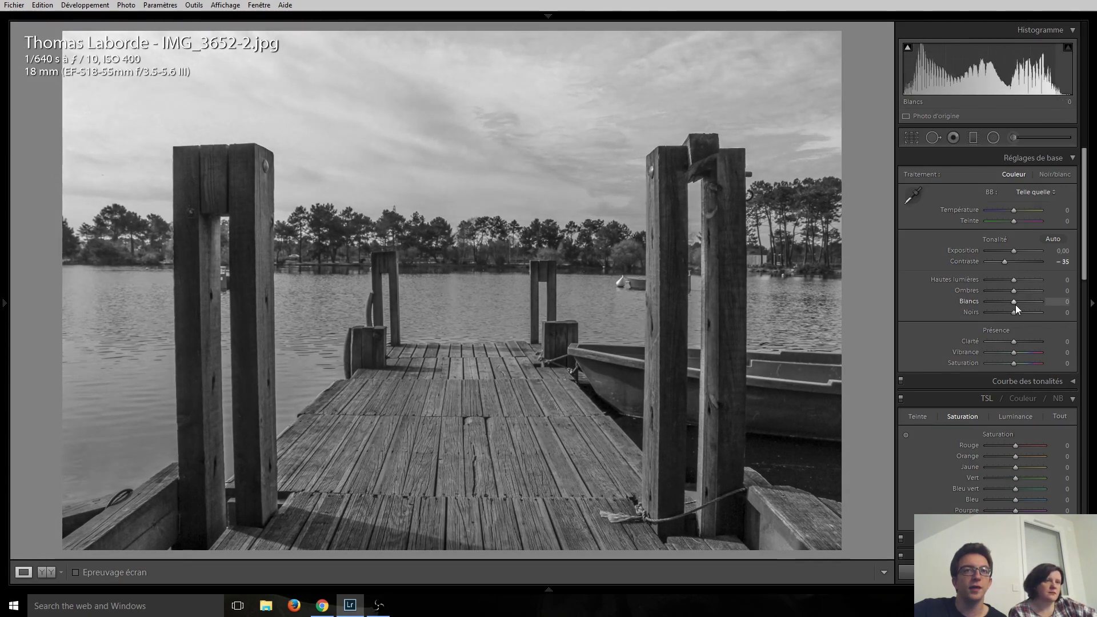
scroll(1016, 303, up, 4)
scroll(1016, 304, up, 2)
scroll(1016, 304, up, 3)
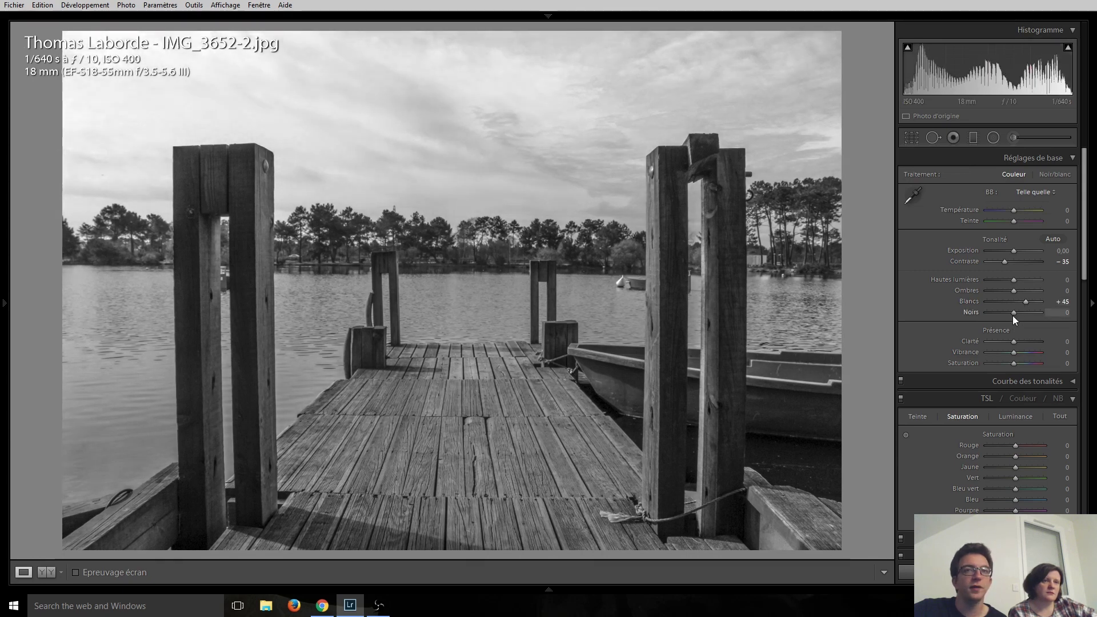
scroll(1013, 314, down, 1)
scroll(1012, 314, down, 1)
scroll(1013, 314, down, 1)
scroll(1013, 314, down, 1)
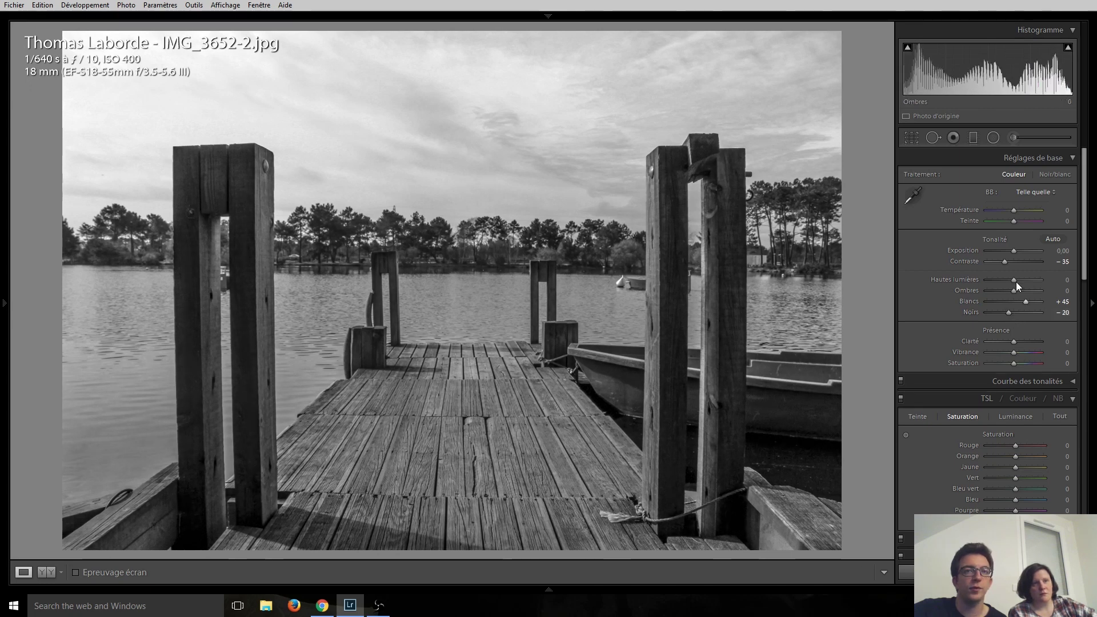
scroll(1005, 262, up, 1)
scroll(1003, 262, down, 3)
scroll(1003, 262, down, 3)
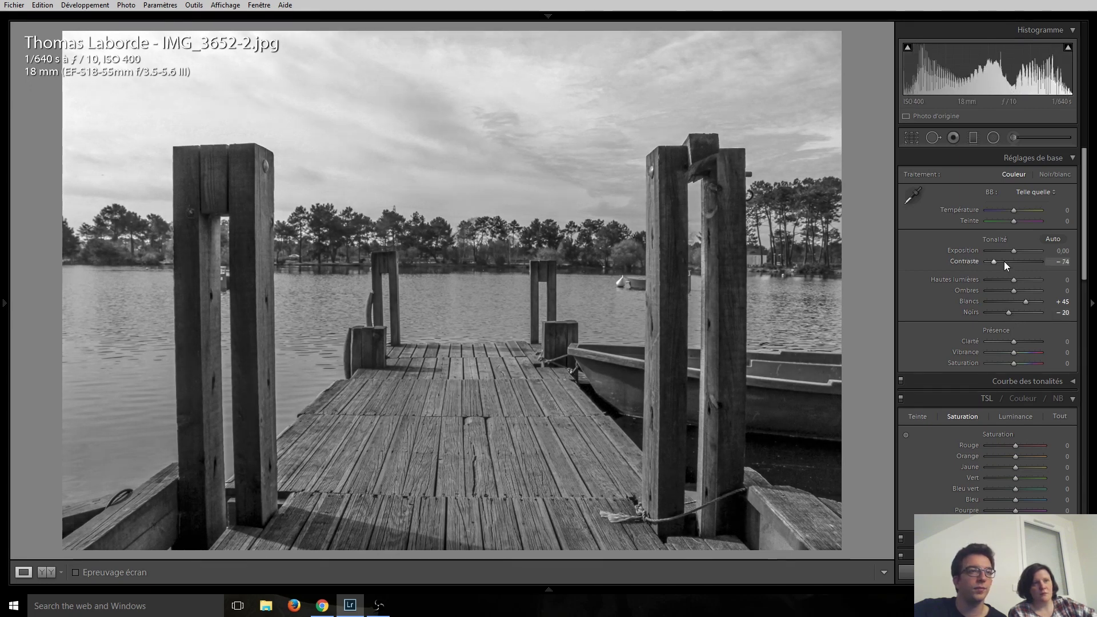
scroll(1004, 262, down, 3)
scroll(1004, 262, up, 1)
scroll(1004, 261, up, 1)
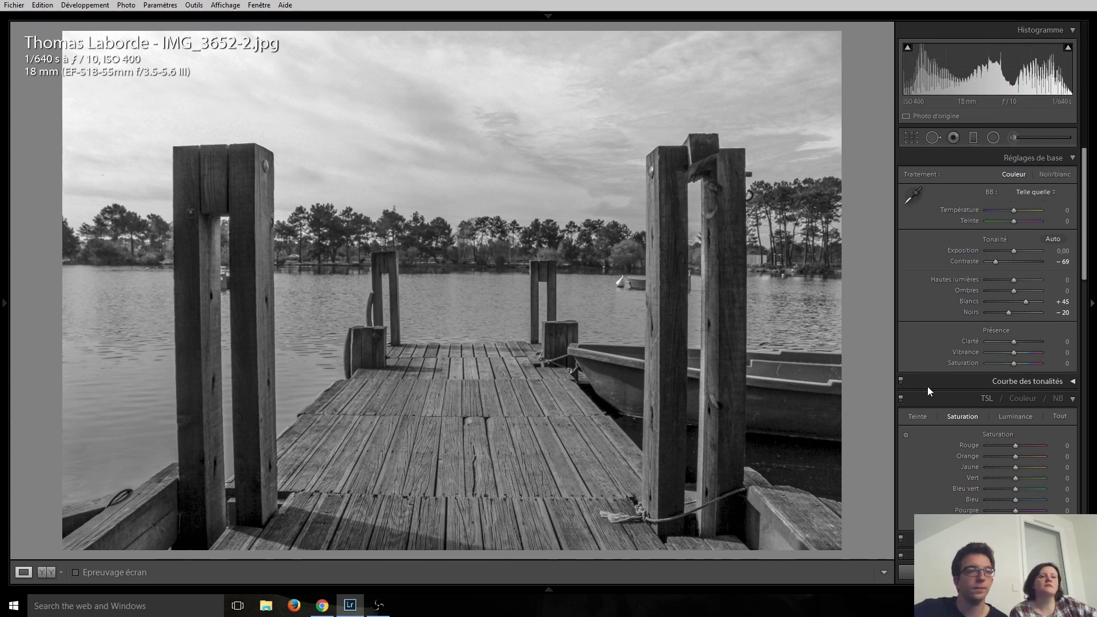
key(Right)
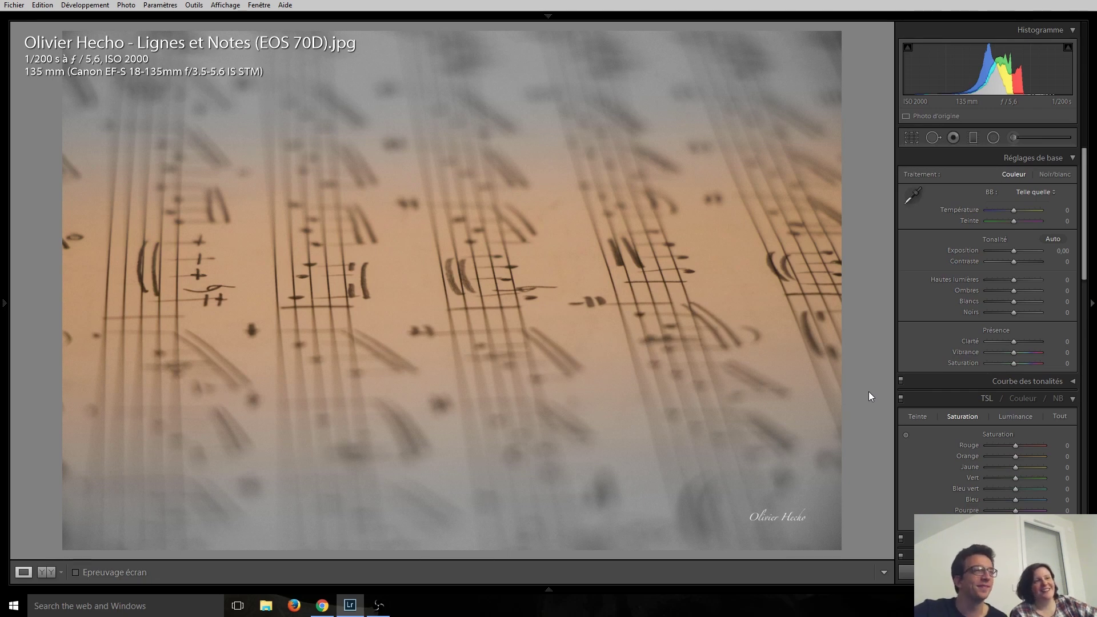
Advance to the Gare de Quimper night rail yard photo.
key(Right)
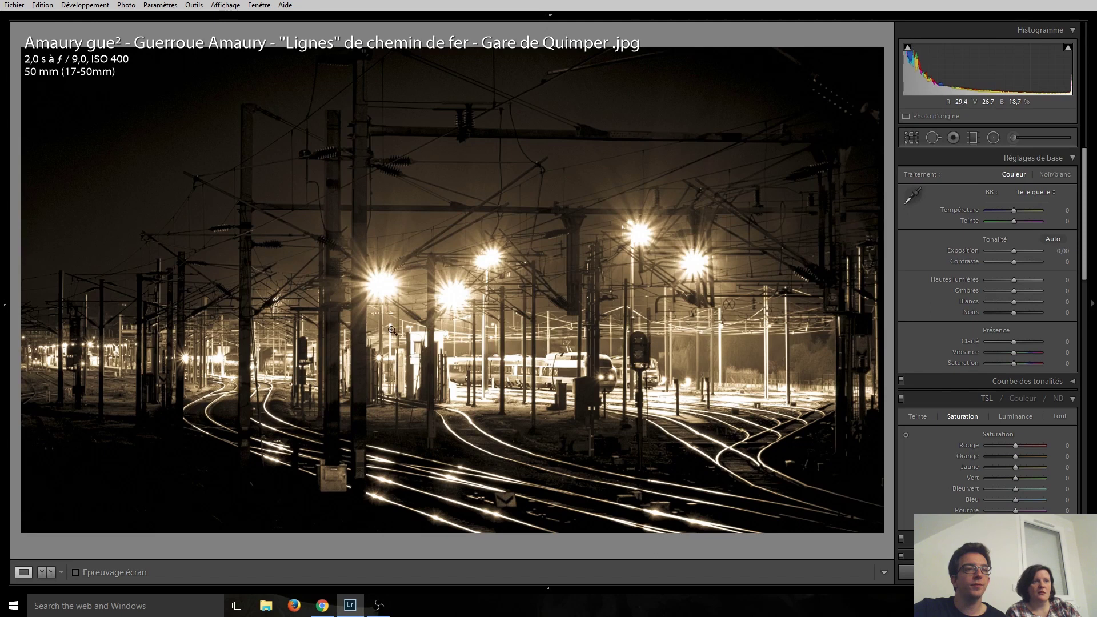
Preview the Quimper railway photo in NB black and white, then return it to its sepia colour.
click(1057, 398)
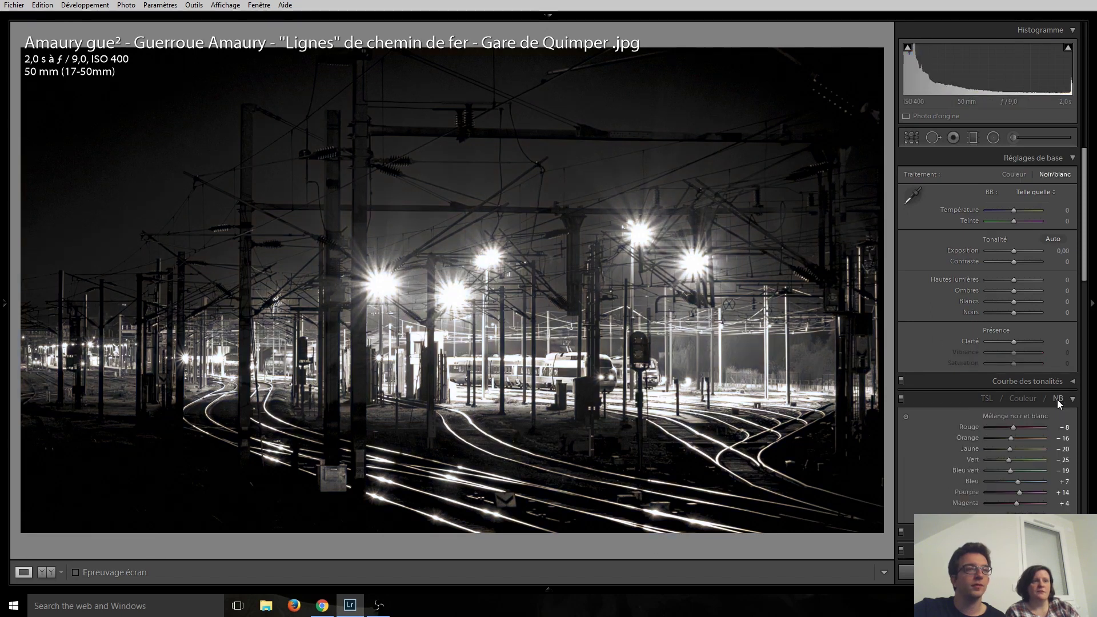
click(985, 399)
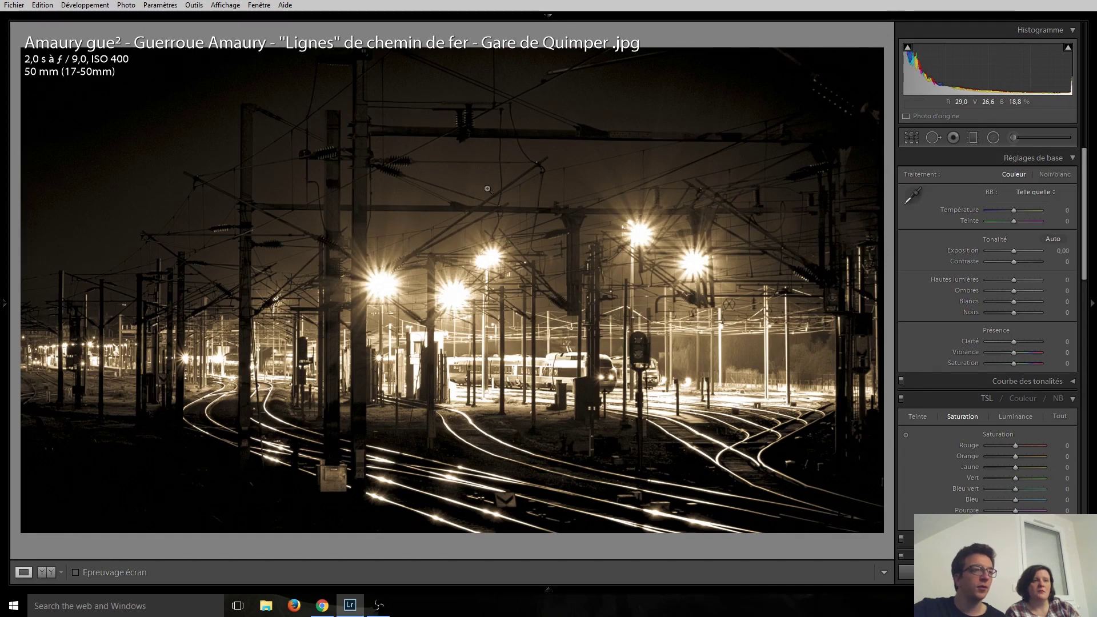
Crop the railway photo, trimming dark sky off the top and some of the left edge.
click(912, 138)
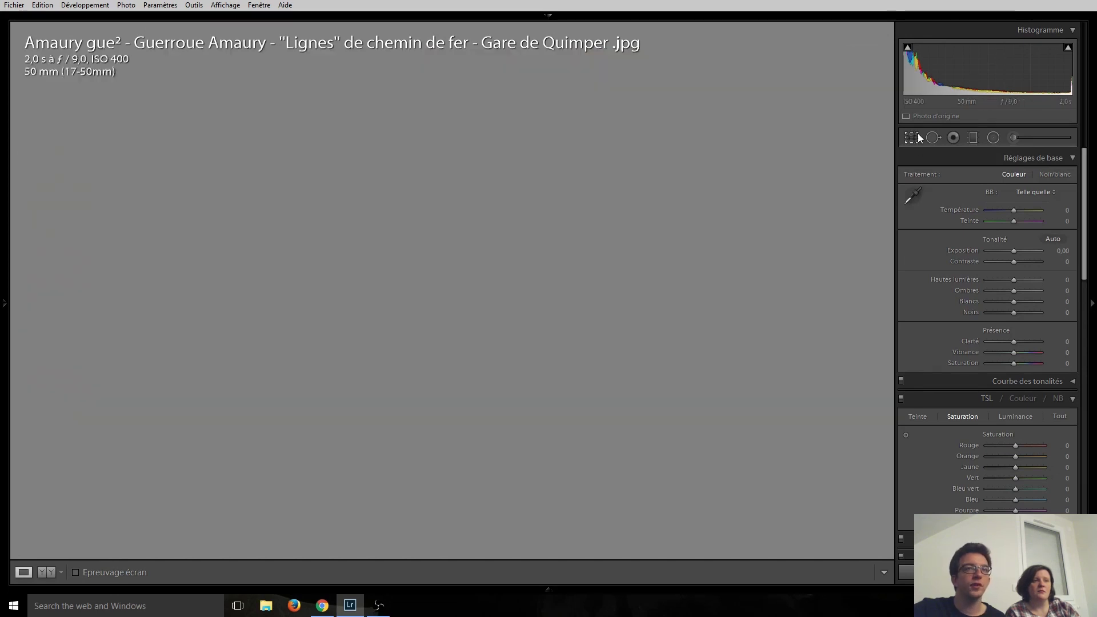
drag(469, 47, 469, 131)
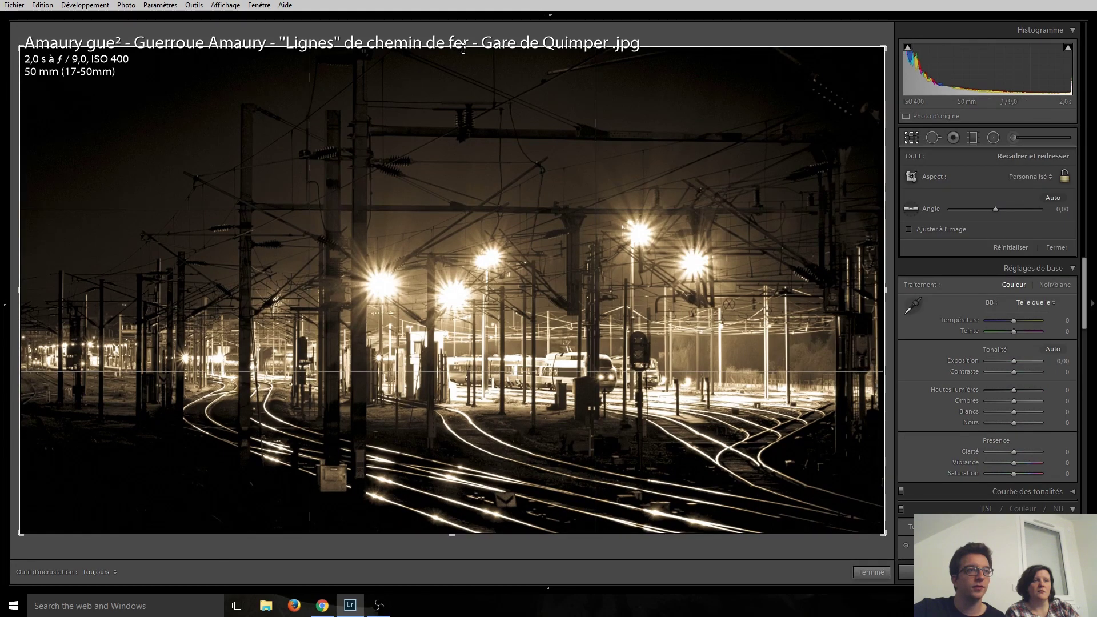
drag(469, 91, 473, 105)
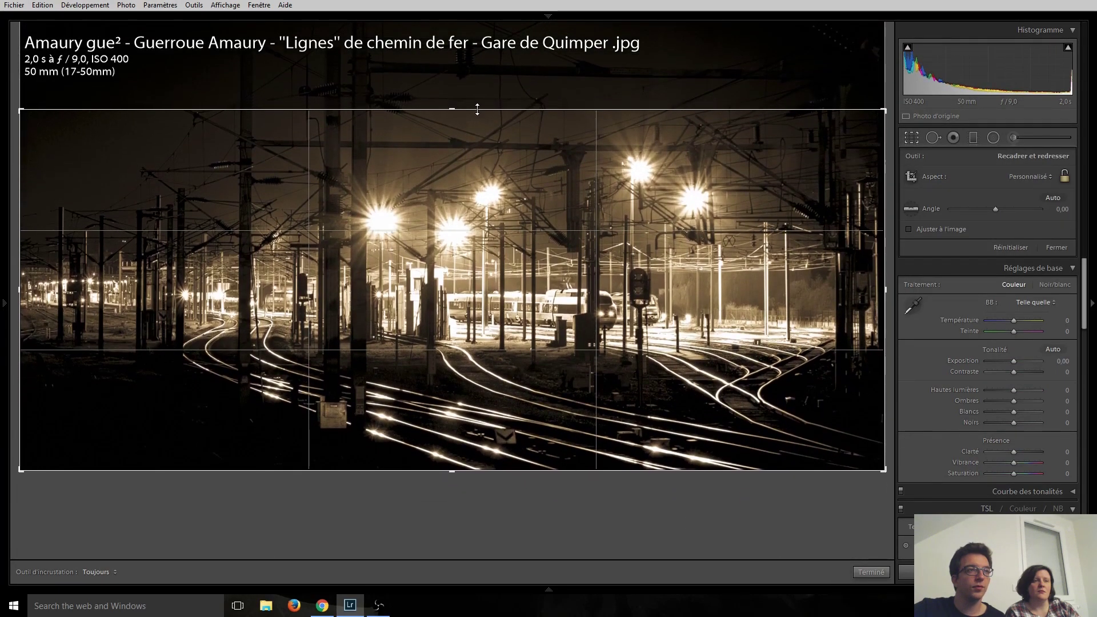
drag(21, 282, 86, 282)
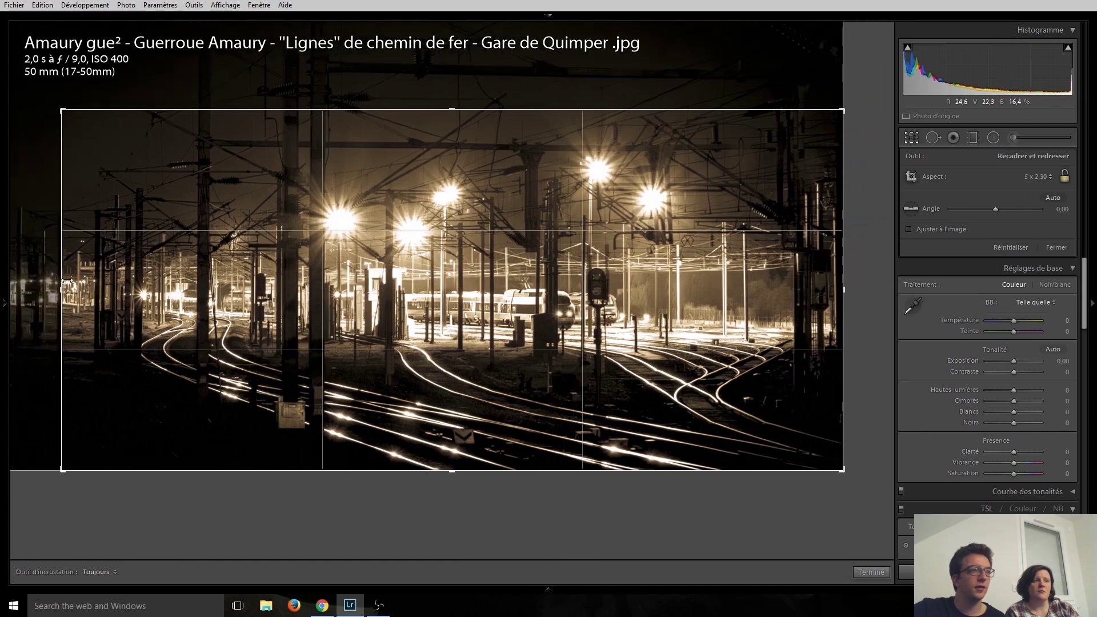
key(Return)
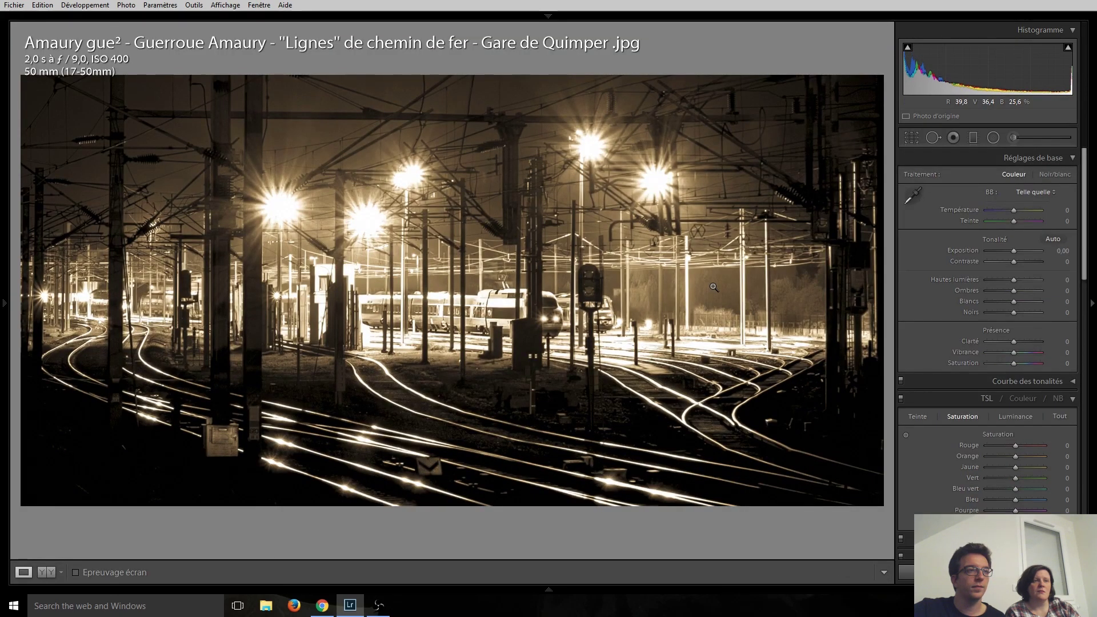
Refine the crop, letting a little more top back in and widening the left side.
click(912, 137)
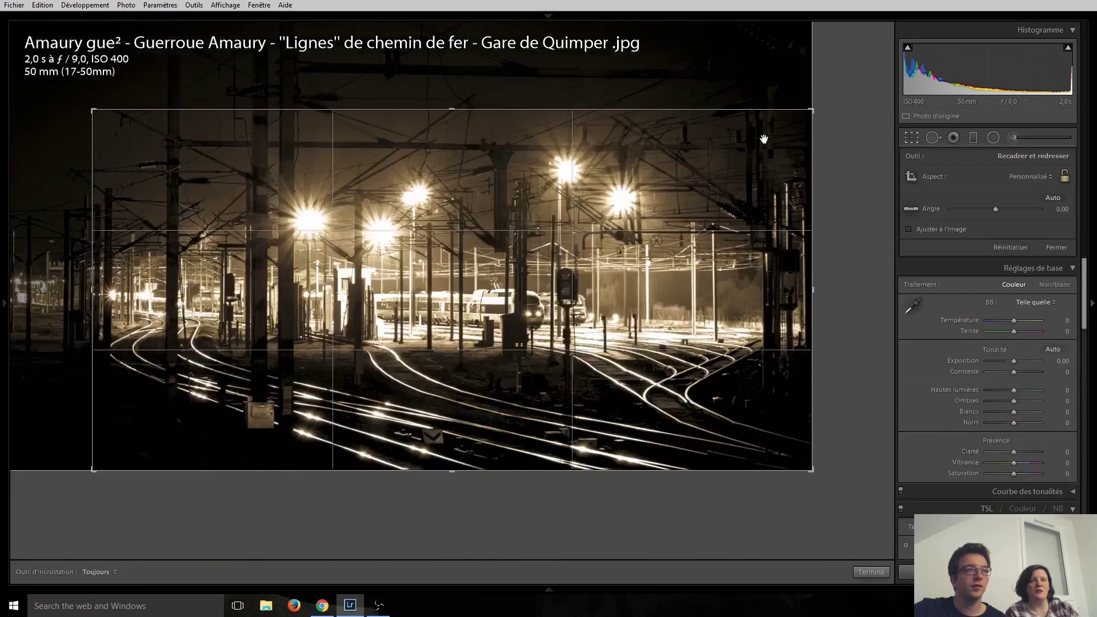
drag(453, 106, 453, 97)
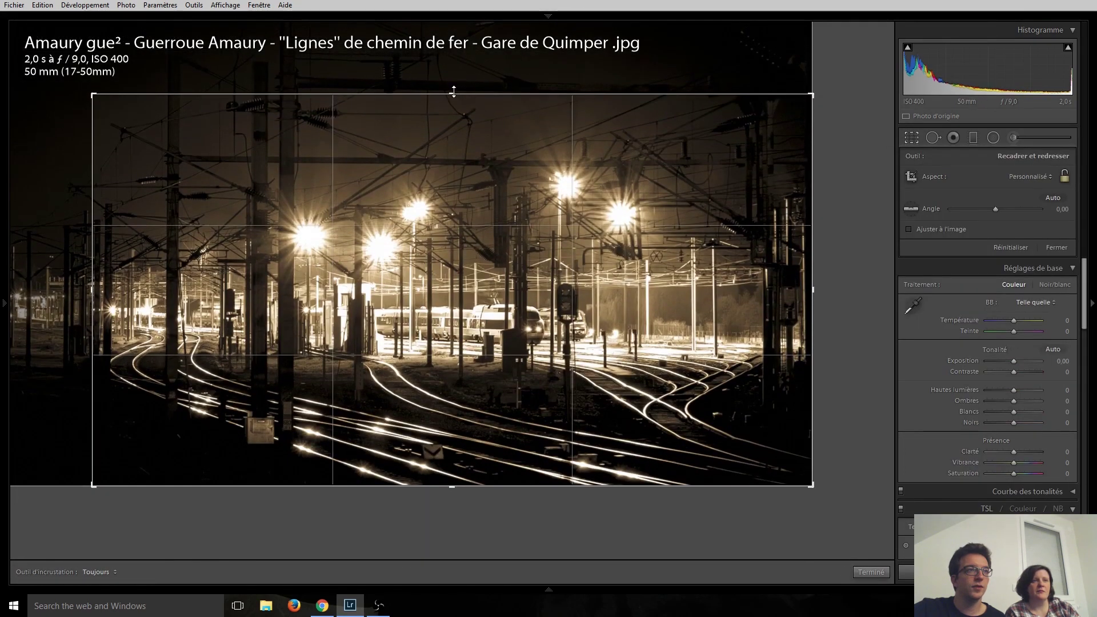
drag(91, 287, 58, 287)
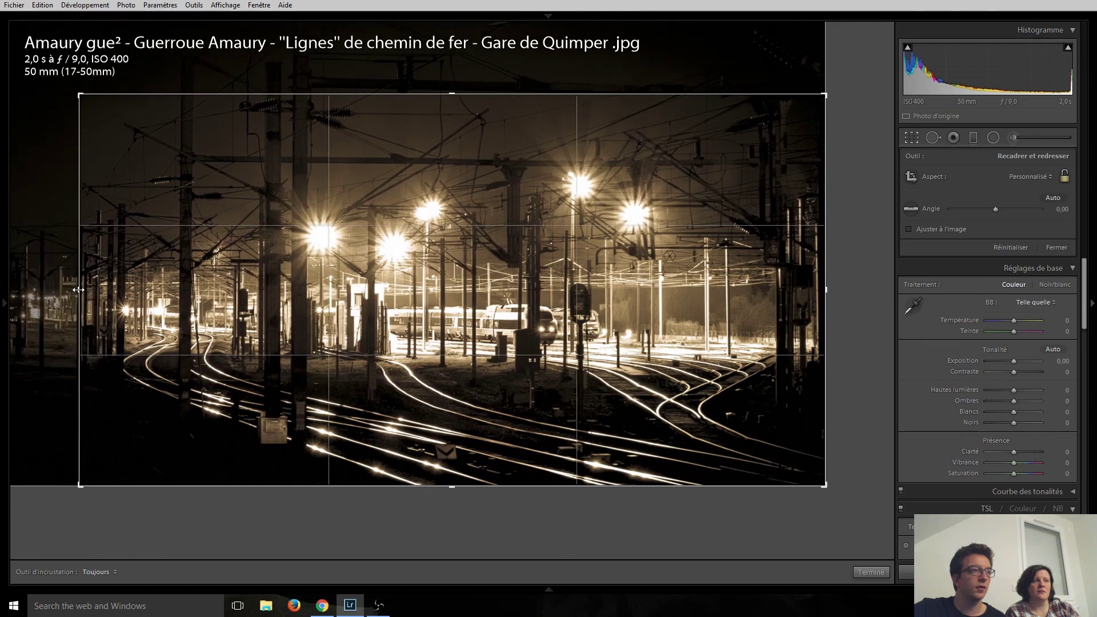
key(Return)
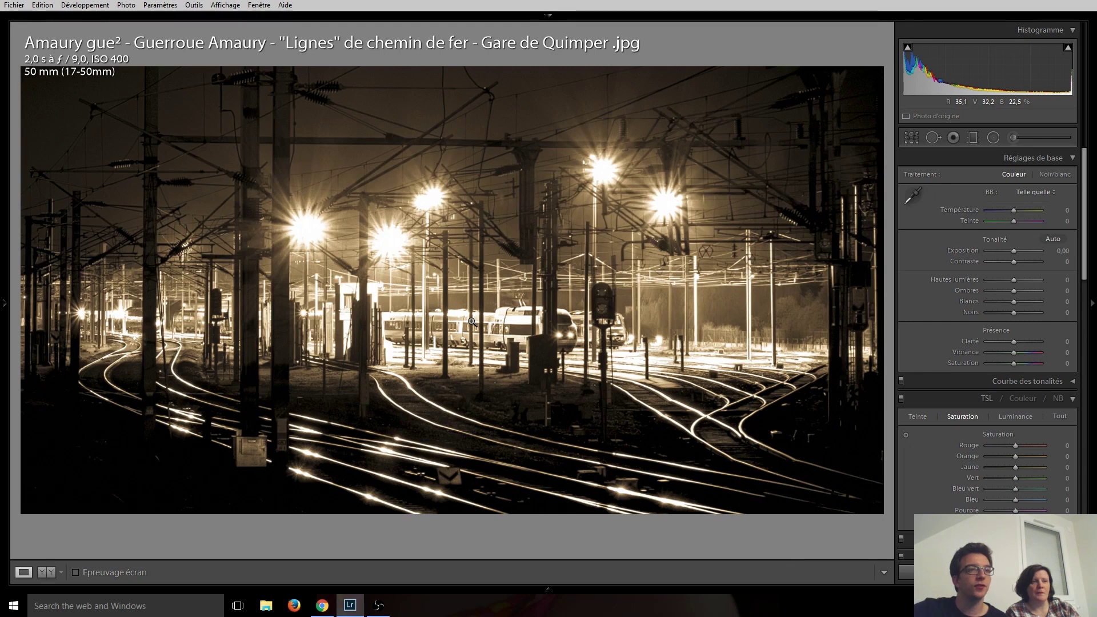
Zoom in on the train to inspect it, then return to the full-photo view.
click(501, 326)
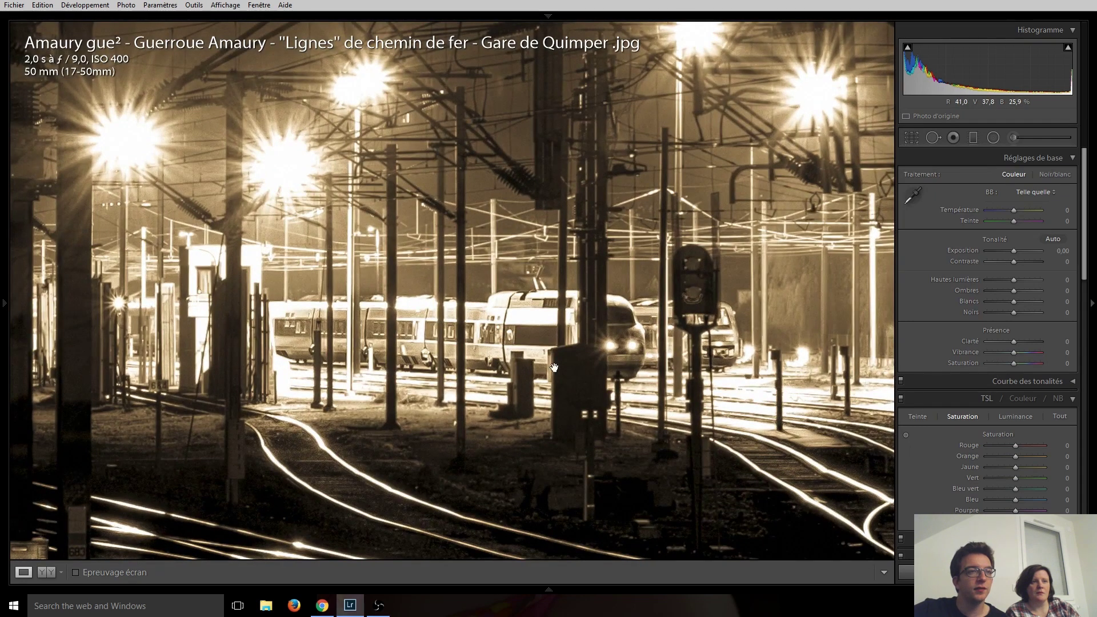
drag(642, 384, 512, 384)
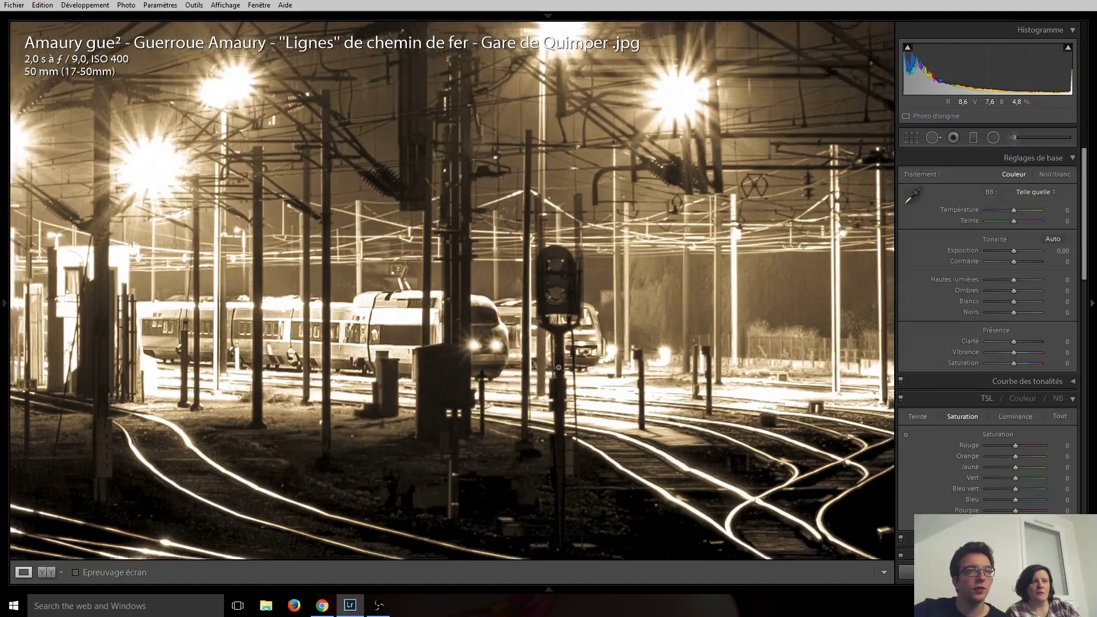
click(512, 384)
Try a vignette in Effets, then reset it so the photo has no vignette.
scroll(948, 324, down, 5)
scroll(940, 324, down, 5)
scroll(935, 324, down, 5)
scroll(935, 323, down, 5)
scroll(936, 323, down, 2)
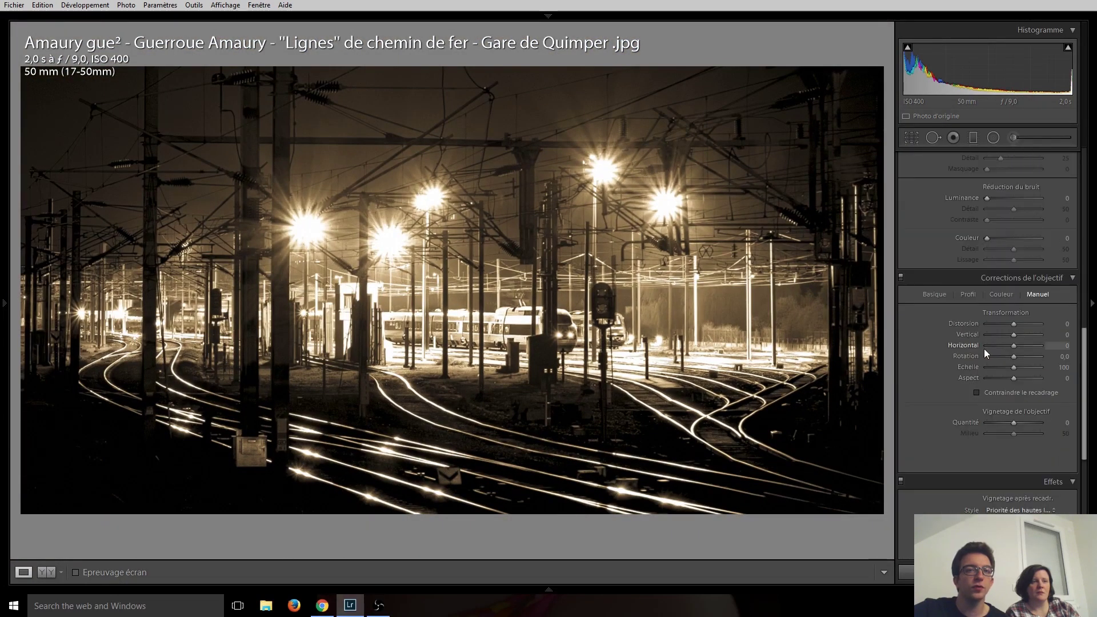
scroll(953, 330, down, 4)
drag(1010, 336, 1021, 337)
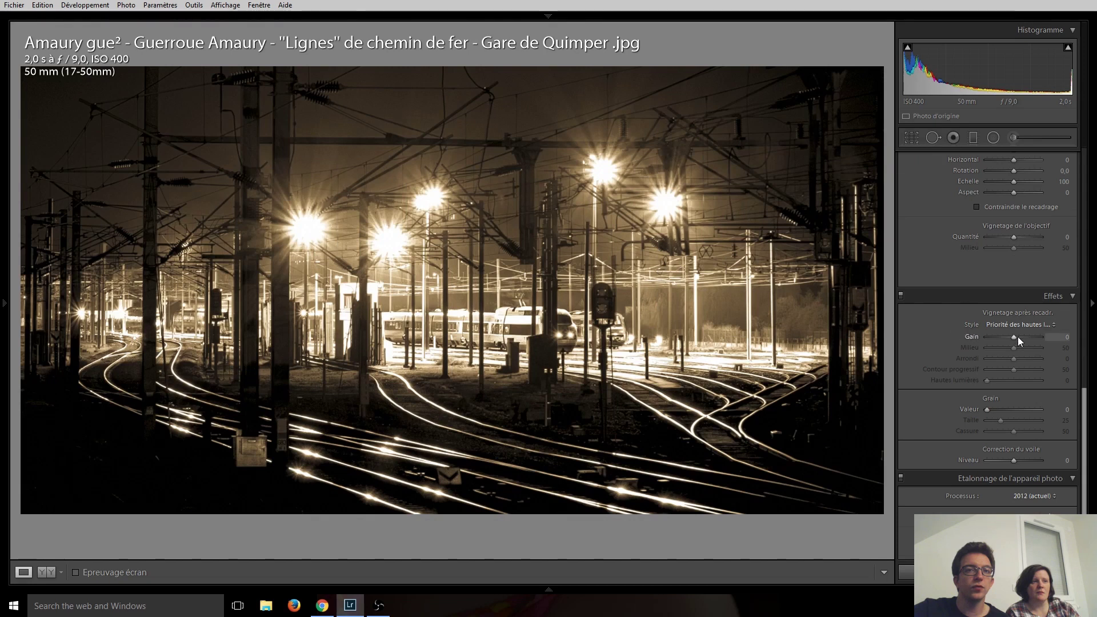
double_click(1021, 338)
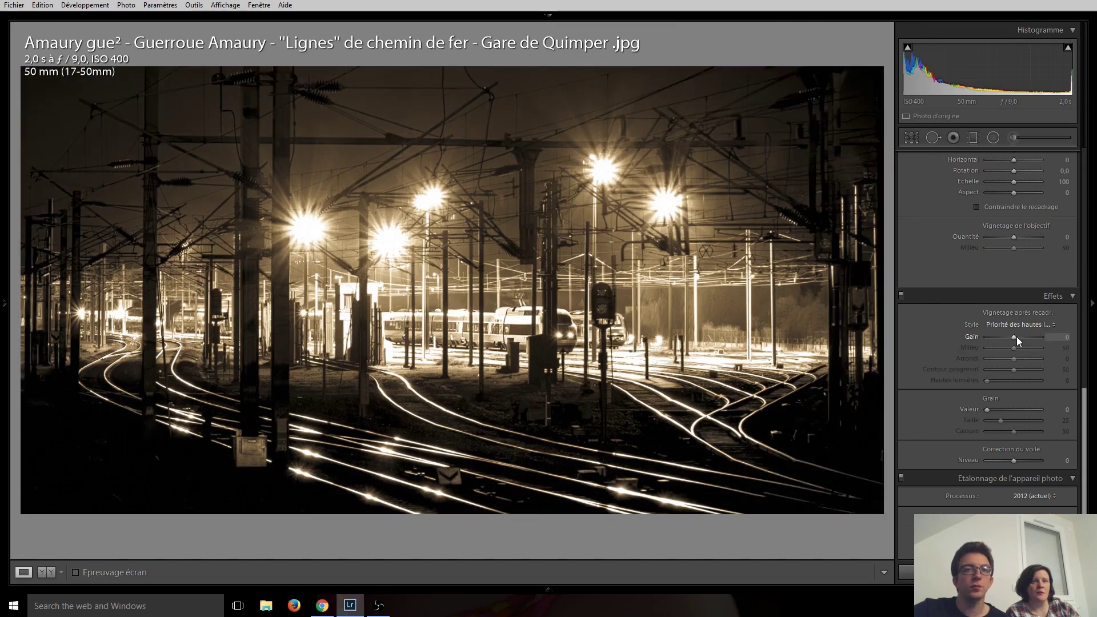
Set the Détail sharpening amount to 45, then advance to the colza field photo.
scroll(948, 325, up, 3)
scroll(949, 324, up, 2)
click(966, 295)
click(934, 294)
scroll(933, 296, up, 3)
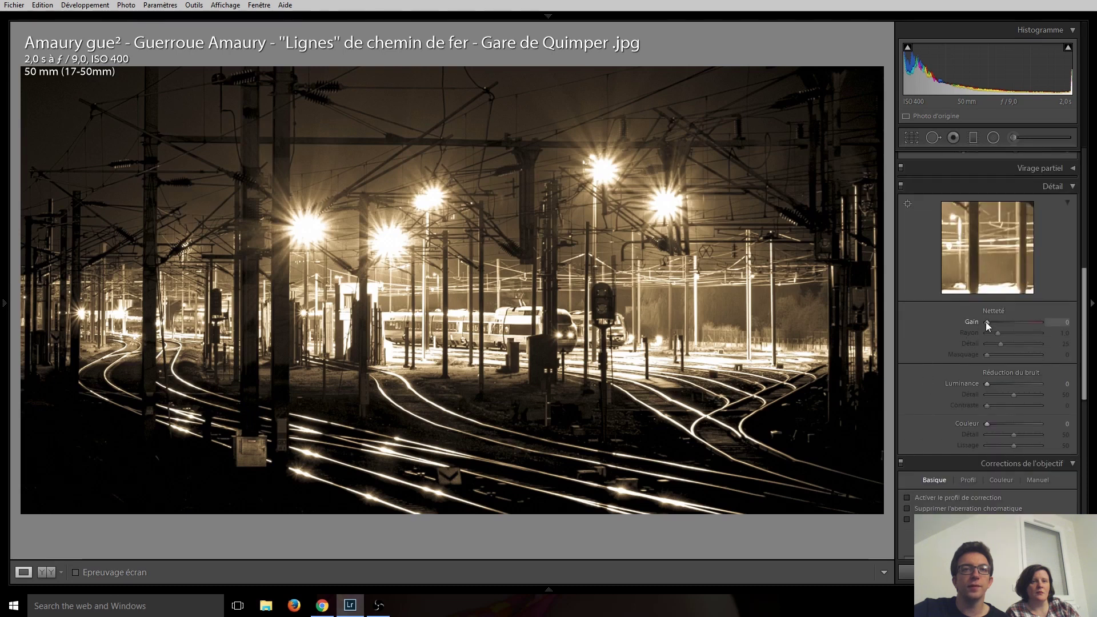
drag(986, 321, 1009, 321)
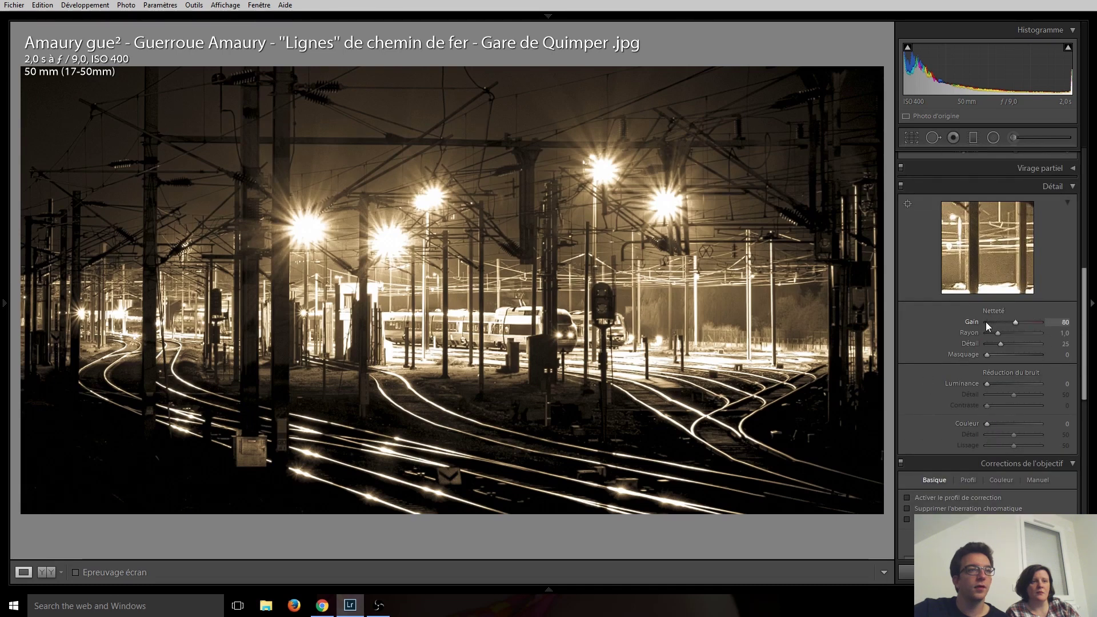
drag(986, 326, 987, 326)
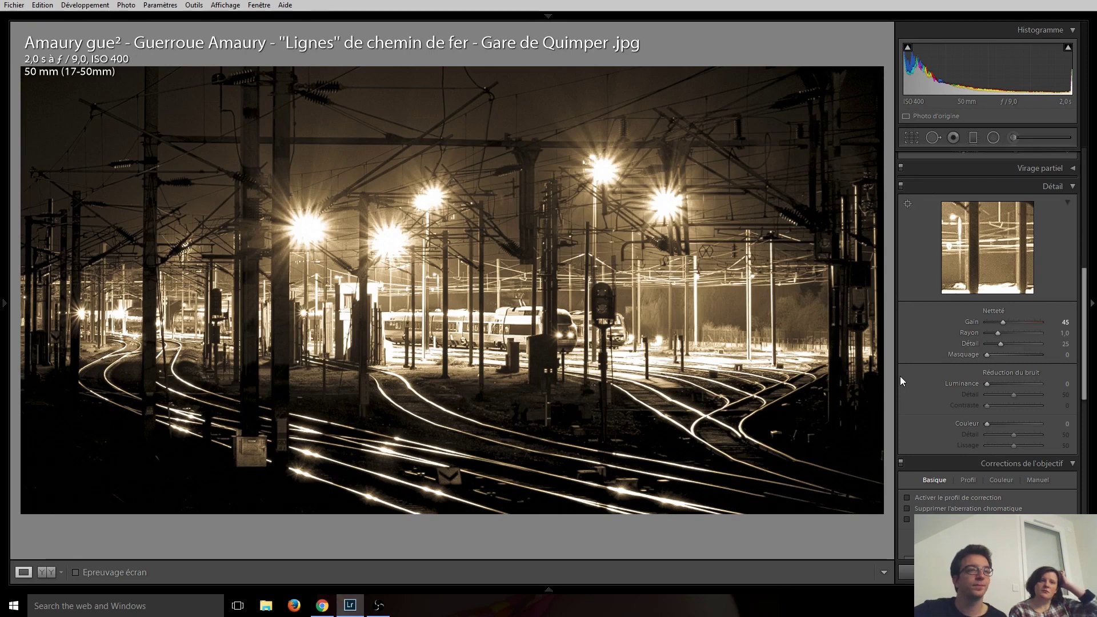
key(Right)
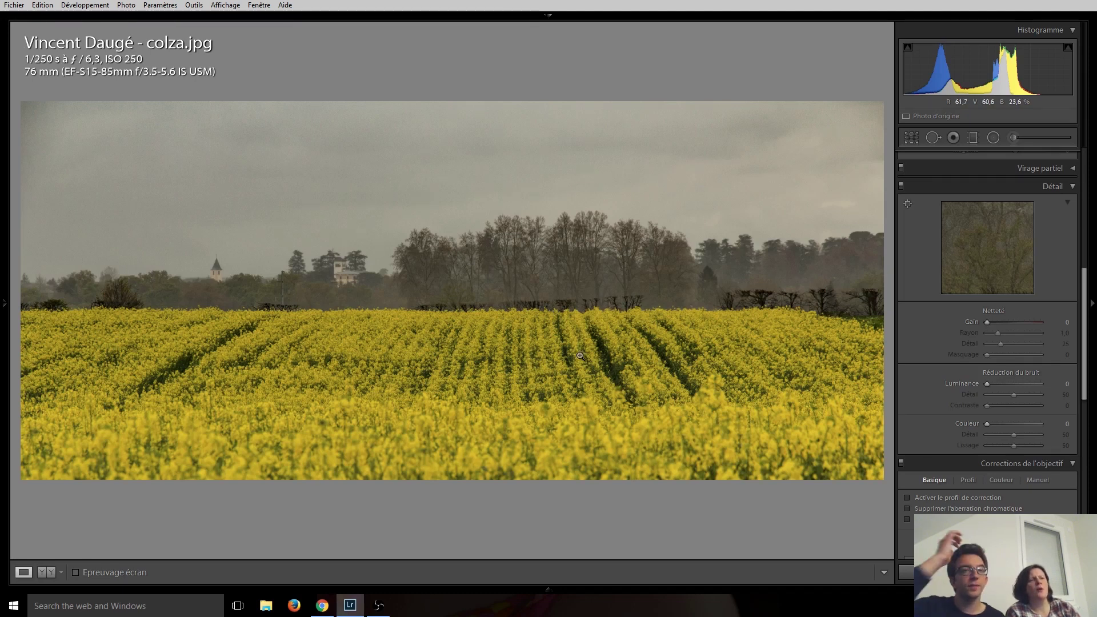
Test a clarity boost on the colza field photo, then reset Clarté to 0.
scroll(1037, 422, up, 5)
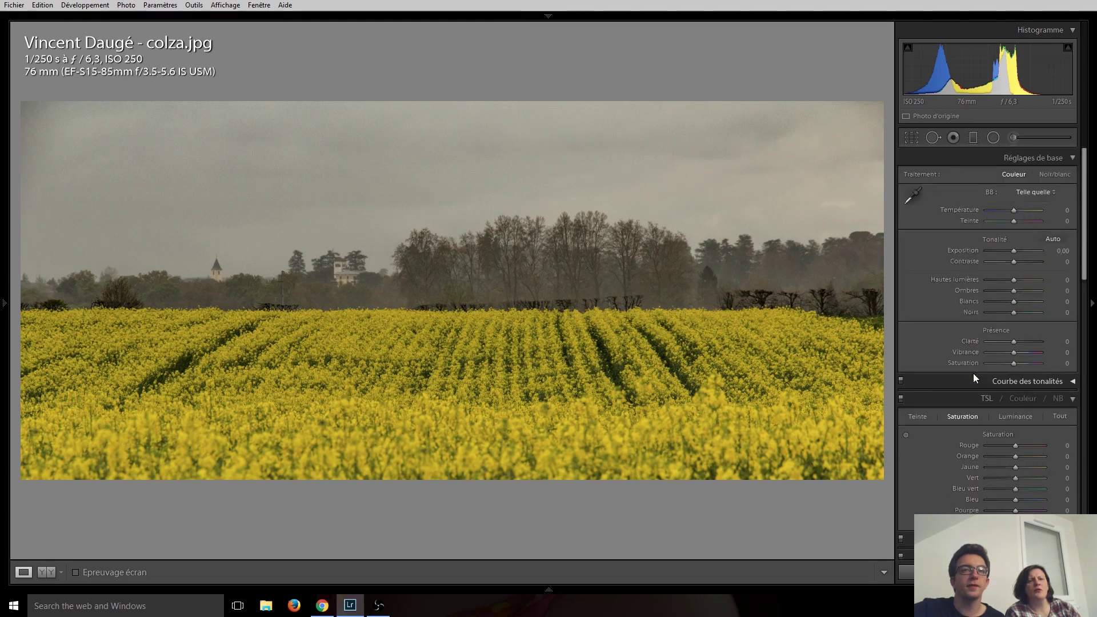
mouse_move(1013, 342)
mouse_down()
mouse_move(1080, 346)
mouse_move(1024, 343)
mouse_up()
double_click(1024, 343)
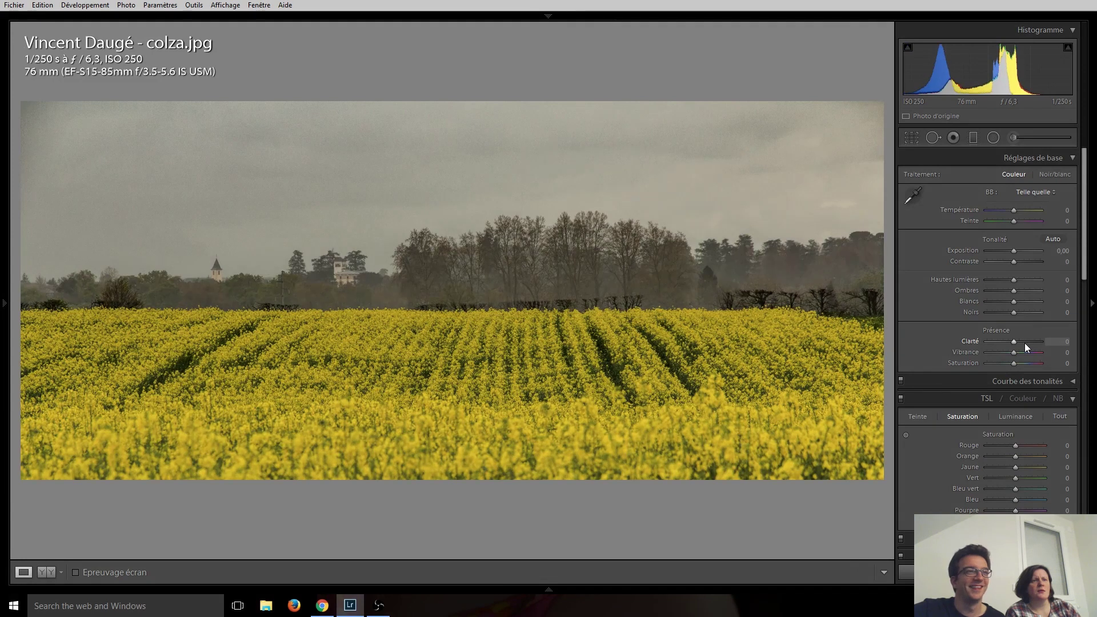
Add a graduated filter across the horizon with shadows at 0 and clarity 25.
click(973, 139)
drag(379, 236, 379, 306)
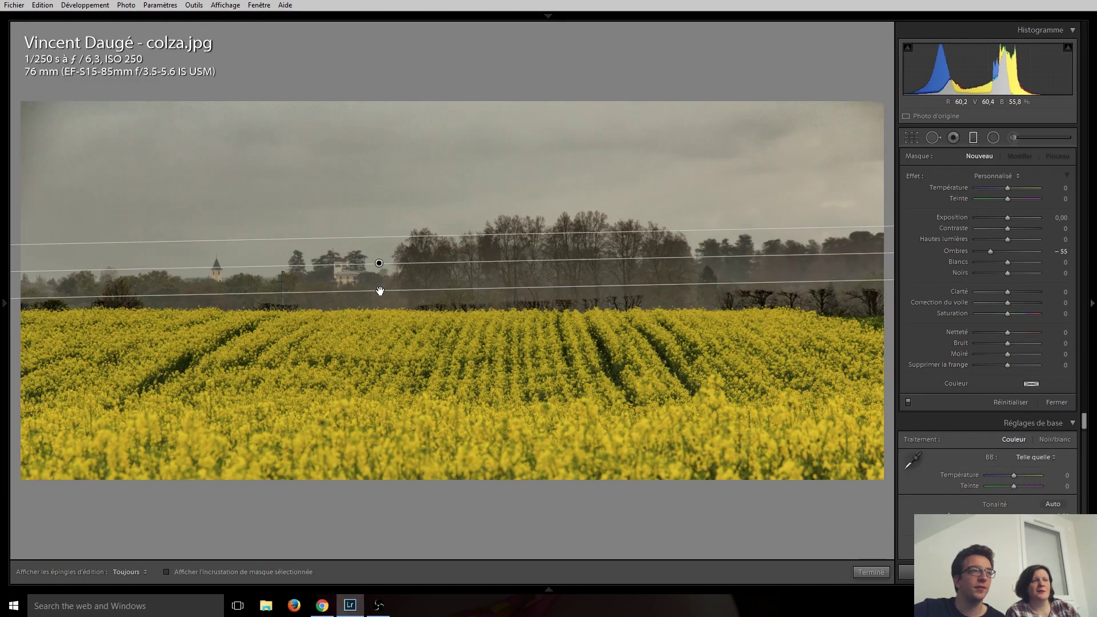
double_click(990, 251)
mouse_move(1008, 292)
mouse_down()
mouse_move(1026, 294)
mouse_move(1015, 291)
mouse_up()
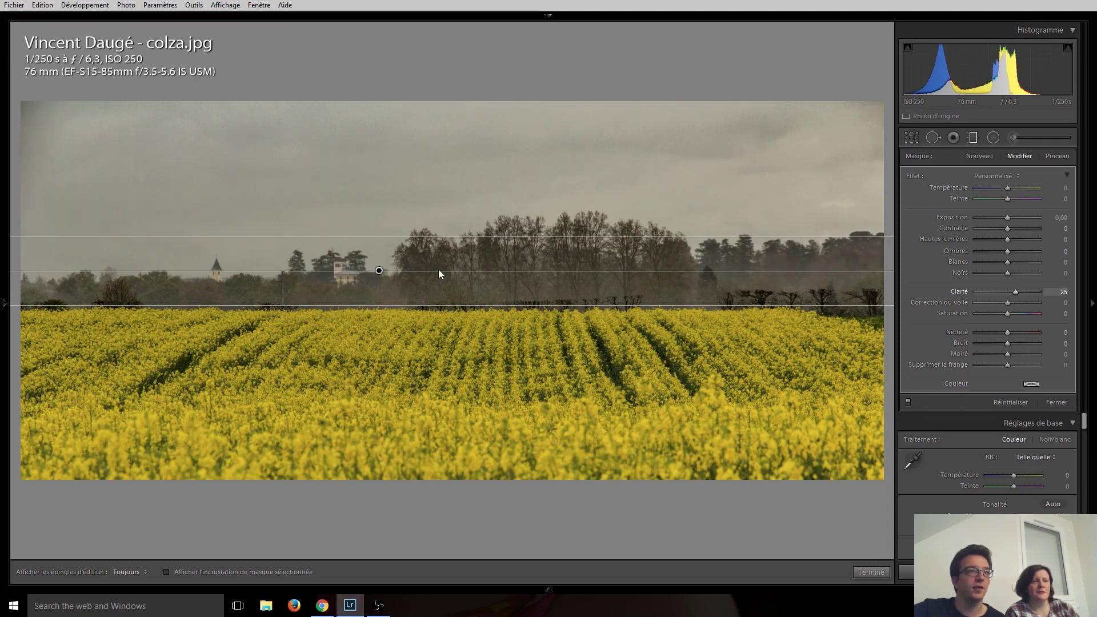
drag(384, 306, 390, 353)
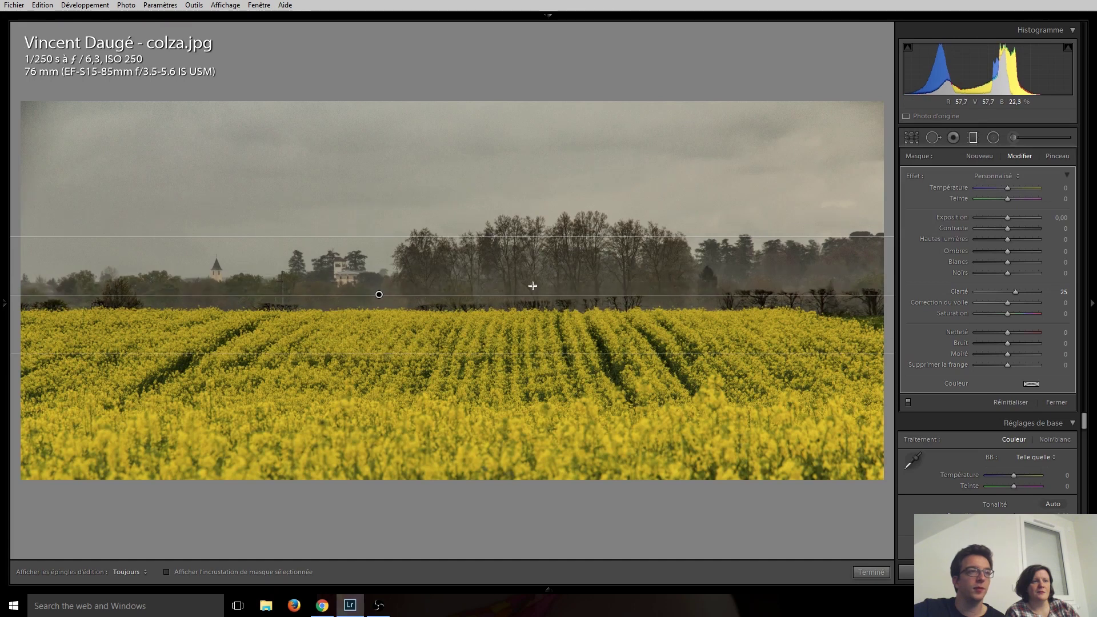
click(971, 138)
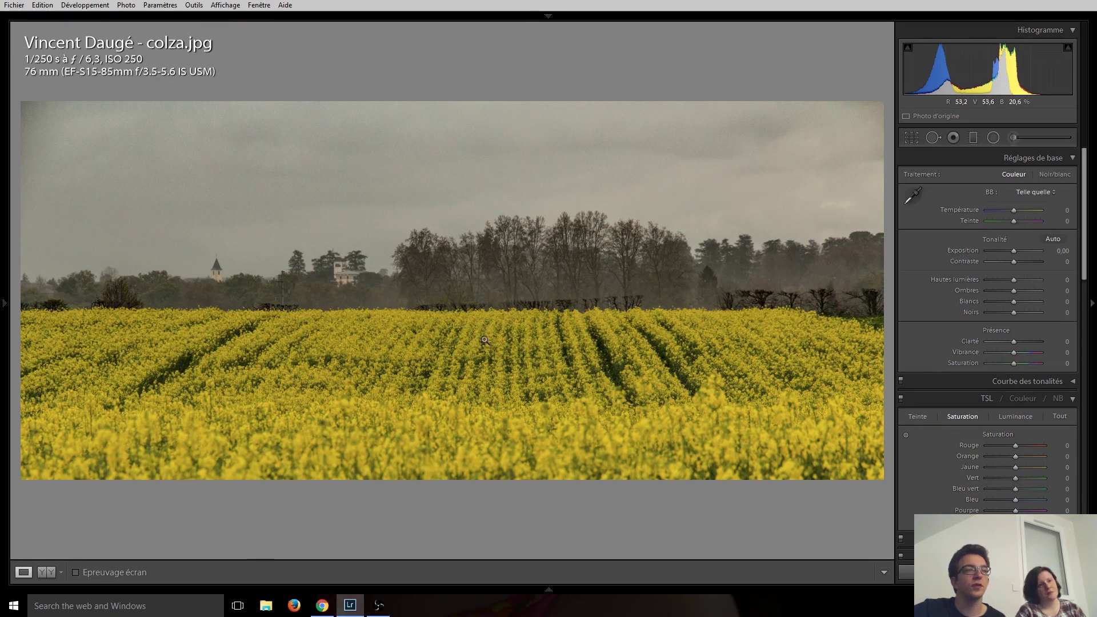
Zoom in to inspect the rapeseed rows up close, then zoom back out.
click(485, 340)
mouse_move(482, 368)
mouse_down()
mouse_move(417, 330)
mouse_move(444, 328)
mouse_move(431, 326)
mouse_up()
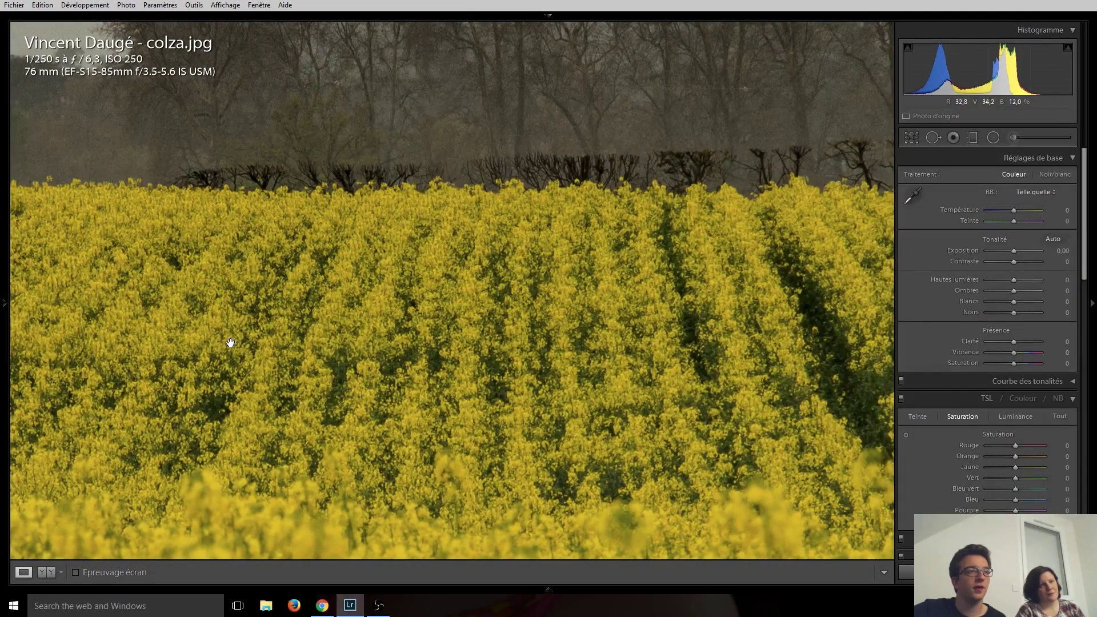
click(377, 342)
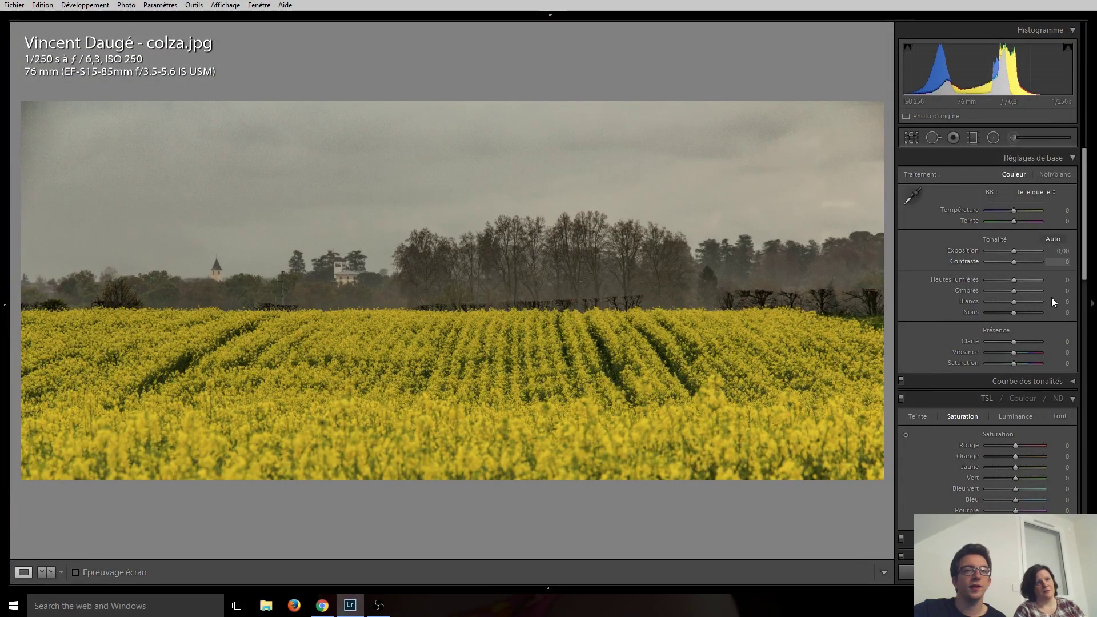
Set Blancs to +60, Noirs to −15 and Exposition to +0,20 on the colza photo.
drag(1015, 301, 1016, 303)
scroll(1015, 301, up, 8)
scroll(1014, 300, up, 1)
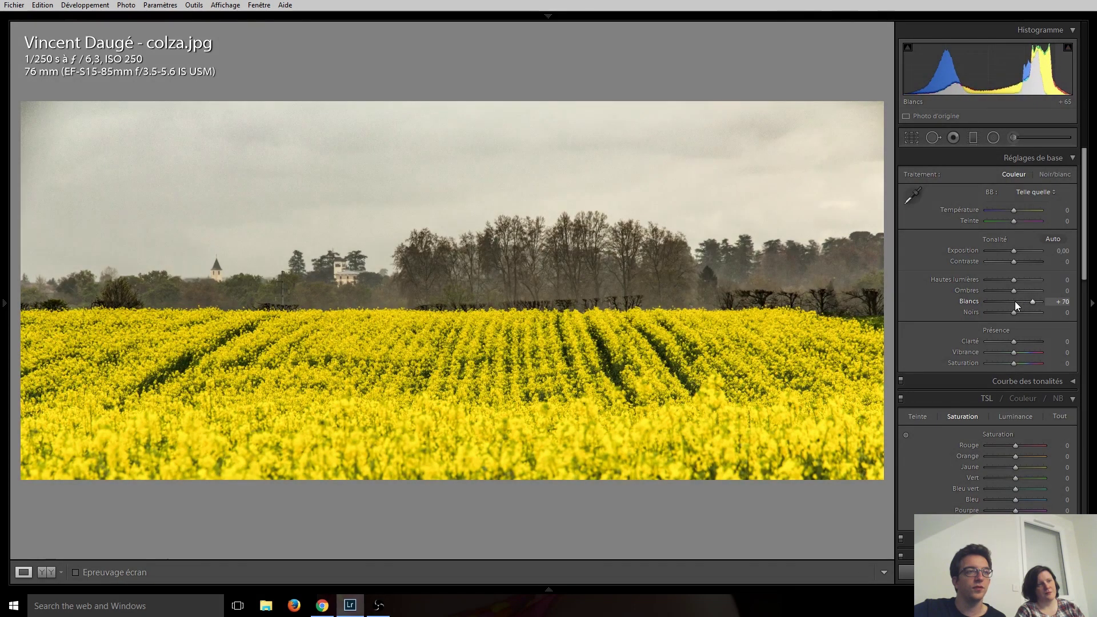
scroll(1015, 301, down, 2)
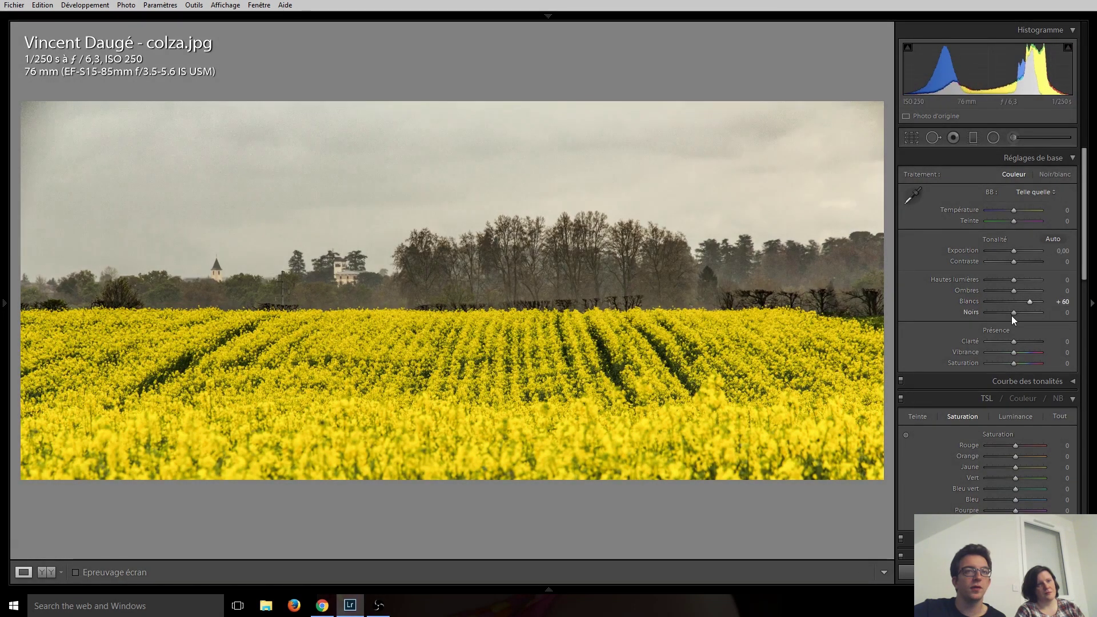
scroll(1012, 316, down, 3)
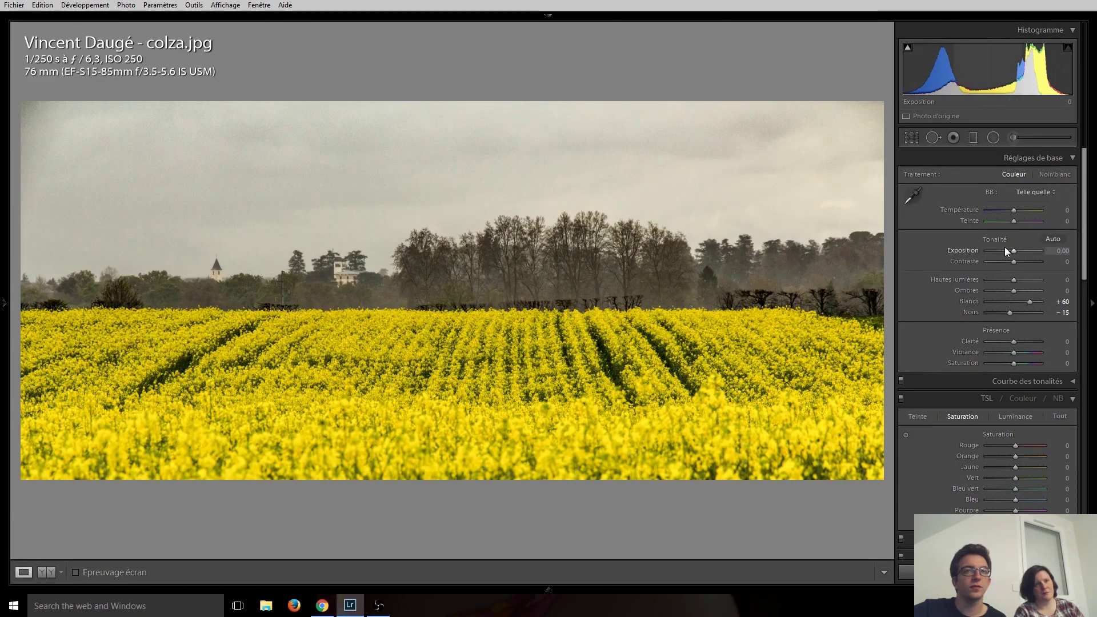
scroll(1010, 248, up, 3)
scroll(1010, 248, down, 1)
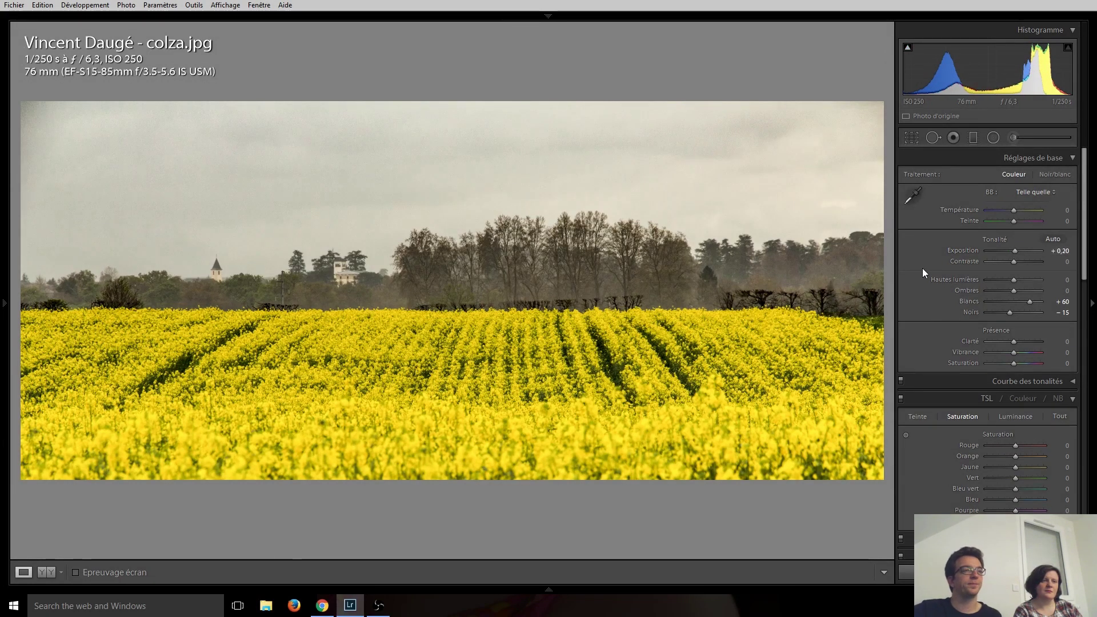
Advance to the Moulin de Theux stone mill houses photo.
key(Right)
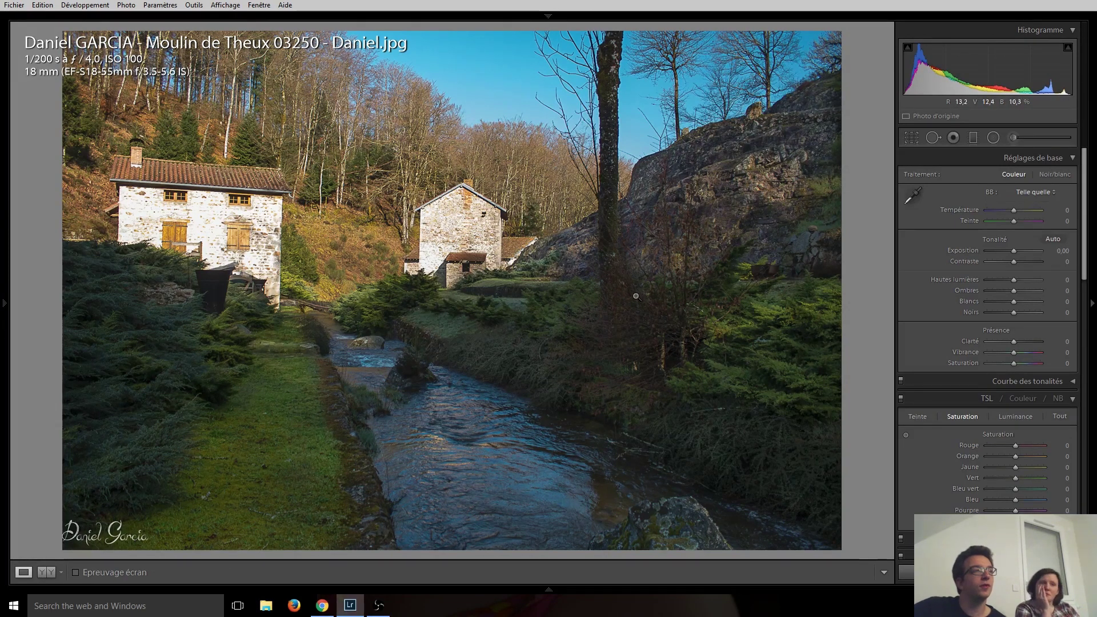
Advance to the Moulin à eau waterfall photo and raise its Exposition to +0,90.
key(Right)
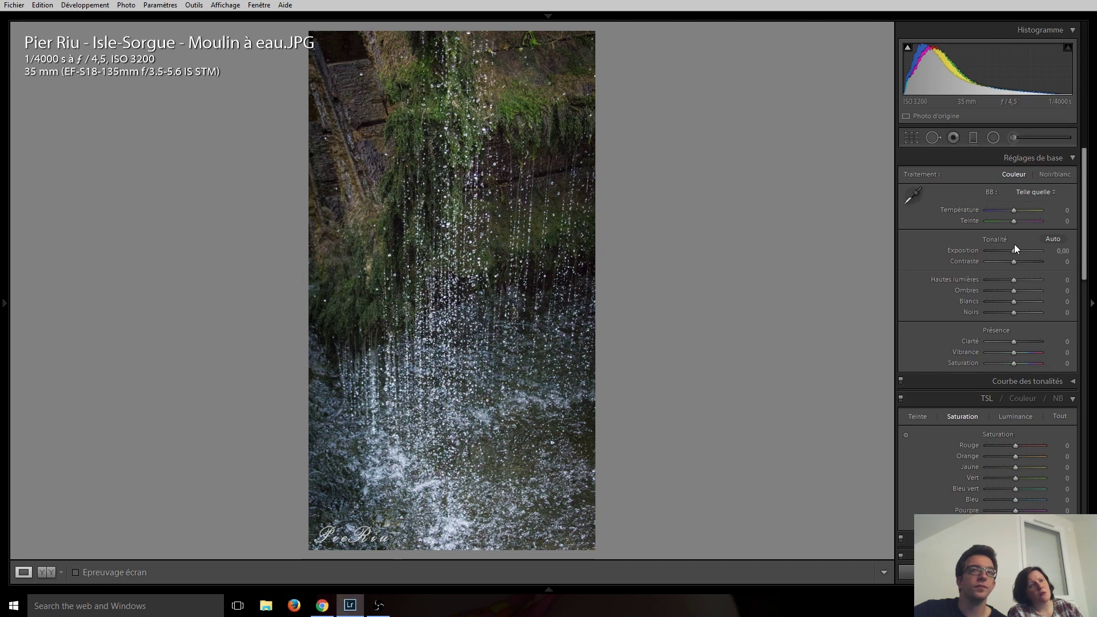
key(Up)
key(Up)
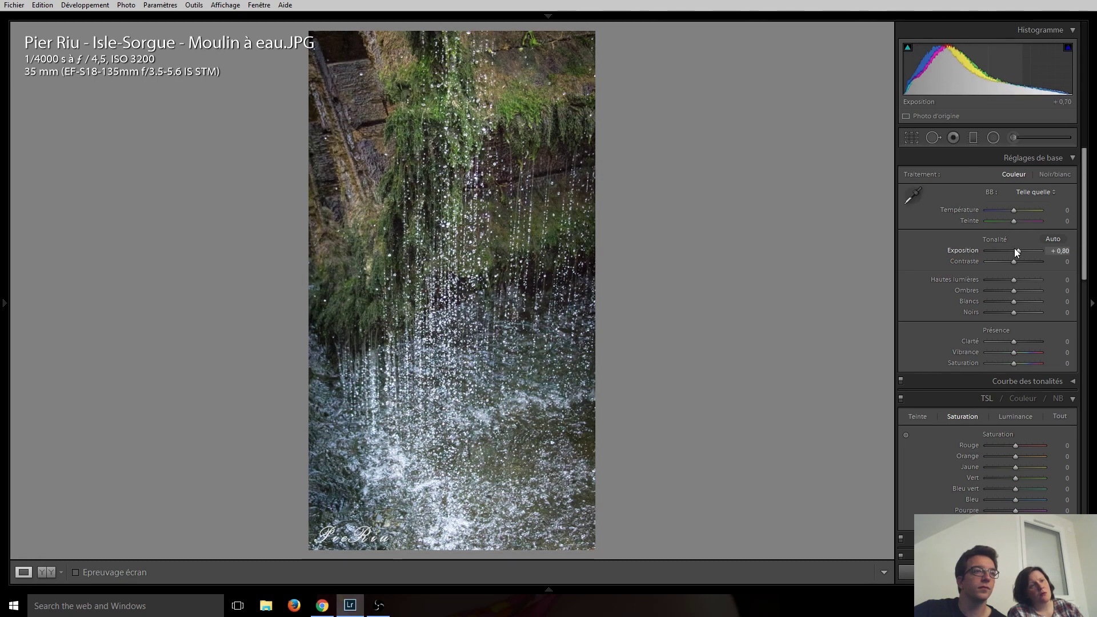
key(Up)
key(Down)
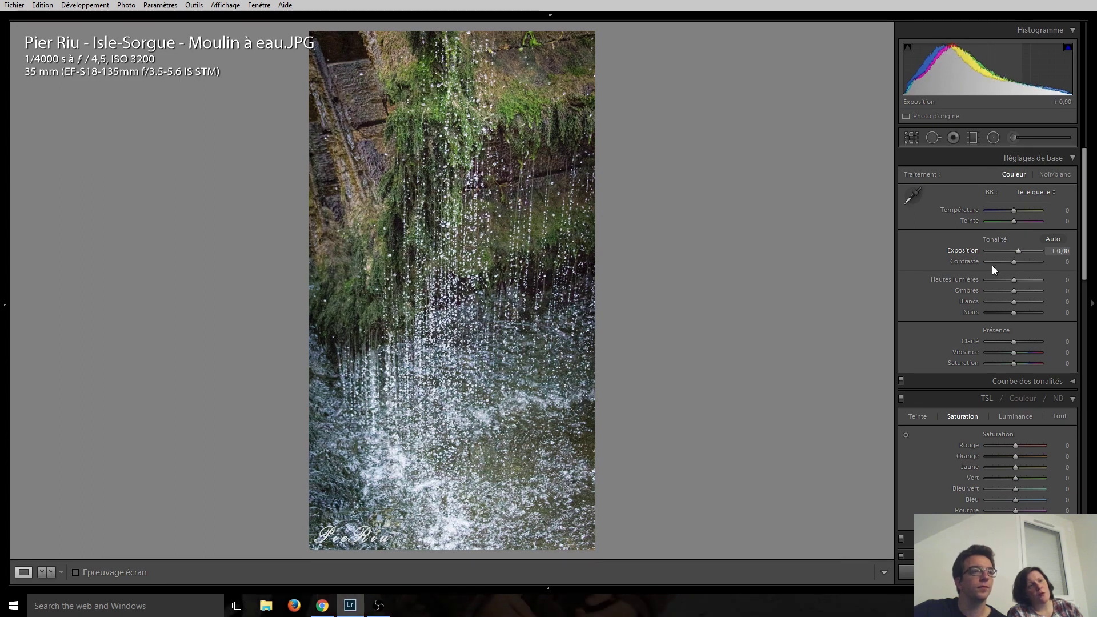
Straighten the waterfall photo to a −1,30 angle and apply it.
click(912, 137)
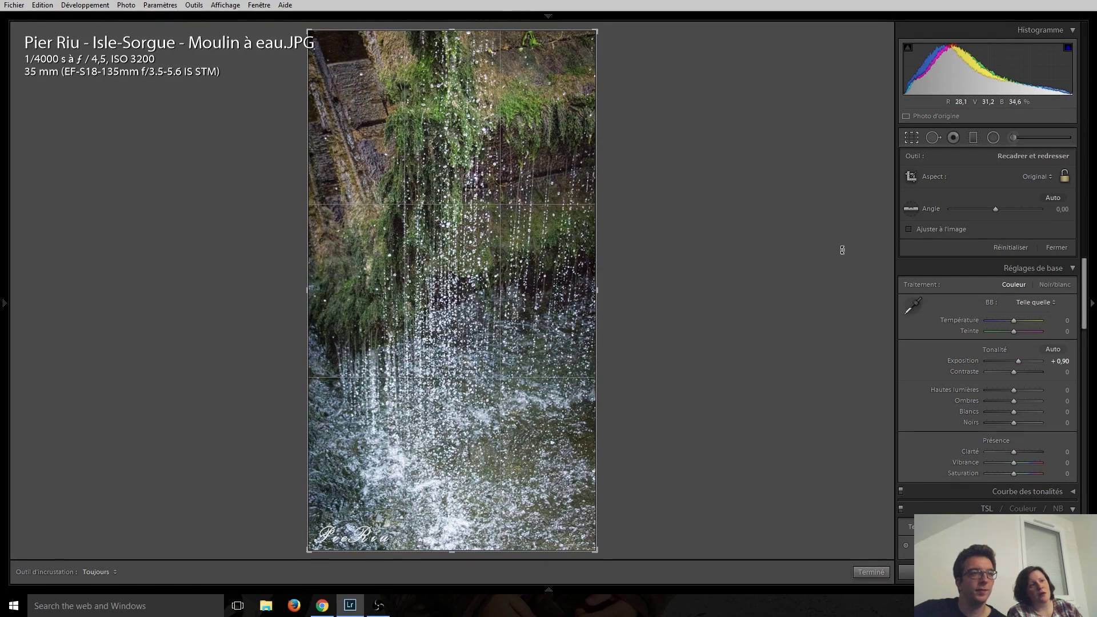
click(997, 210)
drag(997, 211, 998, 210)
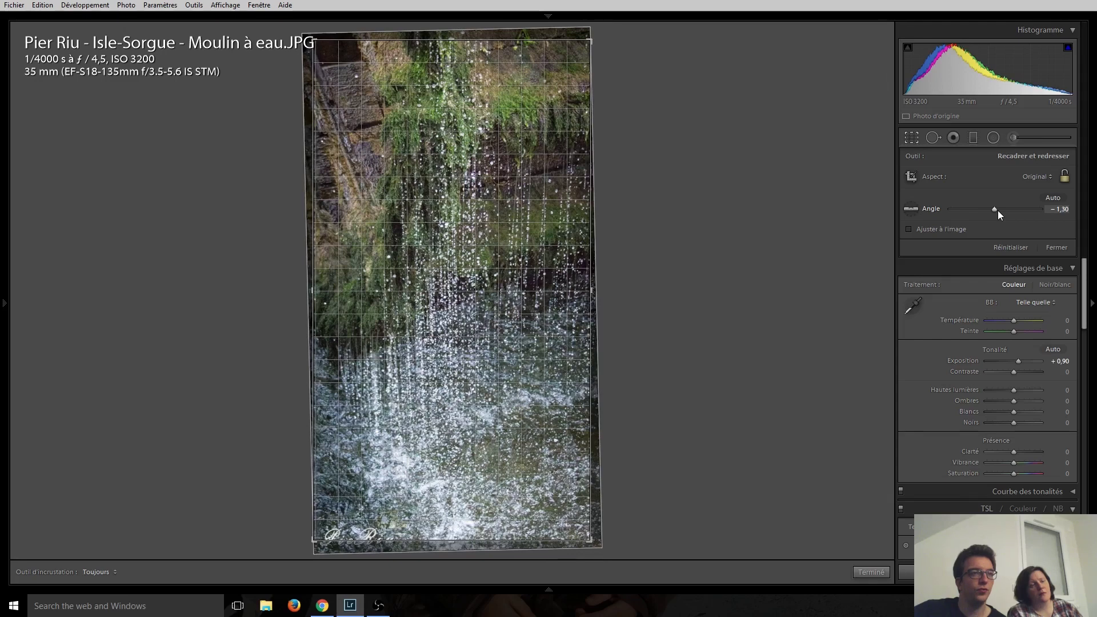
key(Return)
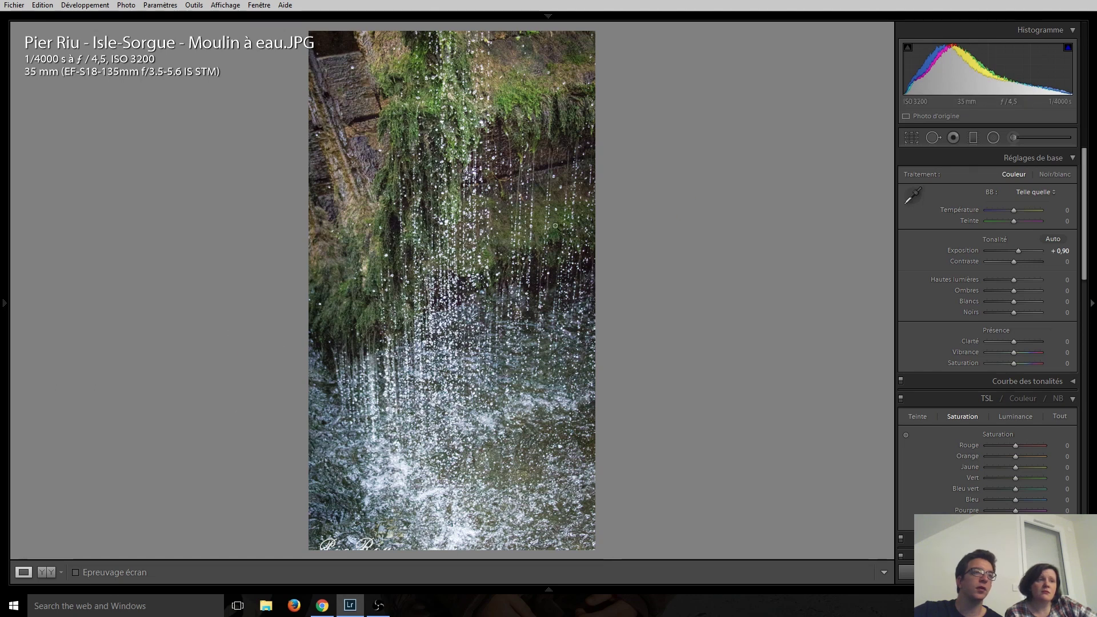
Recrop the waterfall photo tighter by pulling in the left and top edges.
click(912, 137)
mouse_move(316, 265)
mouse_down()
mouse_move(333, 287)
mouse_move(325, 290)
mouse_up()
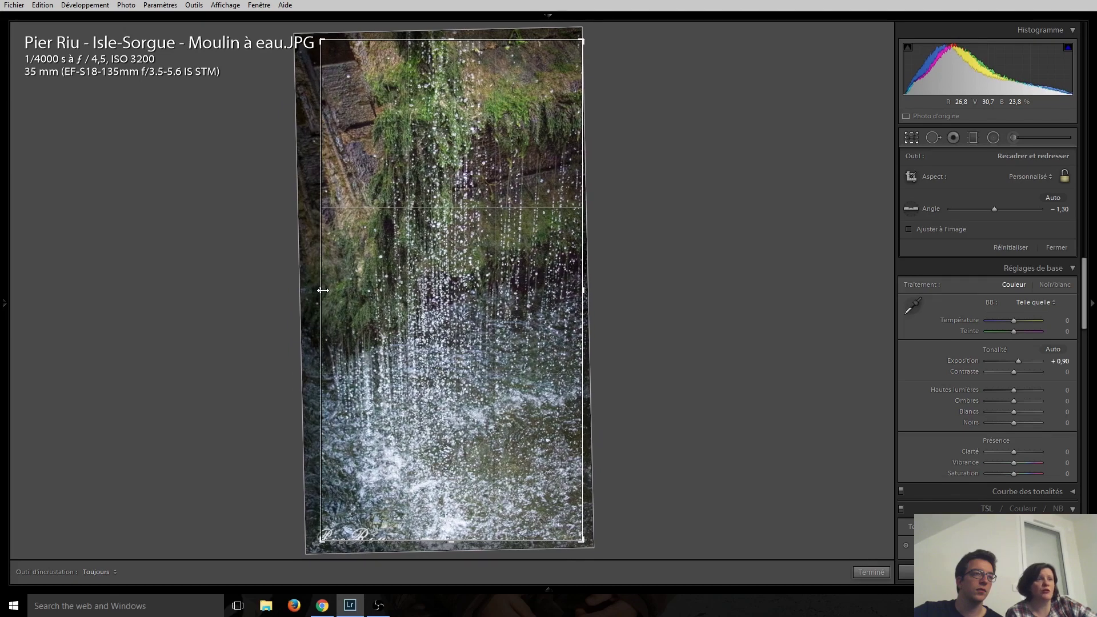
mouse_move(451, 43)
mouse_down()
mouse_move(450, 131)
mouse_move(451, 41)
mouse_up()
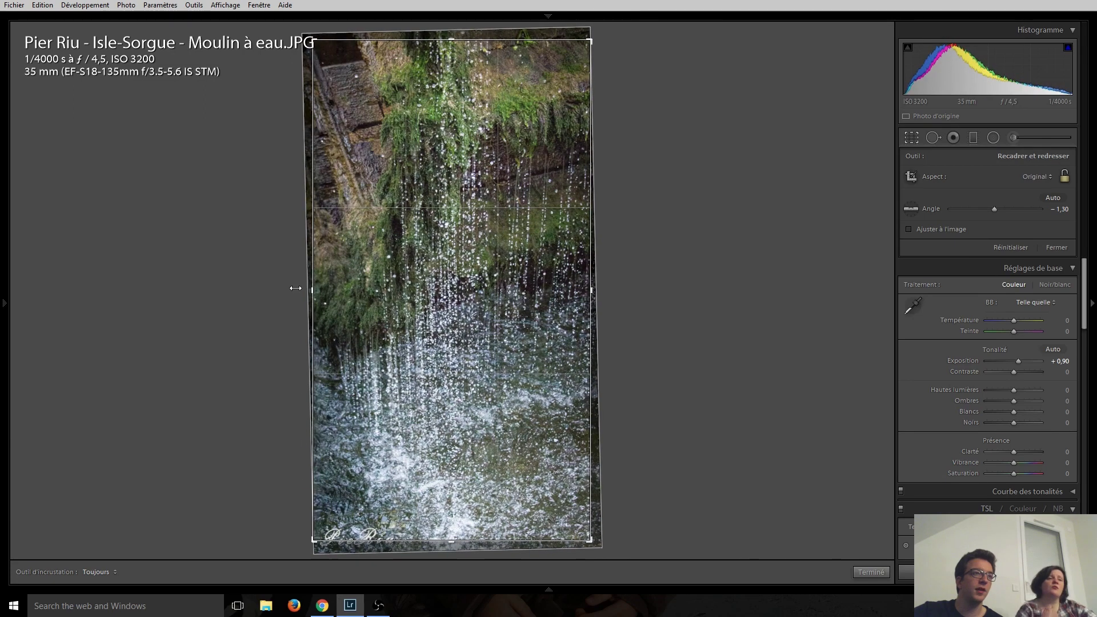
key(Return)
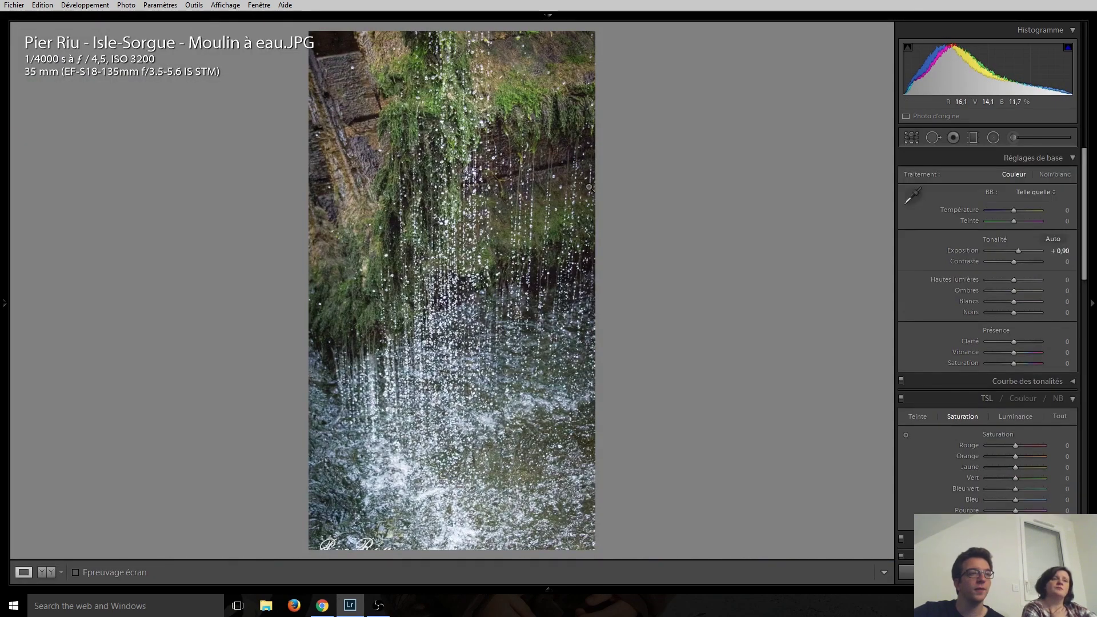
click(478, 374)
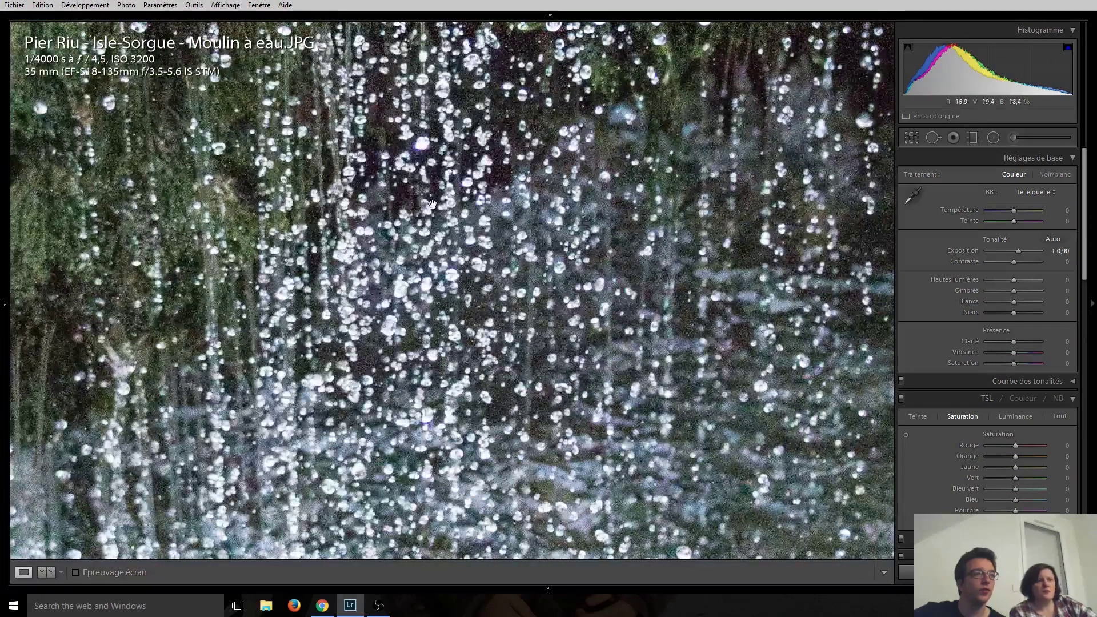
click(478, 375)
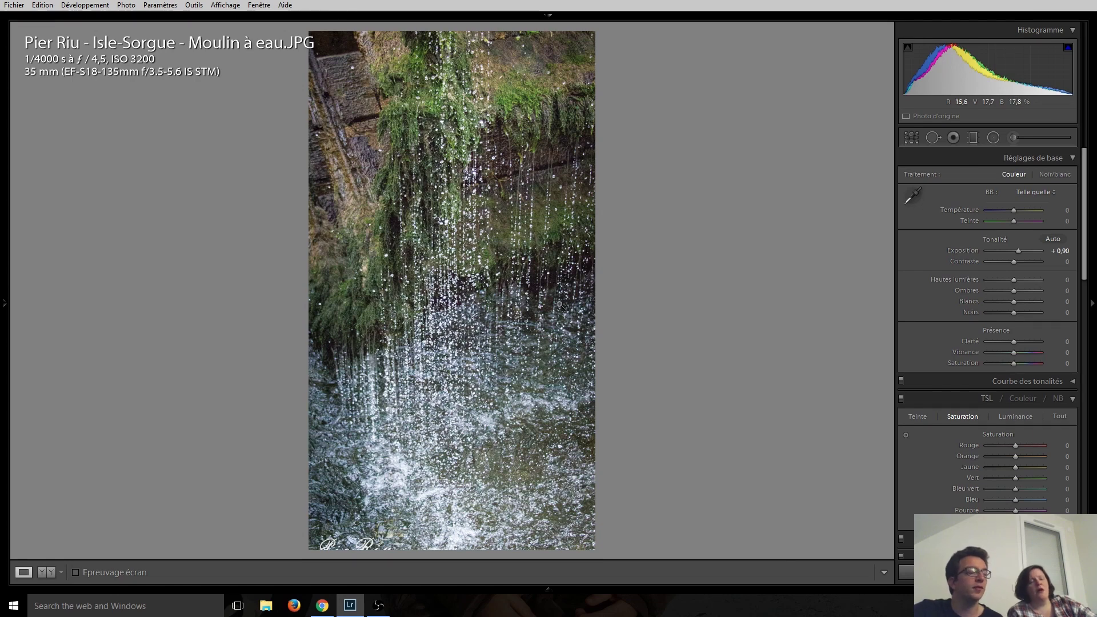
click(502, 318)
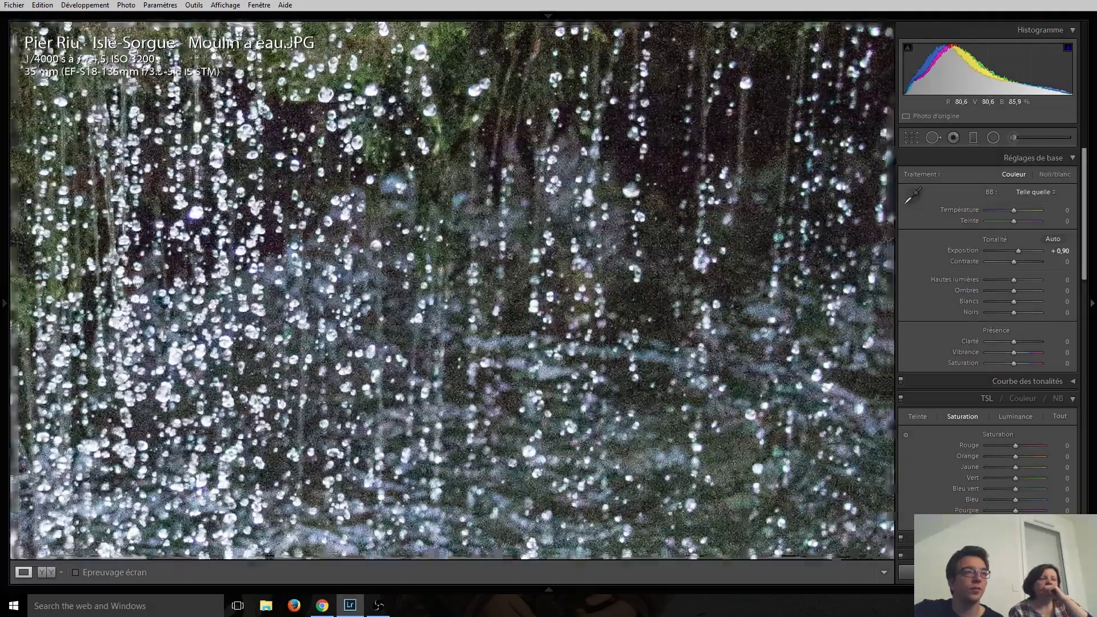
click(486, 389)
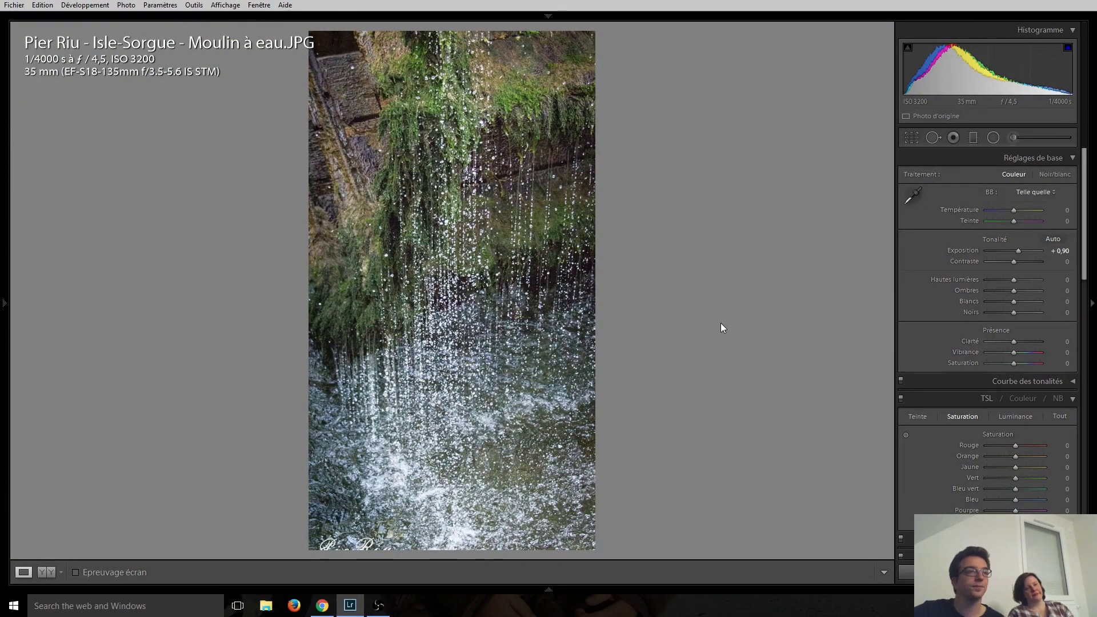
Advance past the handwritten letter to IMG_1530.jpg, the stone stairway photo.
key(Right)
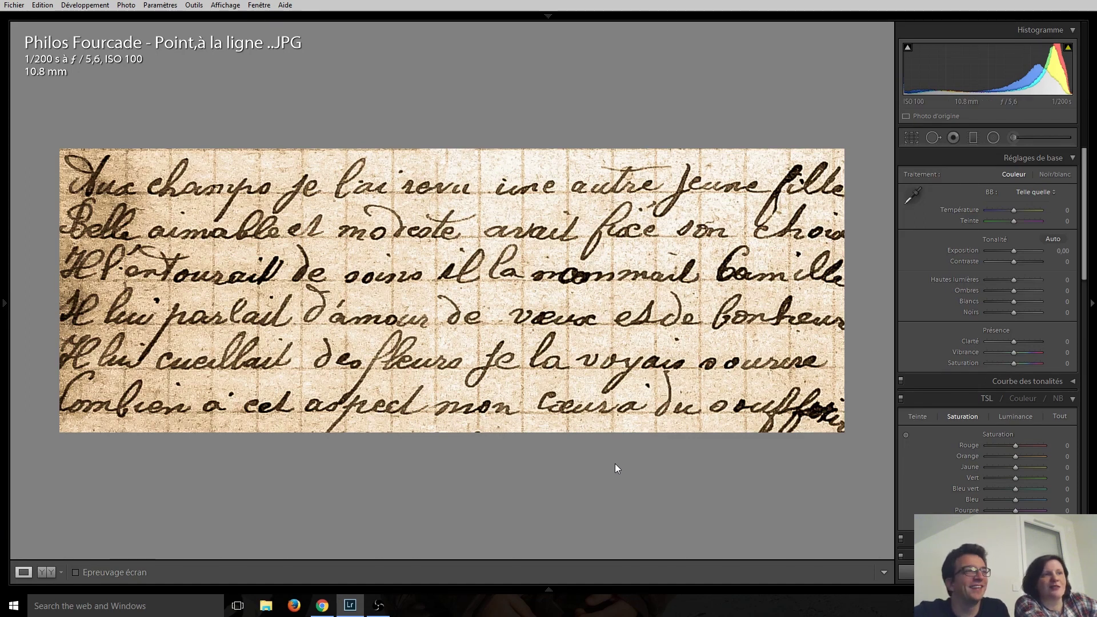
key(Right)
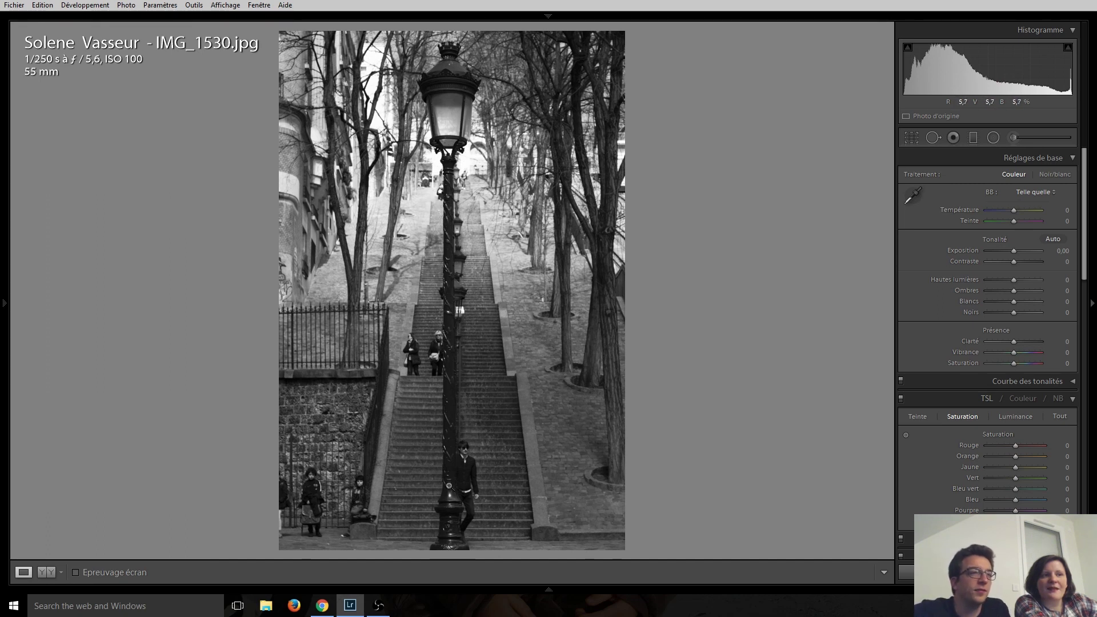
Zoom to 1:1 on the man, lamp post, children and two women, returning to full view each time.
click(465, 482)
click(471, 383)
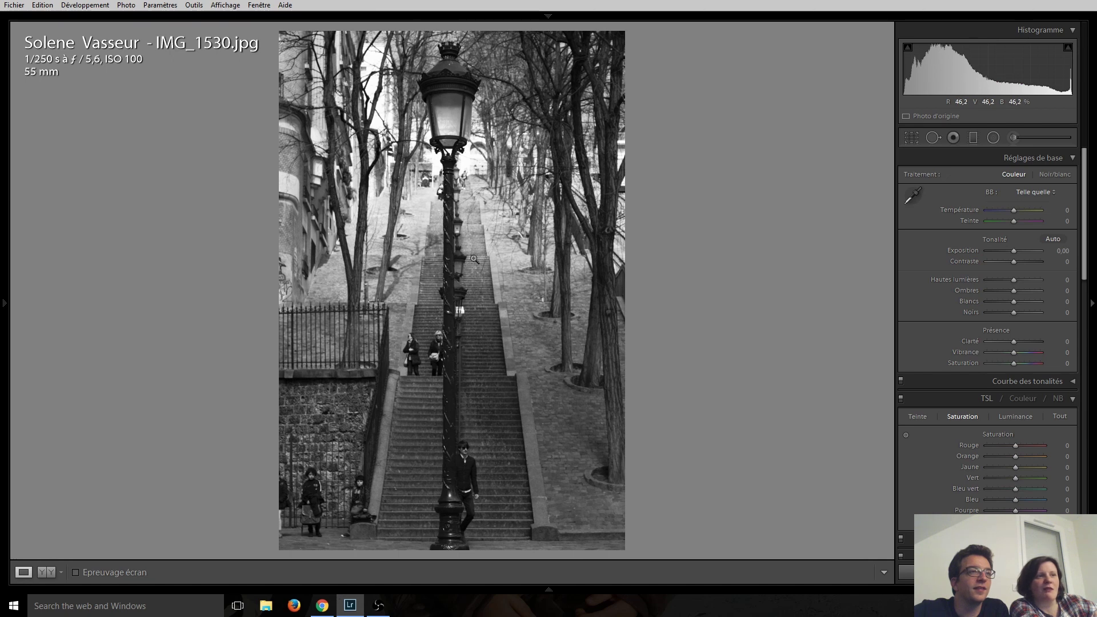
click(458, 187)
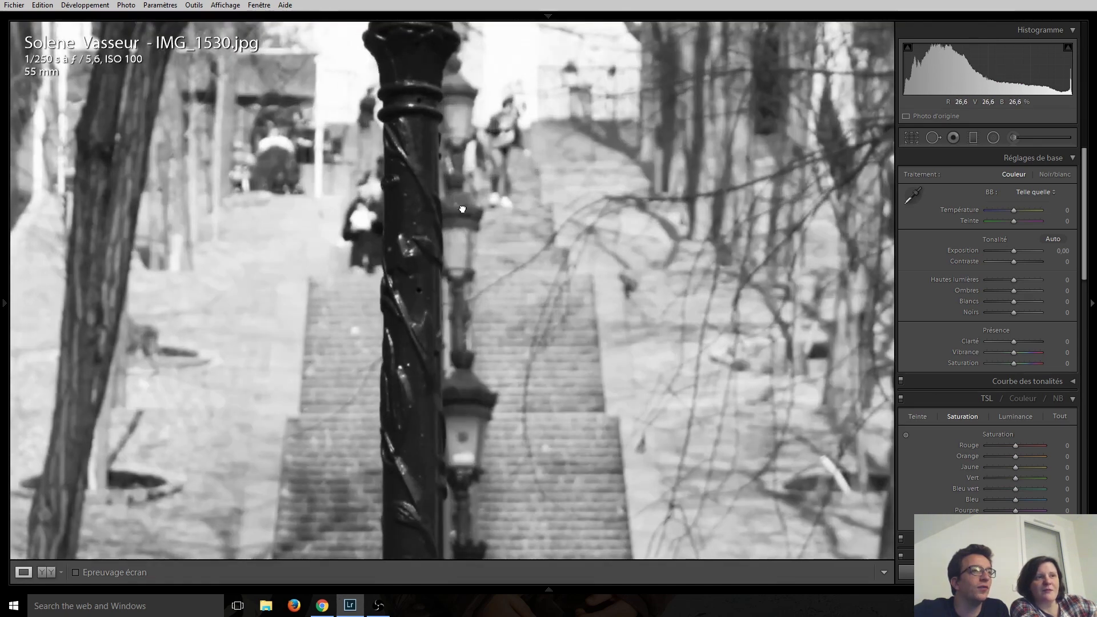
click(462, 209)
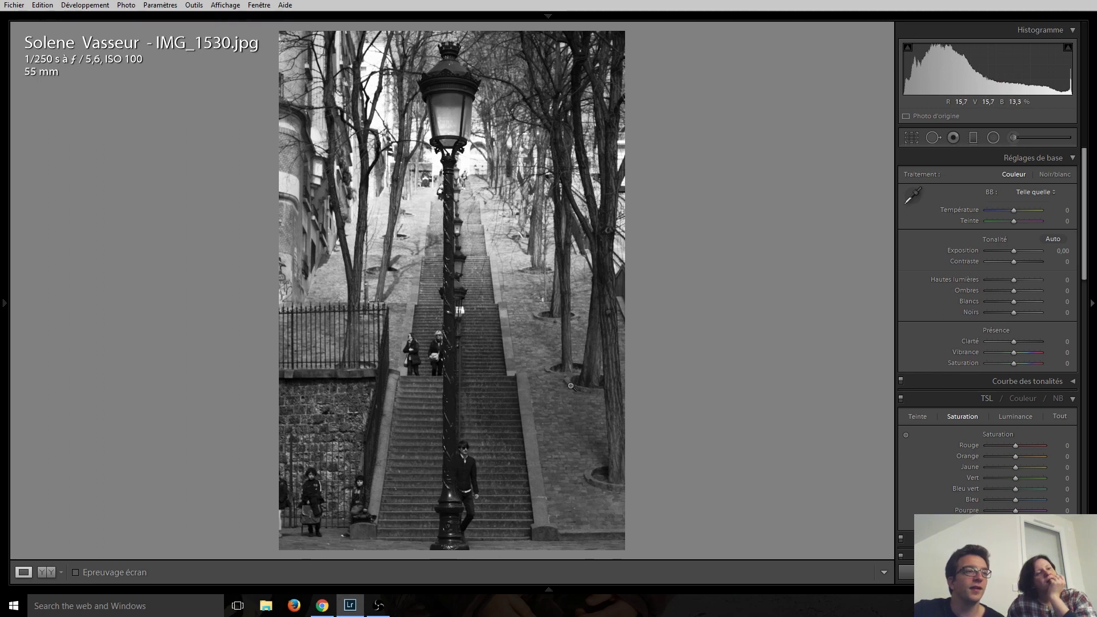
click(305, 461)
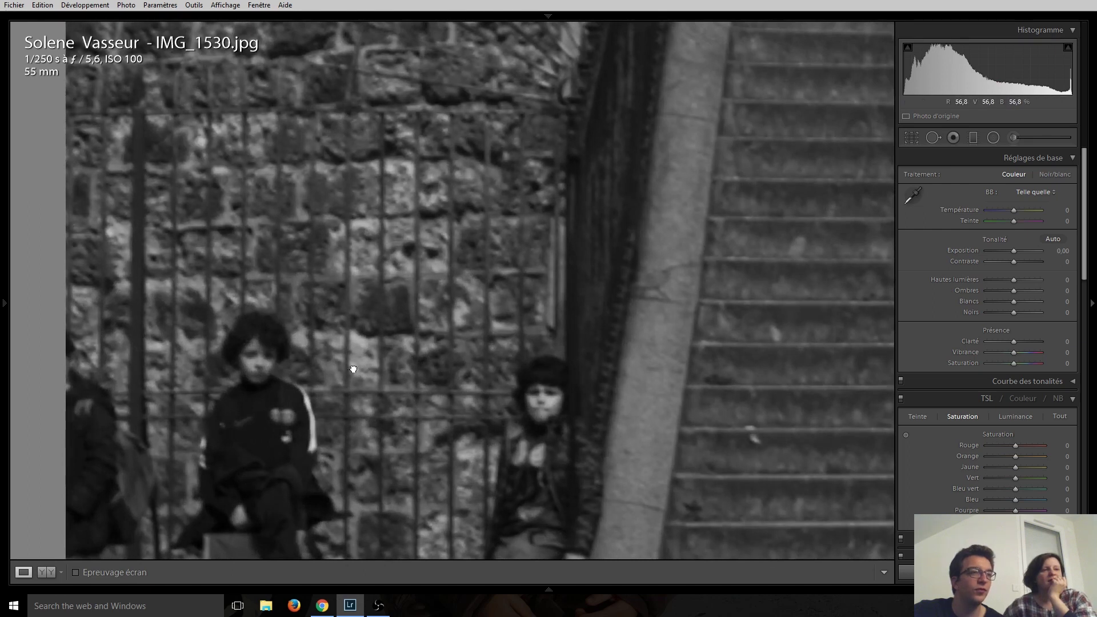
click(353, 369)
click(422, 355)
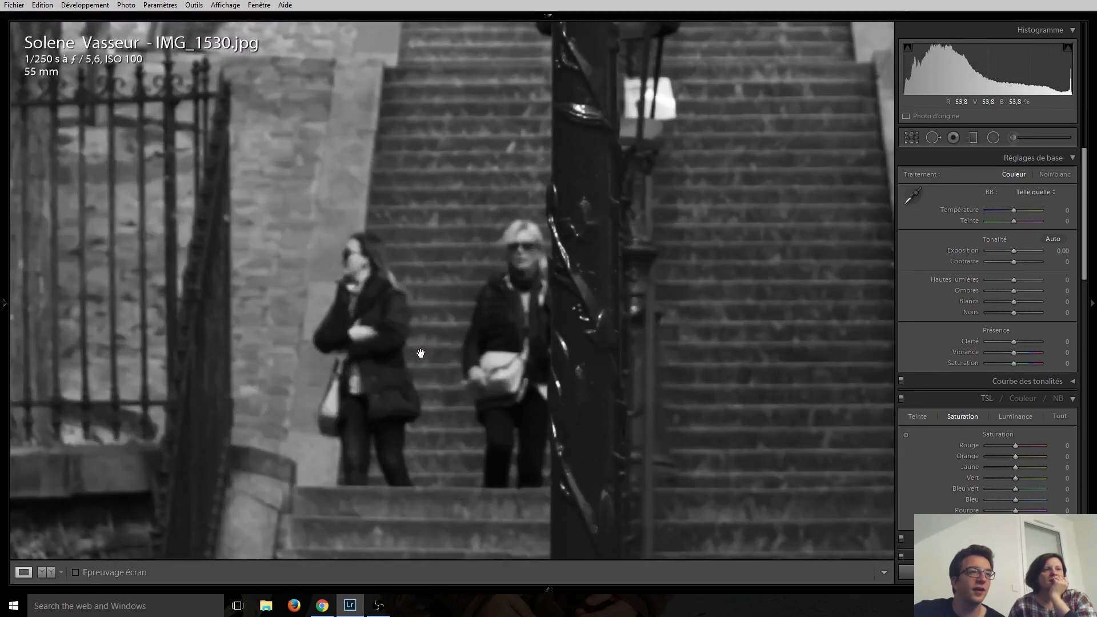
click(461, 318)
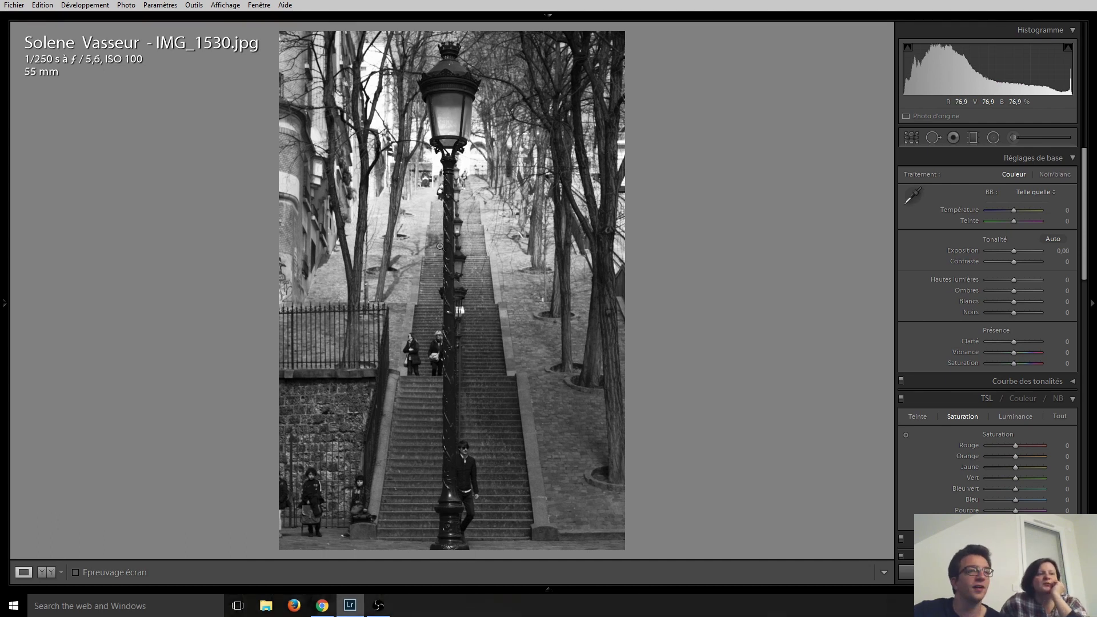
click(447, 193)
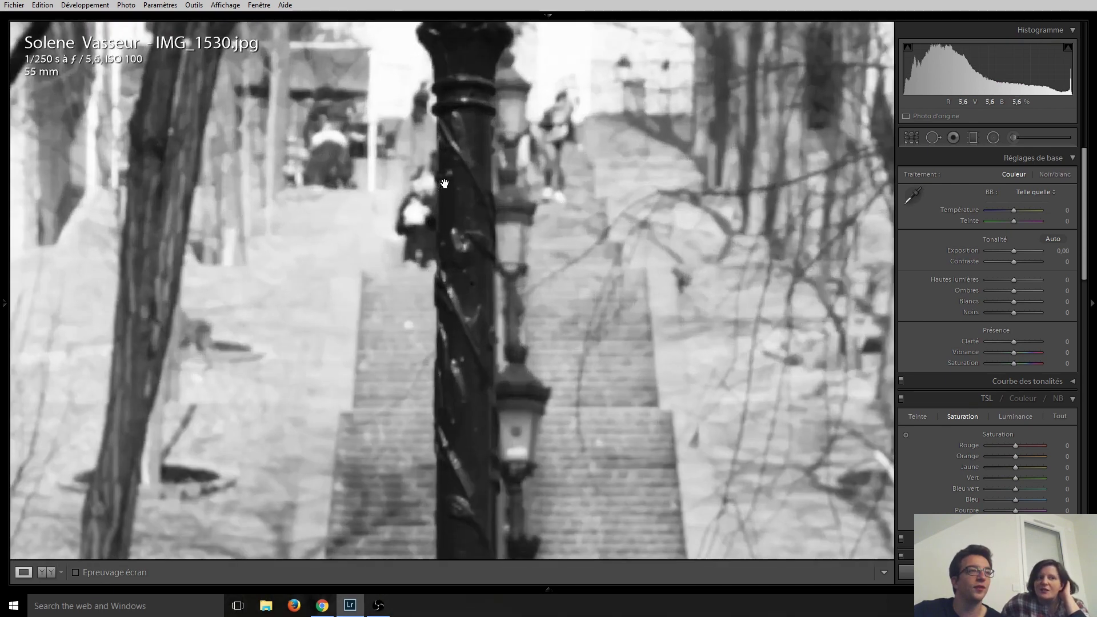
click(510, 359)
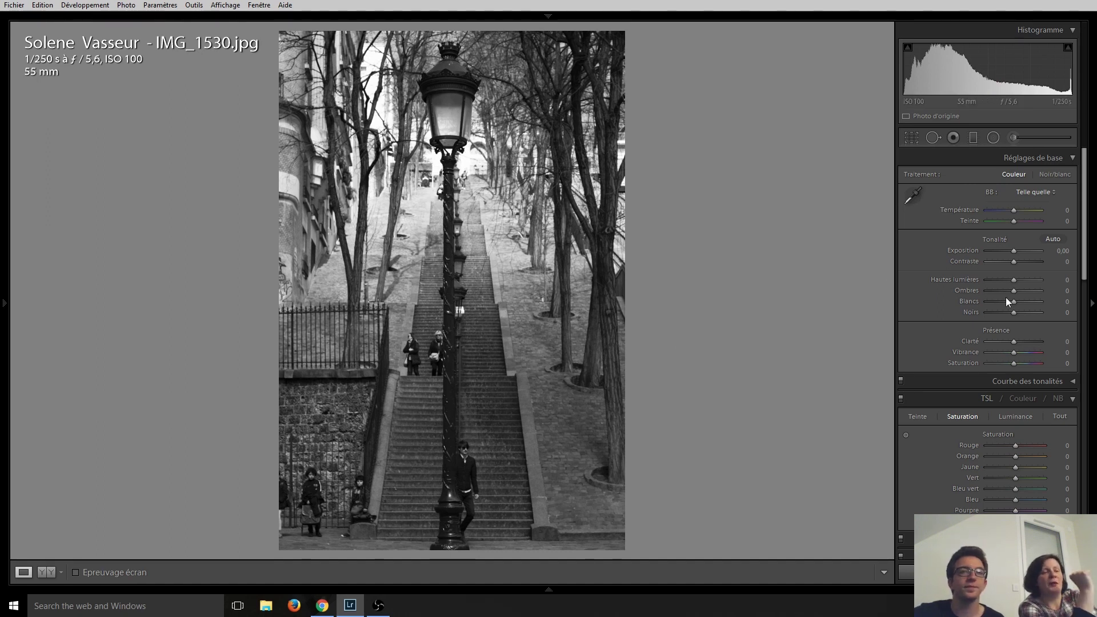
Set the staircase photo's Ombres to +40 using the arrow keys.
key(Up)
key(Up)
key(Up)
key(Up)
key(Up)
key(Up)
key(Up)
key(Up)
key(Up)
key(Up)
key(Up)
key(Up)
key(Down)
key(Down)
key(Down)
key(Down)
key(Down)
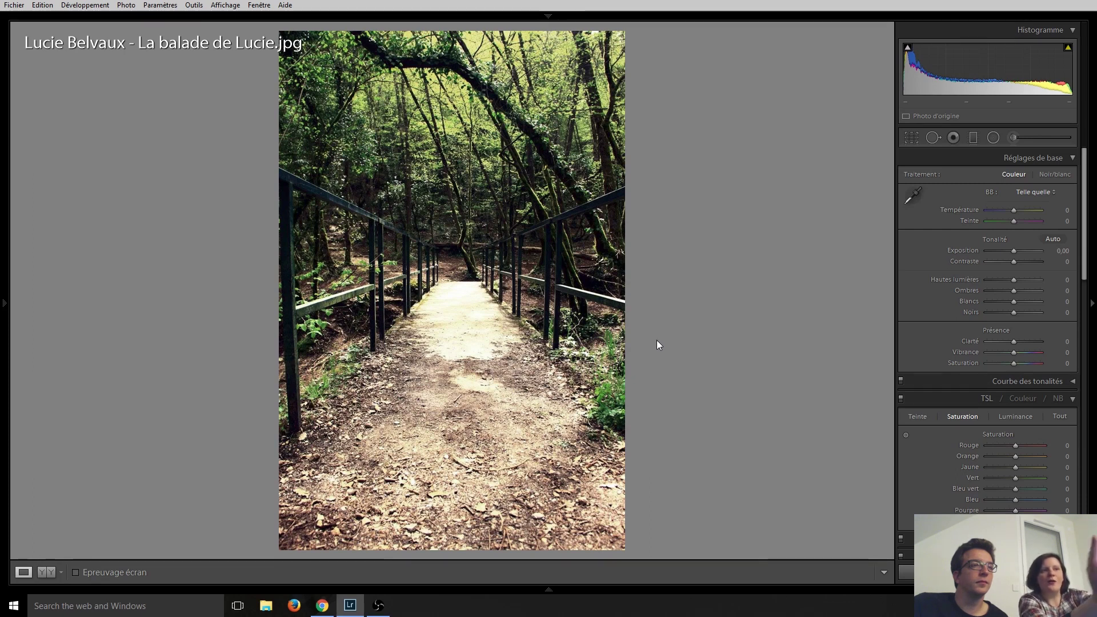
Crop La balade de Lucie.jpg by pulling its left edge slightly inward, then apply.
click(917, 135)
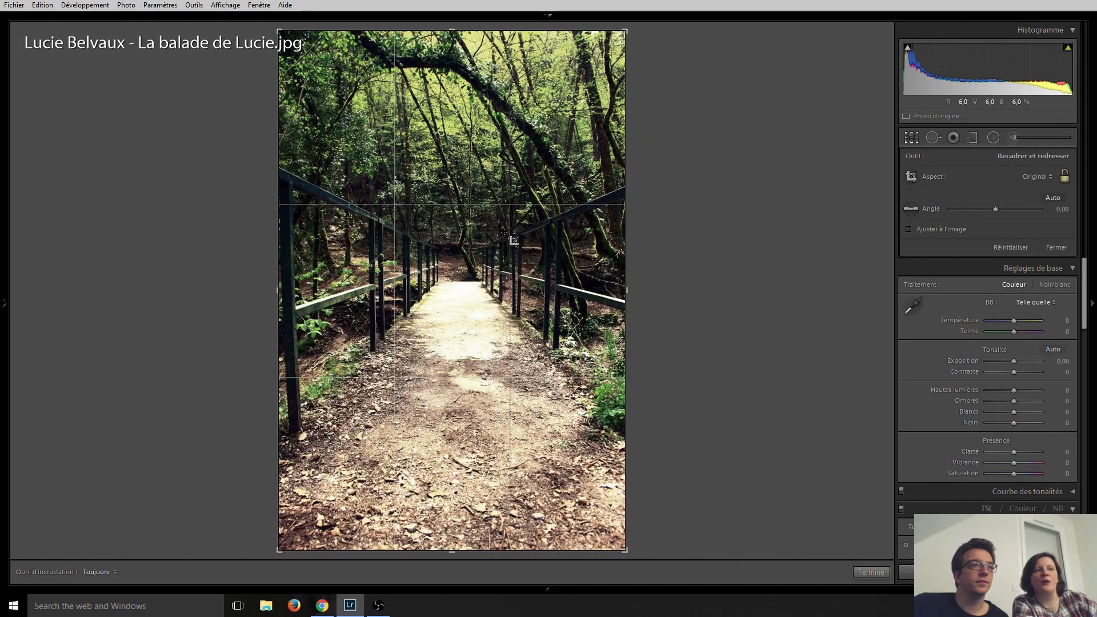
drag(278, 291, 288, 294)
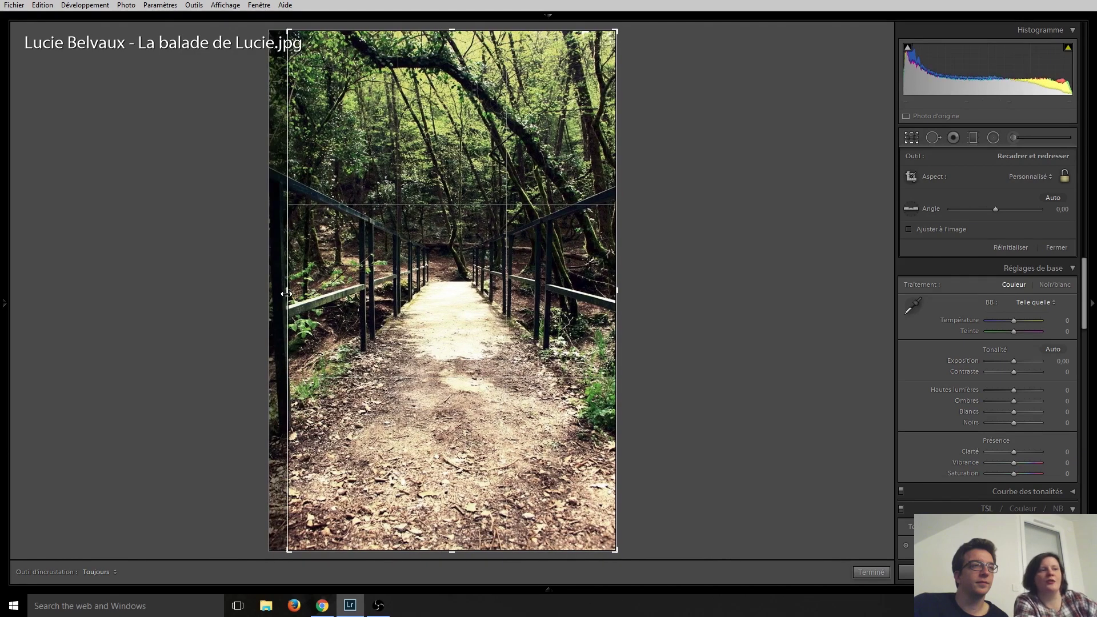
key(Return)
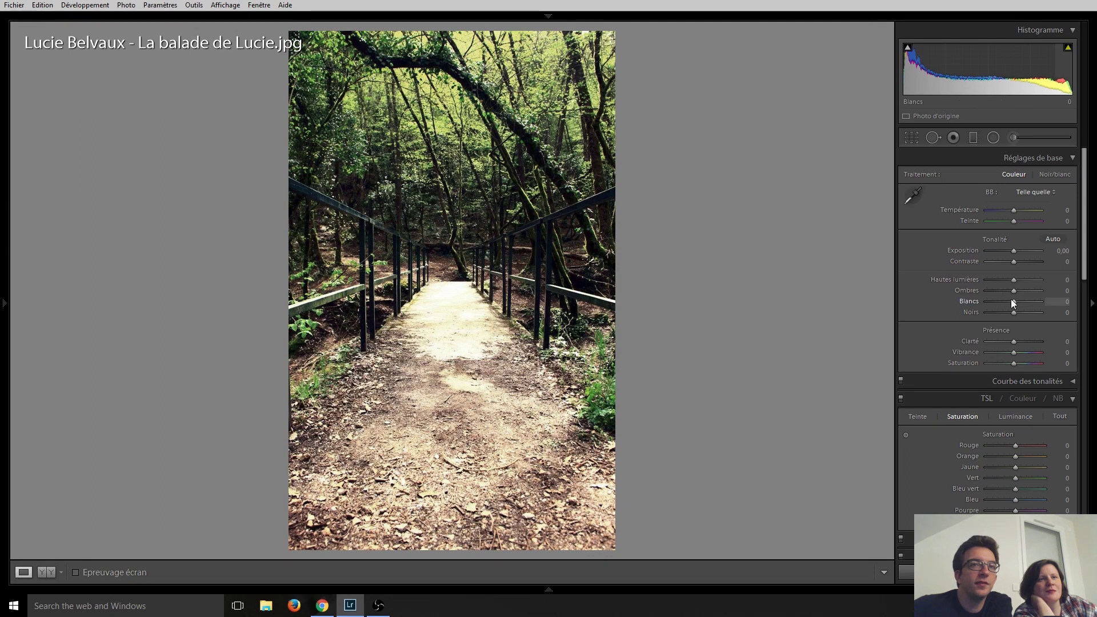
Set the forest path photo's Ombres to +70 and Contraste to −80.
key(Up)
key(Up)
key(Up)
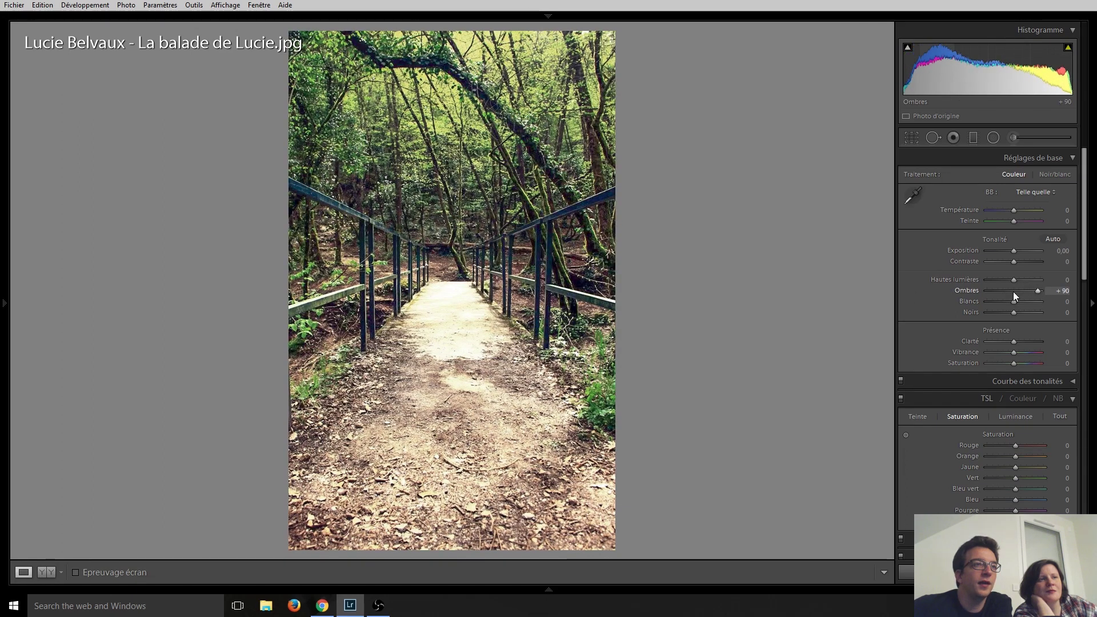
key(Down)
key(Down)
key(Down)
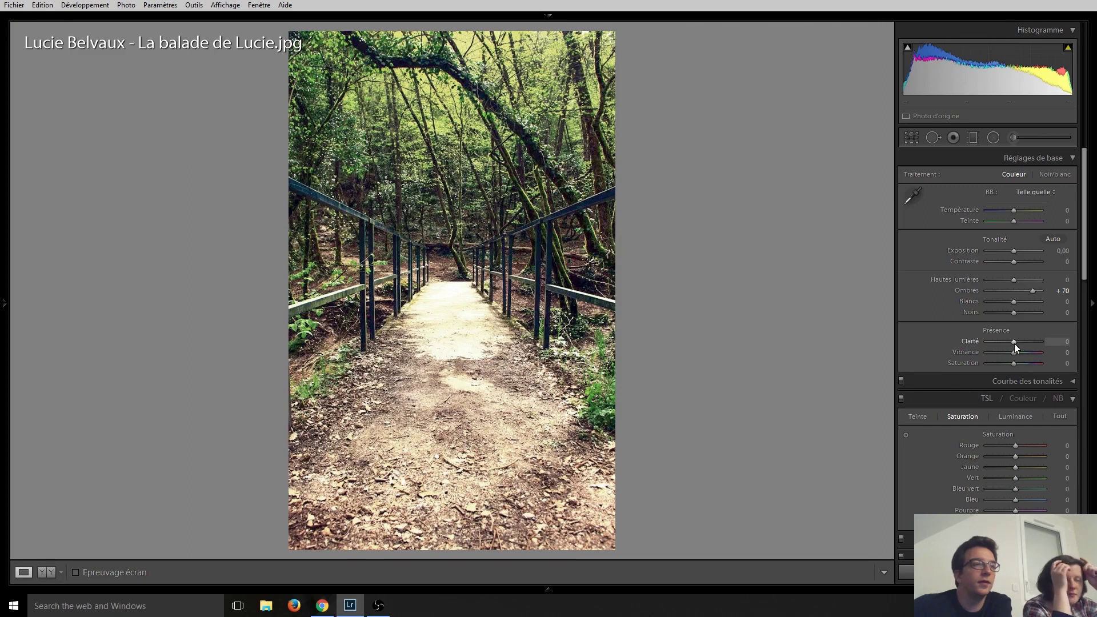
scroll(1016, 262, down, 4)
scroll(1016, 262, down, 5)
scroll(1016, 263, down, 3)
scroll(1016, 262, down, 2)
scroll(1016, 262, down, 2)
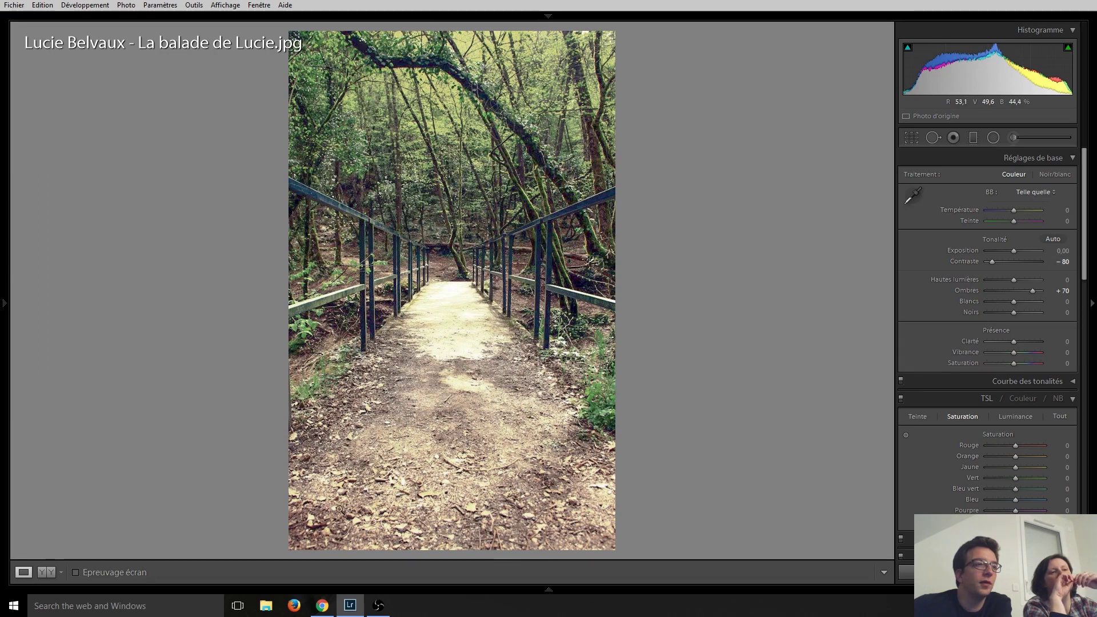
Add a graduated filter across the path's middle: contrast 45, clarity 22, shadows 35, blacks −35.
click(973, 137)
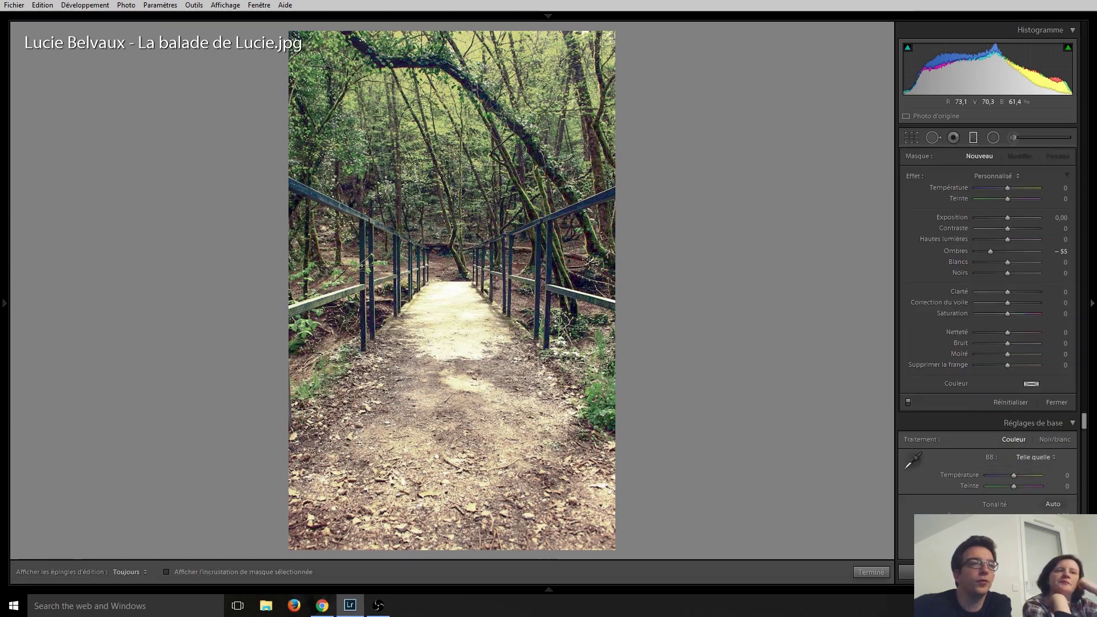
drag(407, 371, 409, 194)
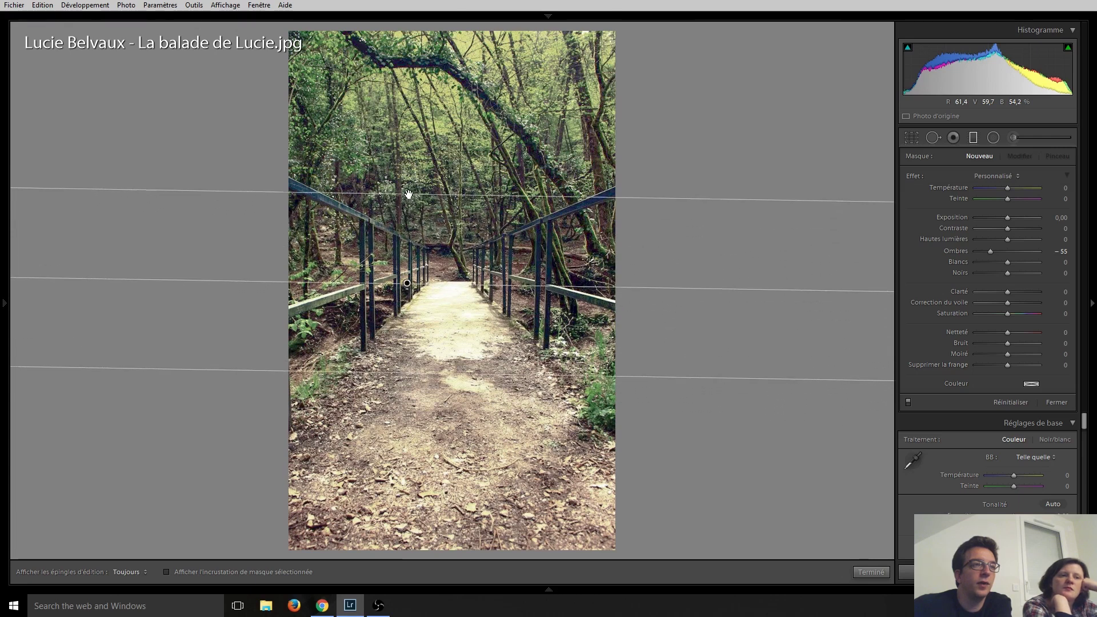
double_click(920, 174)
scroll(1009, 233, up, 3)
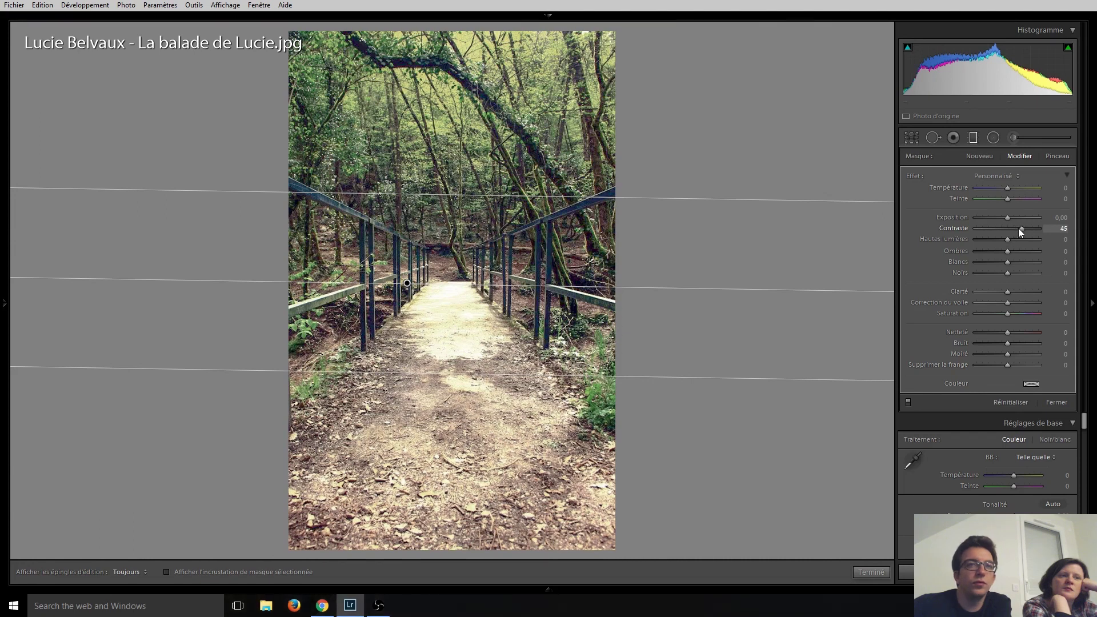
click(1013, 293)
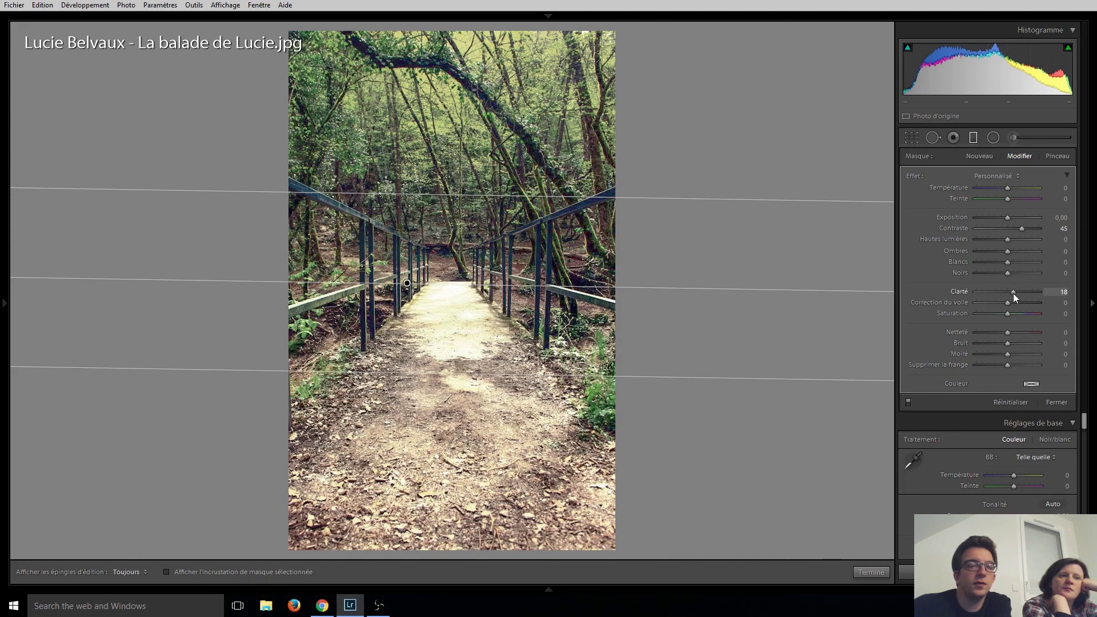
scroll(1014, 293, up, 2)
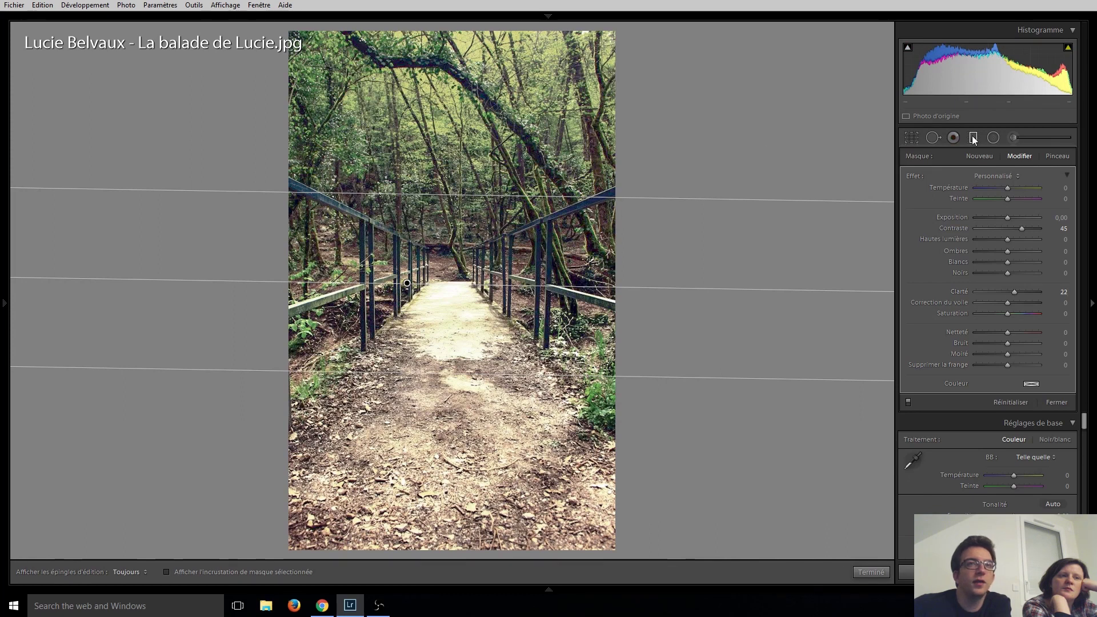
scroll(1014, 254, up, 1)
scroll(1015, 255, down, 1)
drag(1007, 273, 996, 272)
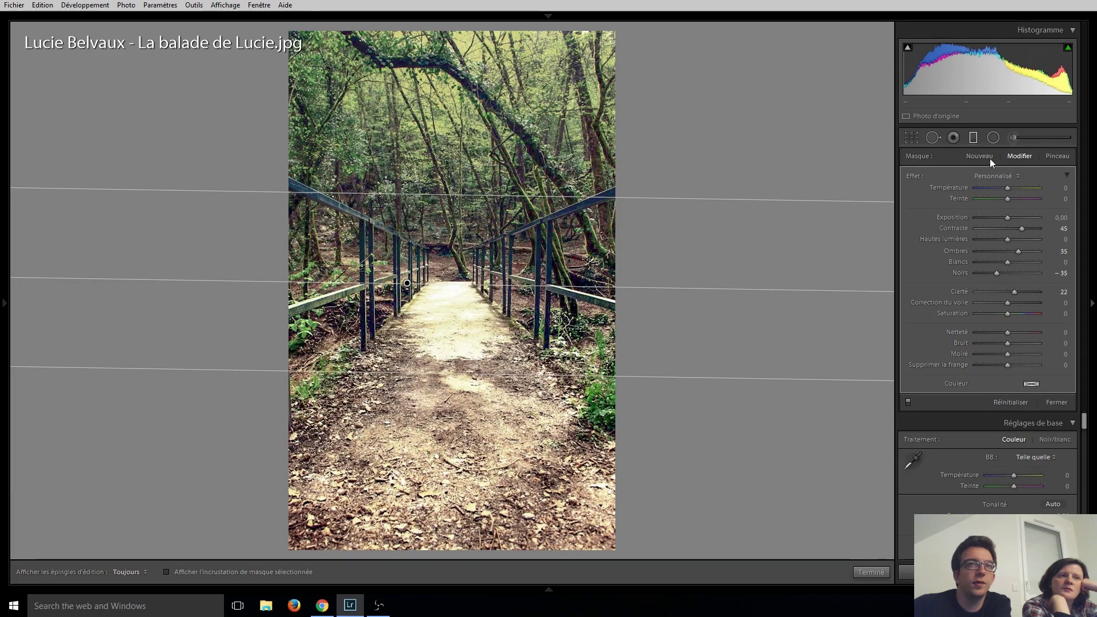
click(973, 137)
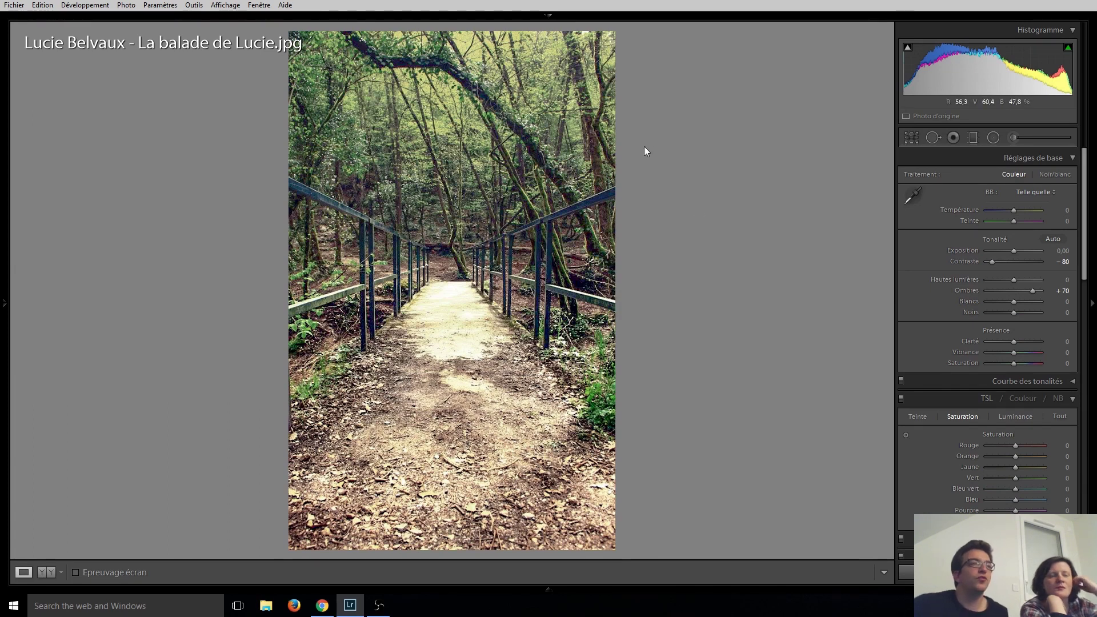
Try the Noir/blanc treatment, revert to Couleur, and move on to Pont-eiffel.jpg.
click(1059, 398)
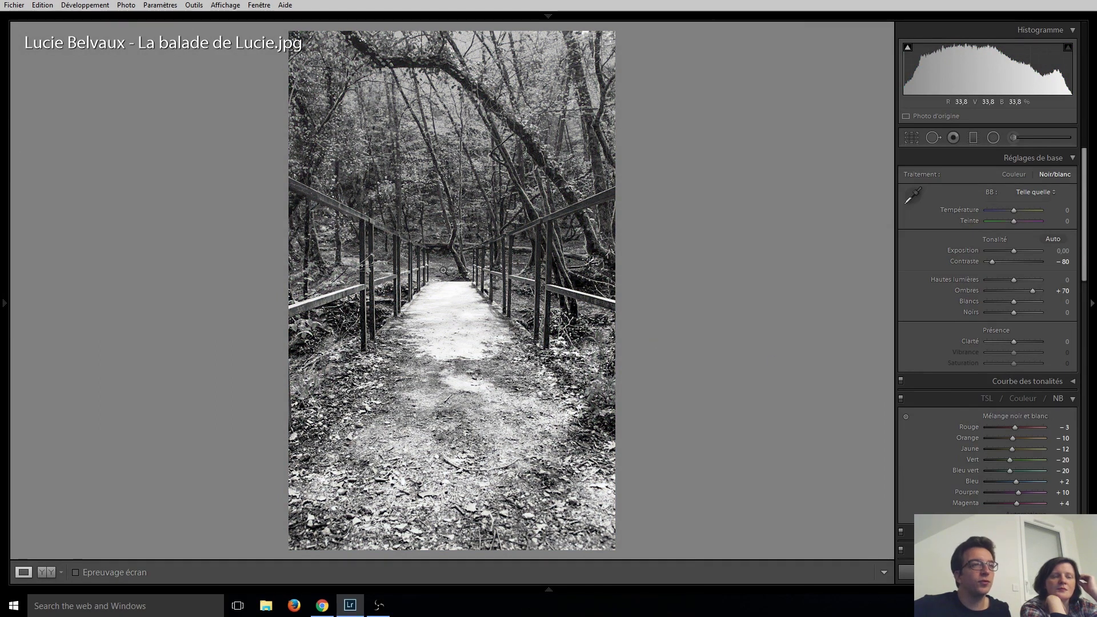
click(992, 396)
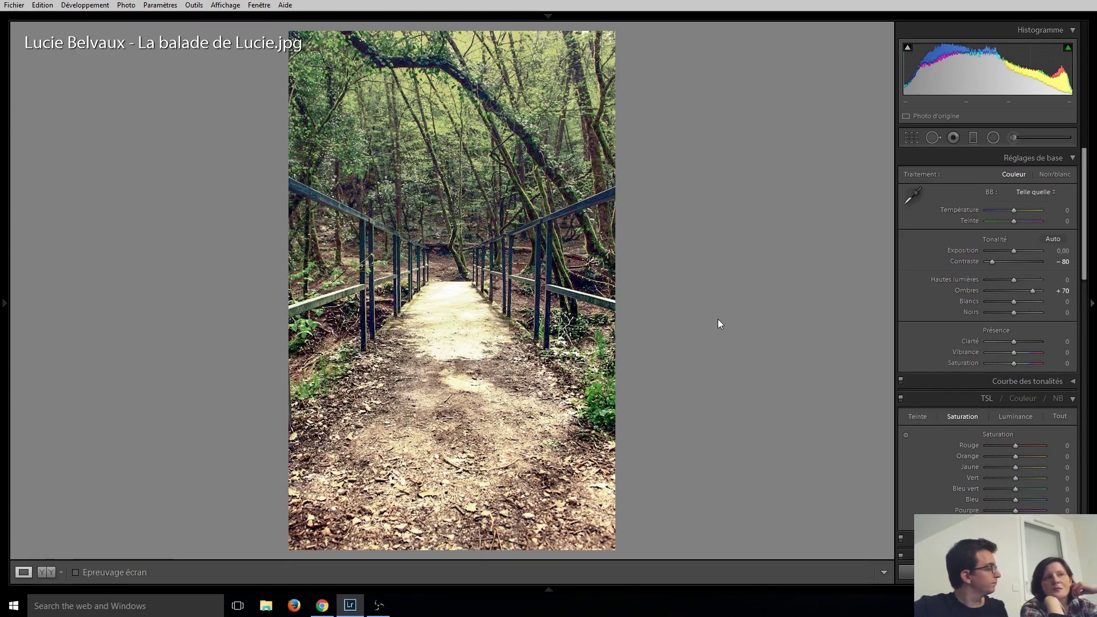
key(Right)
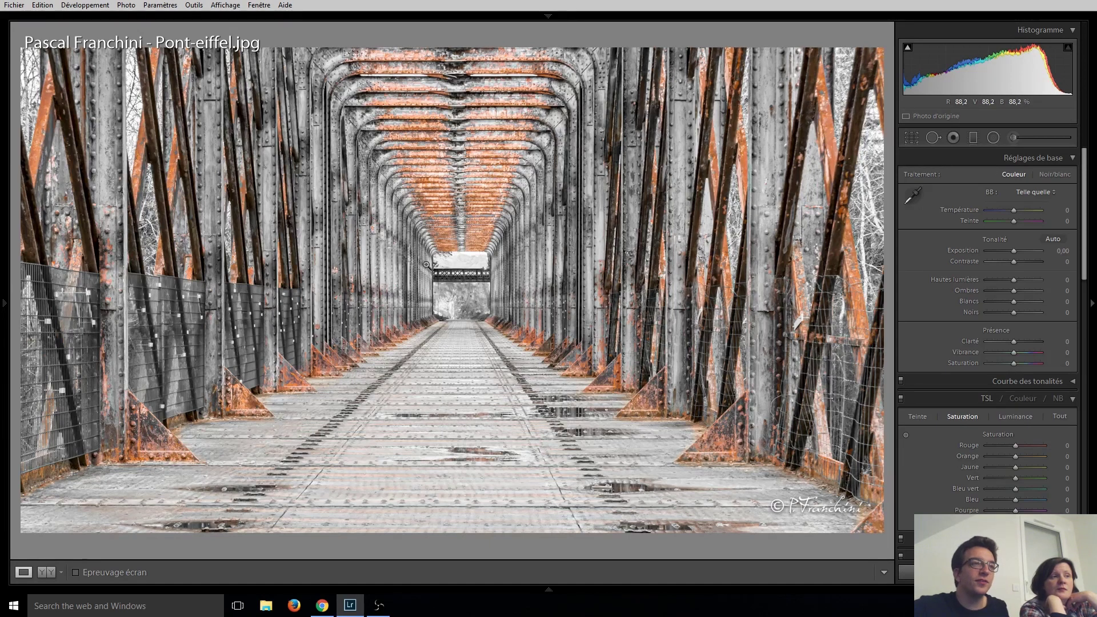
Zoom to 1:1 on the far bridge opening, fit back, then advance to the lignesvariées photo.
click(442, 285)
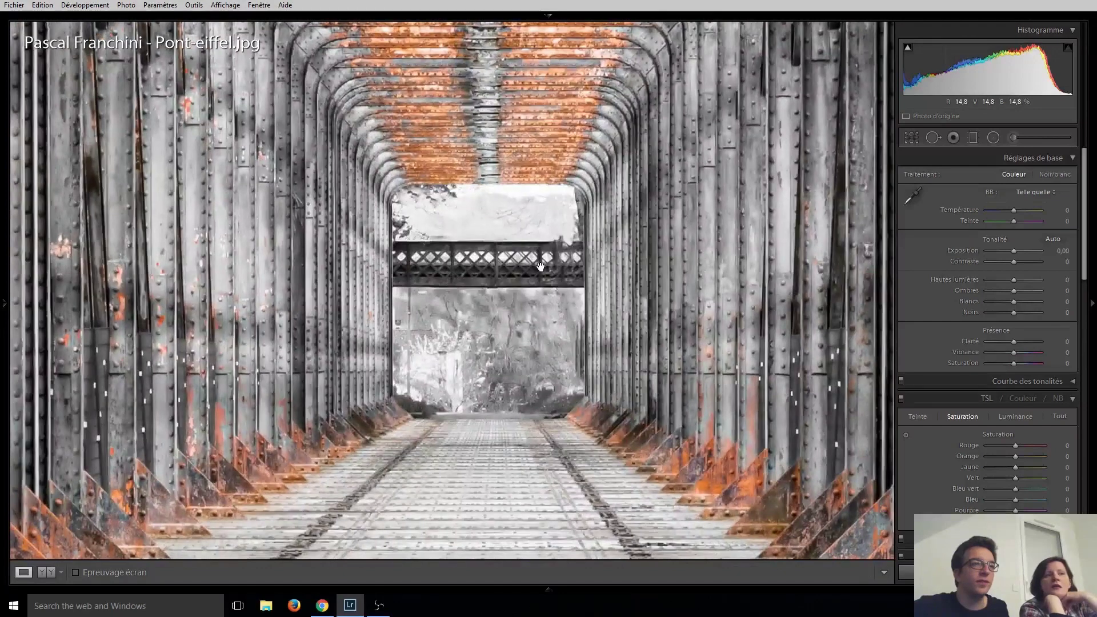
click(540, 266)
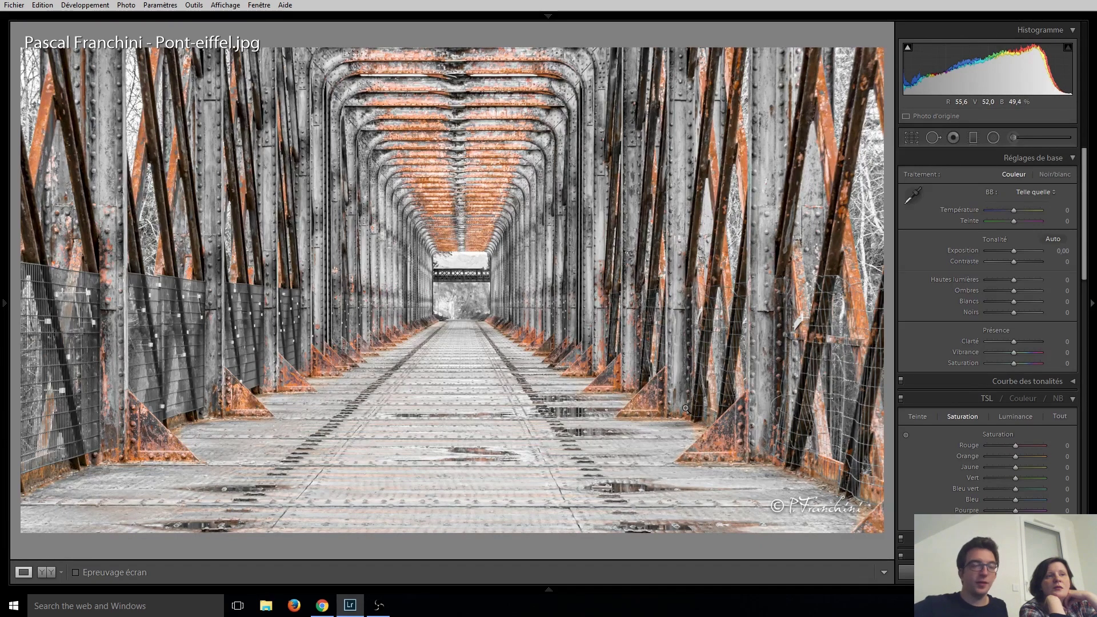
key(Right)
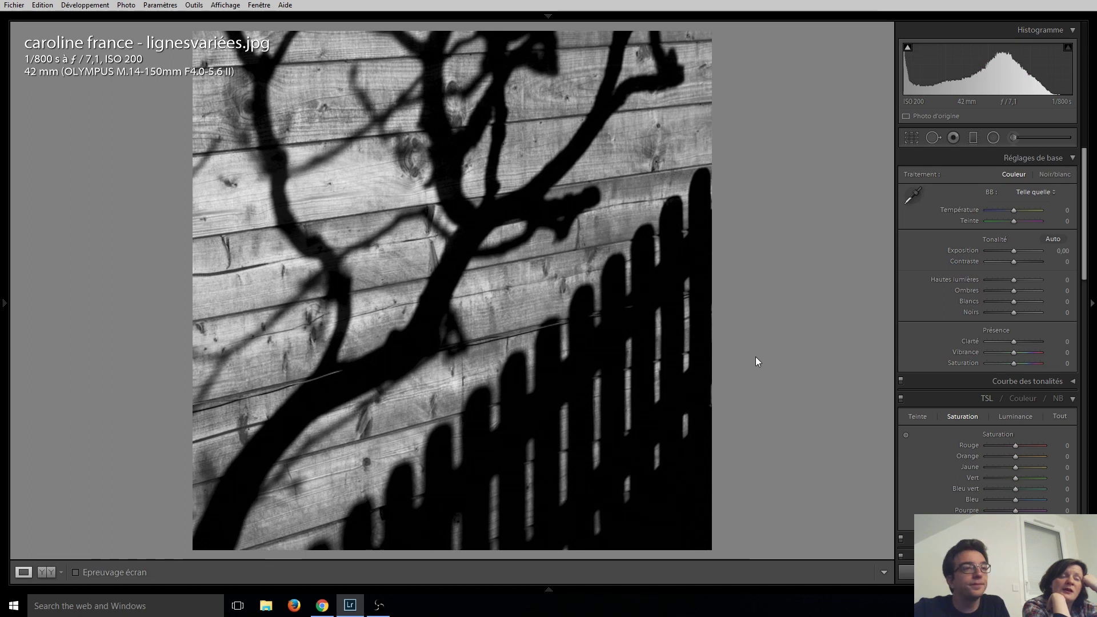
Advance to the warm-toned wine-bottle cellar photo.
key(Right)
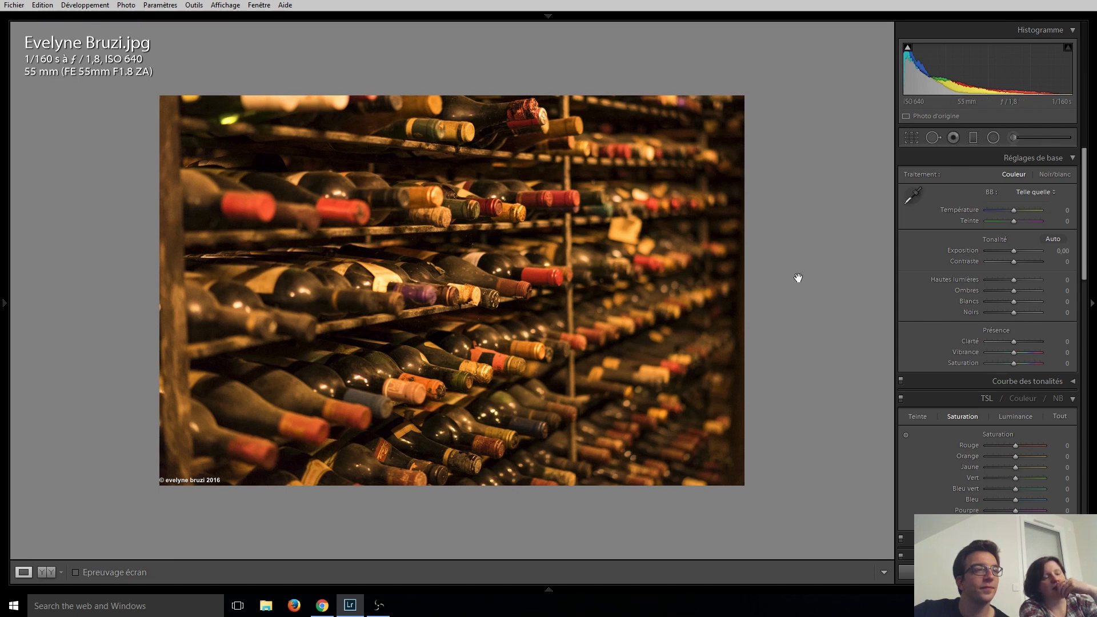
Cool the wine-bottle photo's white balance to temperature −20 and reset tint to zero.
key(Down)
key(Down)
key(Down)
key(Down)
key(Down)
key(Down)
key(Down)
key(Down)
key(Down)
key(Down)
key(Down)
key(Down)
key(Down)
key(Down)
key(Up)
key(Up)
key(Up)
key(Up)
key(Up)
key(Up)
key(Up)
key(Up)
key(Up)
key(Up)
key(Up)
key(Up)
key(Up)
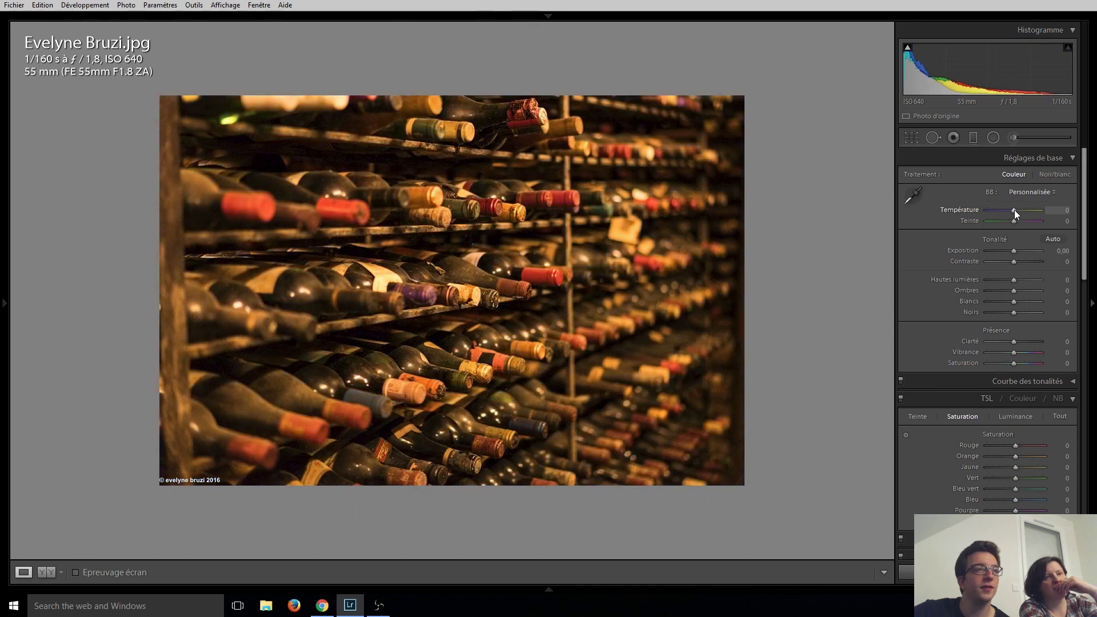
key(Down)
key(Down)
key(Down)
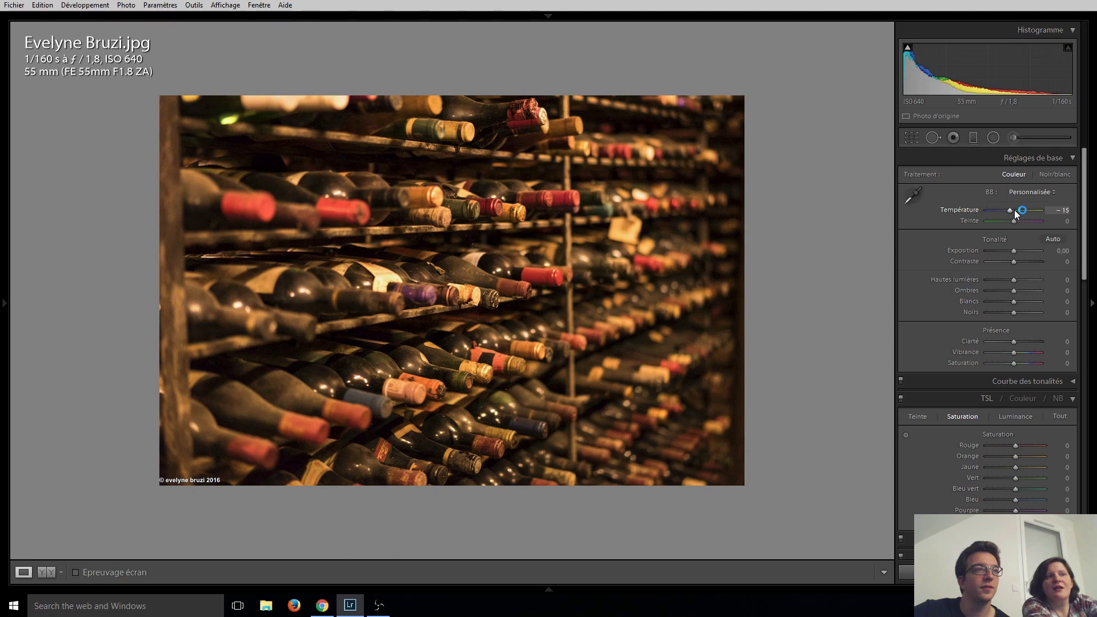
key(Down)
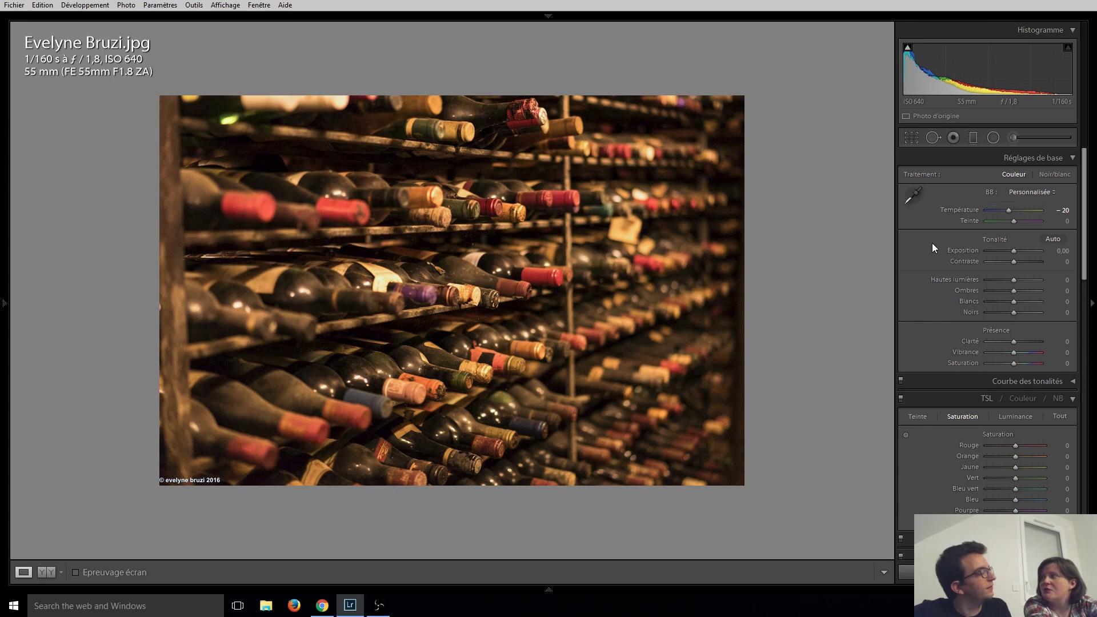
key(Up)
key(Up)
double_click(1013, 222)
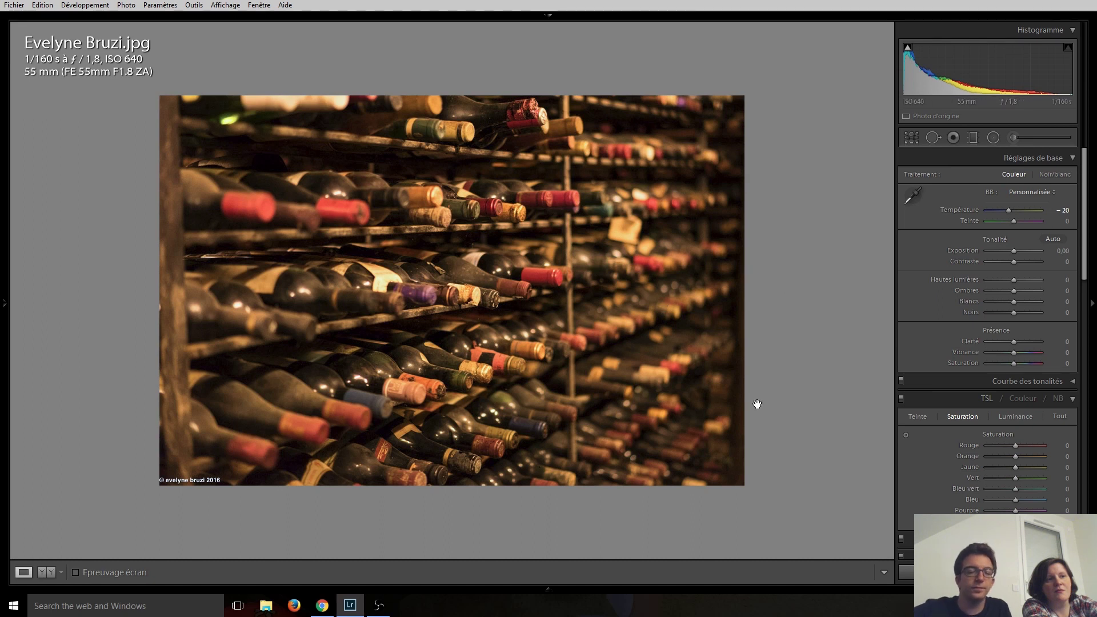
Move on to the Arc-en-ciel geometrique stripes photo.
key(Right)
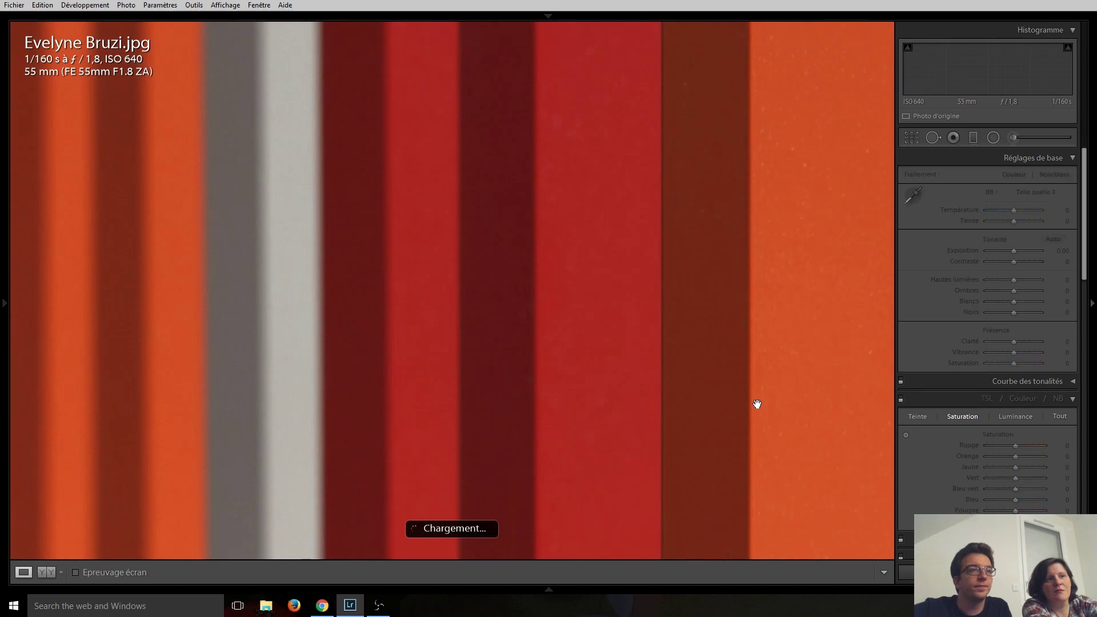
key(Left)
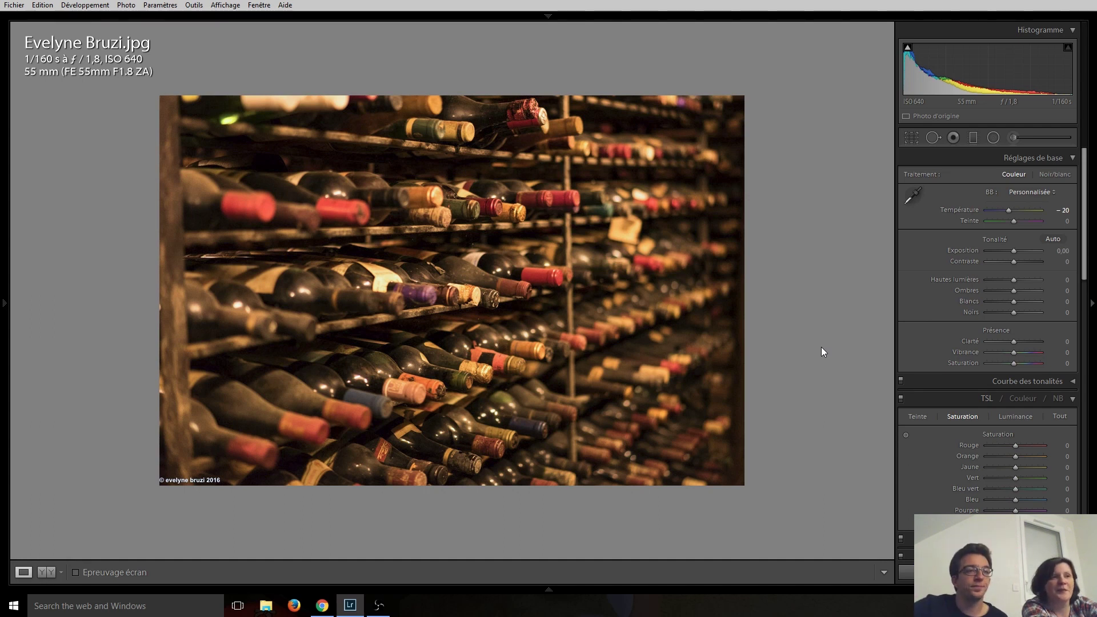
key(Right)
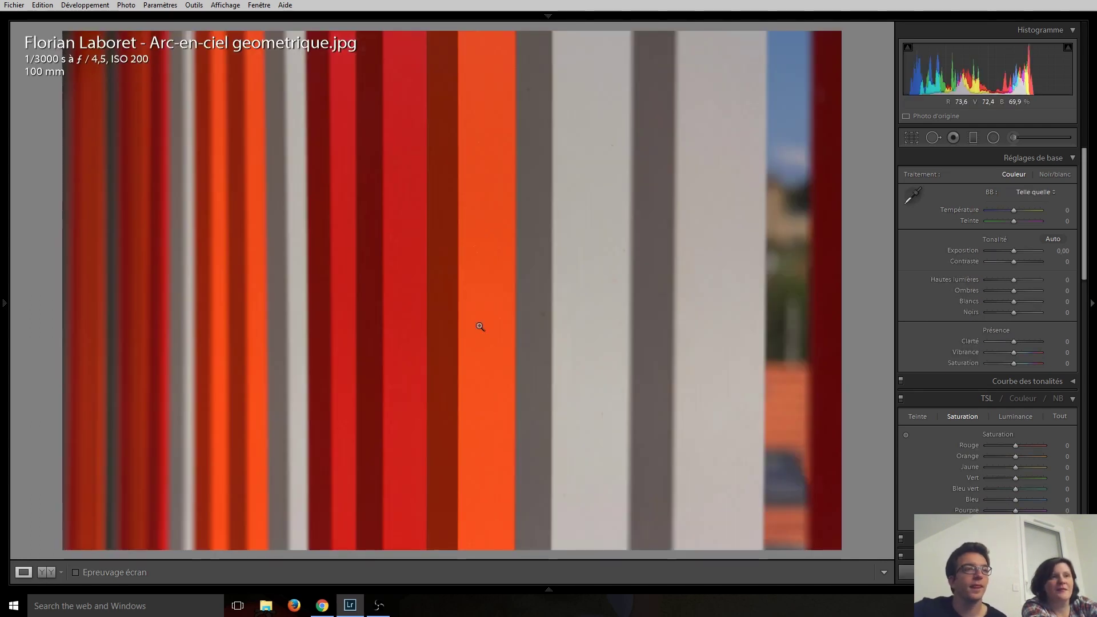
Inspect the Arc-en-ciel stripes zoomed, set whites to +55, then advance to Les lignes de l'écolière.
click(441, 319)
click(571, 323)
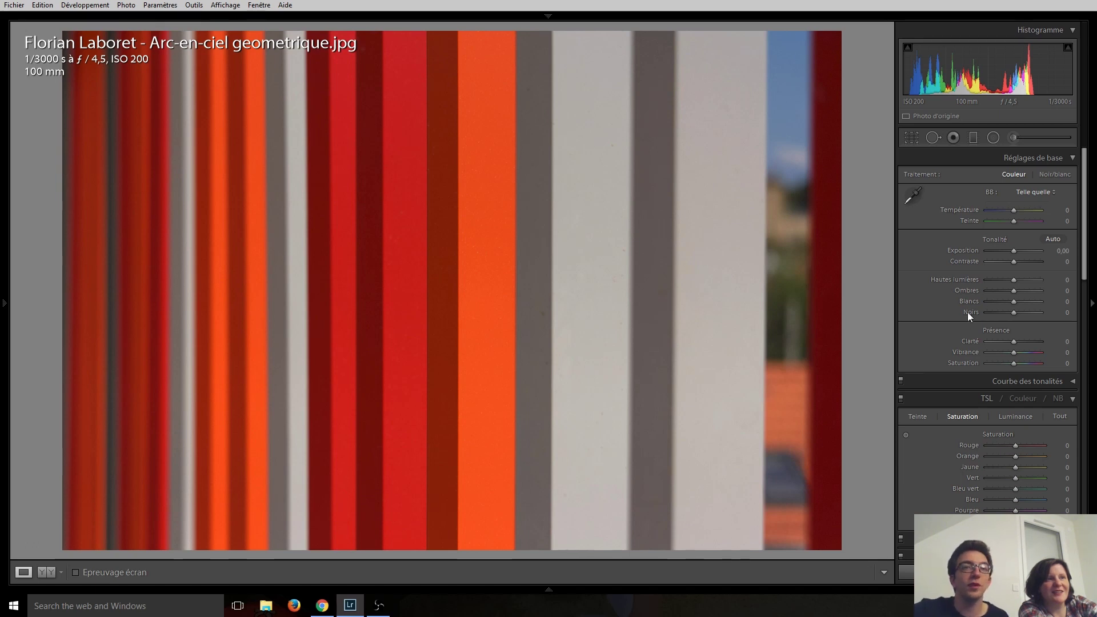
key(shift+Up)
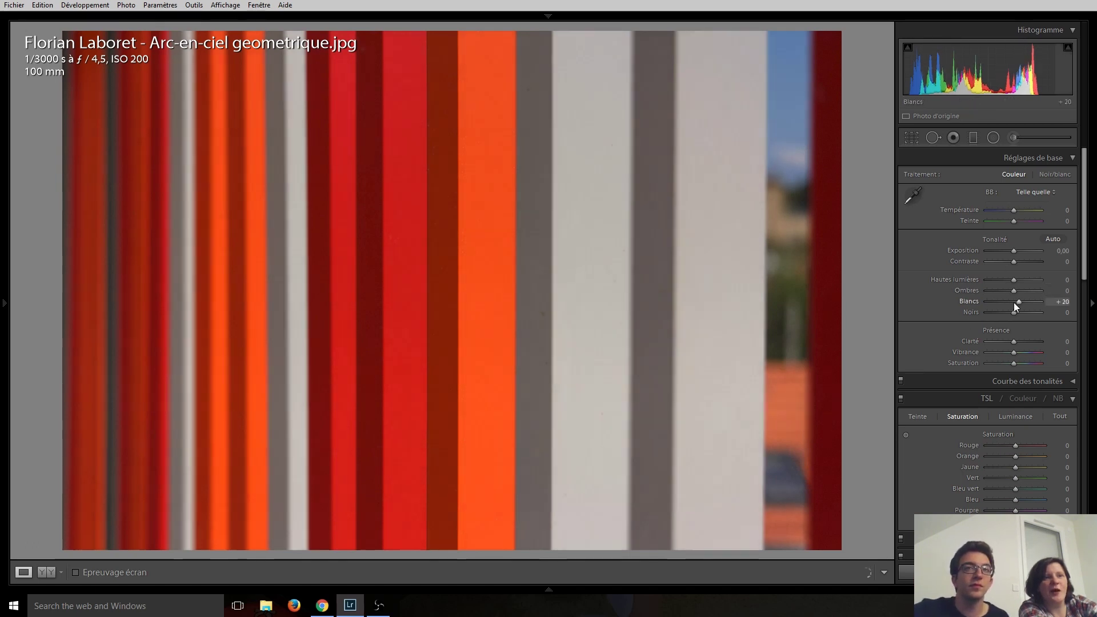
key(Up)
key(Up)
key(Up)
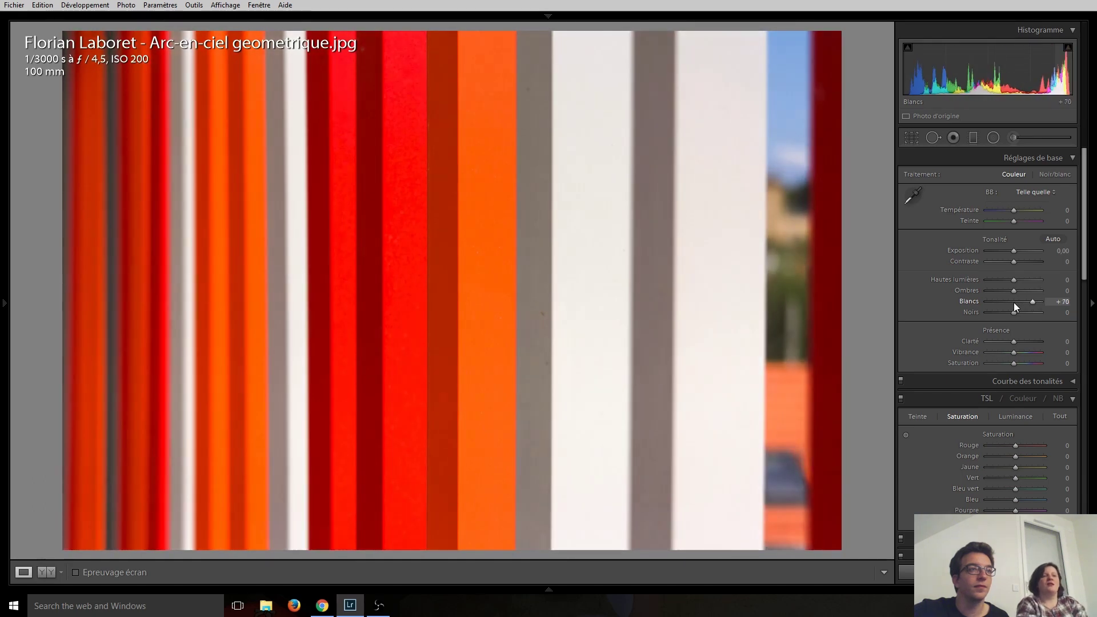
key(Down)
key(Down)
key(Down)
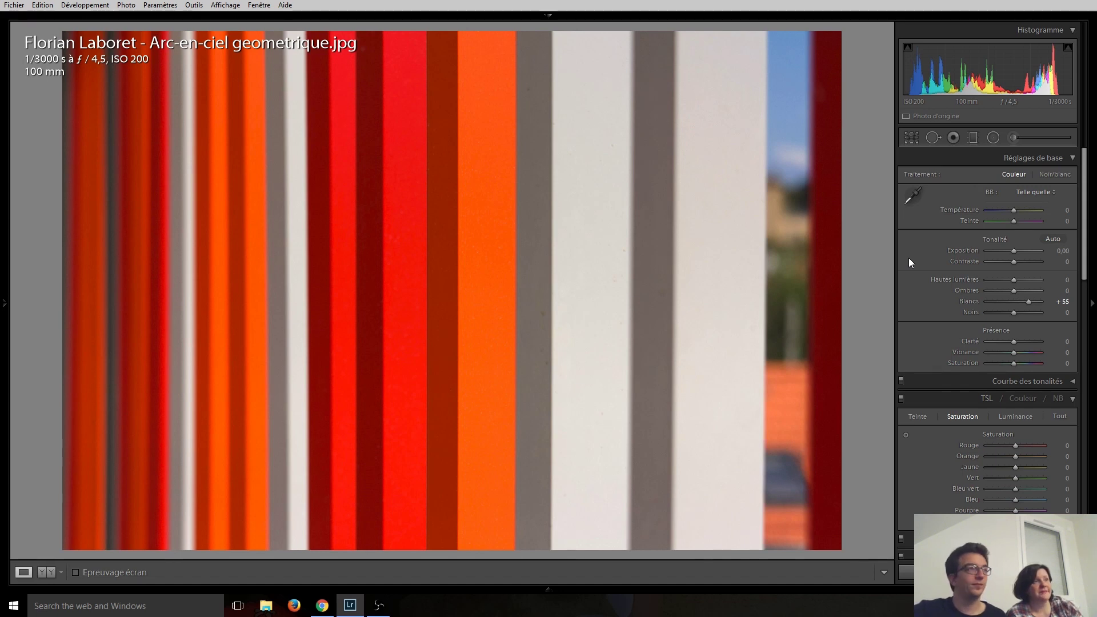
key(Right)
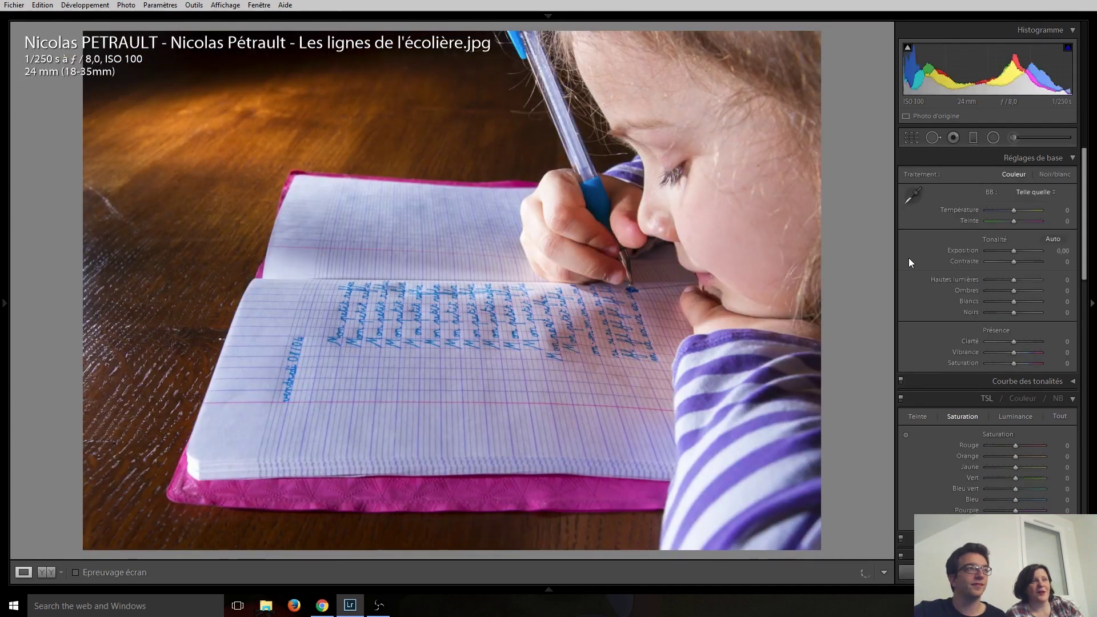
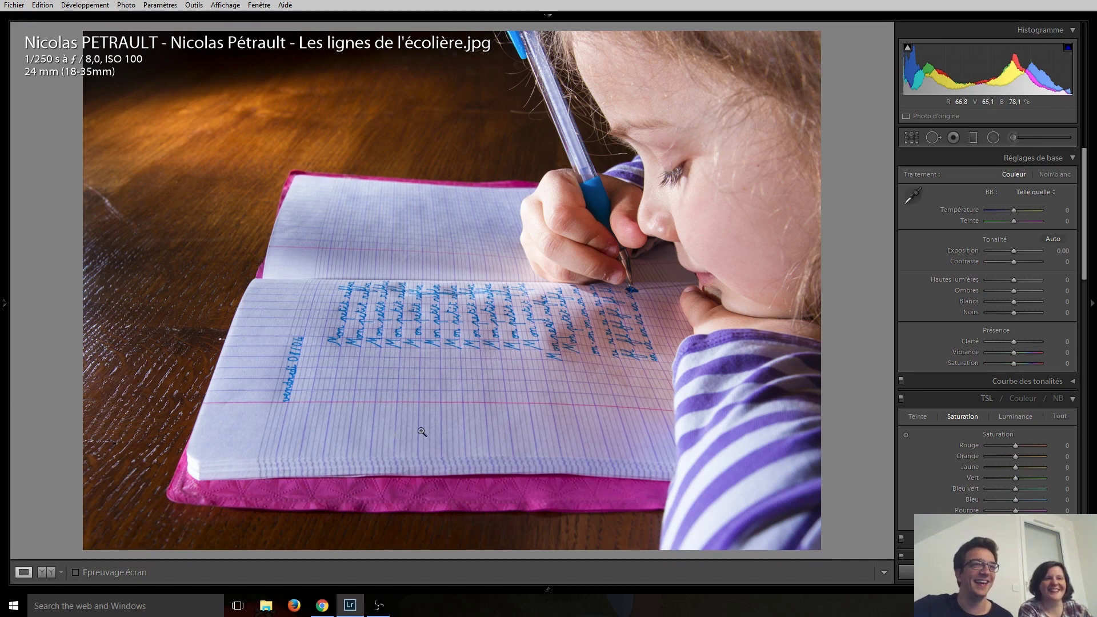
Advance from the schoolgirl writing photo to the night motorway shot 'ligne nocturne'.
key(Right)
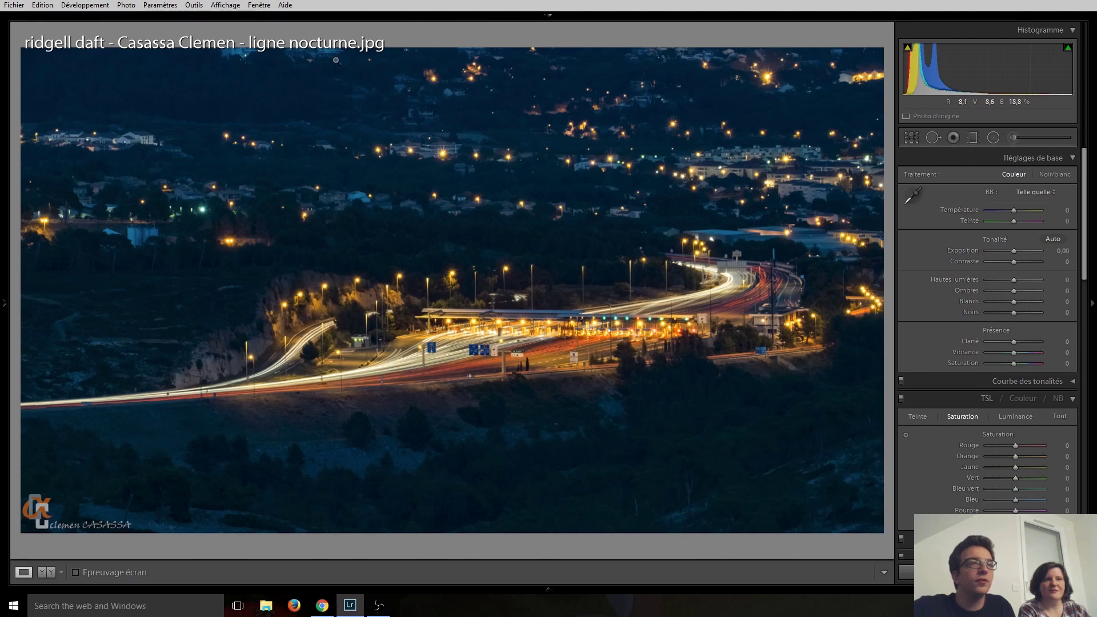
Crop the motorway photo to a wide panorama, trimming town, sky, hillside and both sides.
click(912, 137)
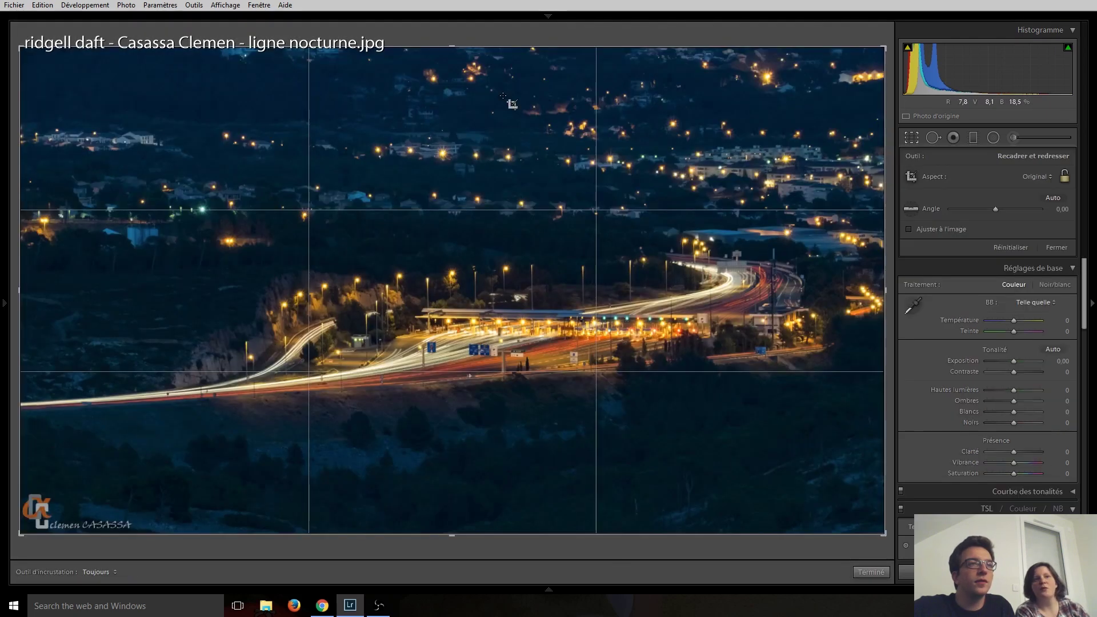
drag(445, 39, 471, 129)
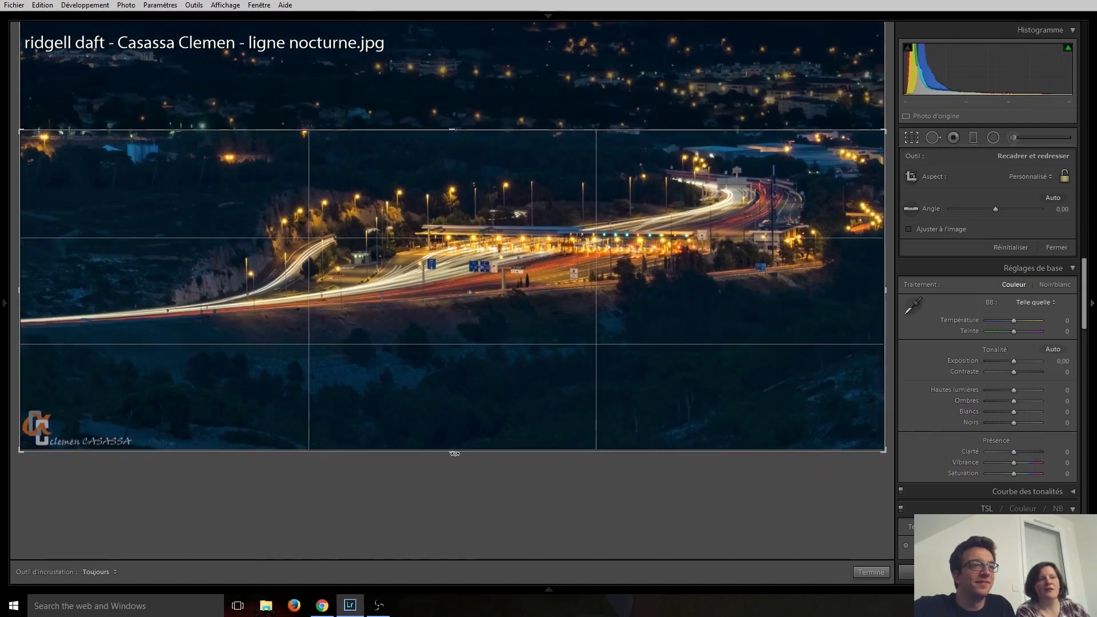
drag(455, 455, 453, 394)
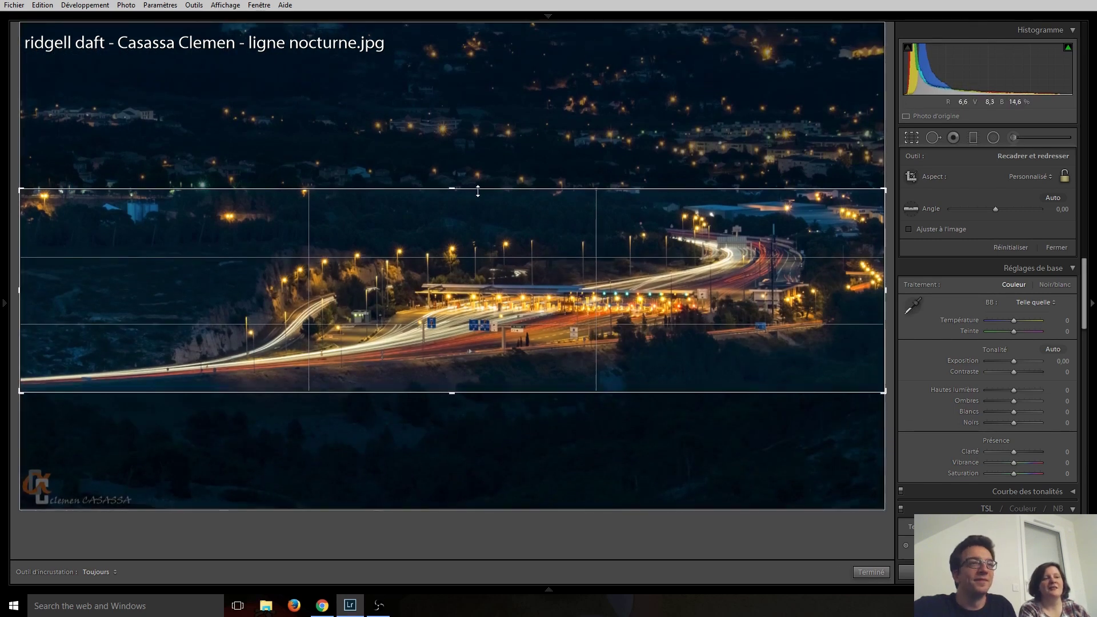
drag(446, 189, 448, 201)
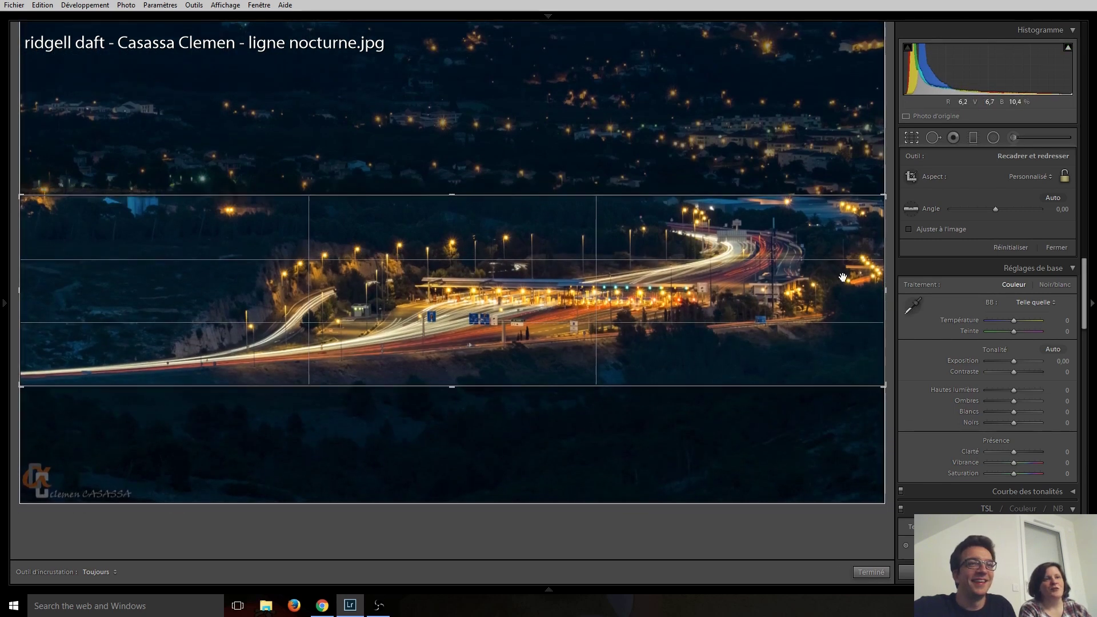
drag(896, 286, 861, 291)
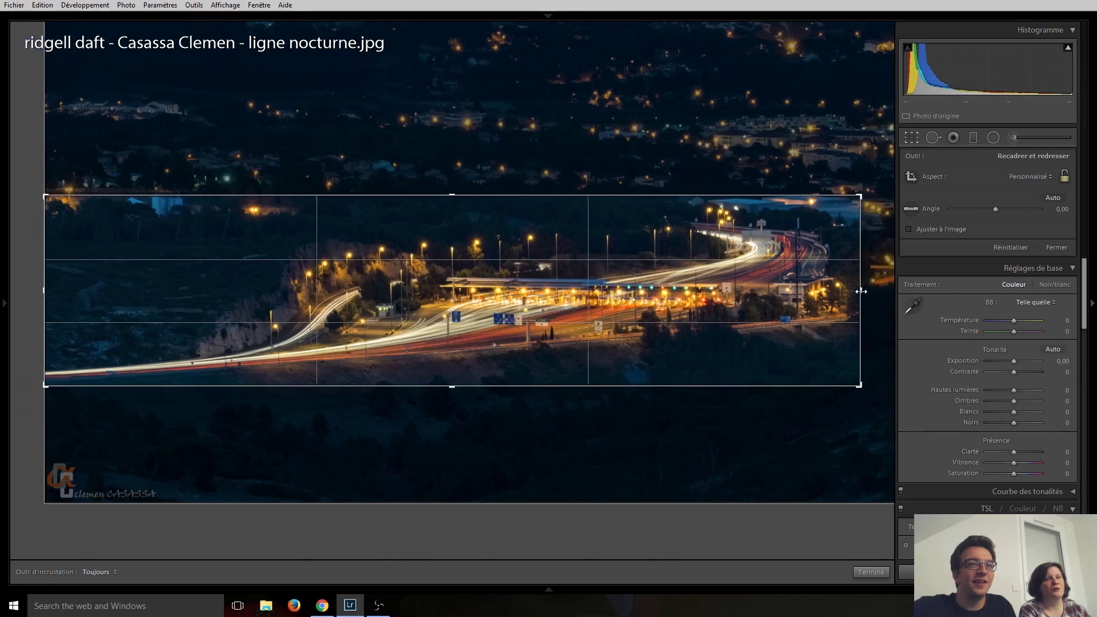
mouse_move(47, 288)
mouse_down()
mouse_move(78, 289)
mouse_move(53, 303)
mouse_up()
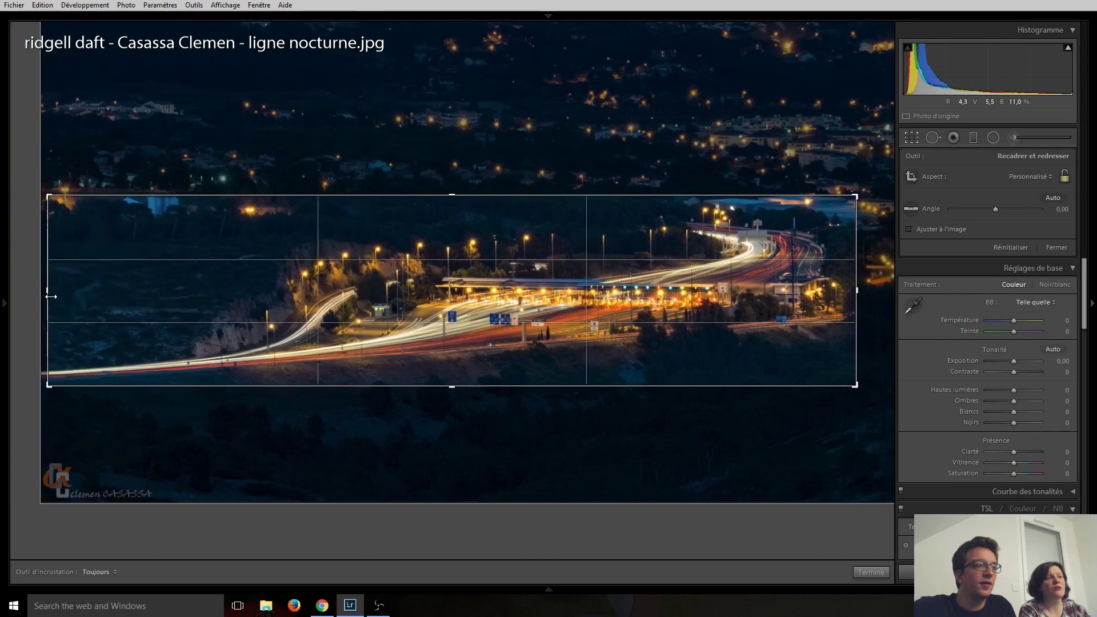
key(Return)
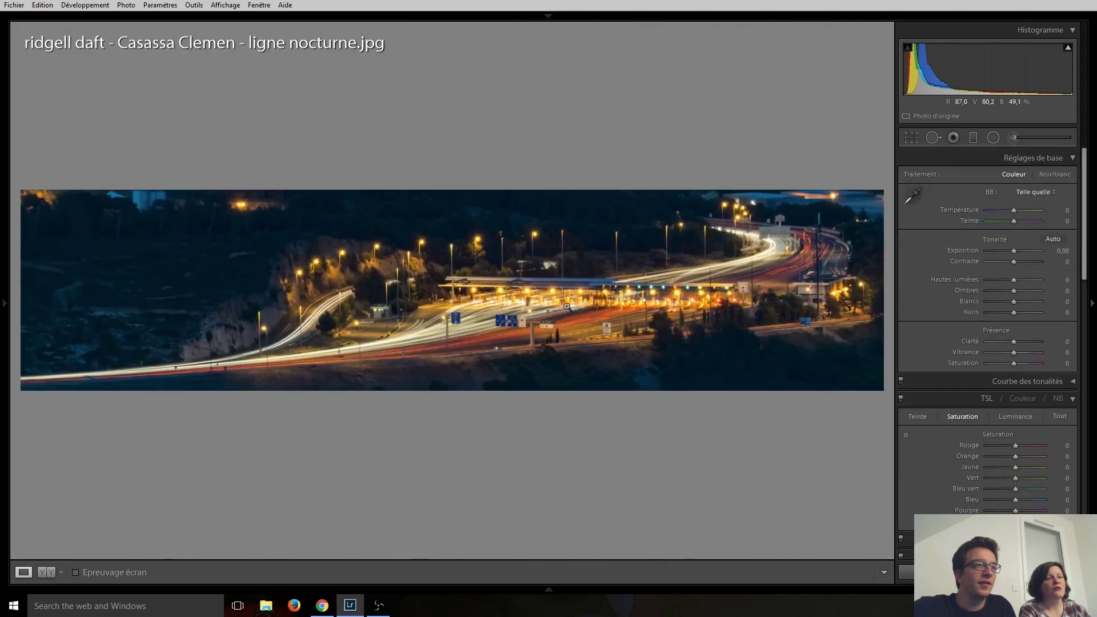
Refine the panorama crop by lowering the bottom, raising the top and widening the right edge.
click(914, 139)
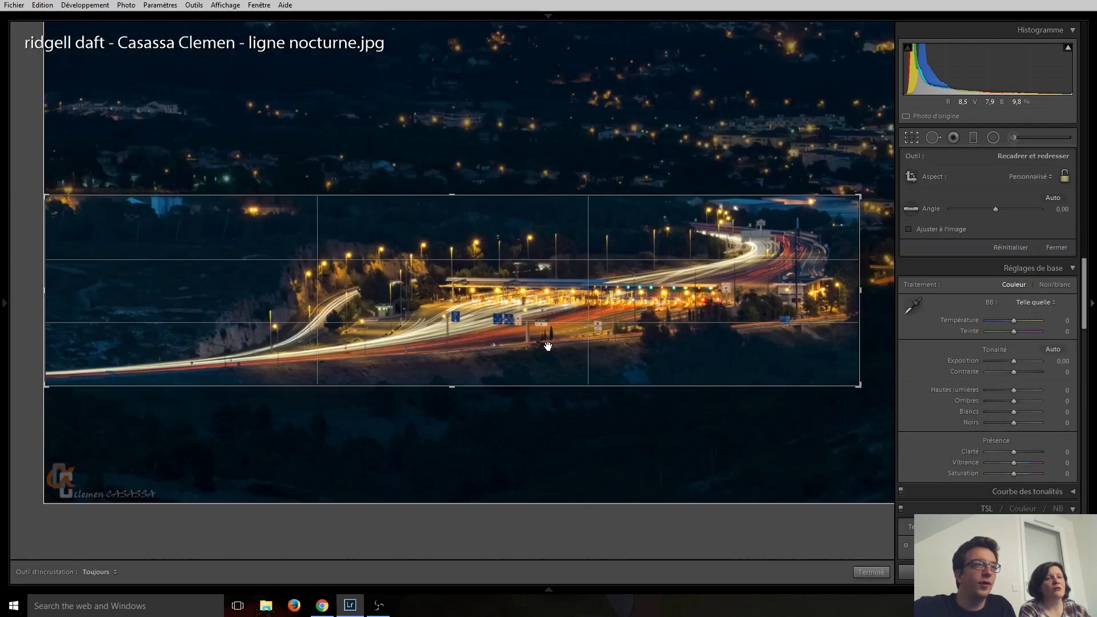
drag(453, 385, 451, 394)
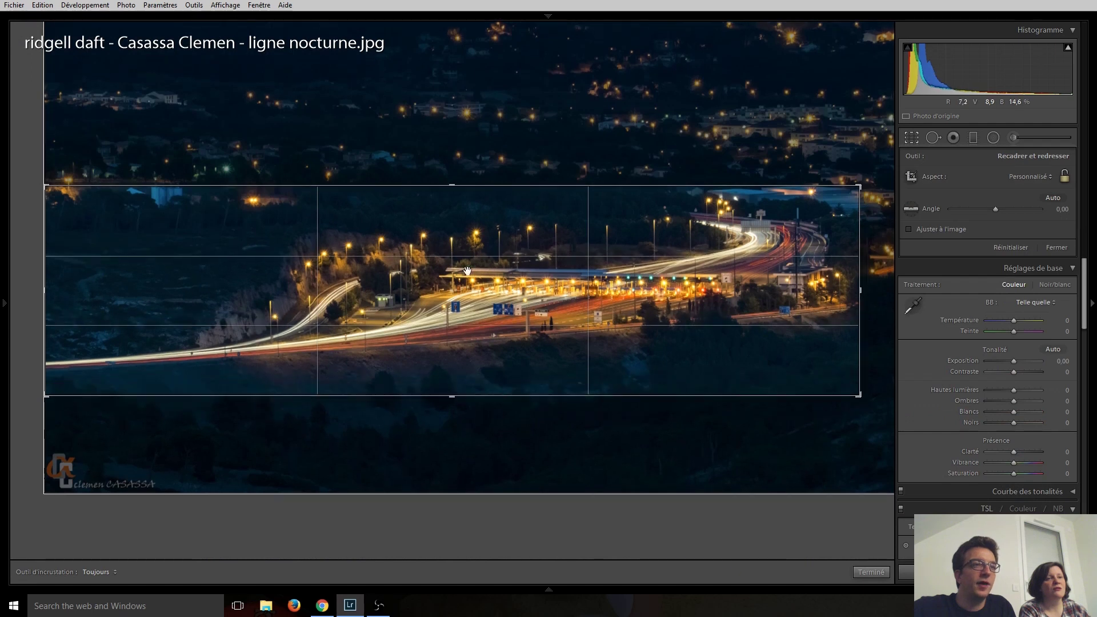
drag(451, 182, 450, 178)
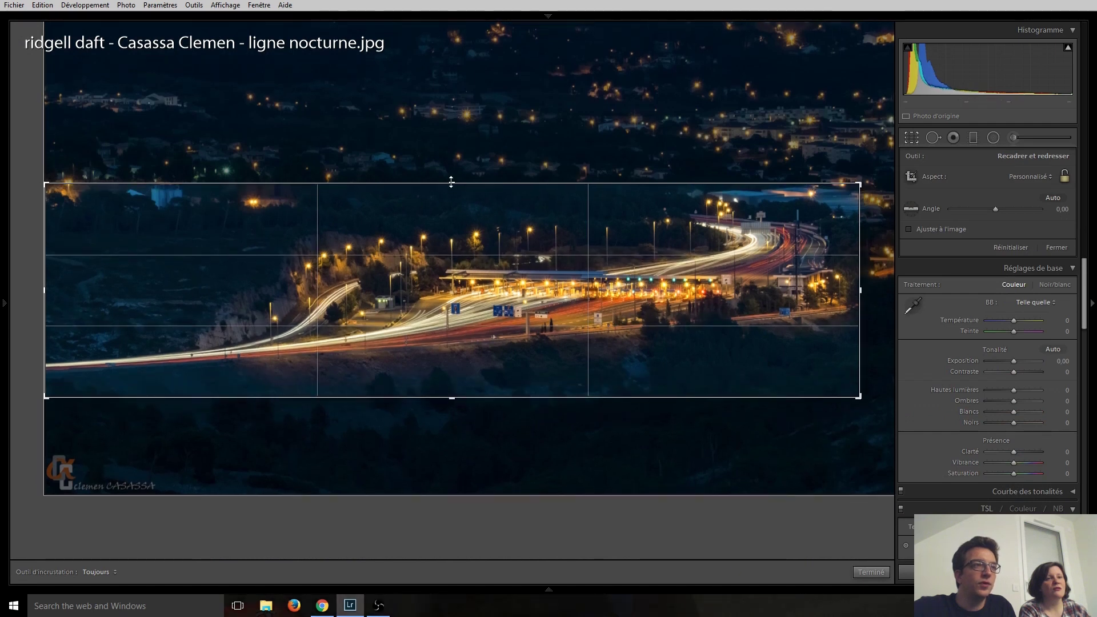
key(Return)
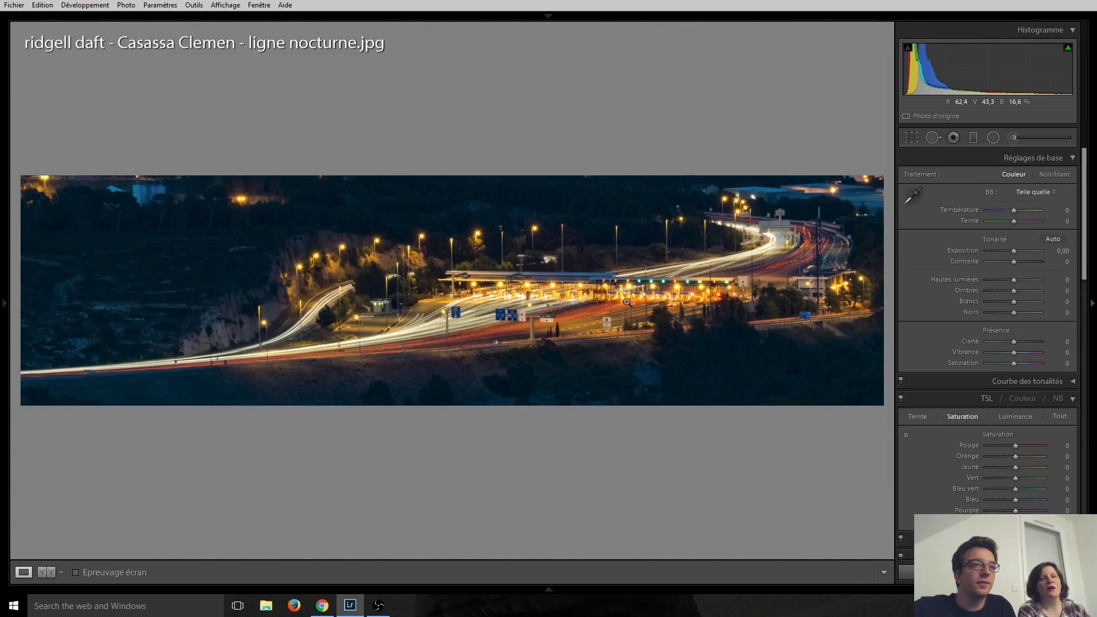
click(911, 138)
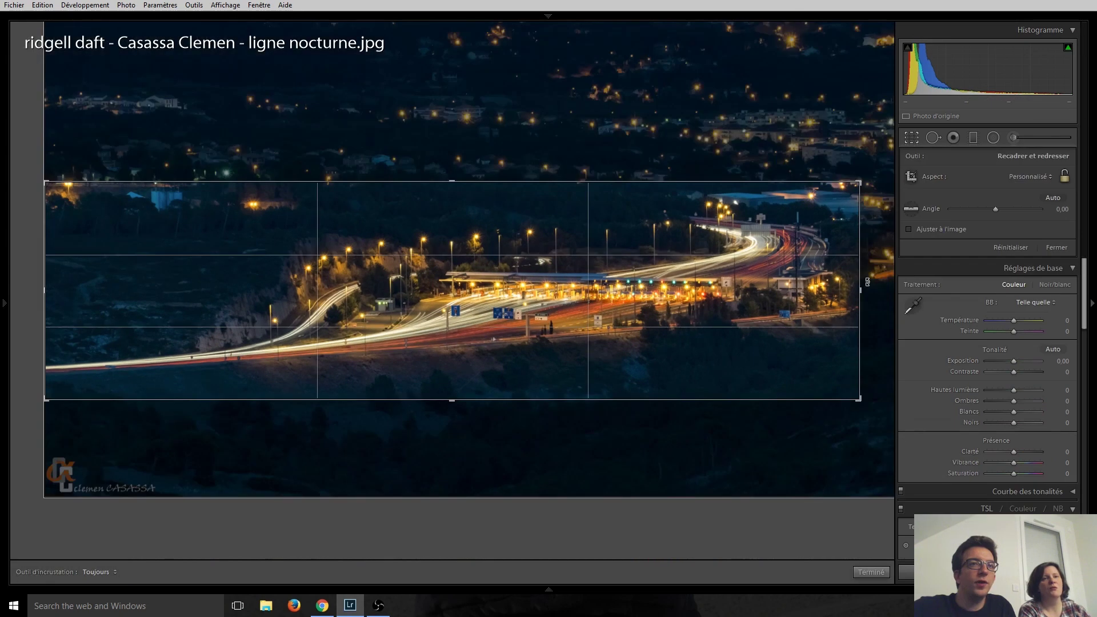
drag(863, 300, 864, 293)
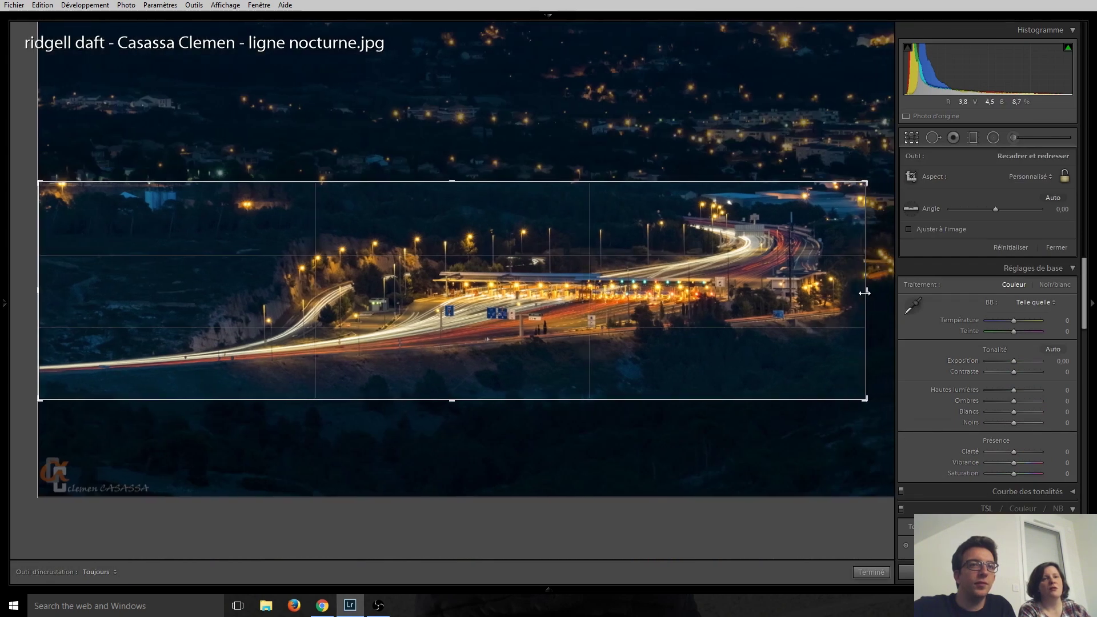
click(911, 138)
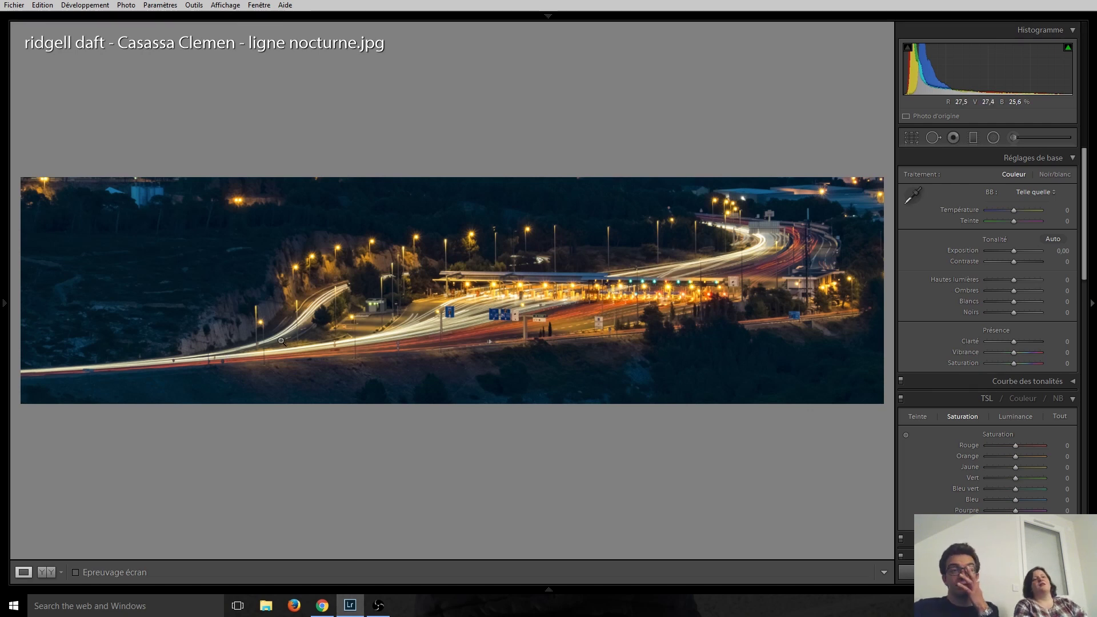
Enlarge the crop upward and downward to include more town and hillside, recentring the photo.
click(911, 137)
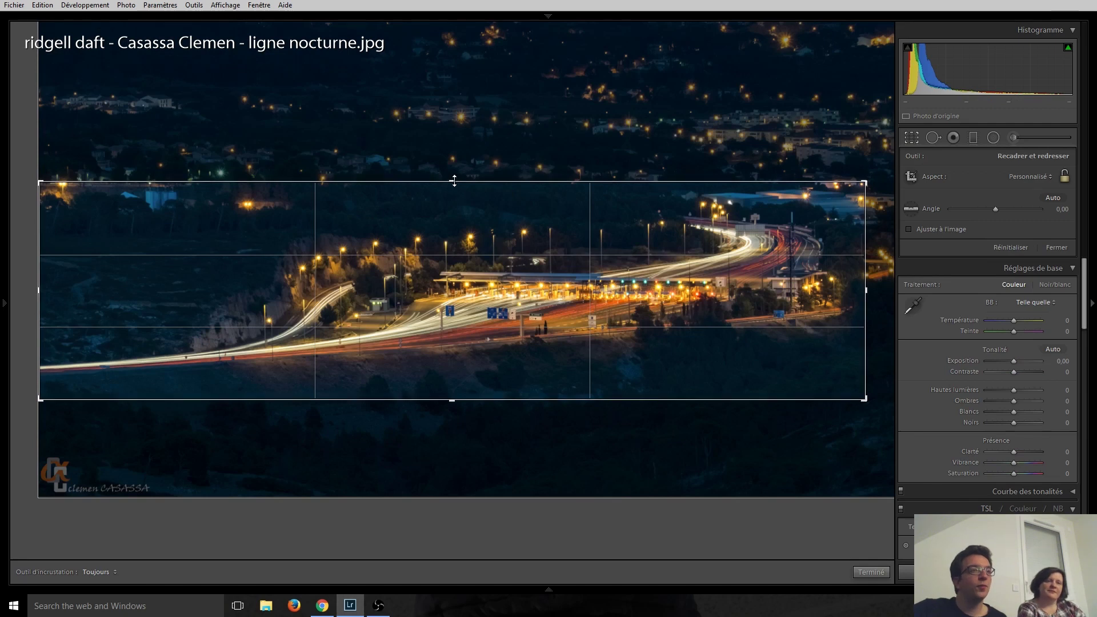
drag(453, 182, 457, 164)
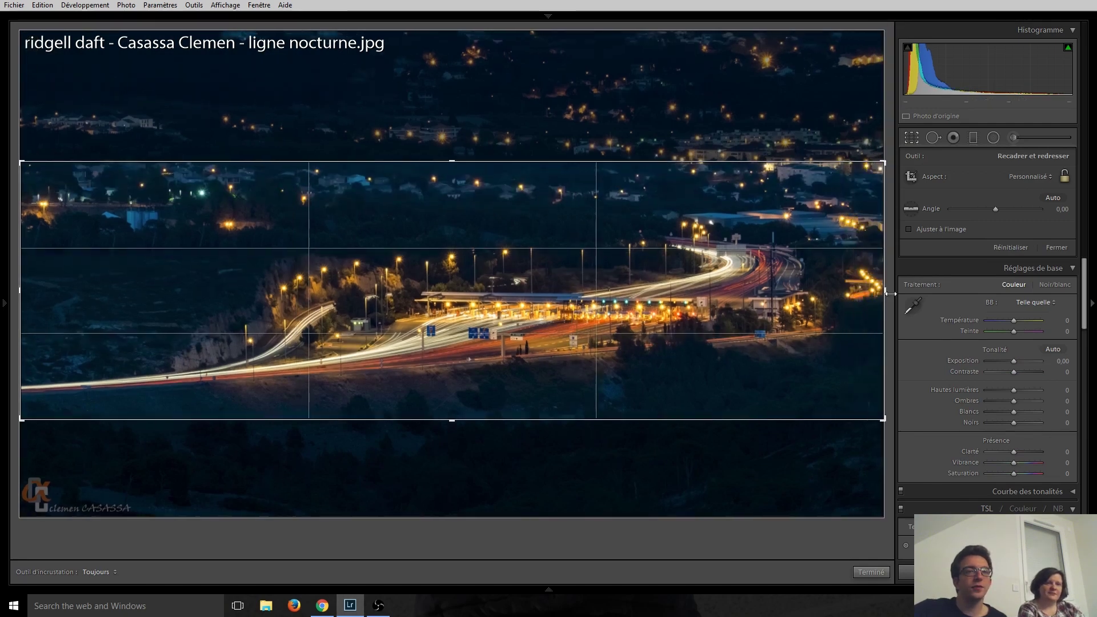
drag(453, 420, 453, 444)
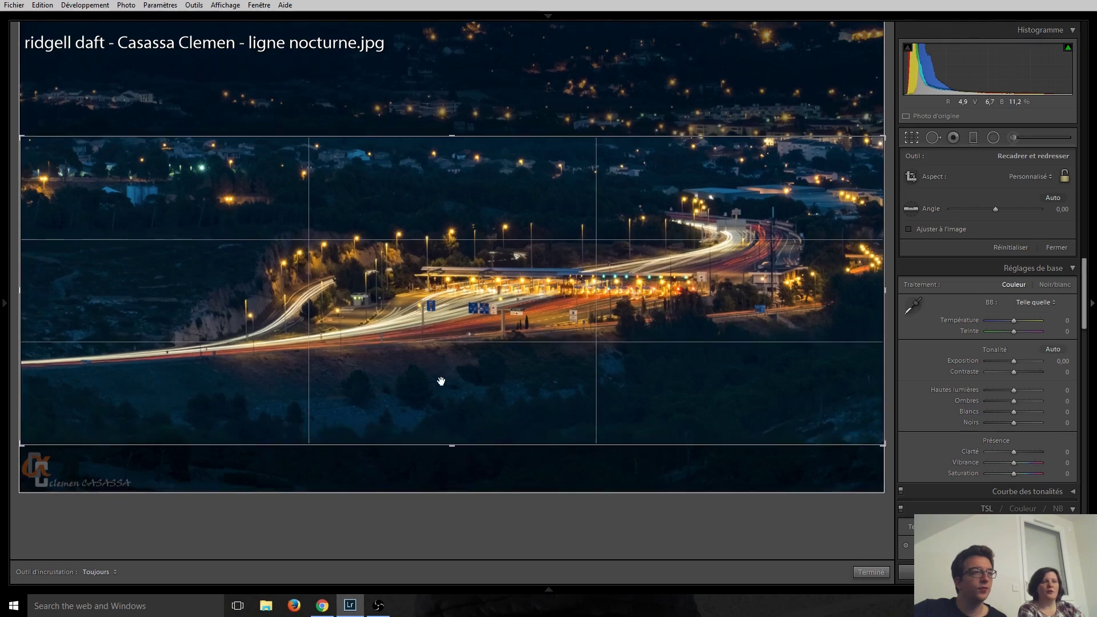
drag(461, 309, 460, 304)
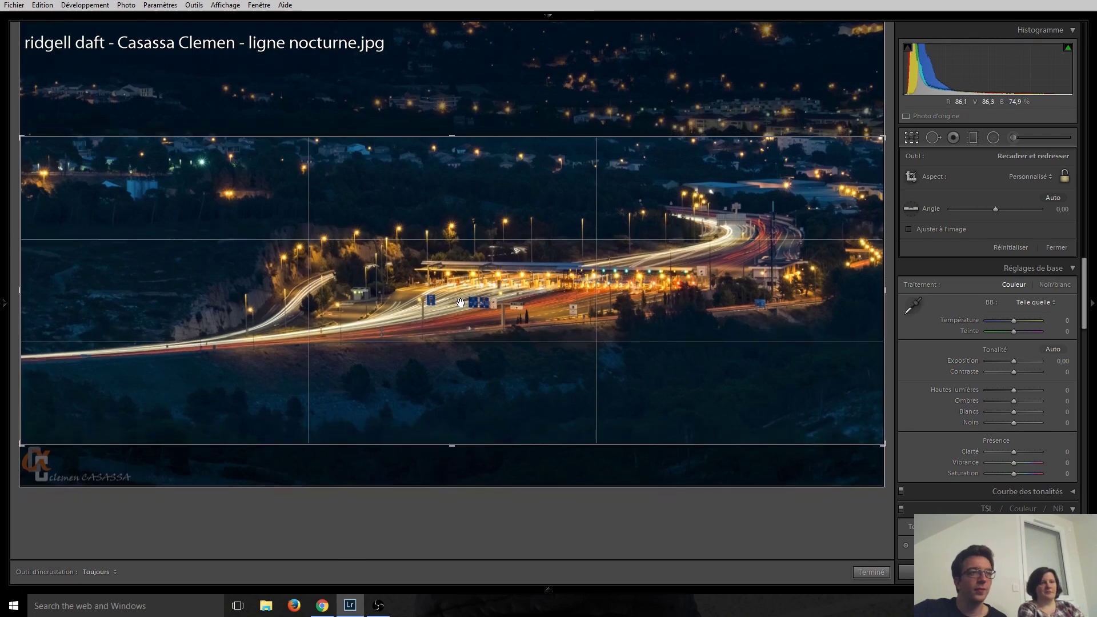
key(Return)
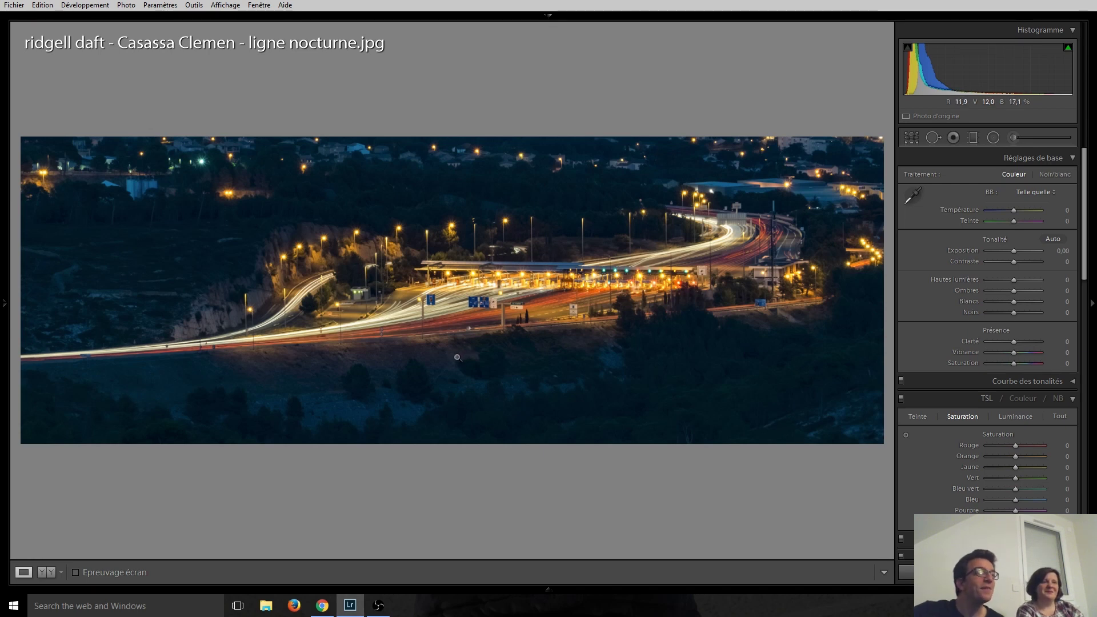
Raise the crop's top edge slightly in two passes to take in more town lights.
click(912, 137)
drag(448, 132, 448, 128)
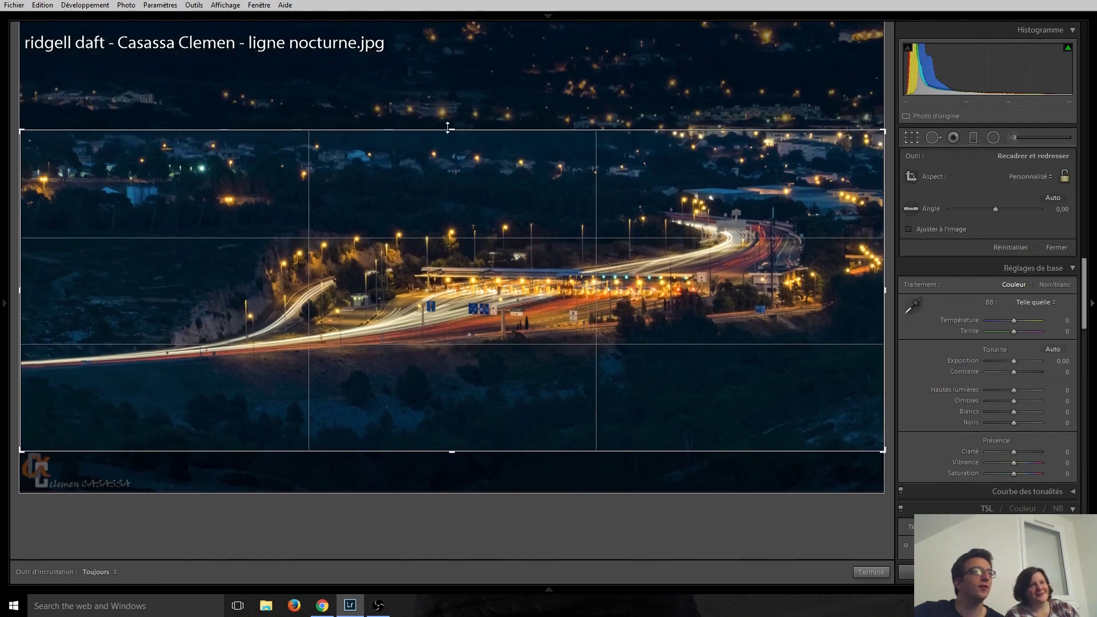
key(Return)
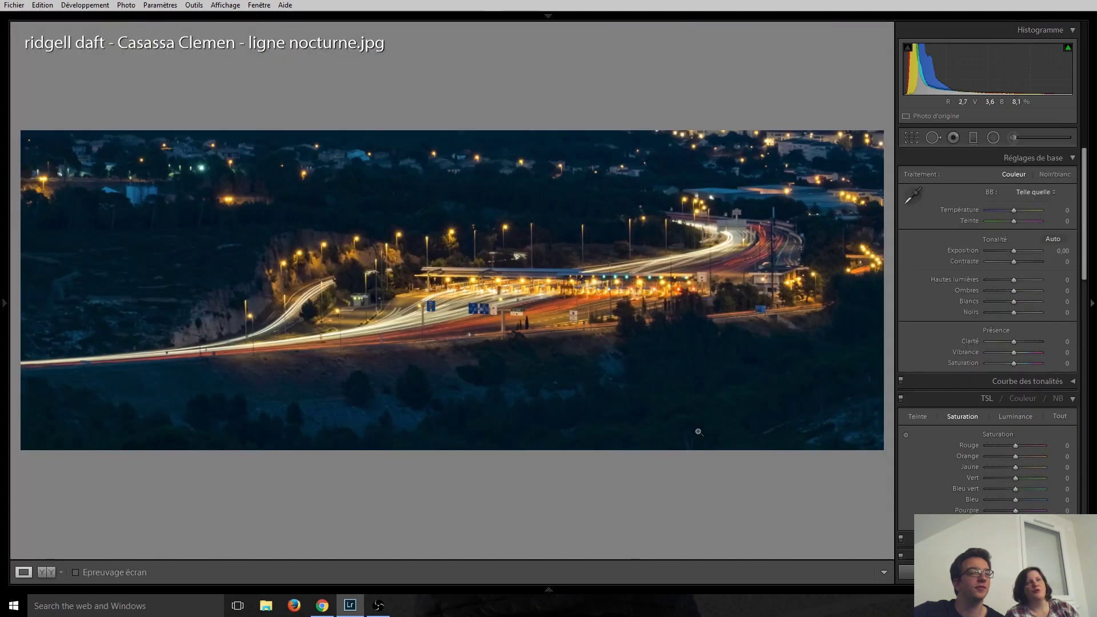
click(912, 138)
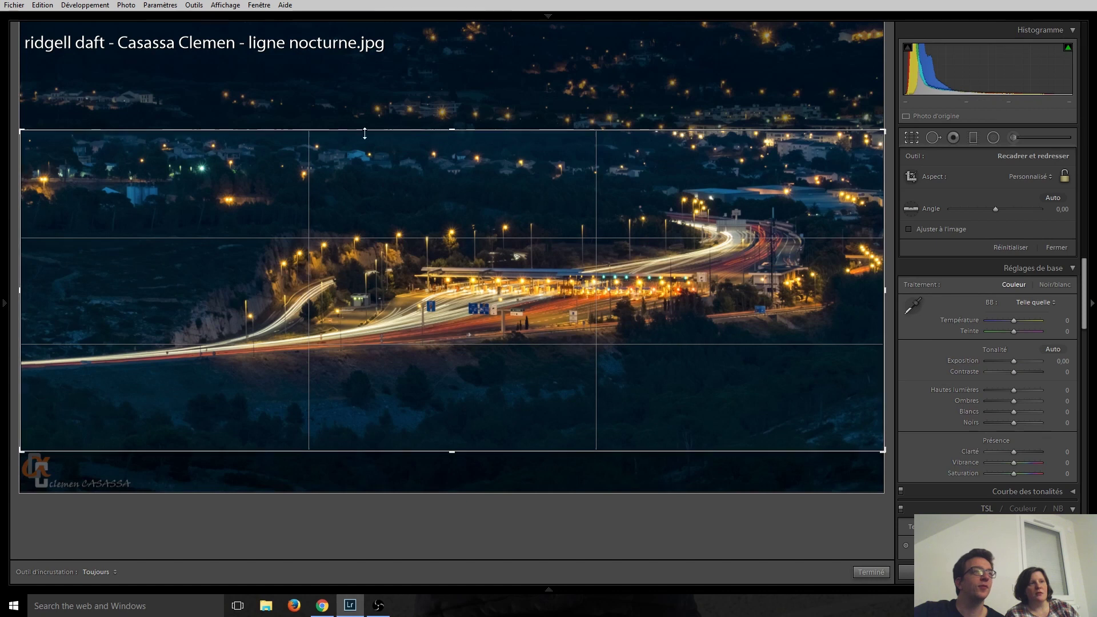
drag(451, 129, 453, 126)
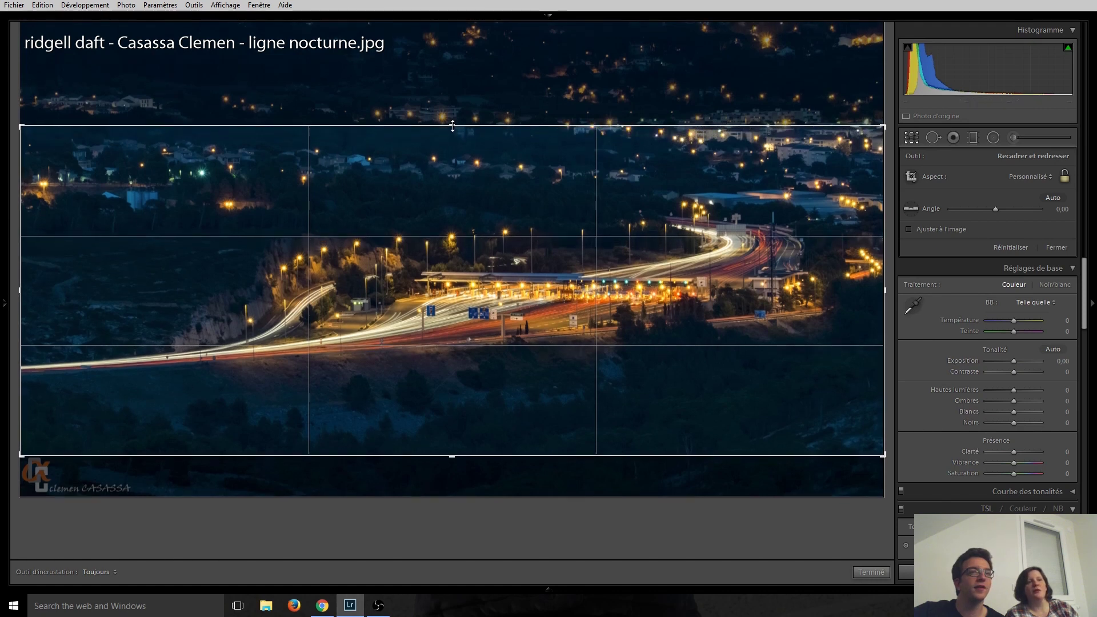
key(Return)
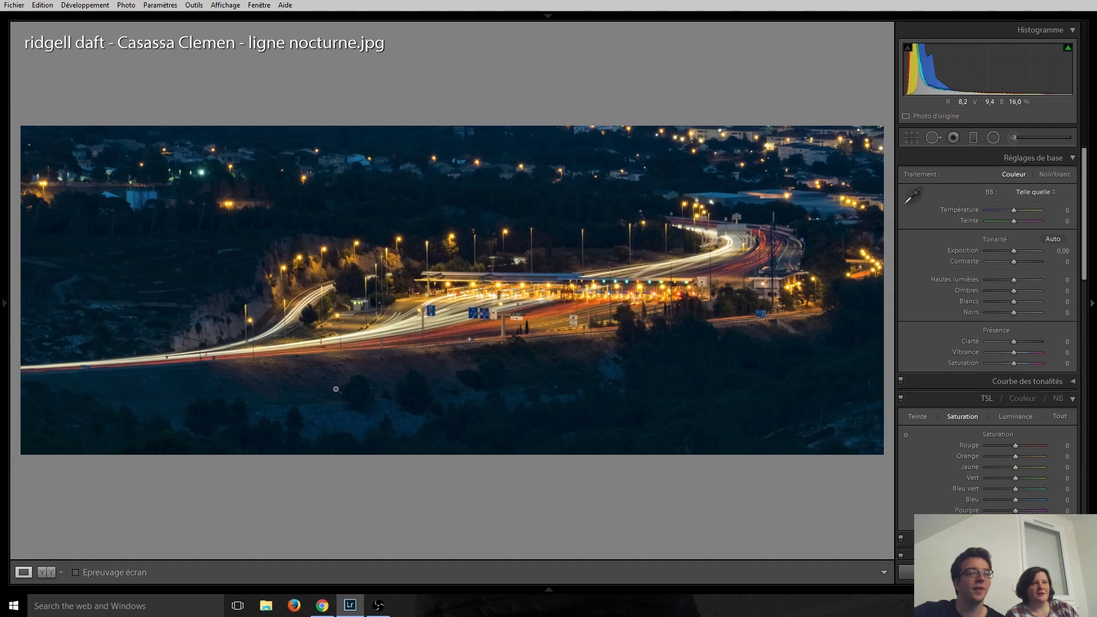
Inspect the toll plaza and curving highway at 1:1, then advance to DSCN4840.JPG.
click(527, 304)
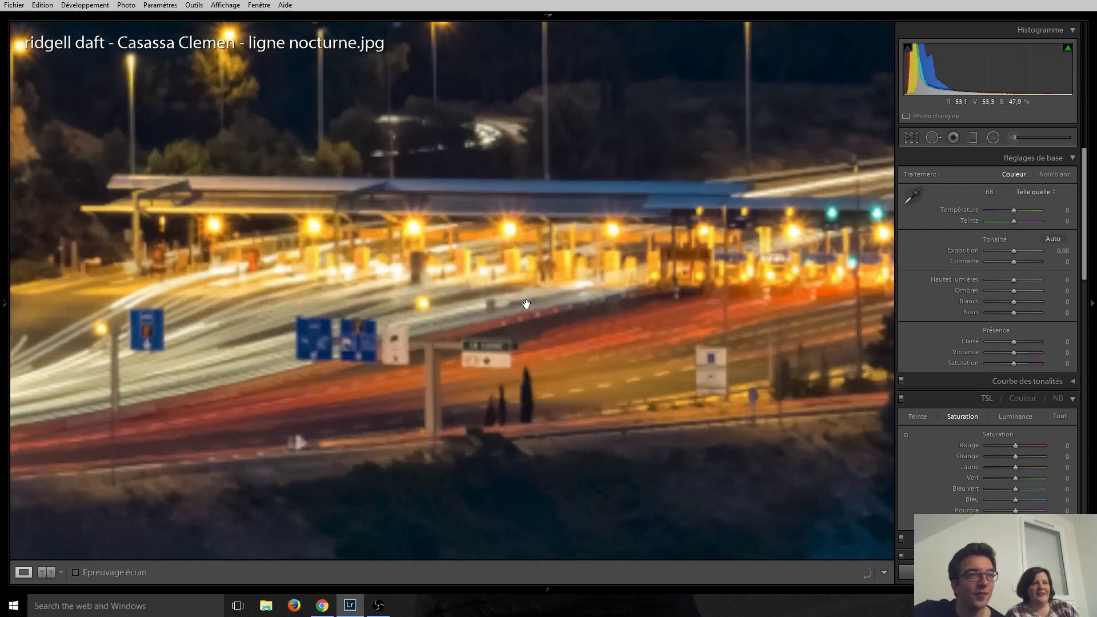
drag(646, 321, 188, 406)
drag(483, 392, 672, 263)
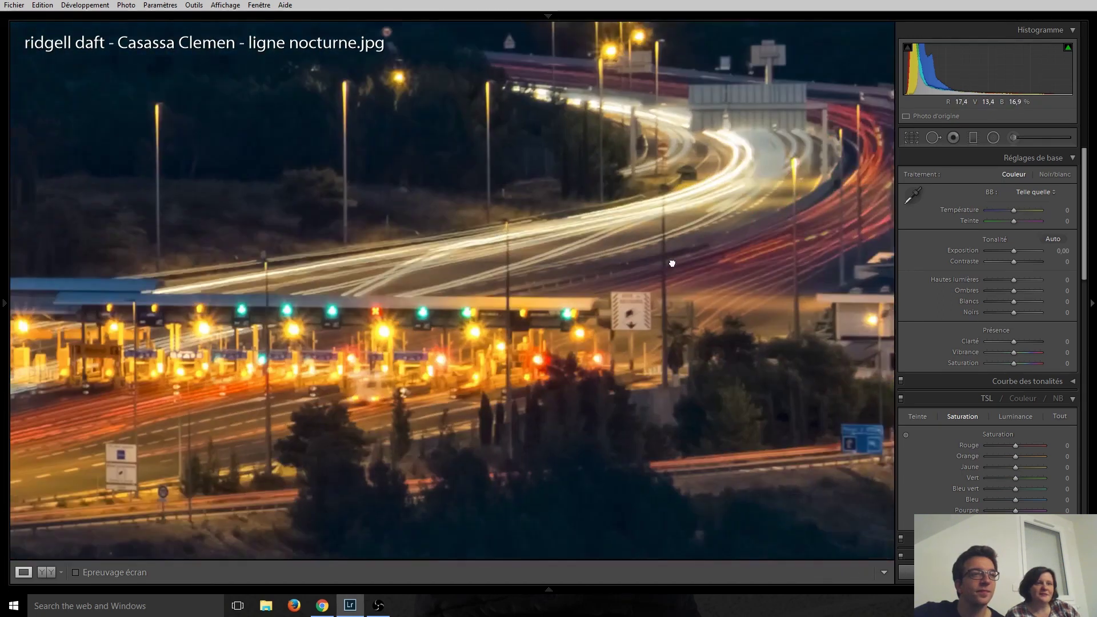
click(671, 264)
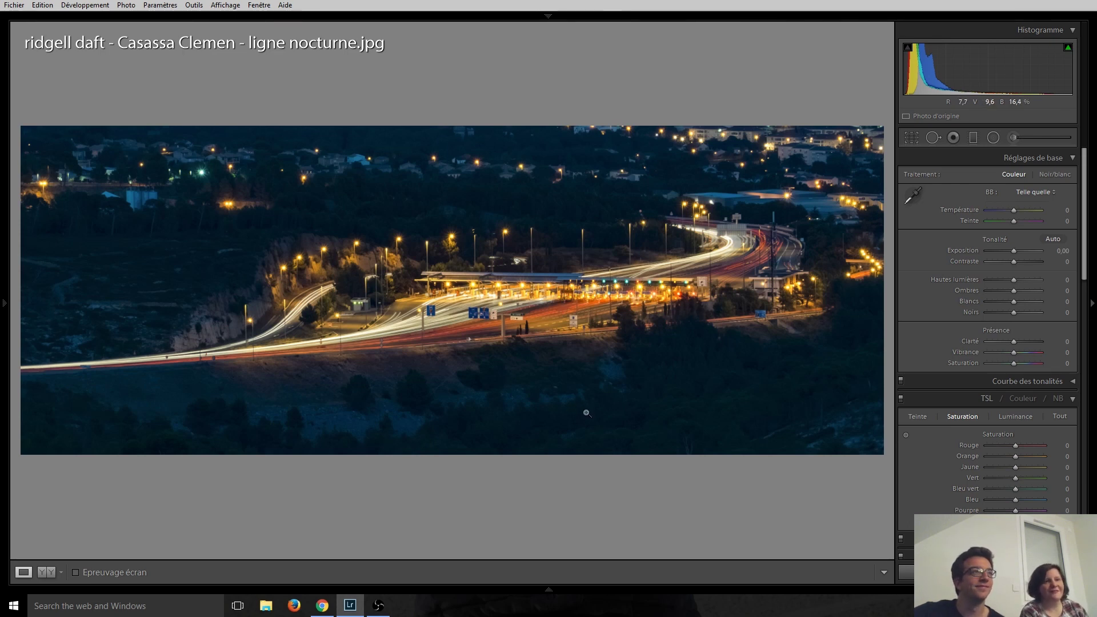
key(Right)
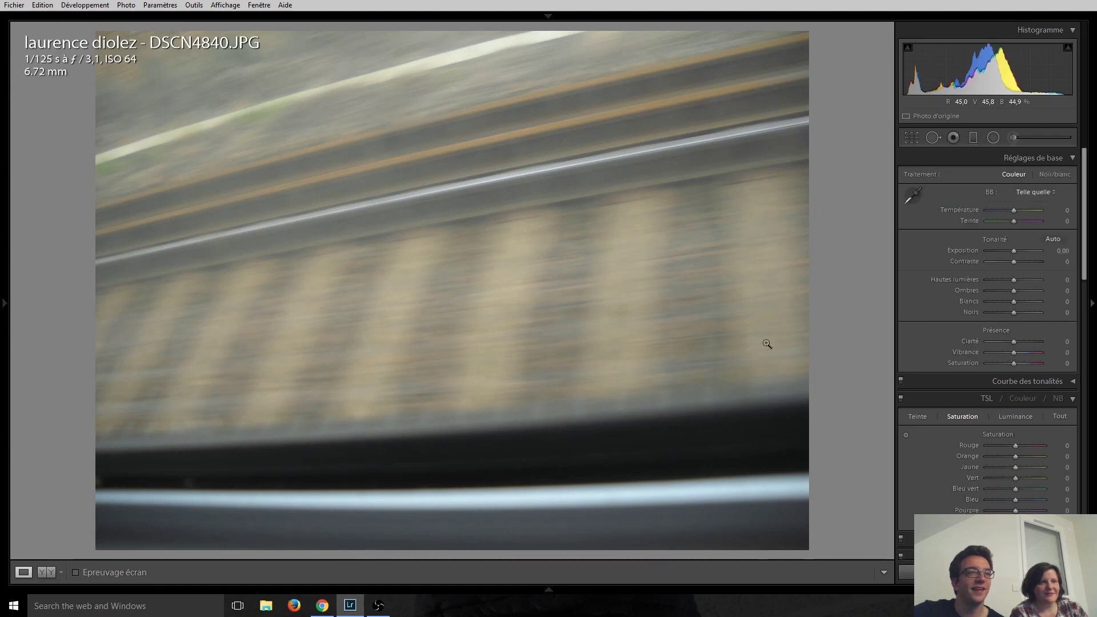
Keep Contrast at 0, set Whites +45 and Blacks −20, and draw a graduated filter across the lower rail.
click(500, 330)
click(432, 323)
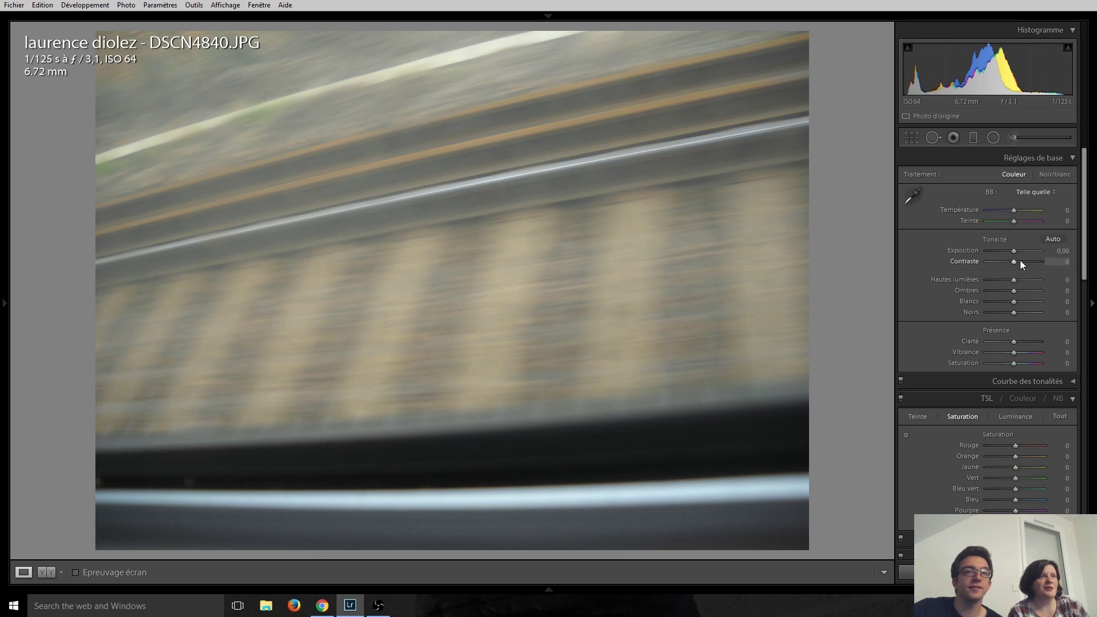
mouse_move(1014, 261)
mouse_down()
mouse_move(1030, 261)
mouse_move(1013, 264)
mouse_move(1010, 304)
mouse_up()
double_click(1016, 265)
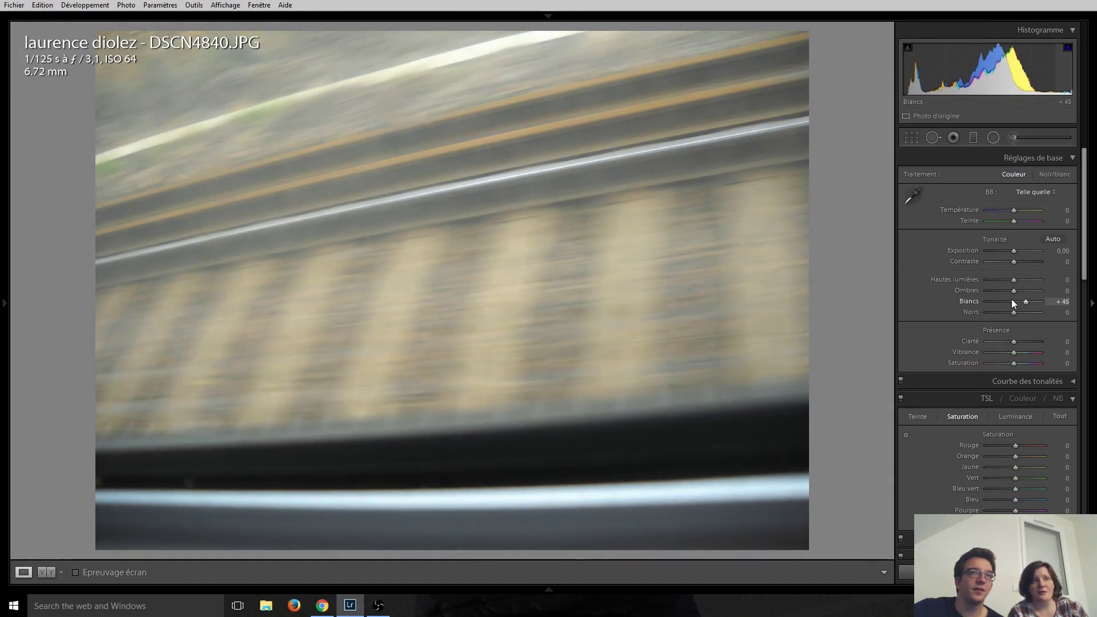
key(Down)
key(Down)
key(Down)
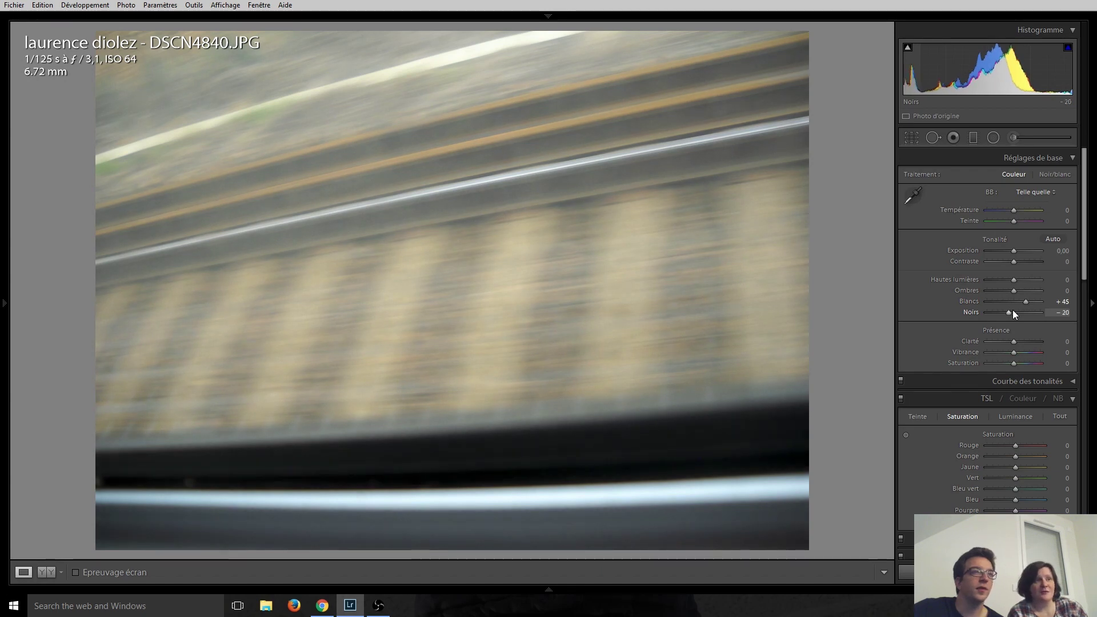
click(973, 137)
mouse_move(429, 415)
mouse_down()
mouse_move(423, 510)
mouse_move(433, 520)
mouse_up()
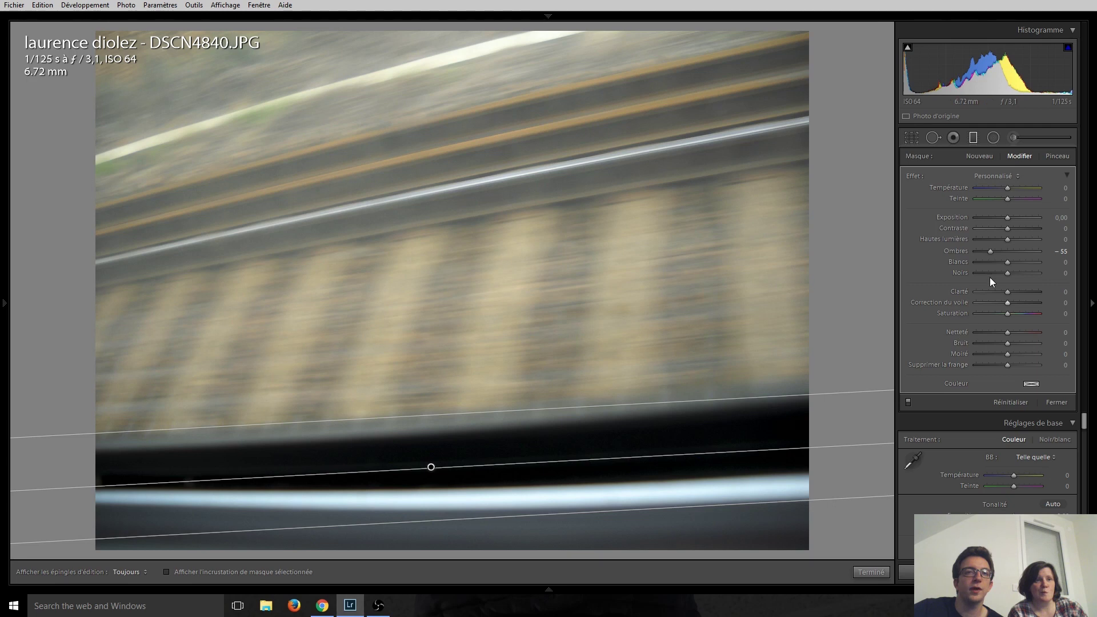
Give the graduated filter Shadows 0, Blacks −16 and Dehaze 26.
drag(1007, 273, 1003, 273)
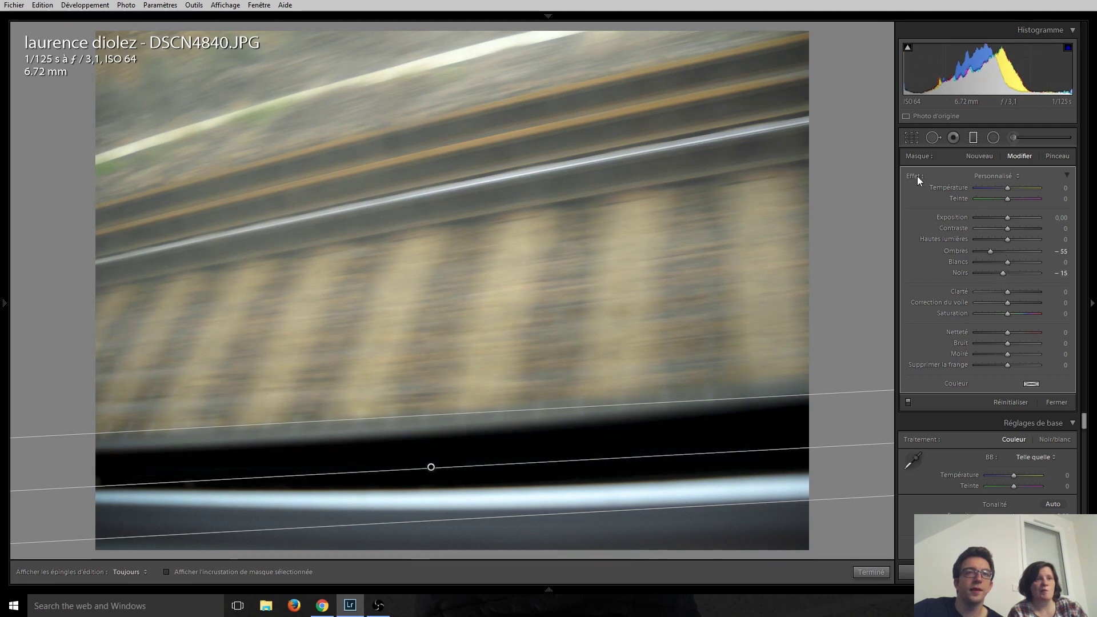
double_click(917, 176)
drag(1009, 273, 1006, 273)
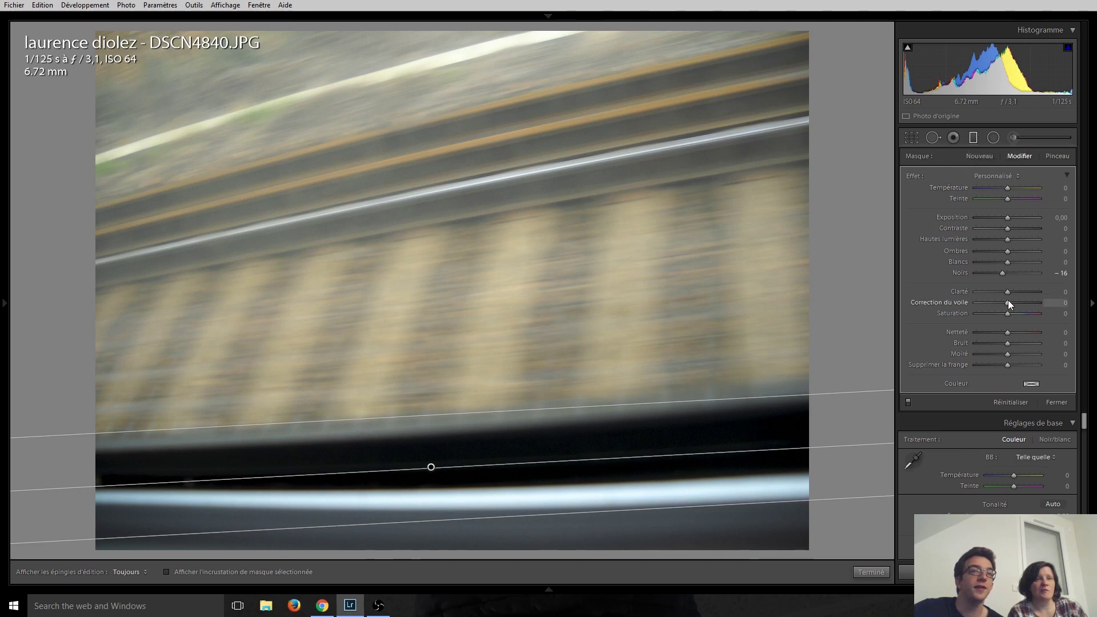
drag(1008, 303, 1016, 308)
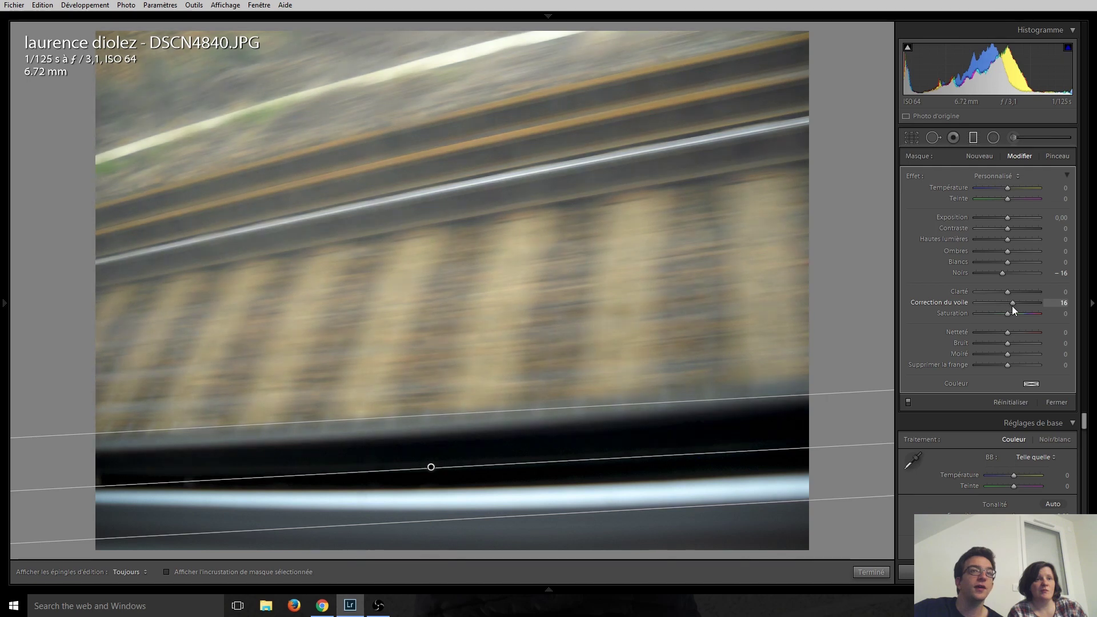
drag(1015, 306, 1013, 305)
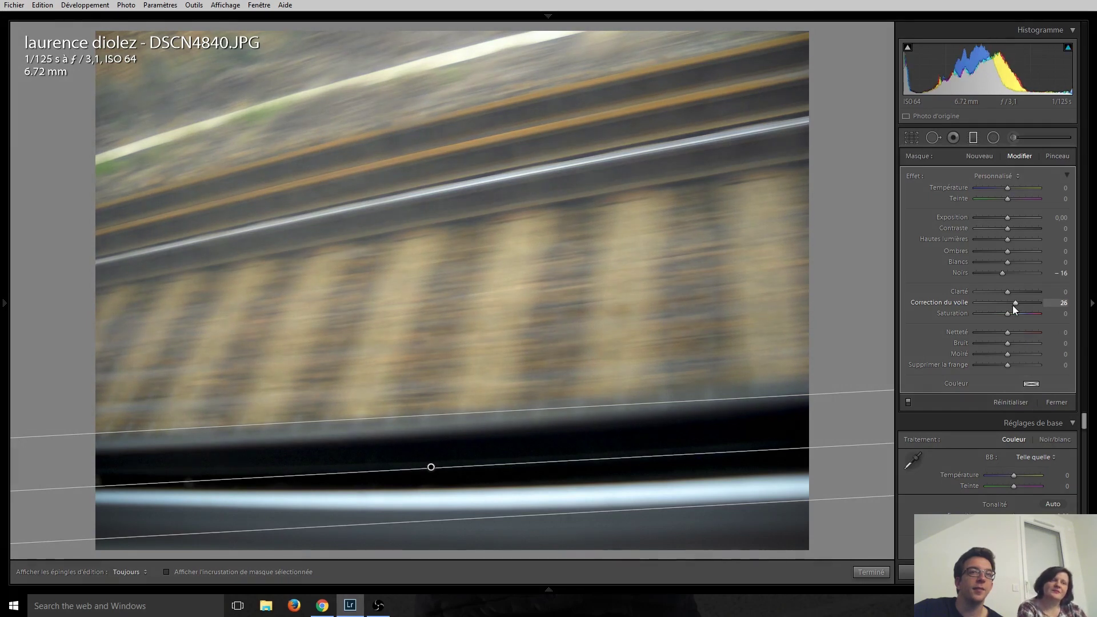
Convert the rail photo to Black & White and advance to the Palais de Justice night shot.
click(973, 139)
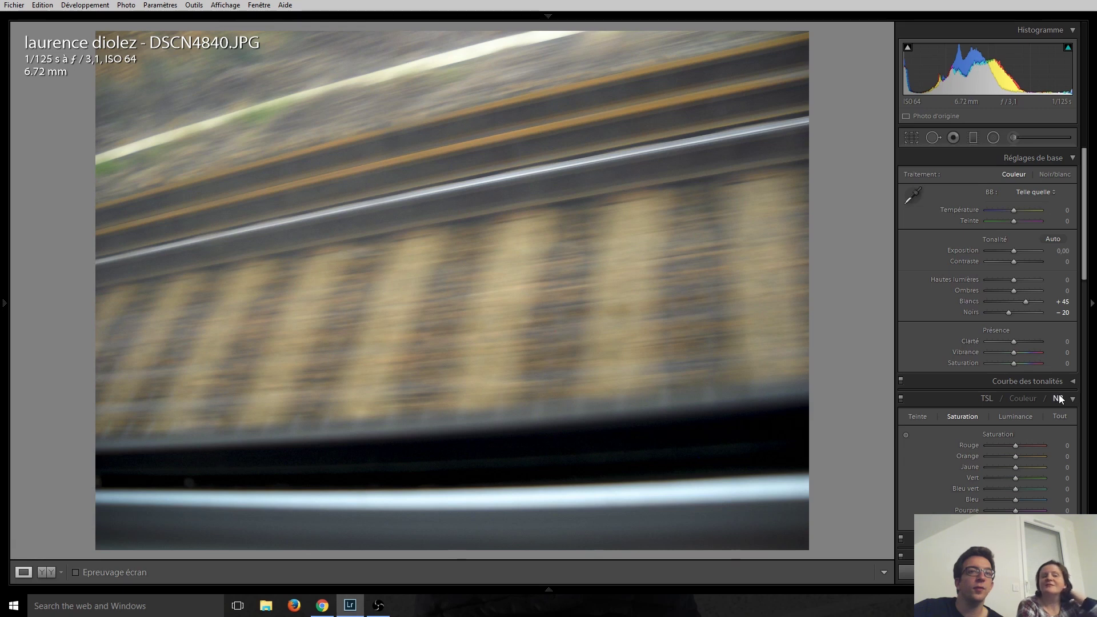
click(1058, 398)
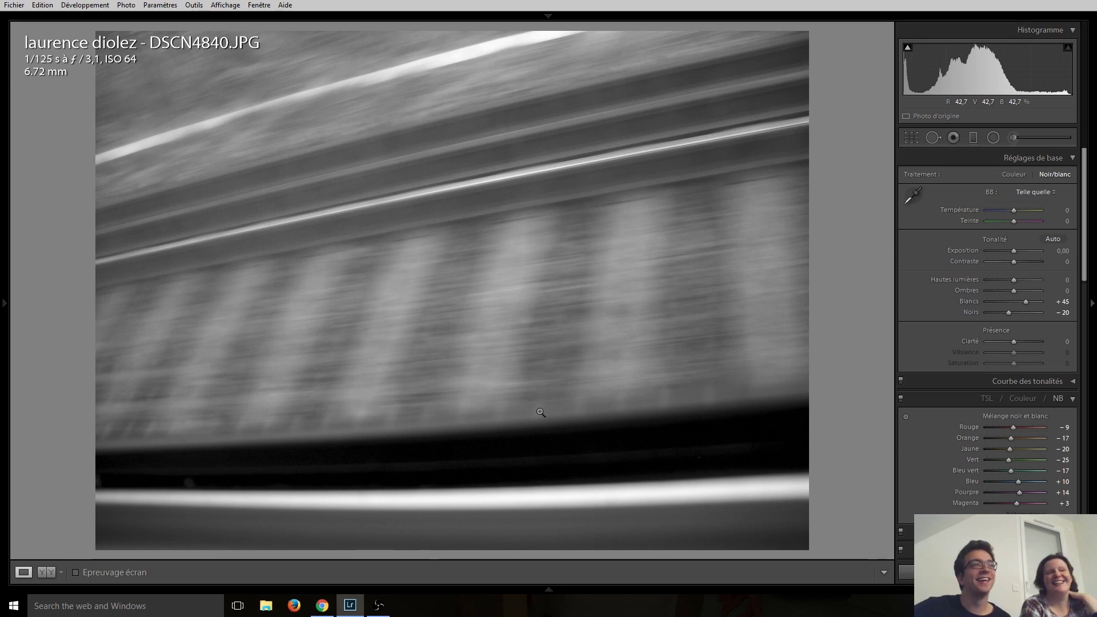
key(Right)
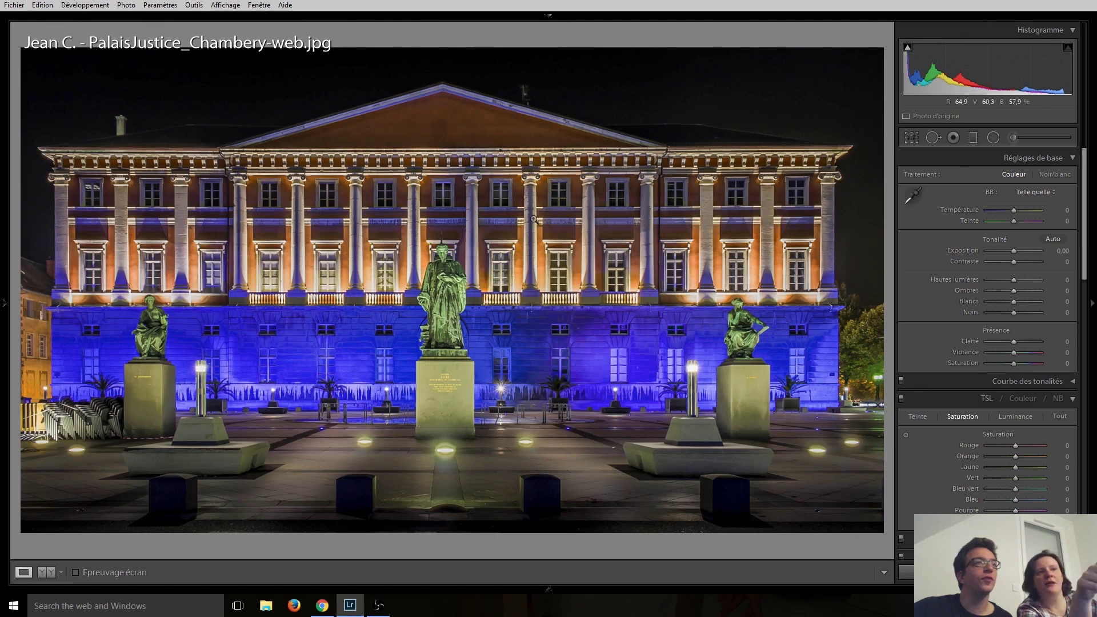
Try spot removal on the courthouse sky, then advance to the Canon camera grid photo IMG_9130.jpg.
click(933, 138)
click(525, 91)
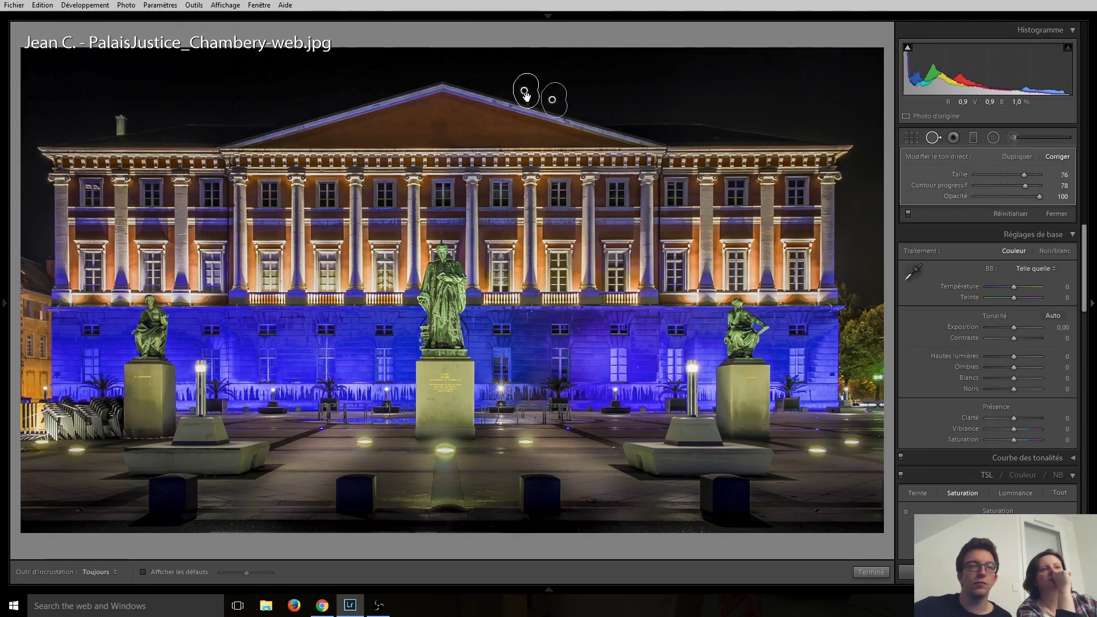
key(q)
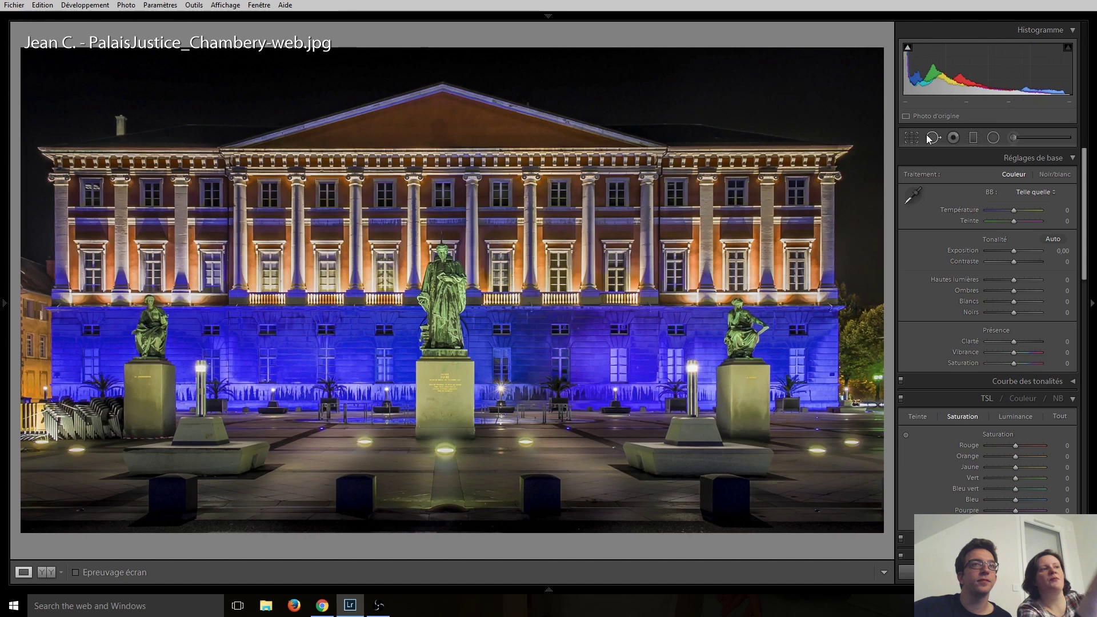
click(933, 138)
drag(121, 117, 117, 125)
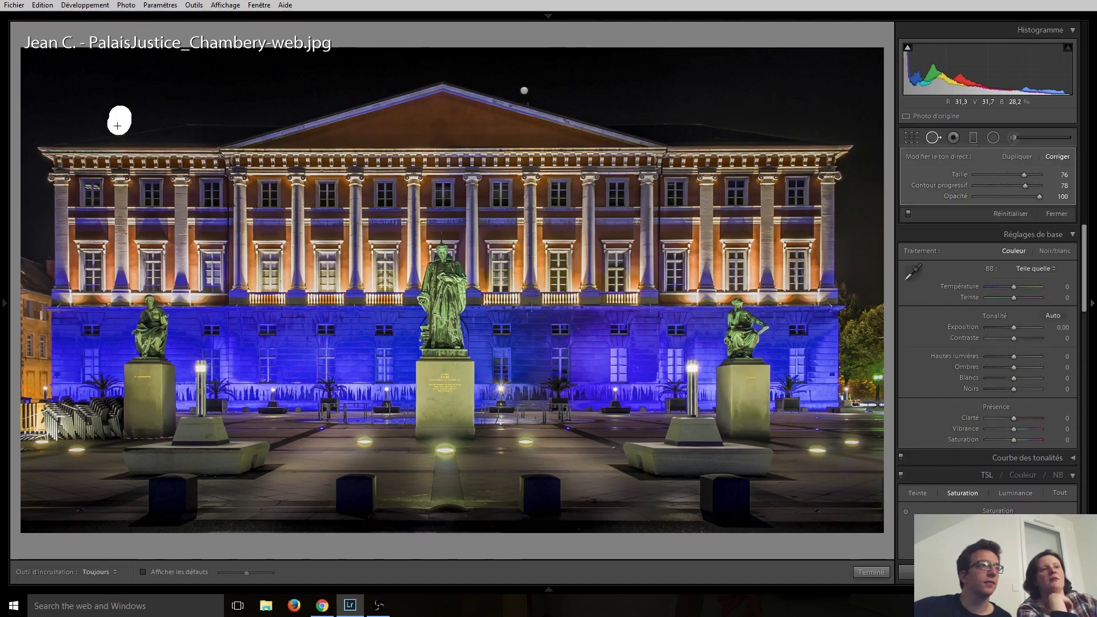
key(k)
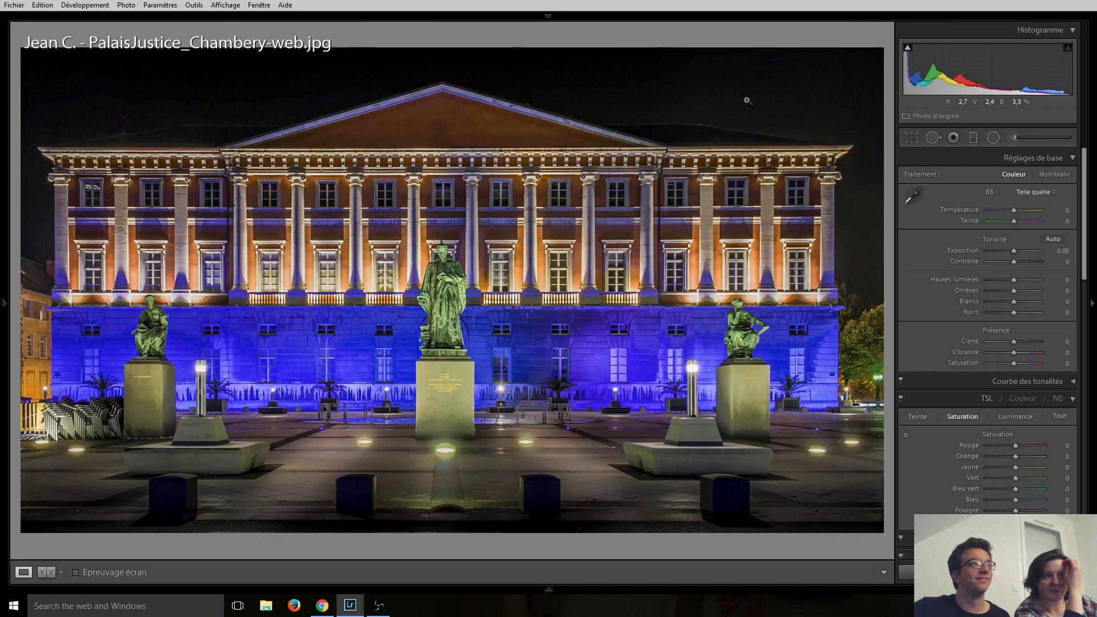
key(Right)
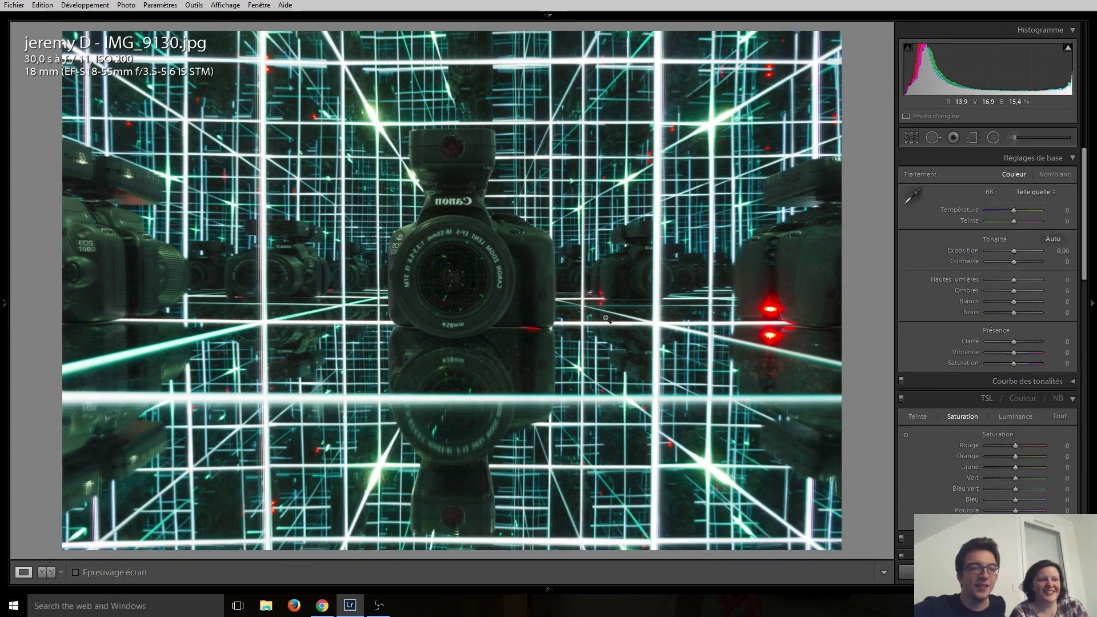
Advance from the camera grid to the square star-trails photo.
key(Right)
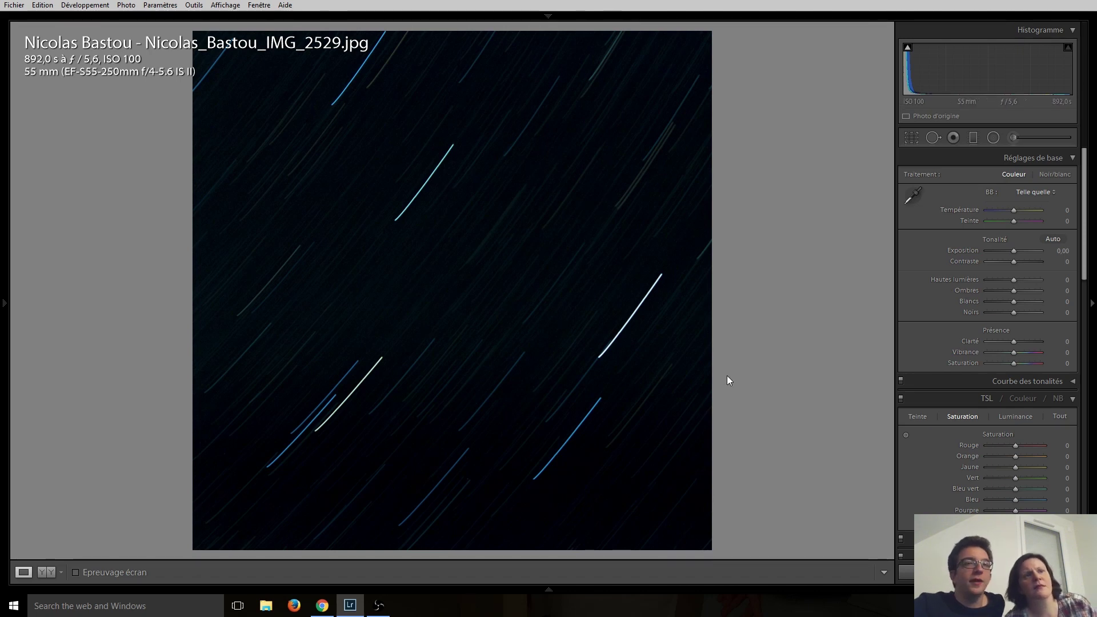
Inspect the star trails at 1:1 twice, then settle on the black-and-white lac du Der bridge photo.
key(Right)
key(Left)
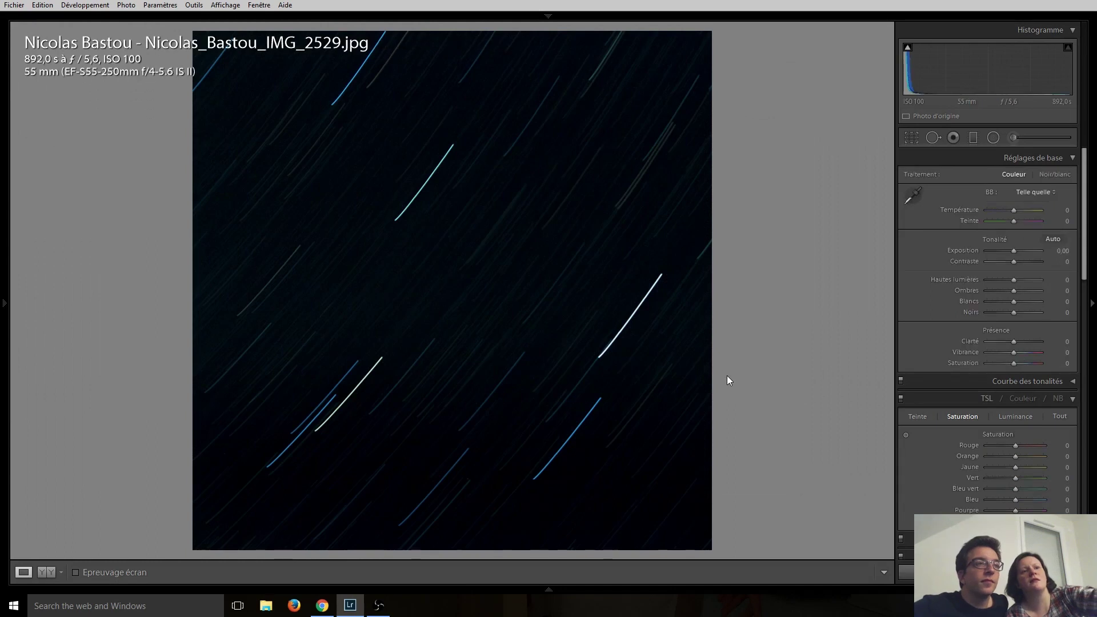
click(648, 151)
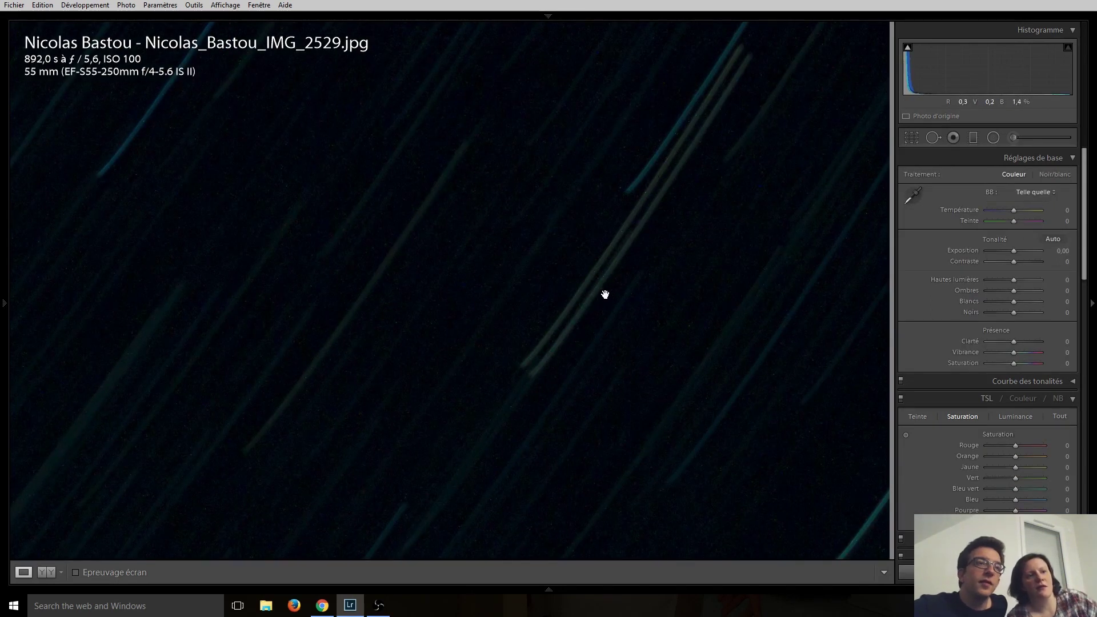
click(617, 236)
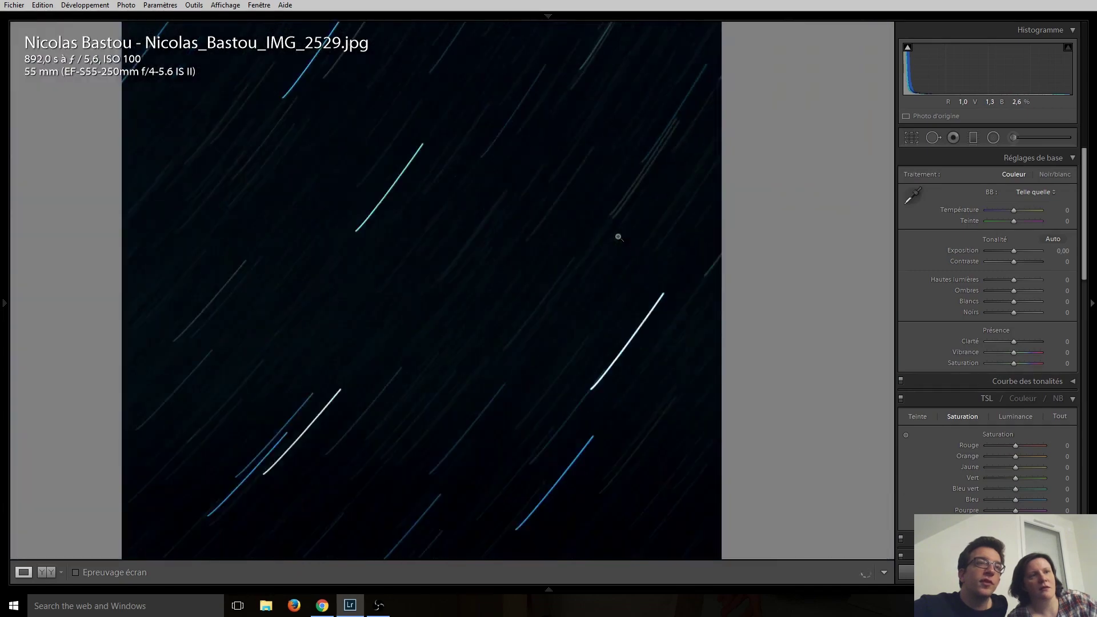
click(650, 144)
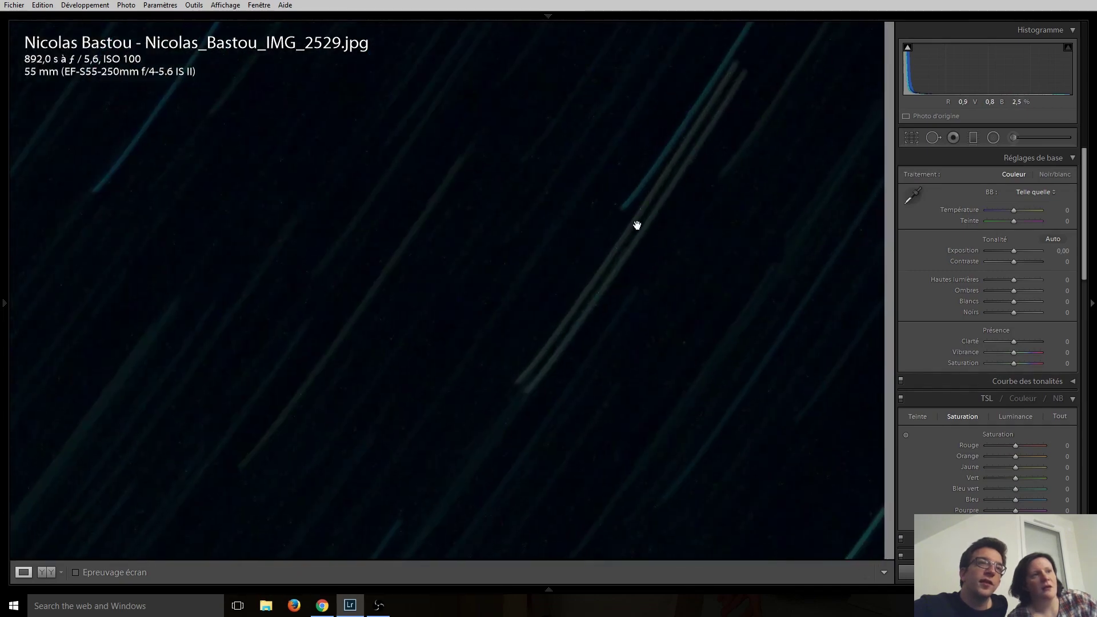
click(584, 282)
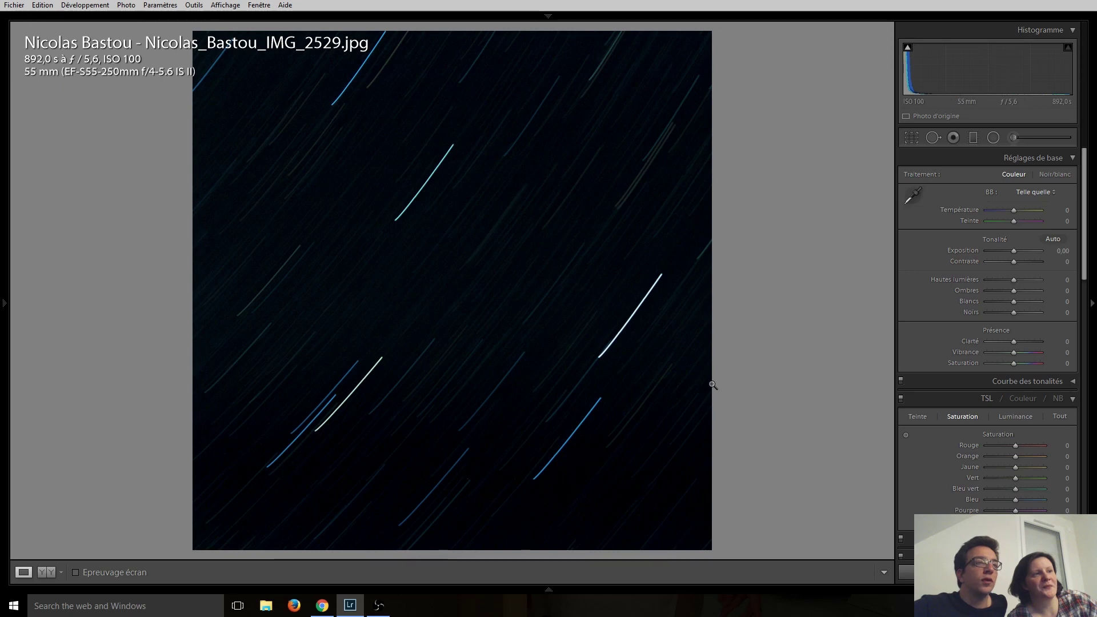
key(Right)
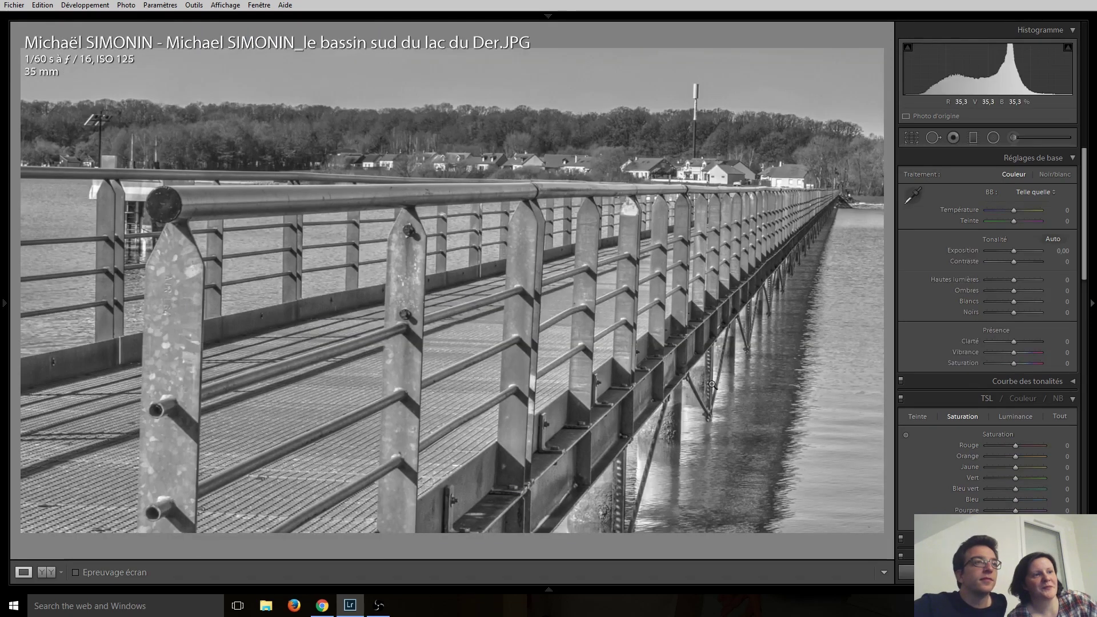
key(Left)
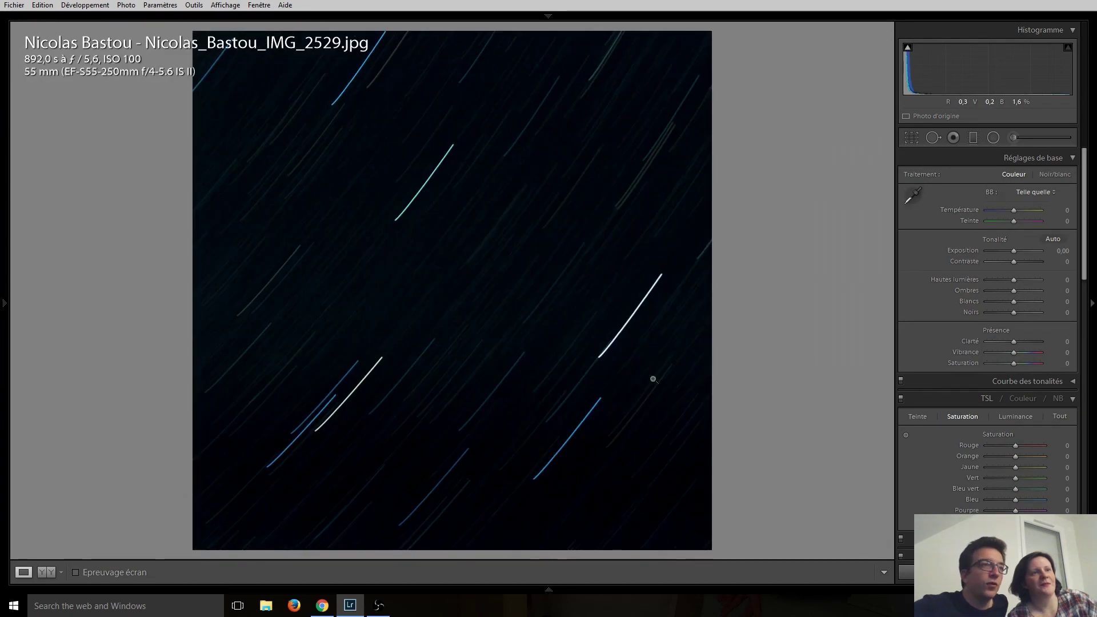
key(Right)
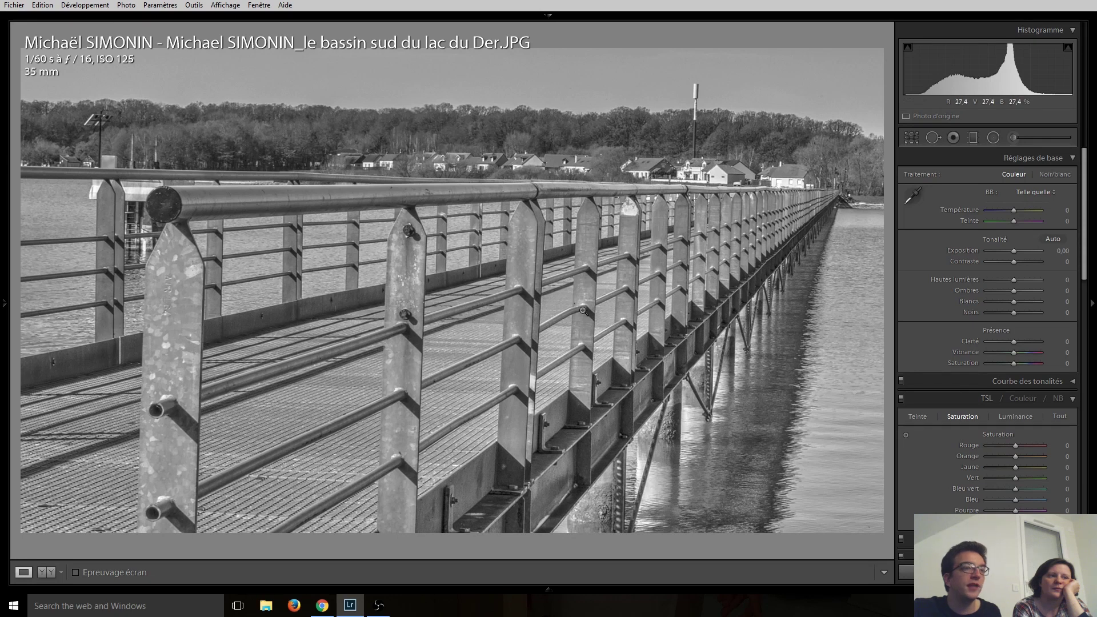
Crop the bridge photo in from the left and straighten it to an angle of −0.93.
click(909, 138)
drag(17, 296, 110, 294)
key(Return)
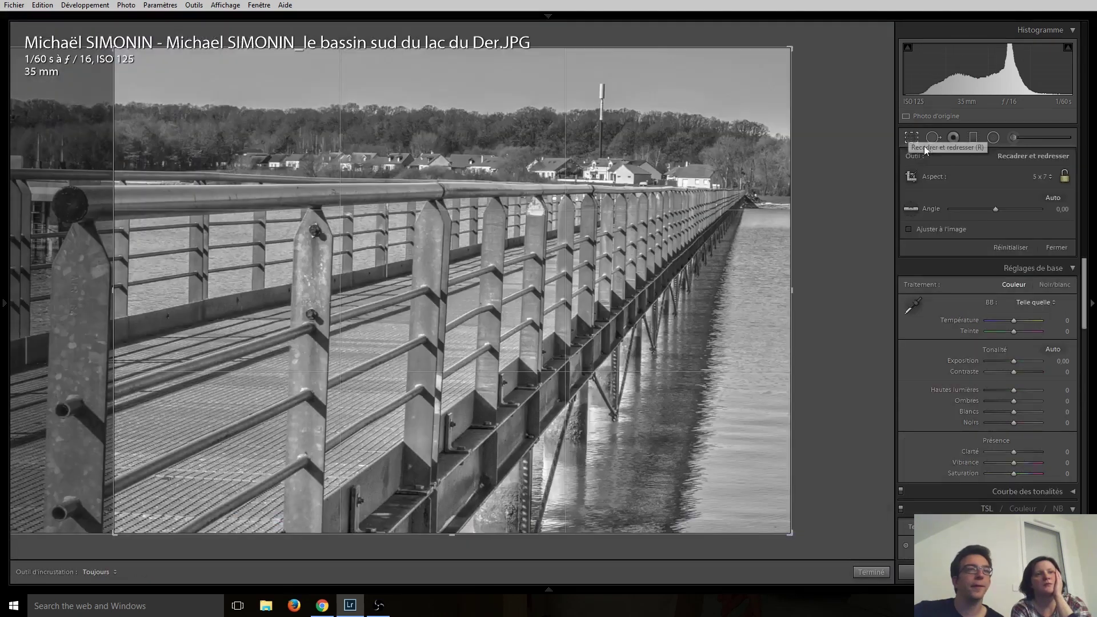
click(913, 138)
drag(994, 209, 994, 208)
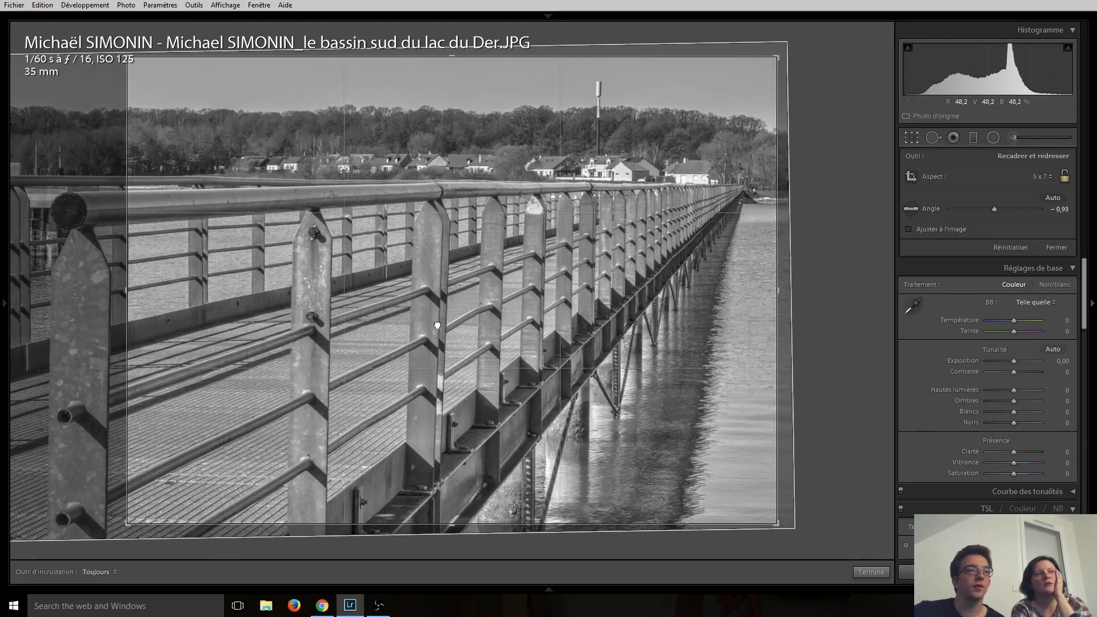
double_click(437, 325)
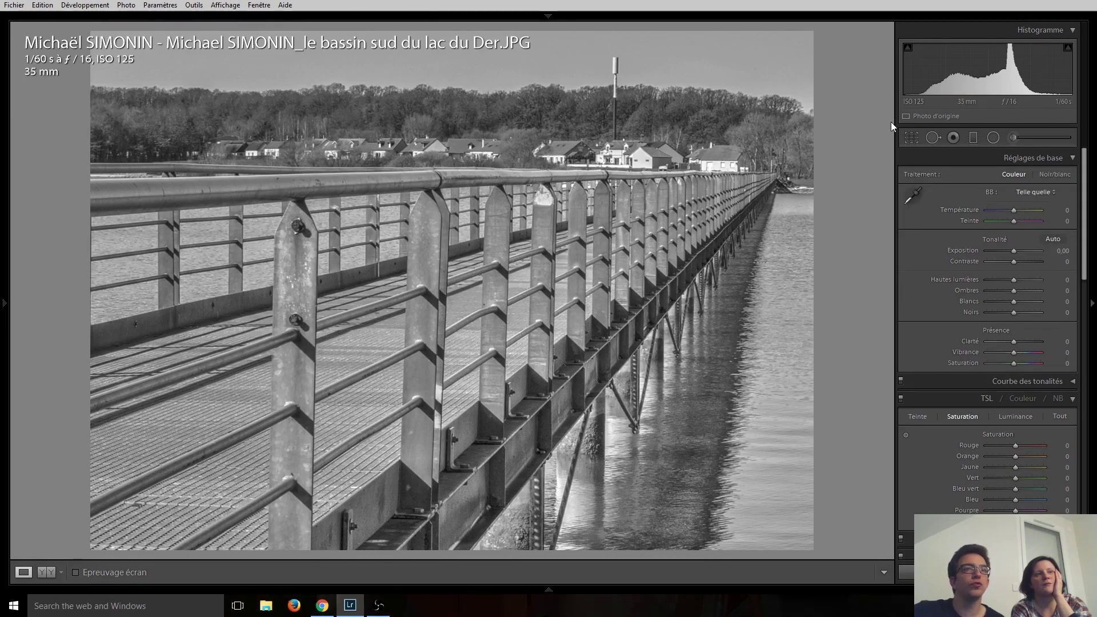
Heal away the antenna mast above the houses with a single Spot Removal stroke.
click(933, 137)
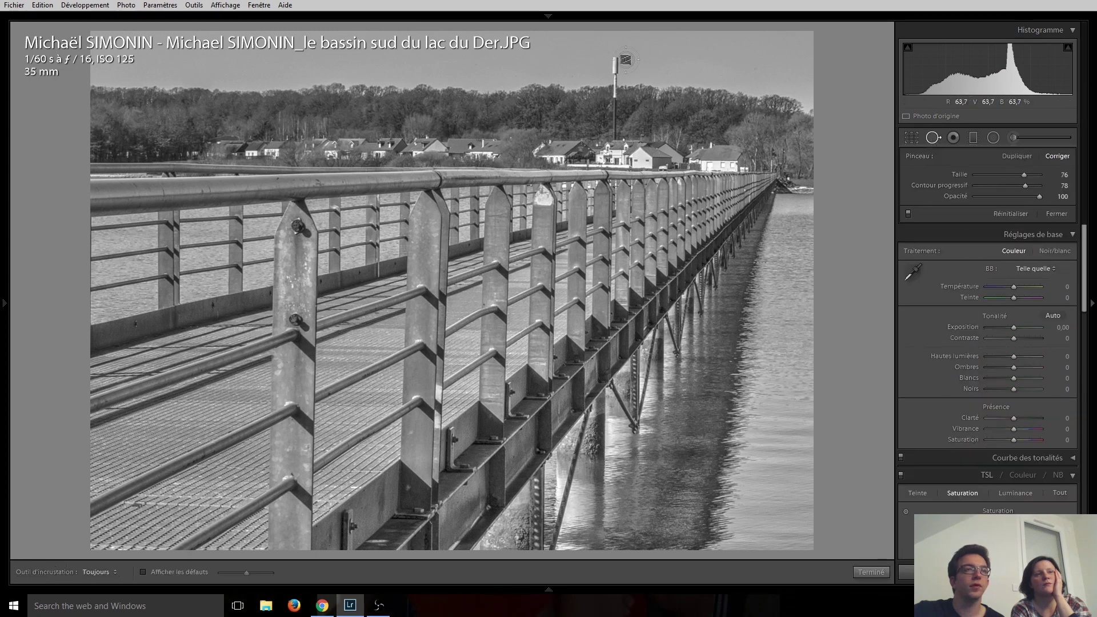
drag(619, 57, 619, 128)
key(q)
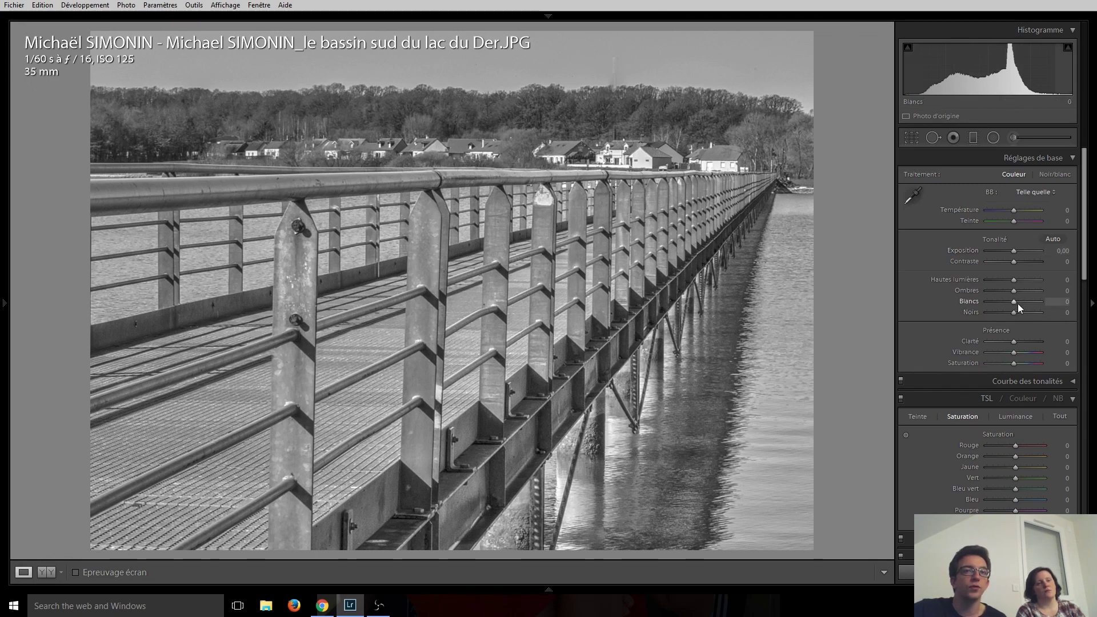
Set the bridge photo's Whites to +30 and Blacks to −10, then advance to the power-lines photo.
scroll(1016, 304, up, 7)
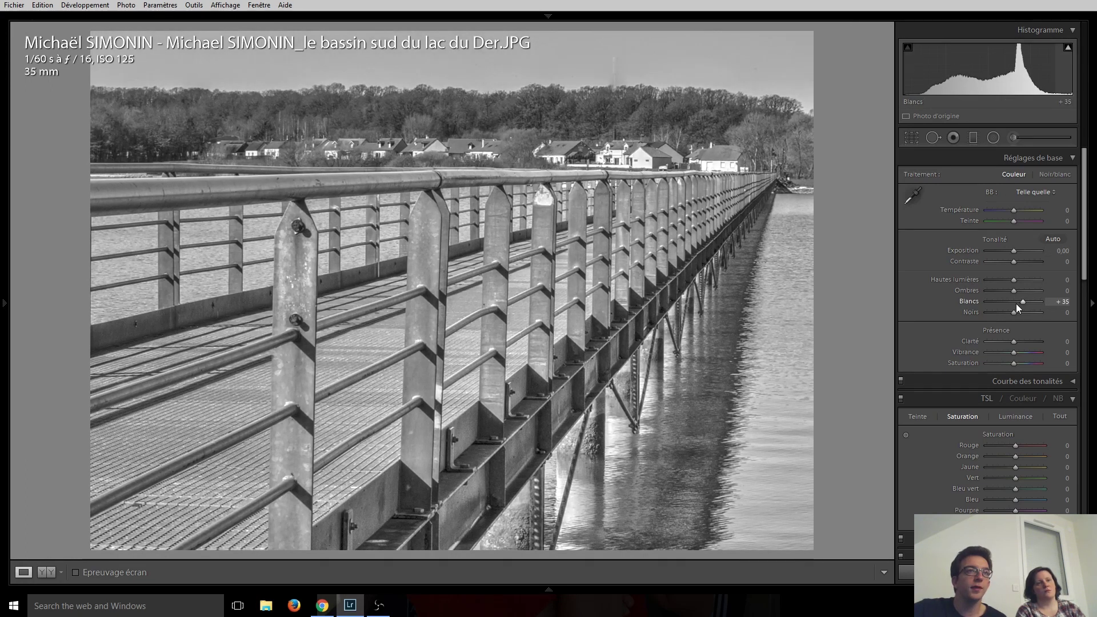
drag(1021, 313, 1015, 314)
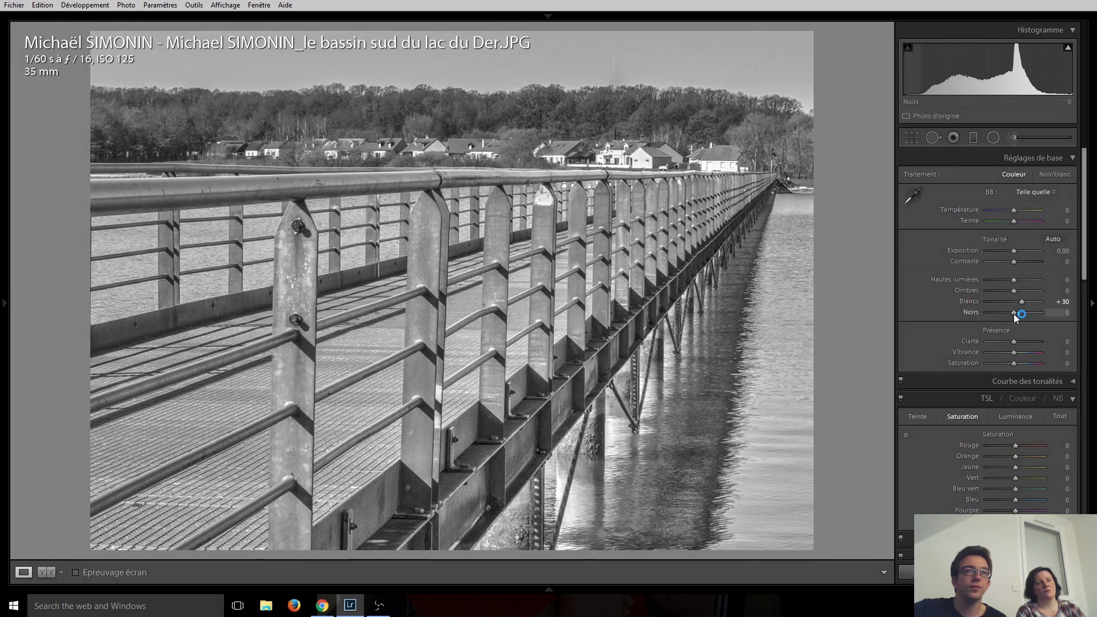
scroll(1015, 317, down, 1)
scroll(1015, 317, down, 1)
scroll(1016, 318, down, 1)
scroll(1015, 318, down, 1)
scroll(1014, 314, up, 2)
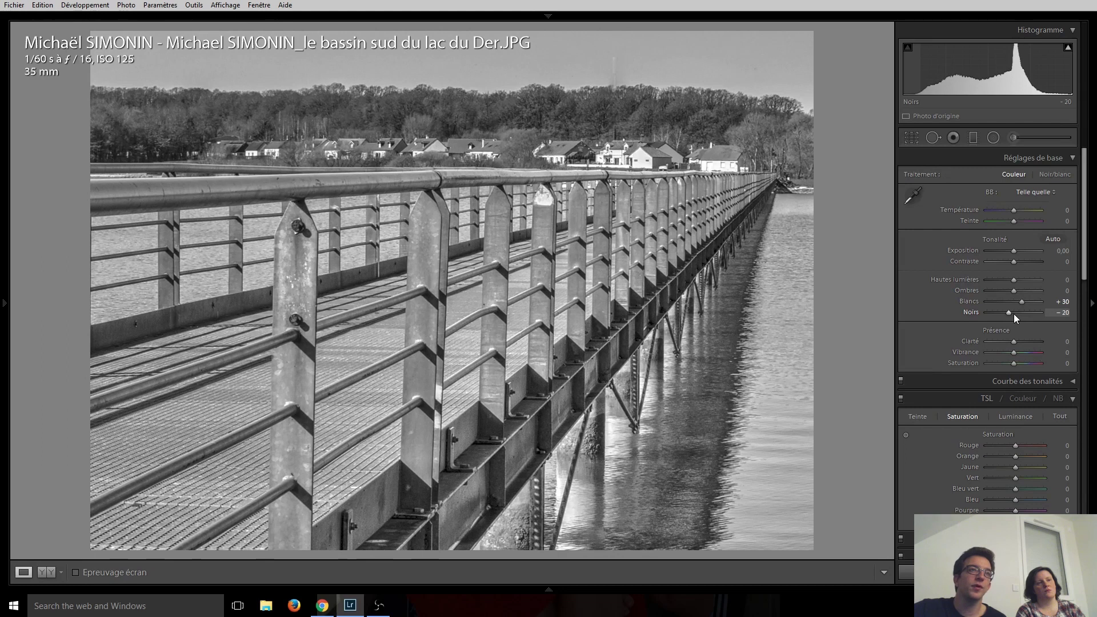
scroll(1014, 314, up, 1)
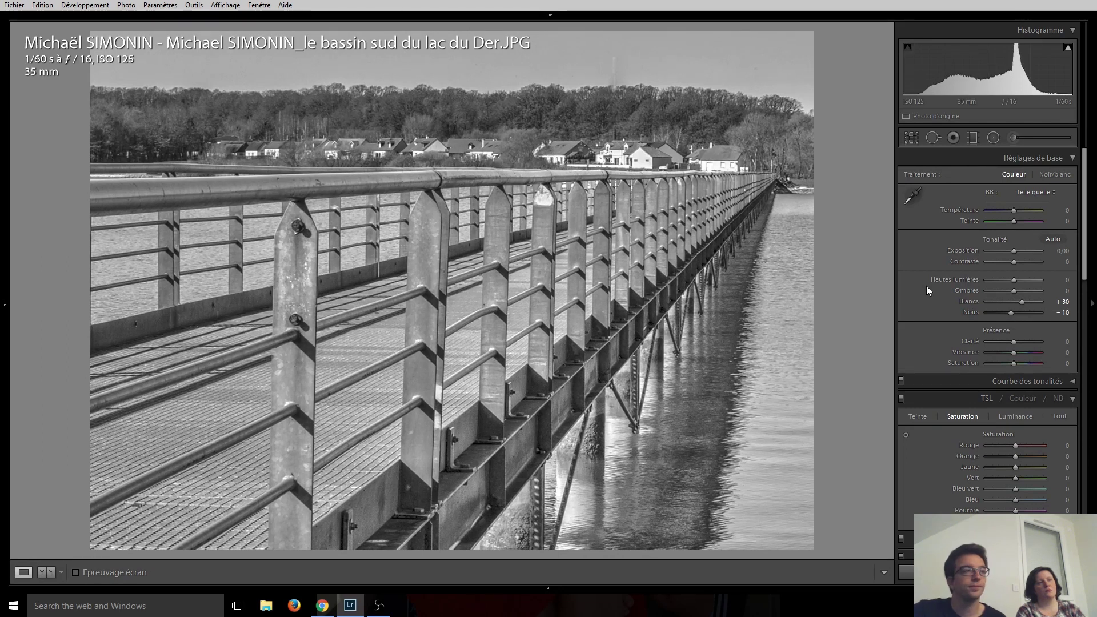
key(Right)
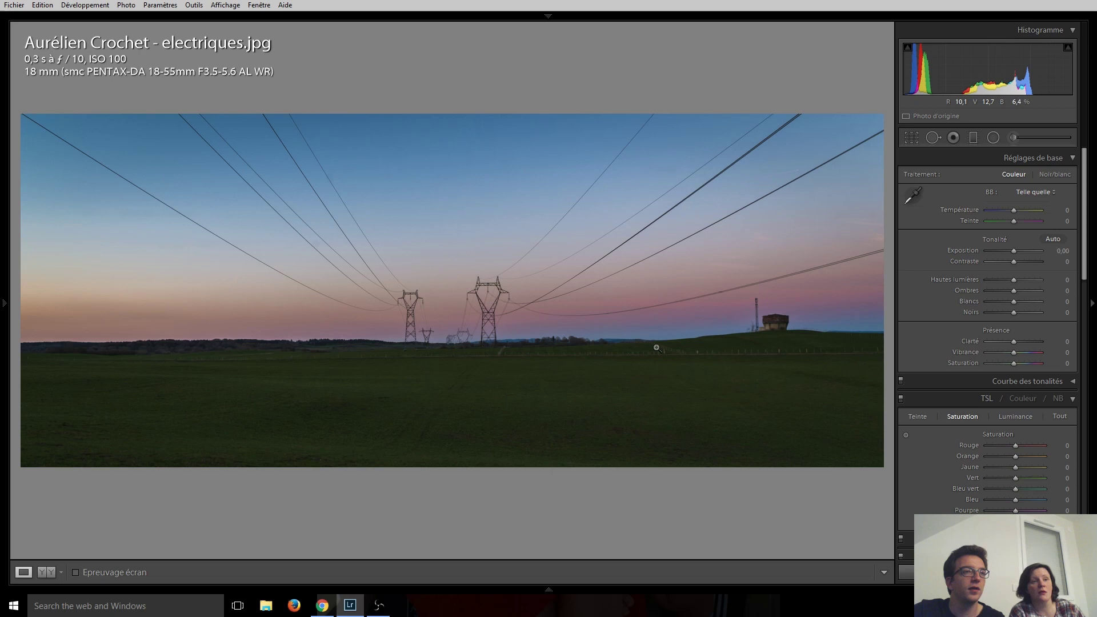
Zoom in on the power-lines photo, try Shadows at +100, reset them to 0, and advance.
click(624, 344)
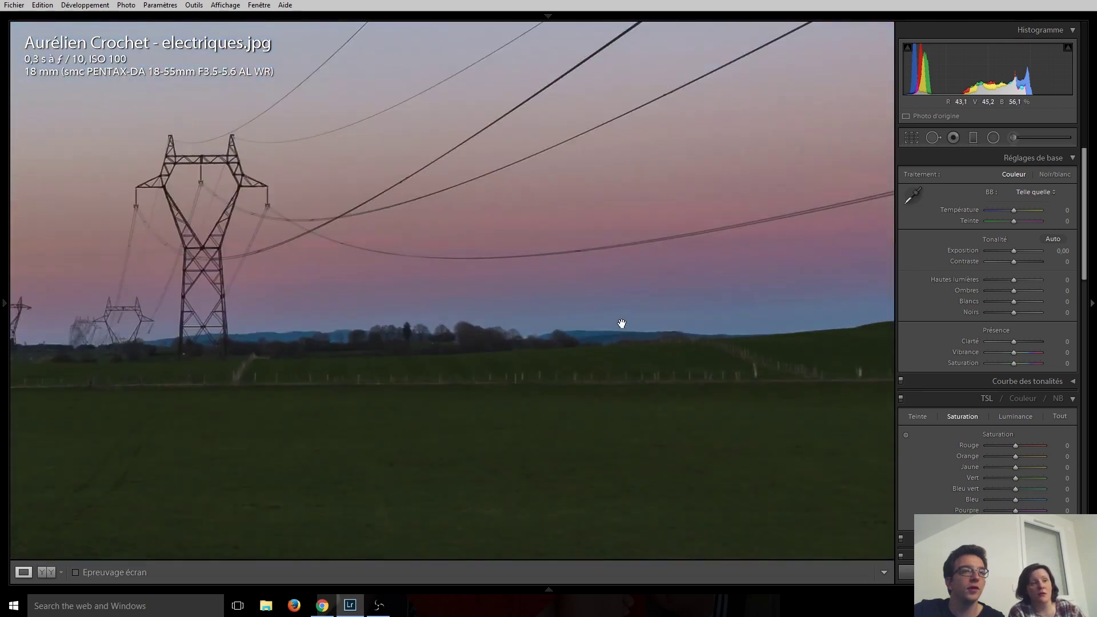
click(608, 310)
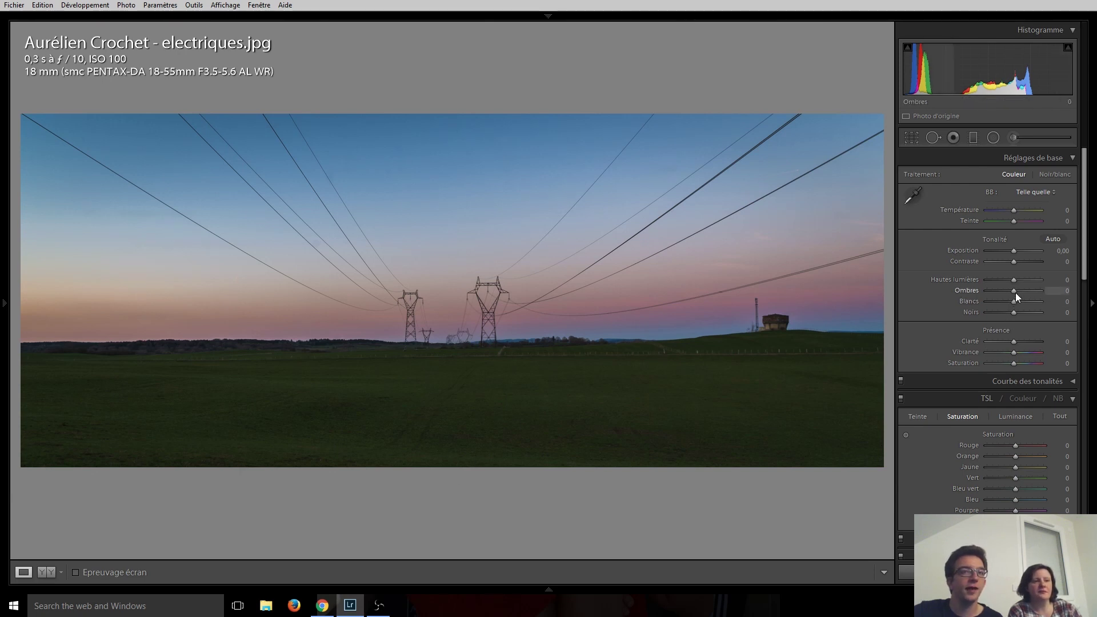
drag(1016, 292, 1061, 292)
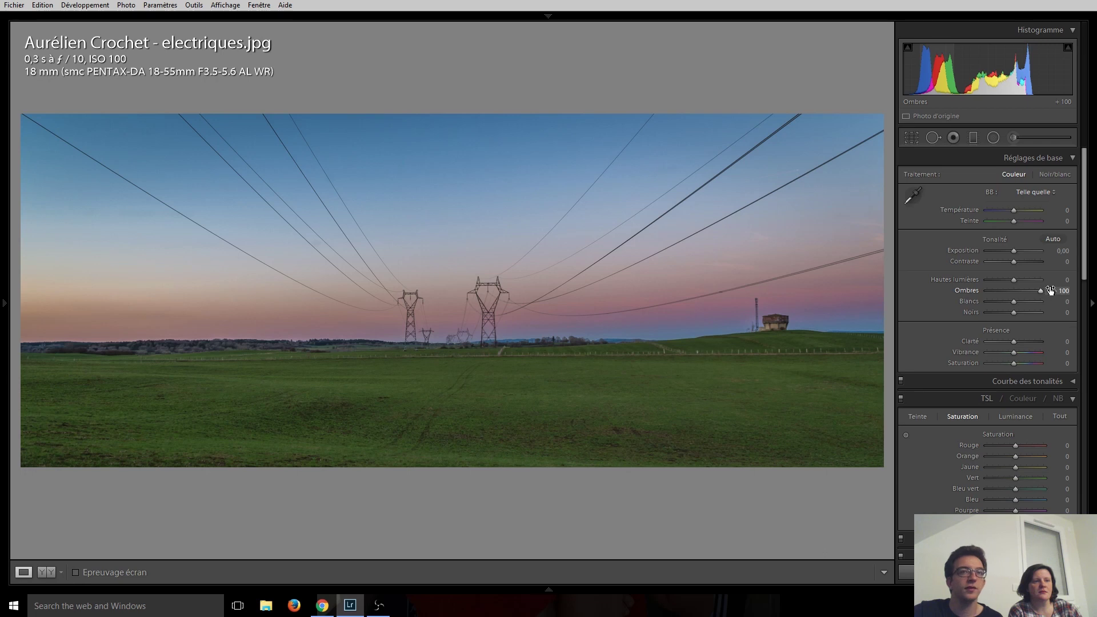
double_click(1040, 290)
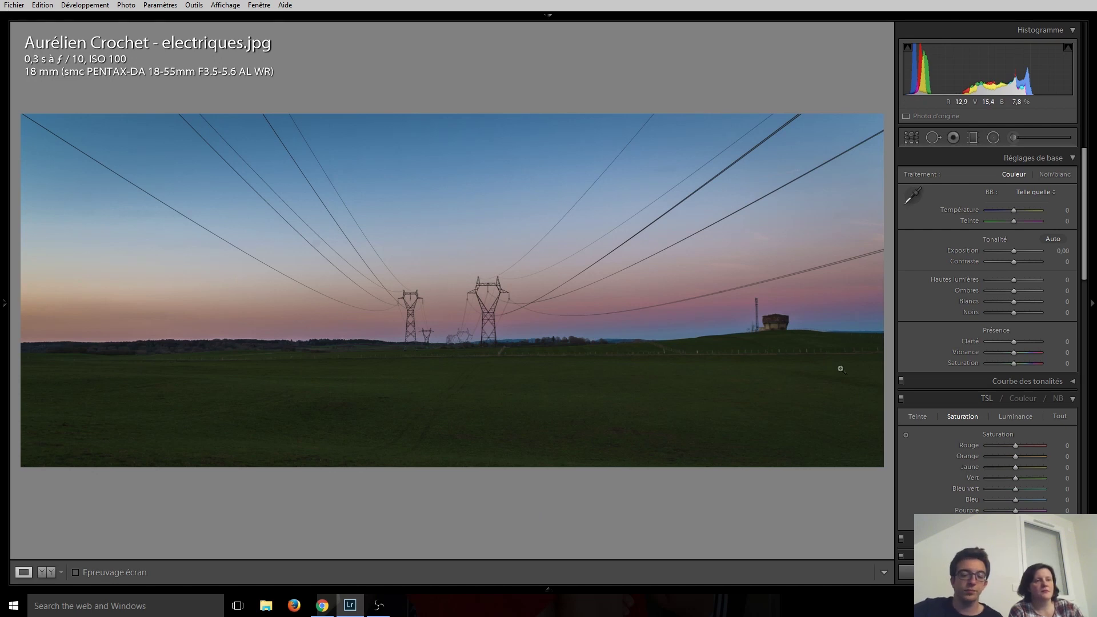
key(Right)
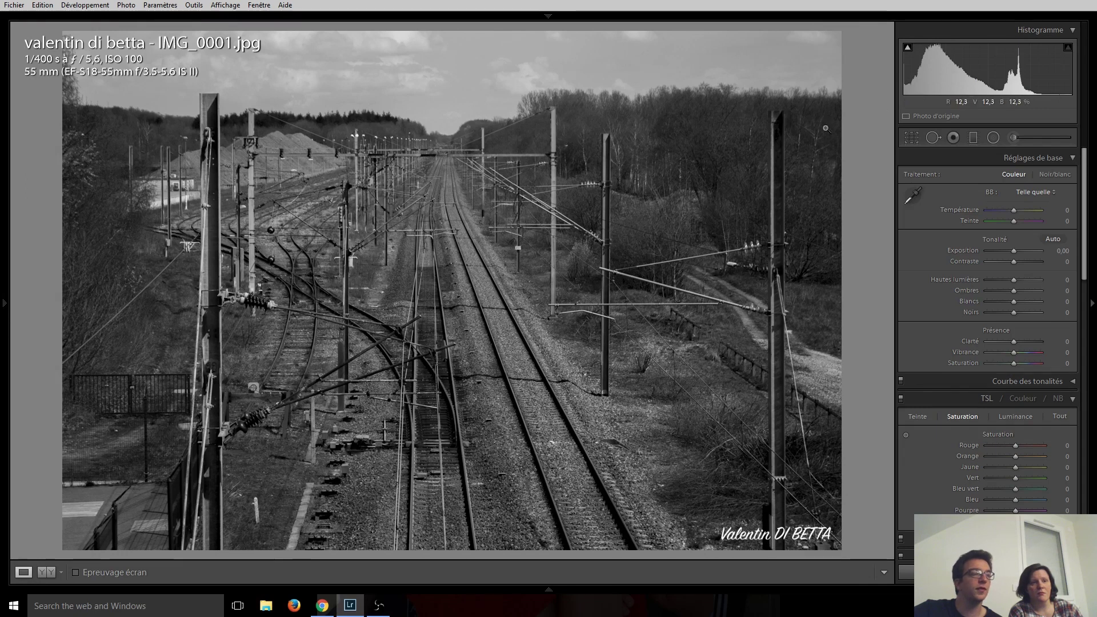
Trim the railway photo's crop in from the right and left edges to a near-square frame.
click(904, 136)
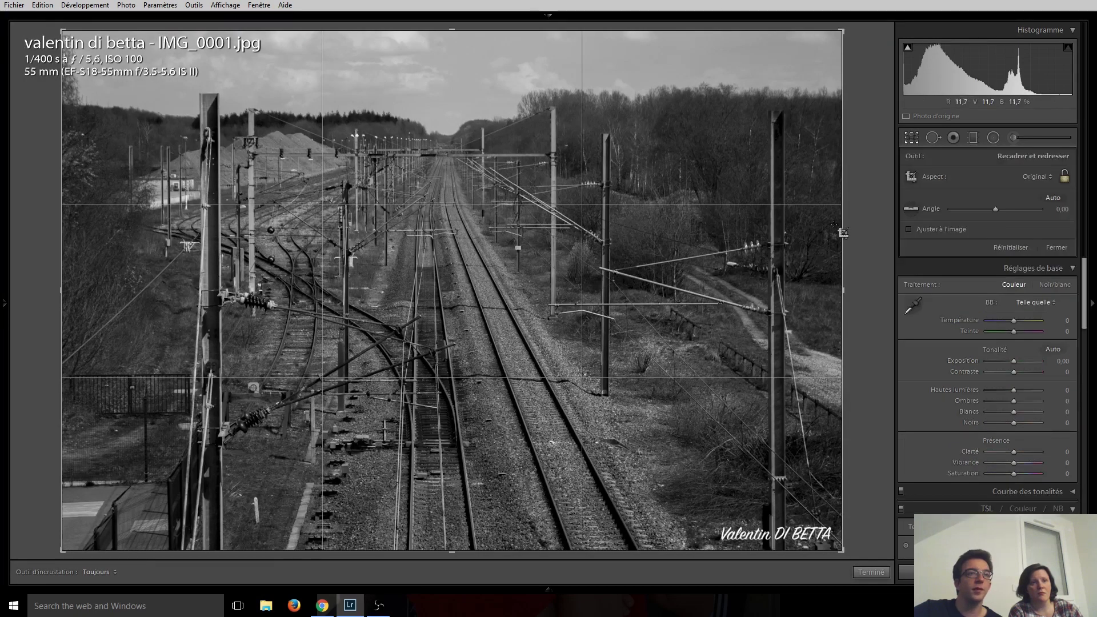
mouse_move(832, 287)
mouse_down()
mouse_move(717, 297)
mouse_move(732, 292)
mouse_up()
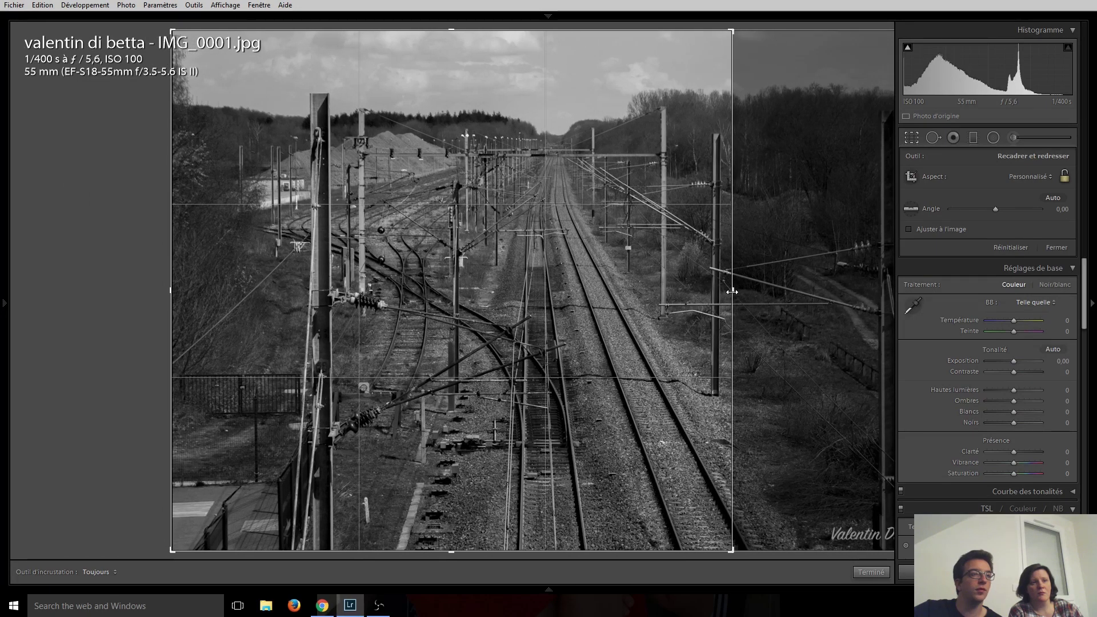
drag(174, 292, 202, 290)
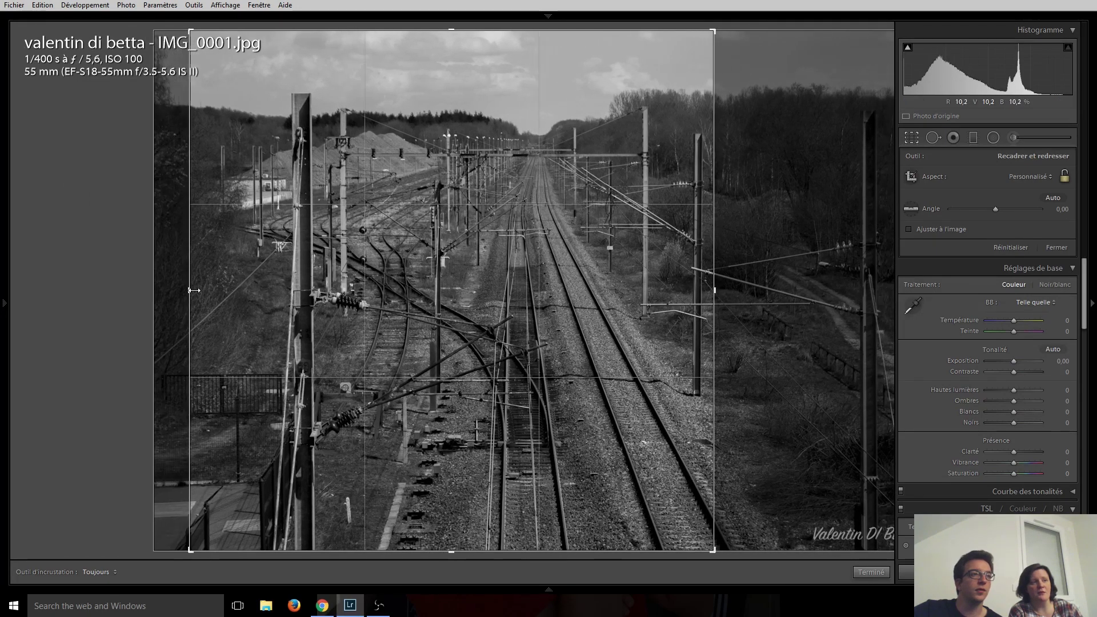
double_click(423, 257)
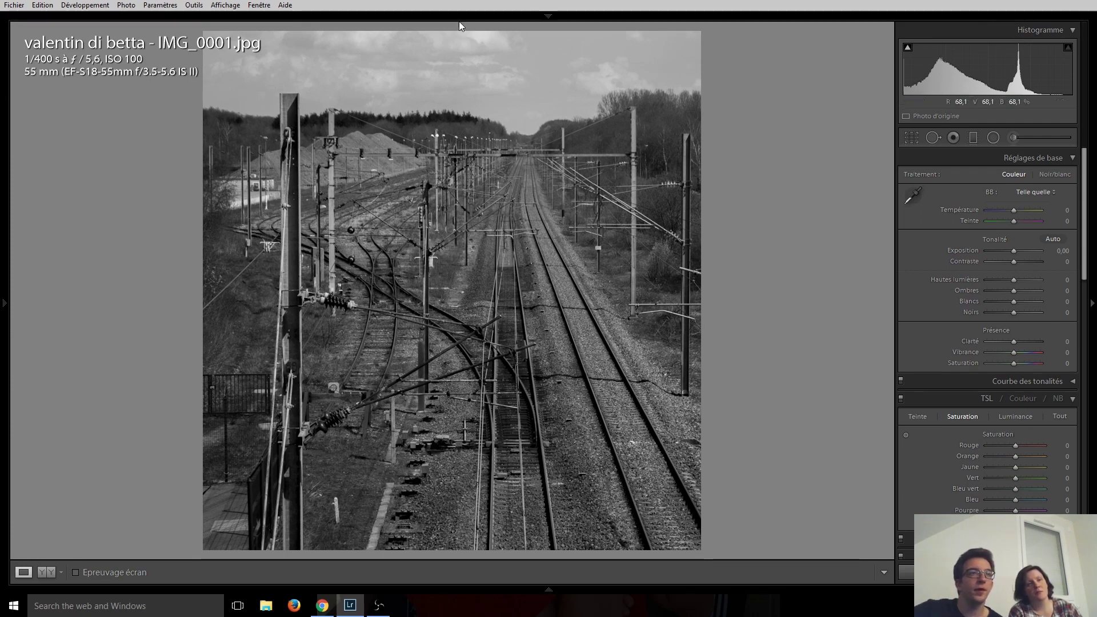
Settle the railway photo at Exposure +0,40 with Whites back at 0, then advance to the leaf photo.
click(1014, 253)
key(Up)
key(Up)
key(Down)
key(Down)
click(1010, 303)
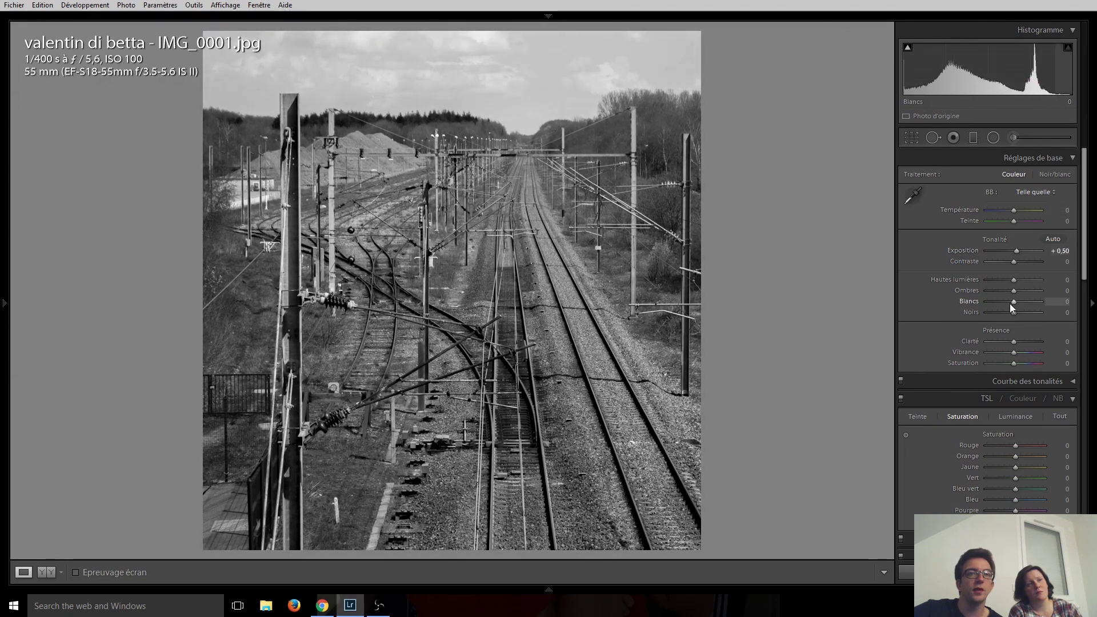
key(Up)
key(Up)
key(Up)
key(Down)
key(Down)
key(Down)
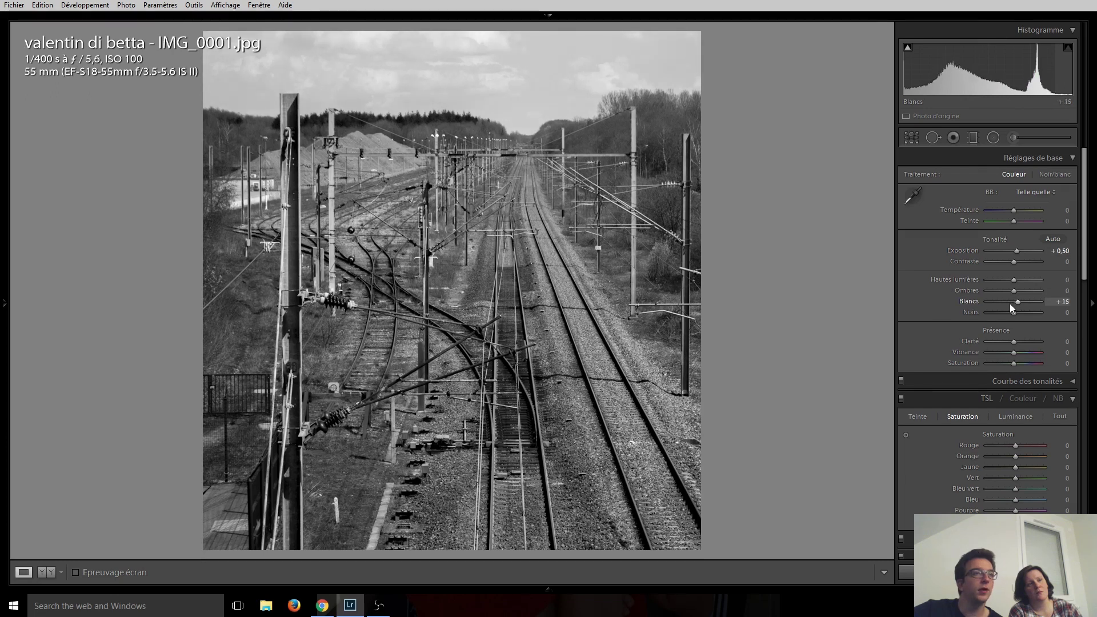
key(Down)
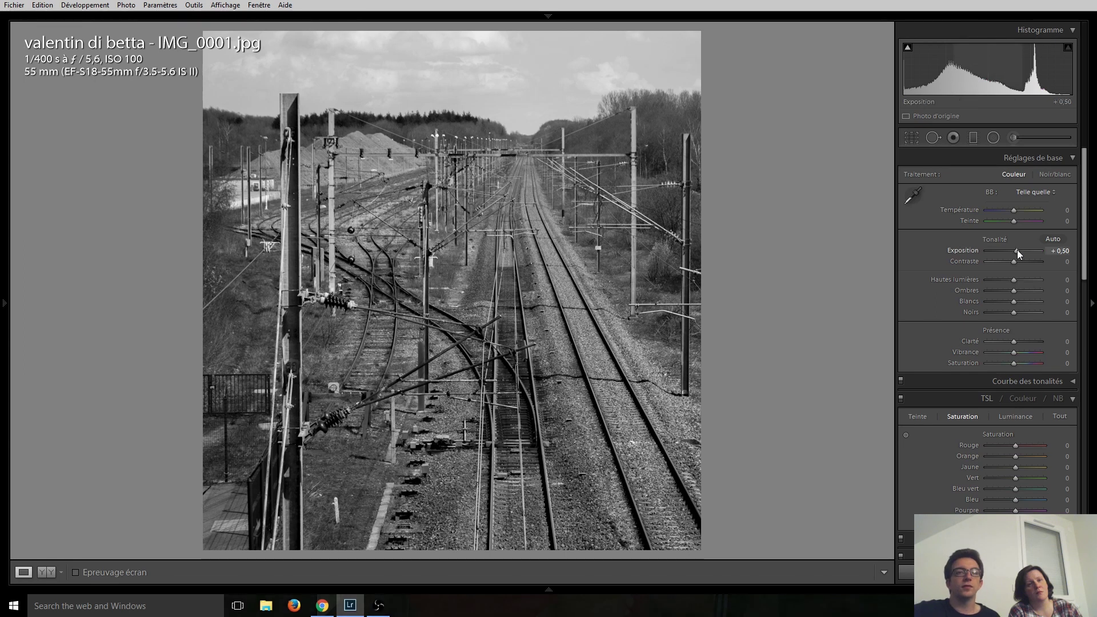
key(Down)
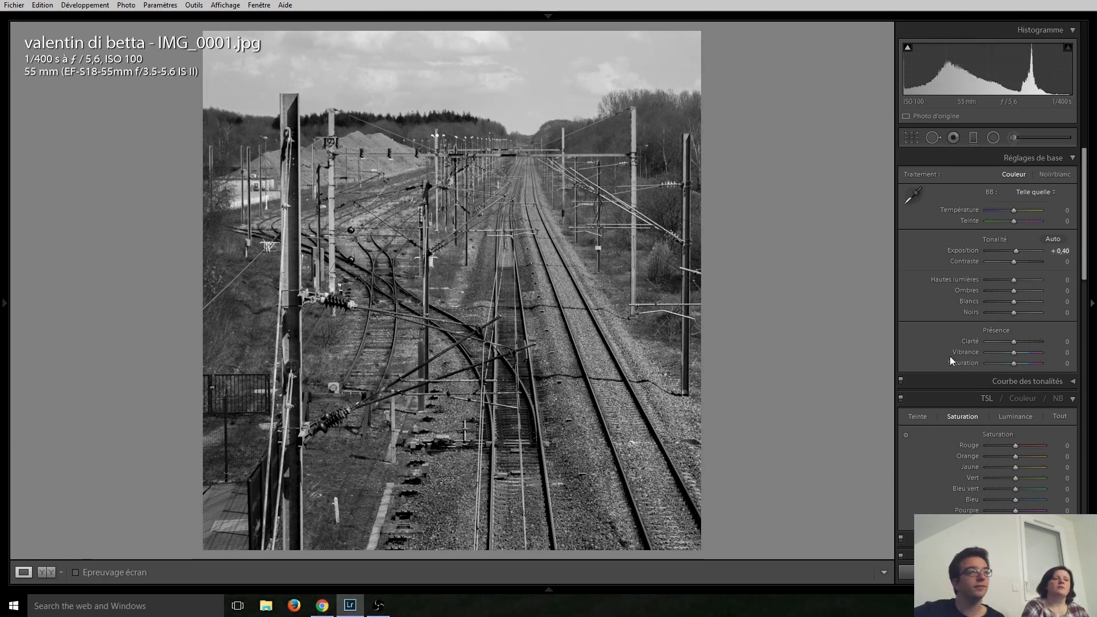
key(Right)
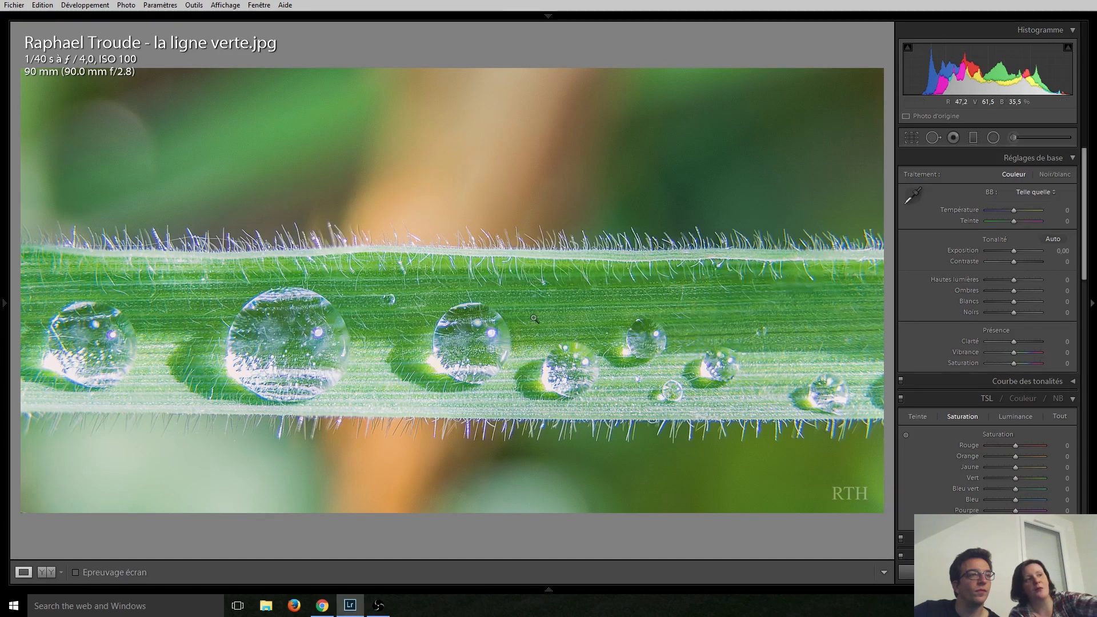
Zoom to 1:1 on the leaf's hairy edge several times, panning along it, then advance to the wall photo.
click(188, 246)
drag(146, 253, 450, 254)
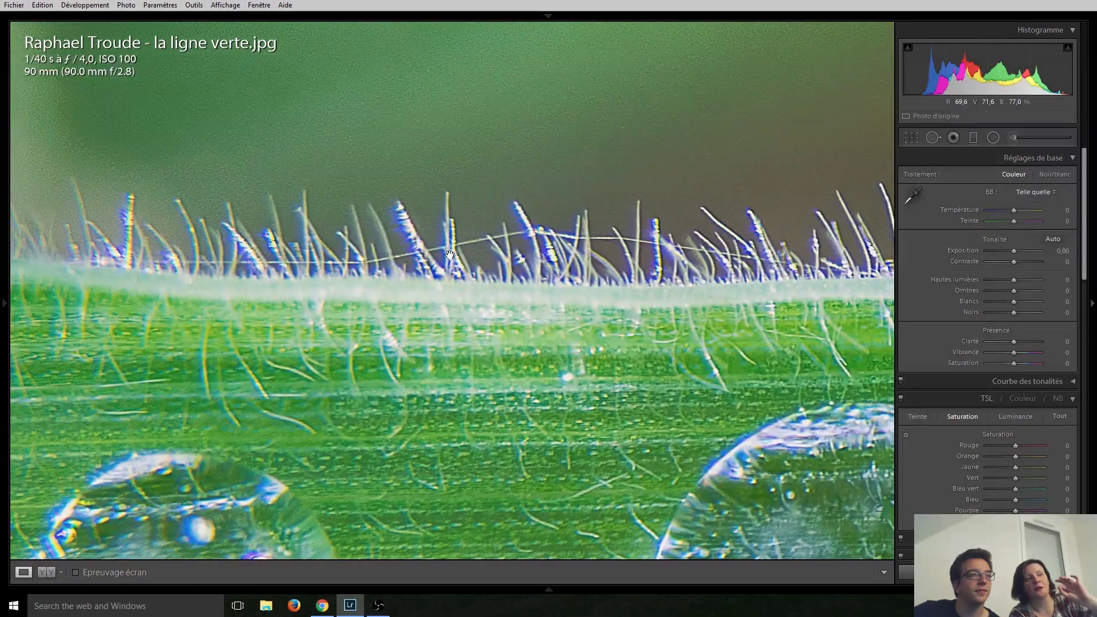
click(492, 292)
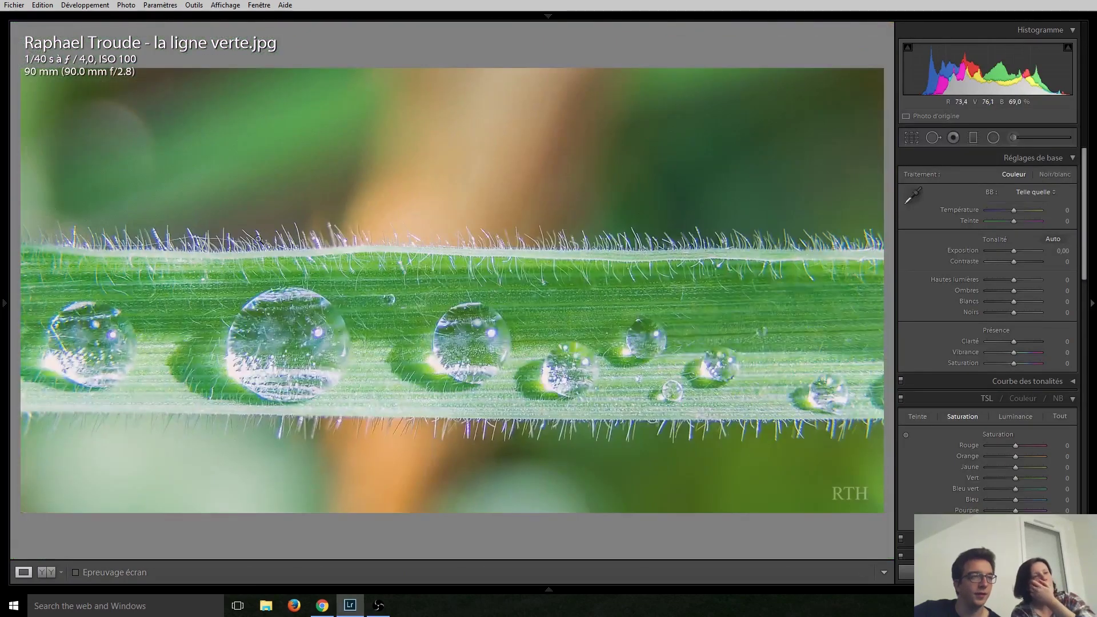
click(189, 247)
click(157, 231)
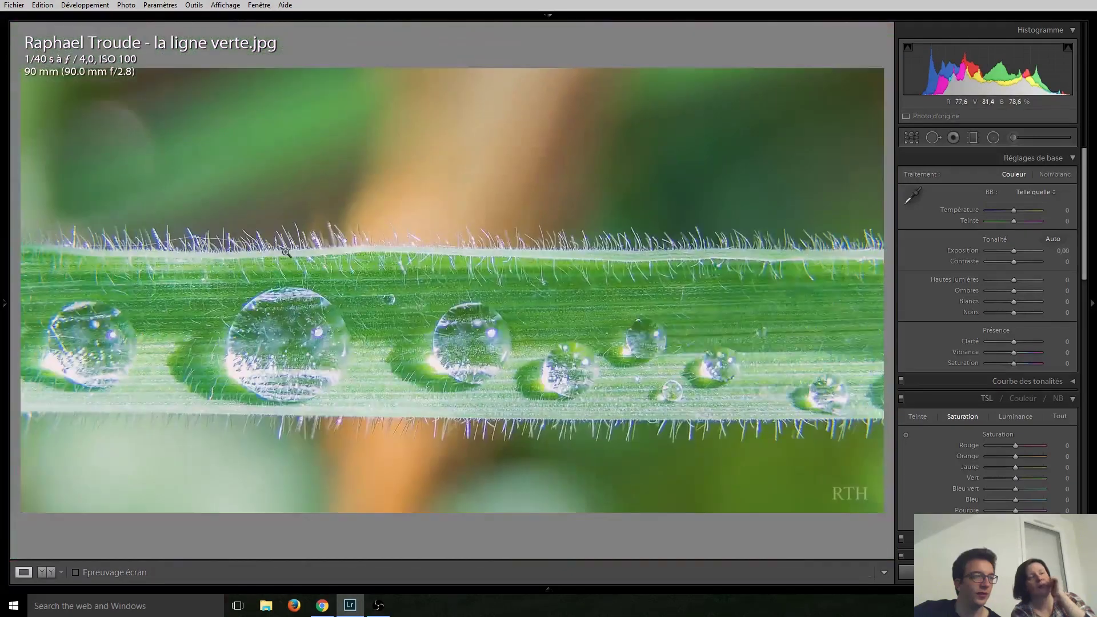
click(151, 244)
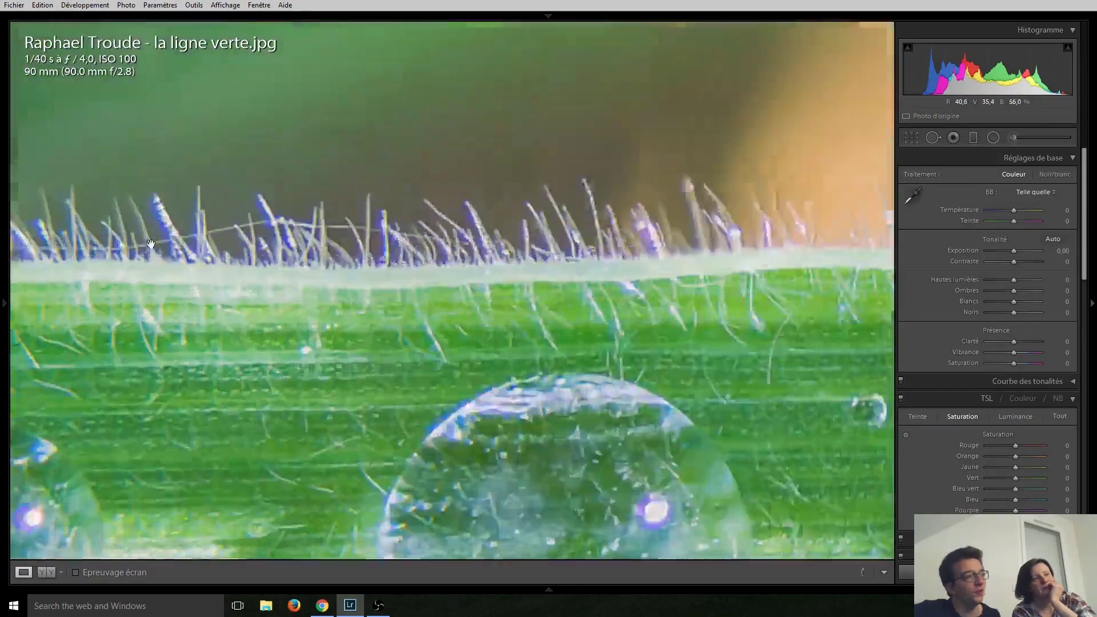
click(252, 231)
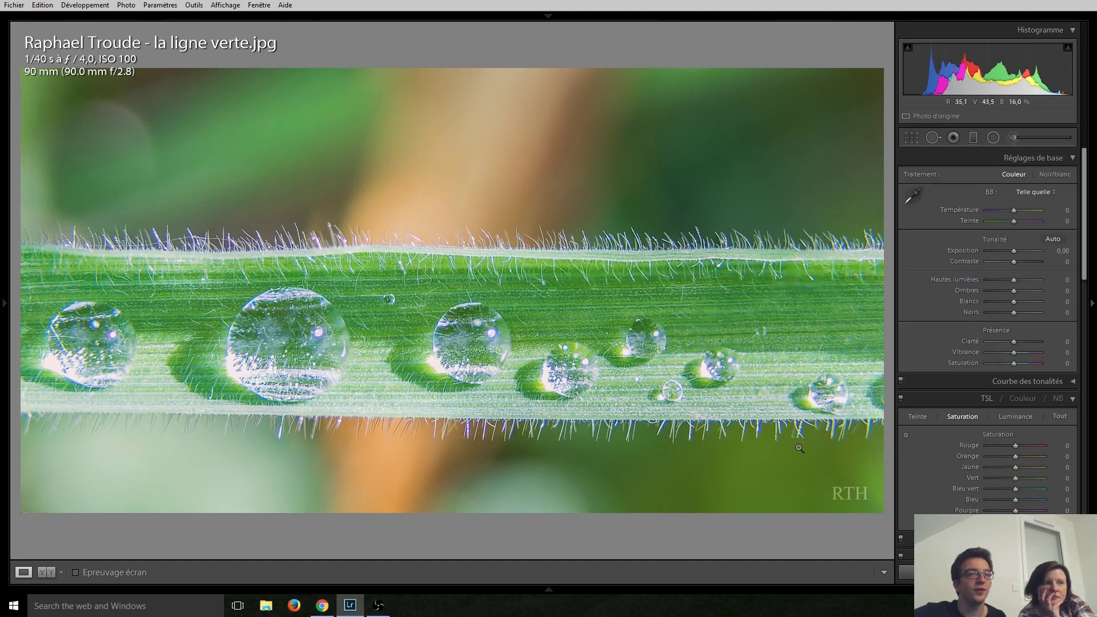
key(Right)
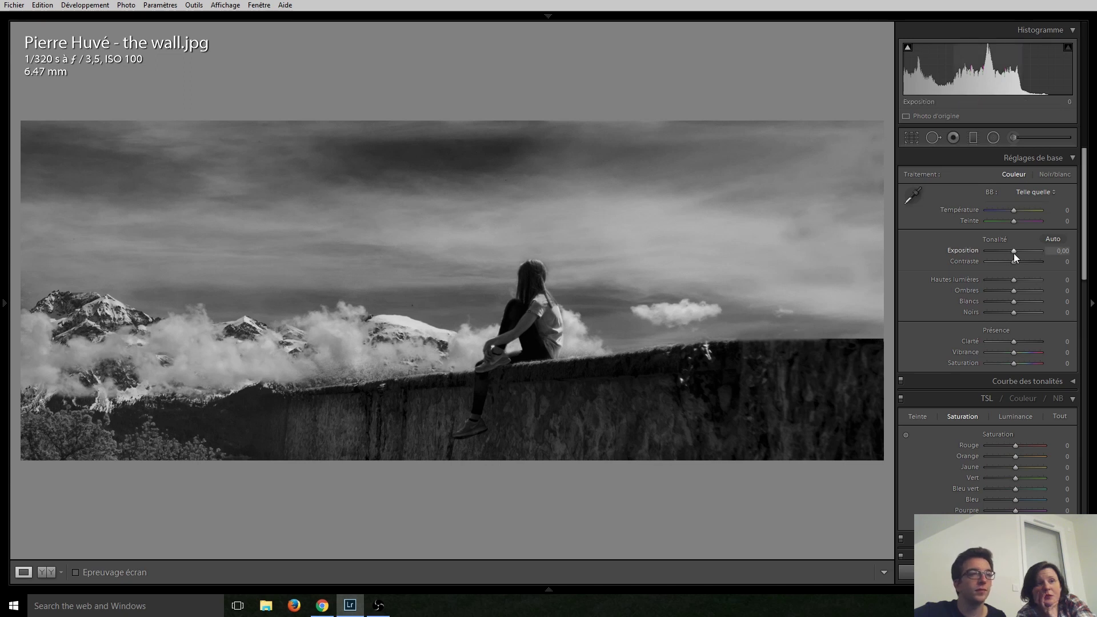
Scroll the wall photo's Exposure to +0,50, then bring up the crop tool.
scroll(1014, 253, up, 6)
scroll(1014, 252, up, 3)
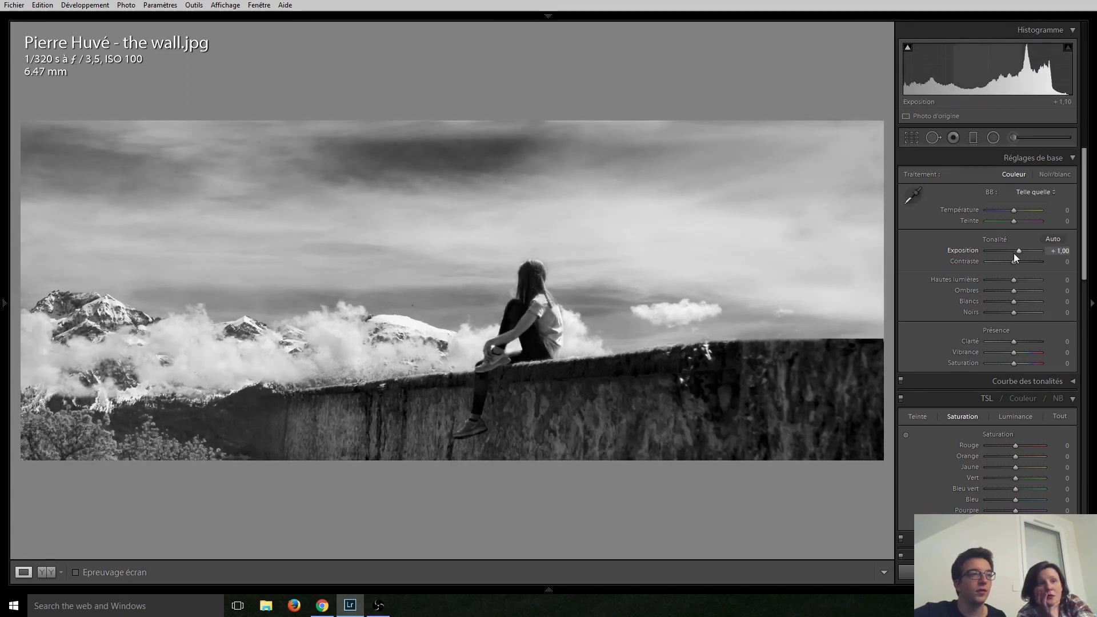
scroll(1014, 253, down, 2)
scroll(1014, 253, down, 1)
scroll(1014, 252, down, 1)
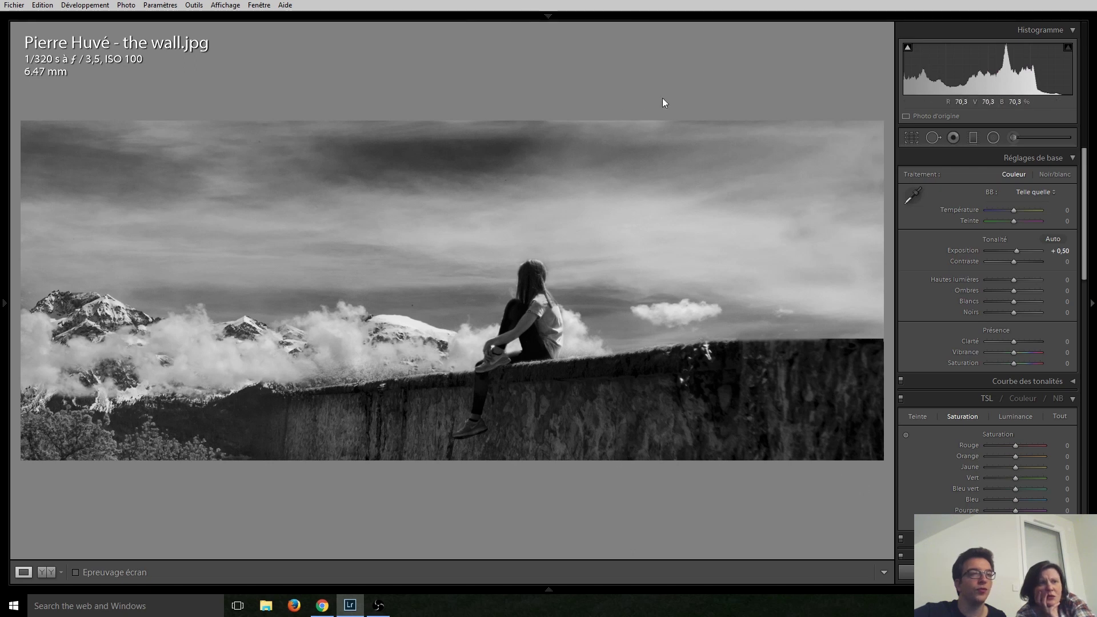
click(916, 139)
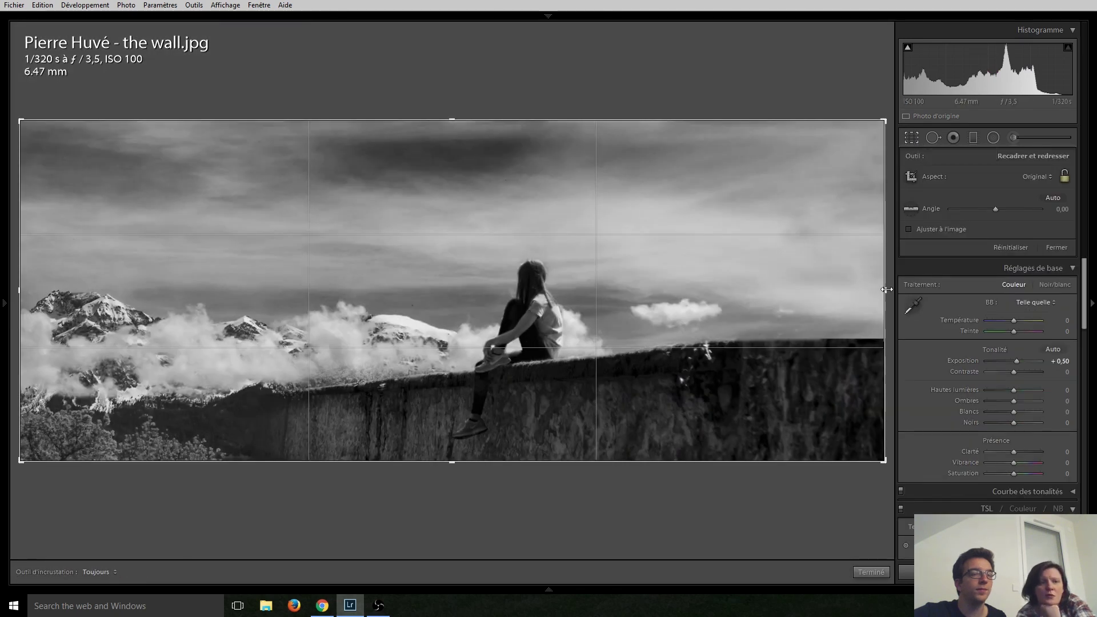
Trim the wall photo's right side, then extend the panoramic crop back out along the wall.
click(911, 137)
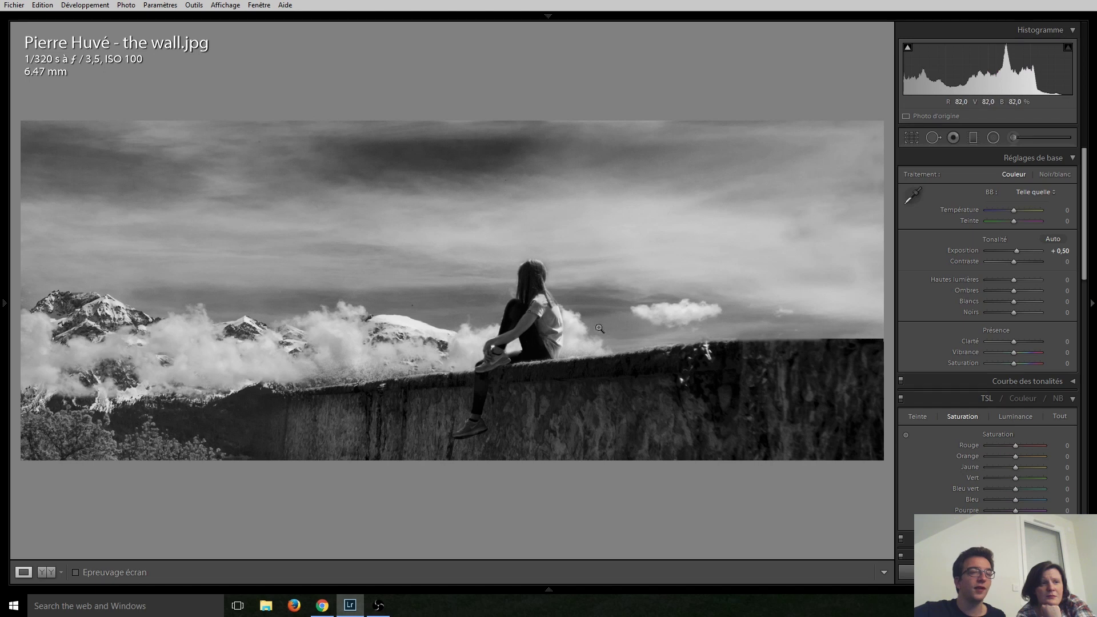
click(911, 138)
drag(884, 291, 767, 314)
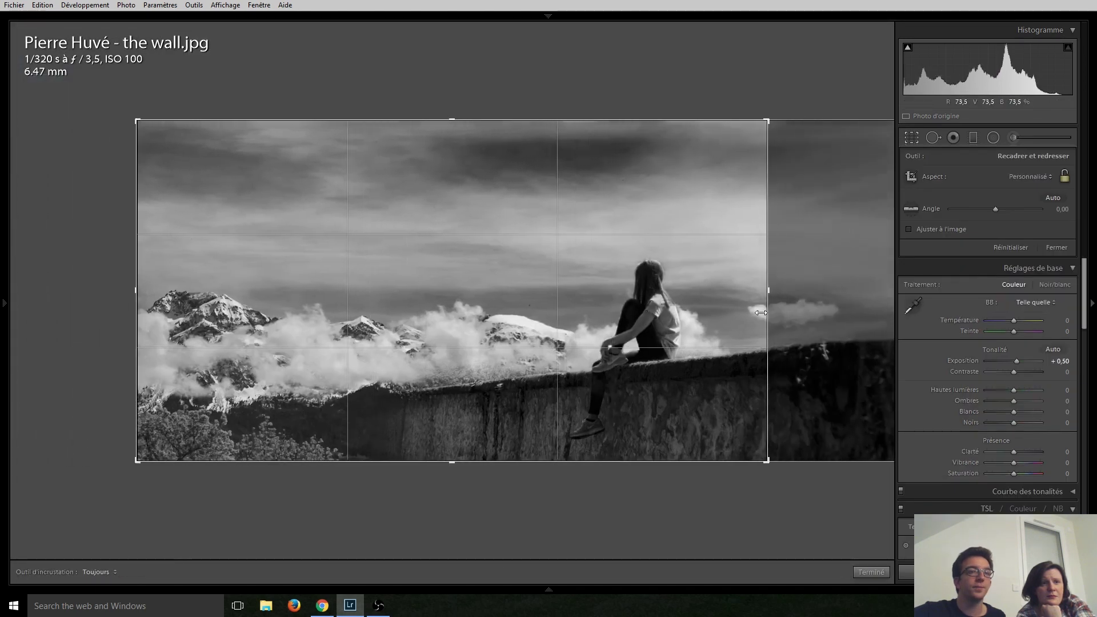
key(Return)
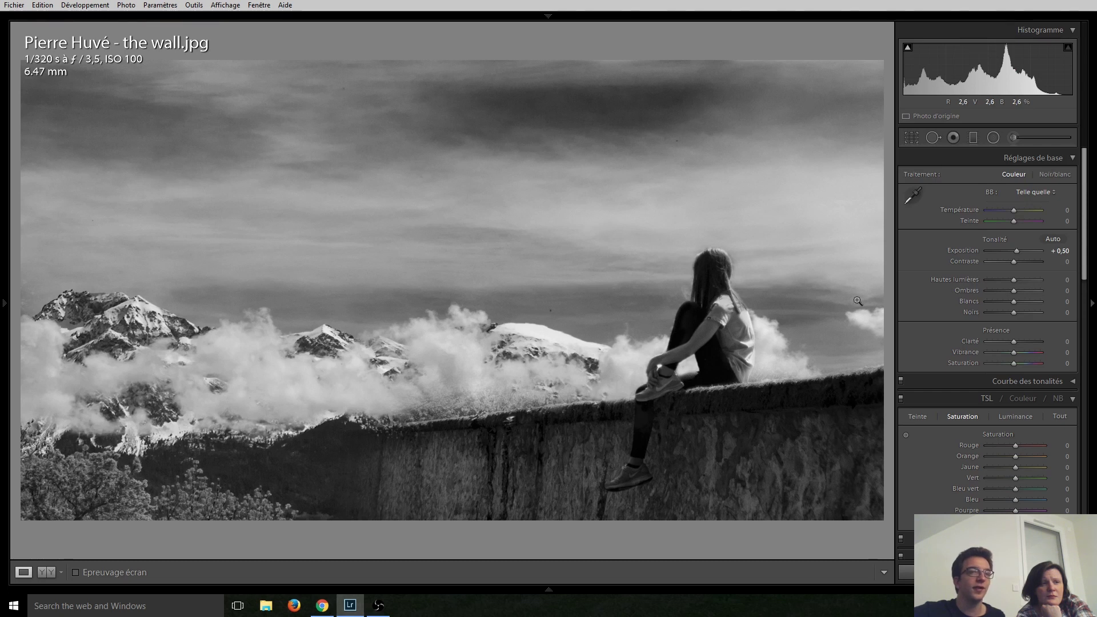
click(918, 136)
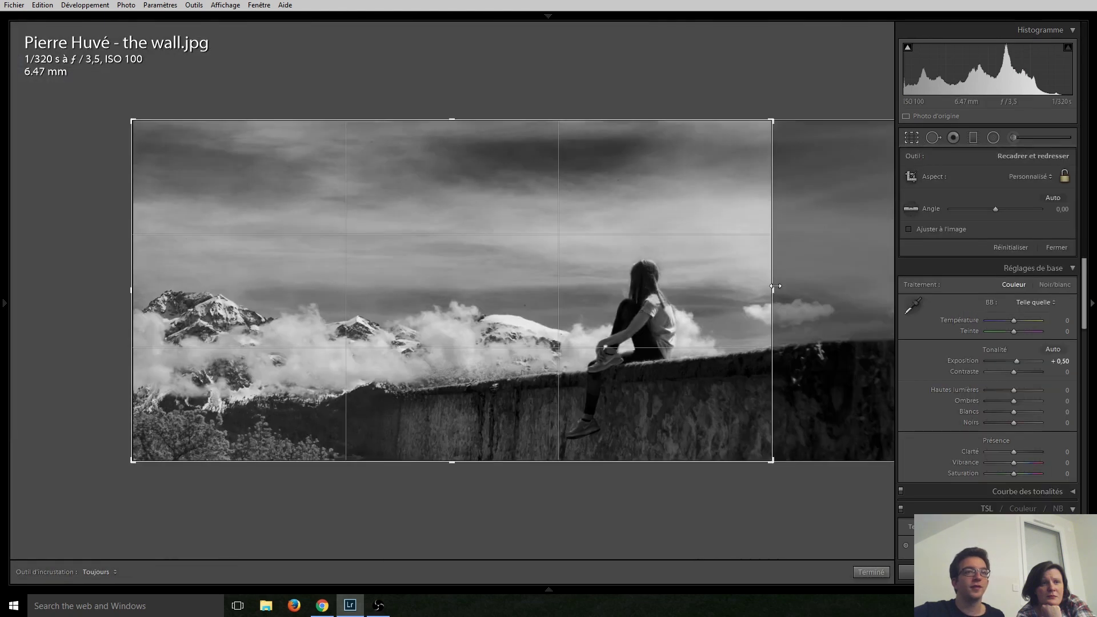
drag(770, 266, 896, 281)
key(Return)
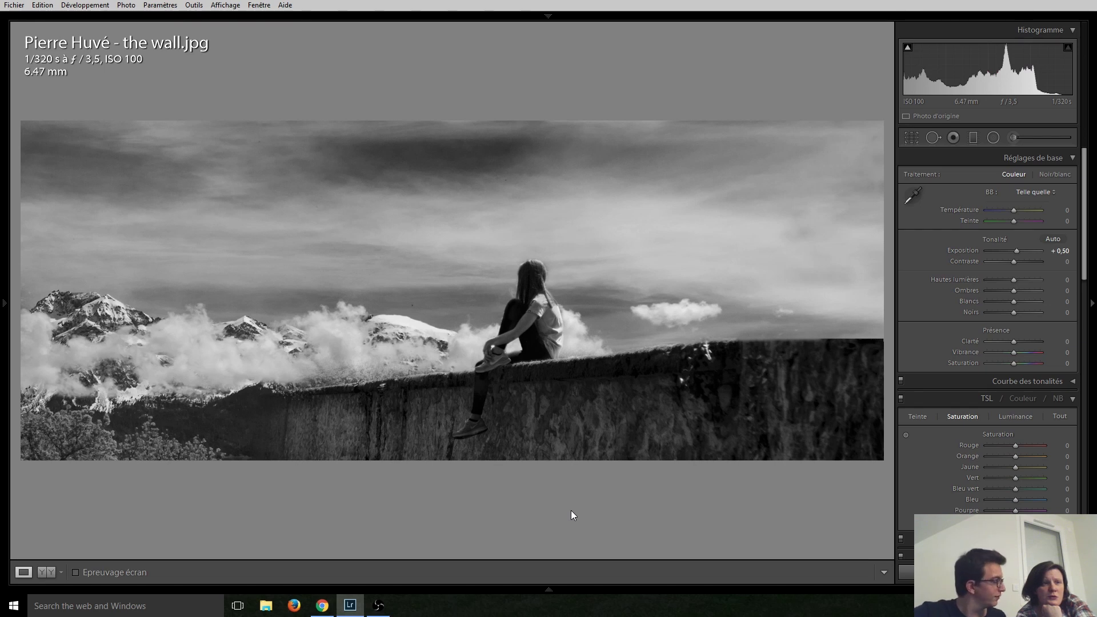
Step past the daisy photo to the 'Lignes everywhere' vineyard photo.
key(Right)
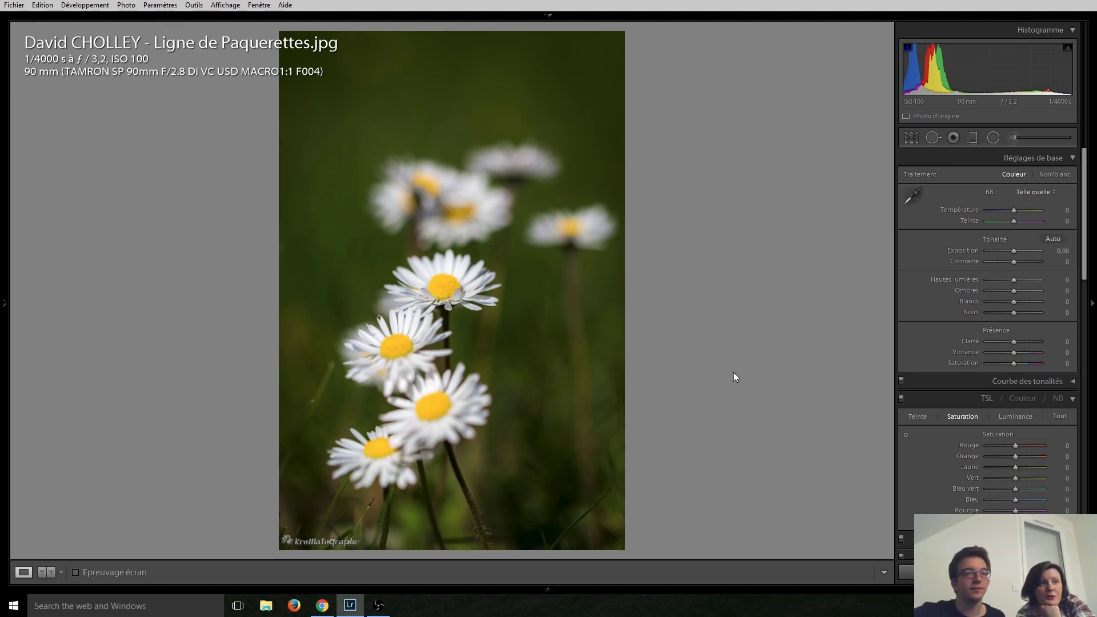
key(Right)
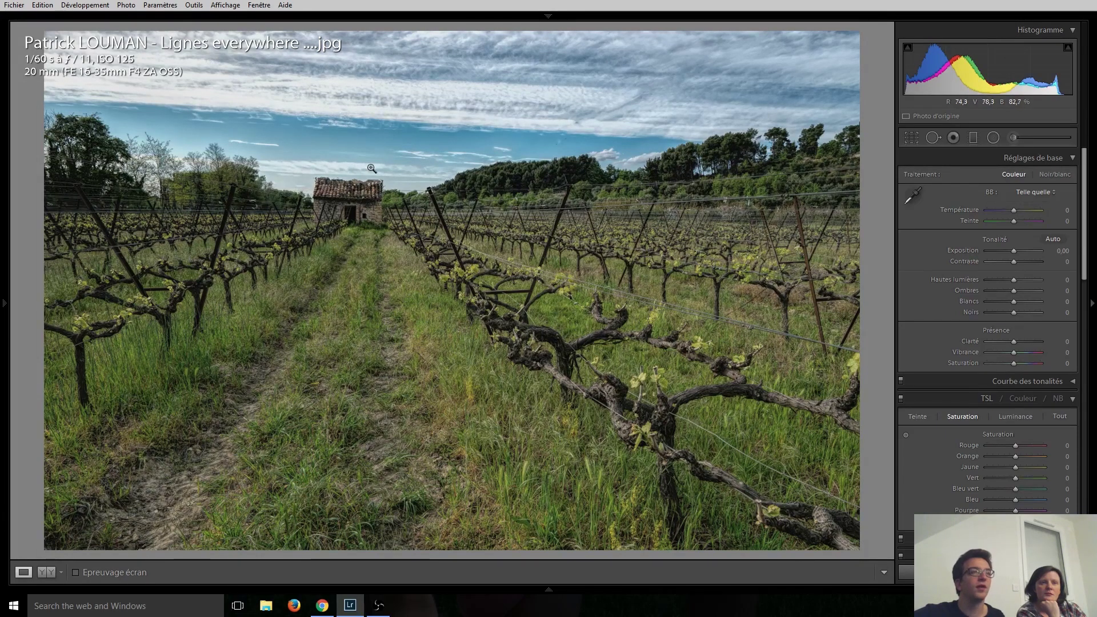
Inspect the stone hut up close, then settle the vineyard photo's Clarity at −20.
click(340, 201)
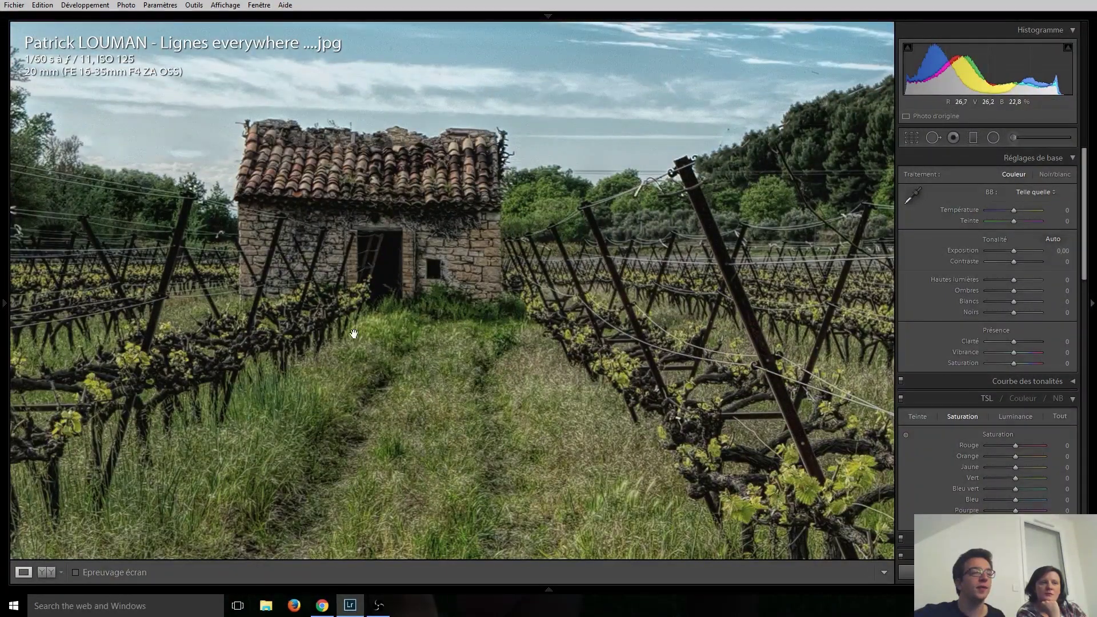
click(435, 336)
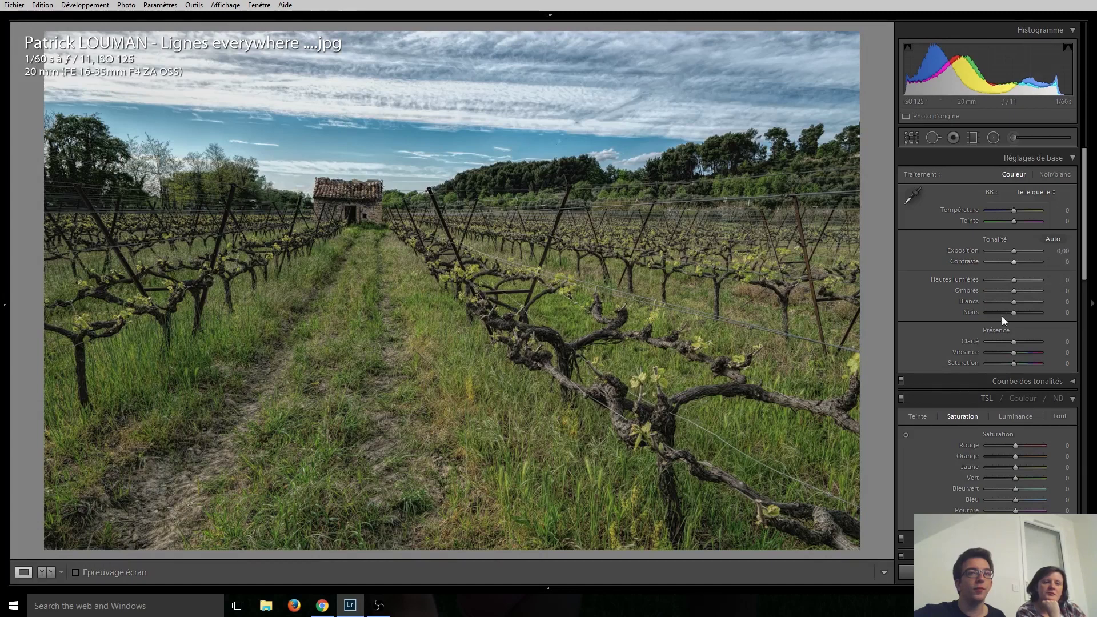
key(Down)
key(Down)
key(Down)
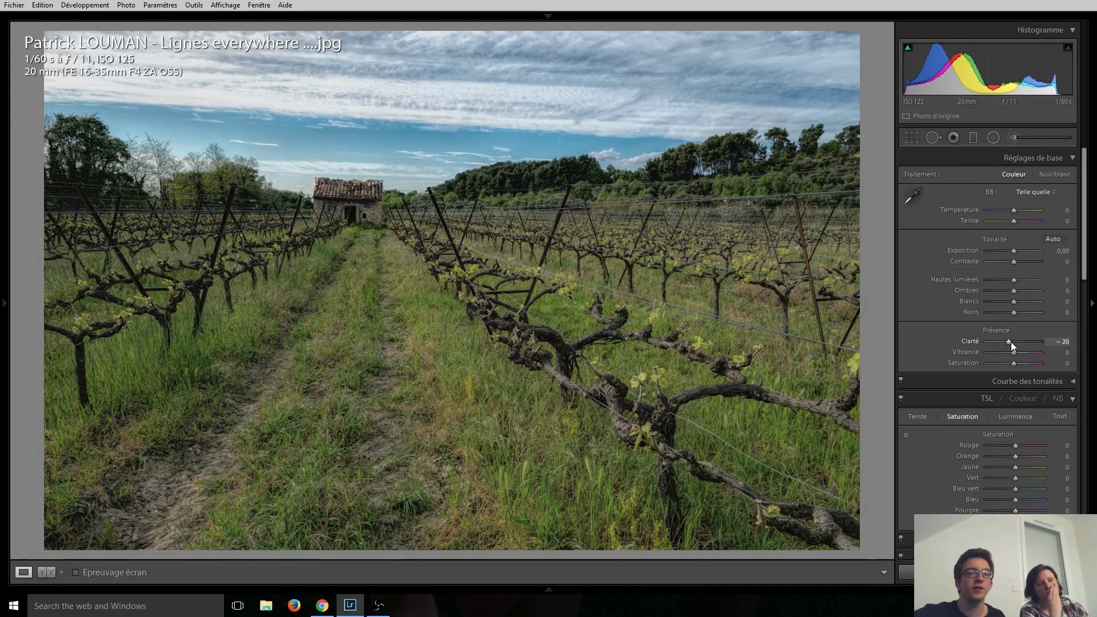
key(Up)
key(Up)
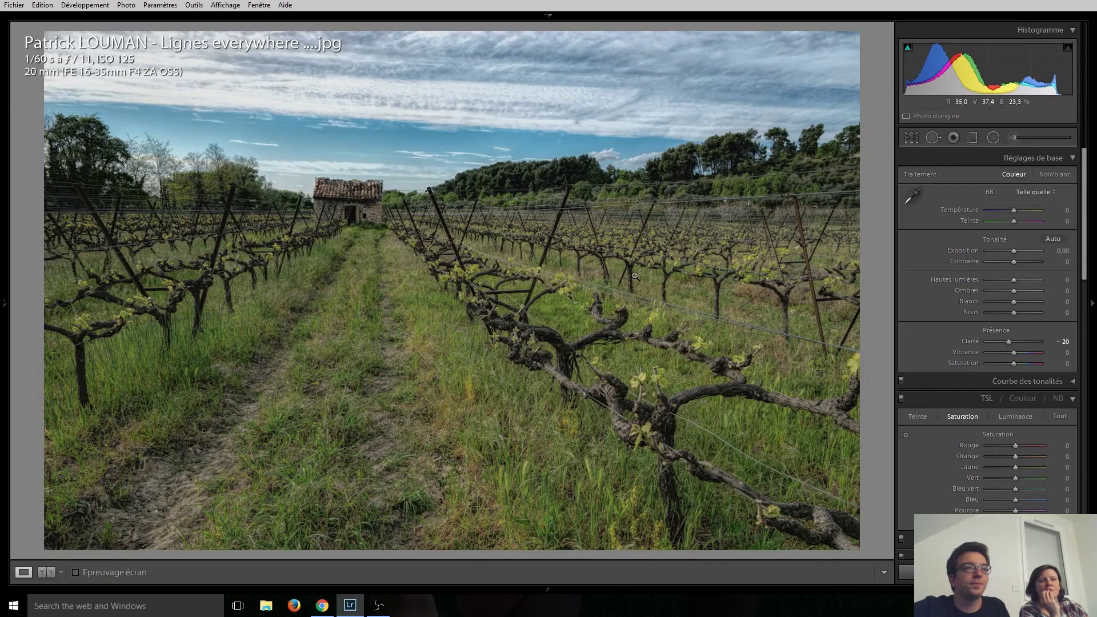
Advance to 'Ghajn Tuffieha Bay-Malte.jpg' and pan a 1:1 close-up across the striped field.
key(Right)
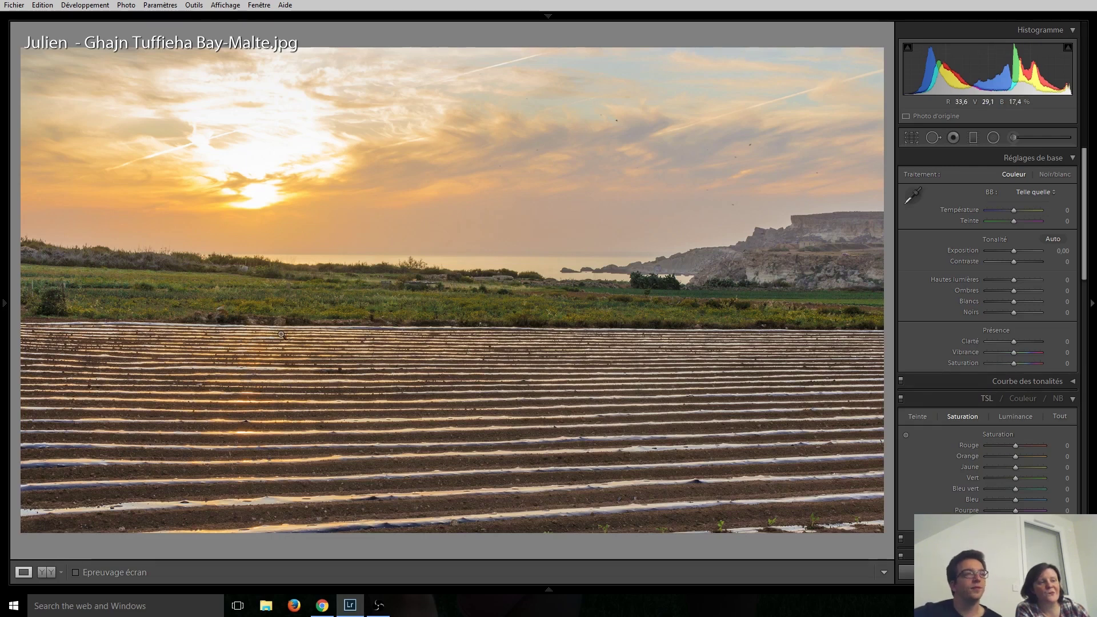
click(656, 426)
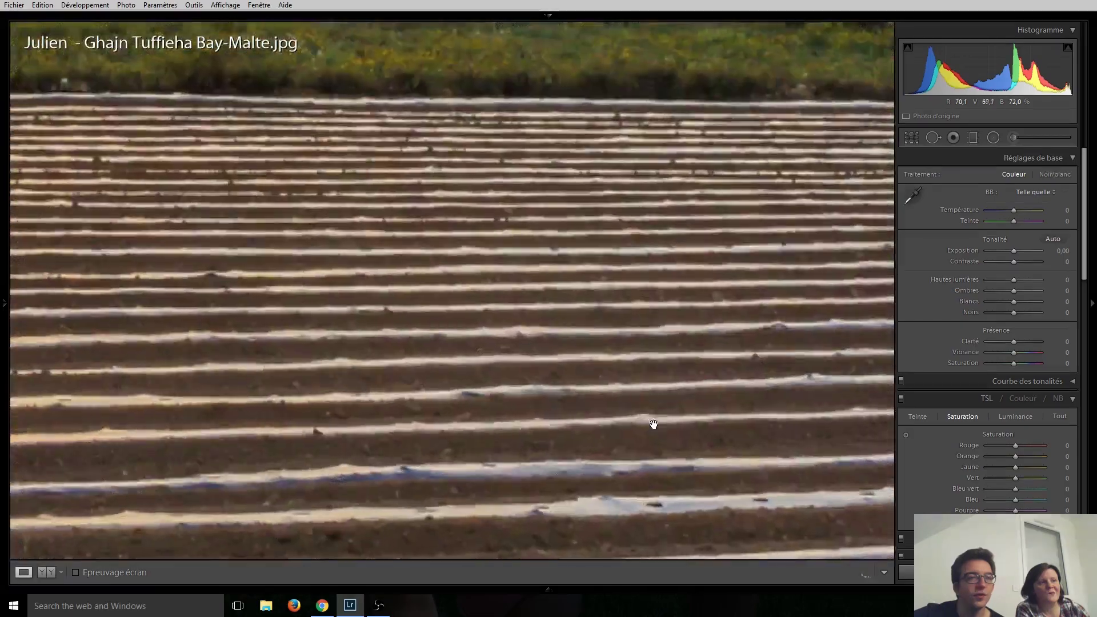
drag(413, 370, 770, 385)
mouse_move(354, 388)
mouse_down()
mouse_move(684, 389)
mouse_move(623, 275)
mouse_up()
mouse_move(623, 400)
mouse_down()
mouse_move(624, 273)
mouse_move(580, 280)
mouse_up()
drag(609, 381, 578, 277)
click(577, 277)
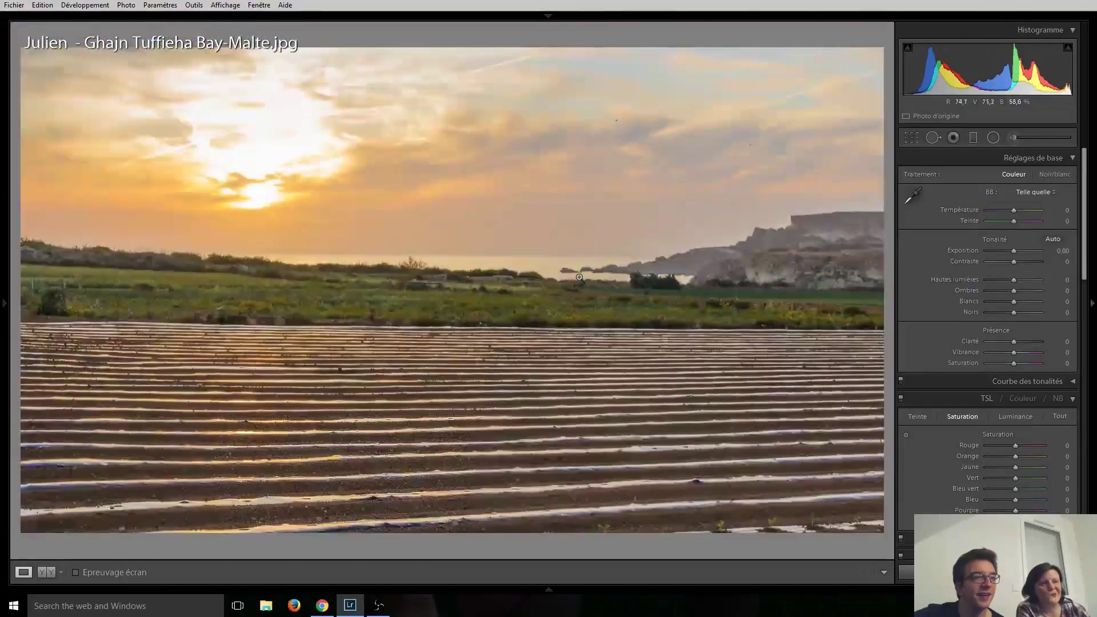
Zoom into the bottom stripes at the photo's lower edge, then return to Fit.
click(818, 527)
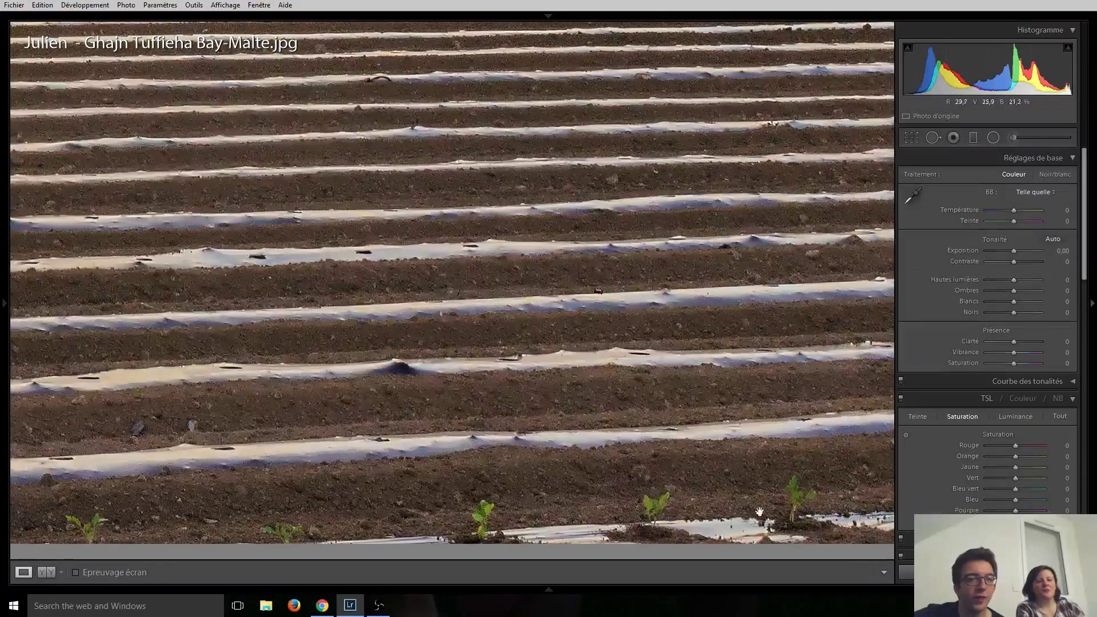
drag(691, 510, 792, 342)
click(792, 342)
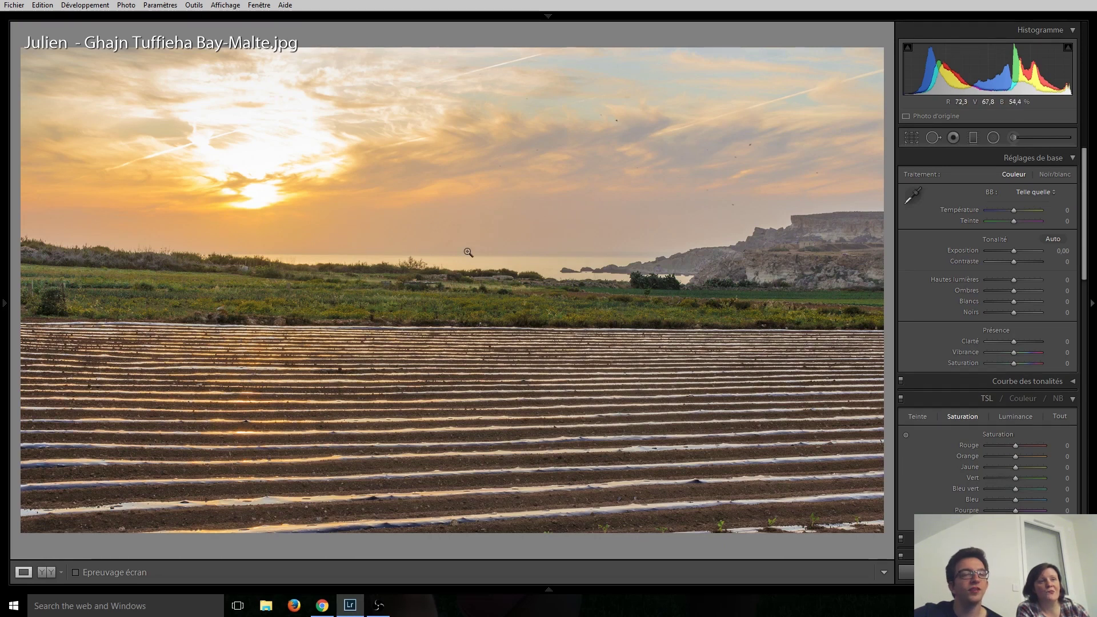
Check the horizon close up, then lower Shadows (Ombres) to −90 in Basic.
click(534, 267)
click(670, 342)
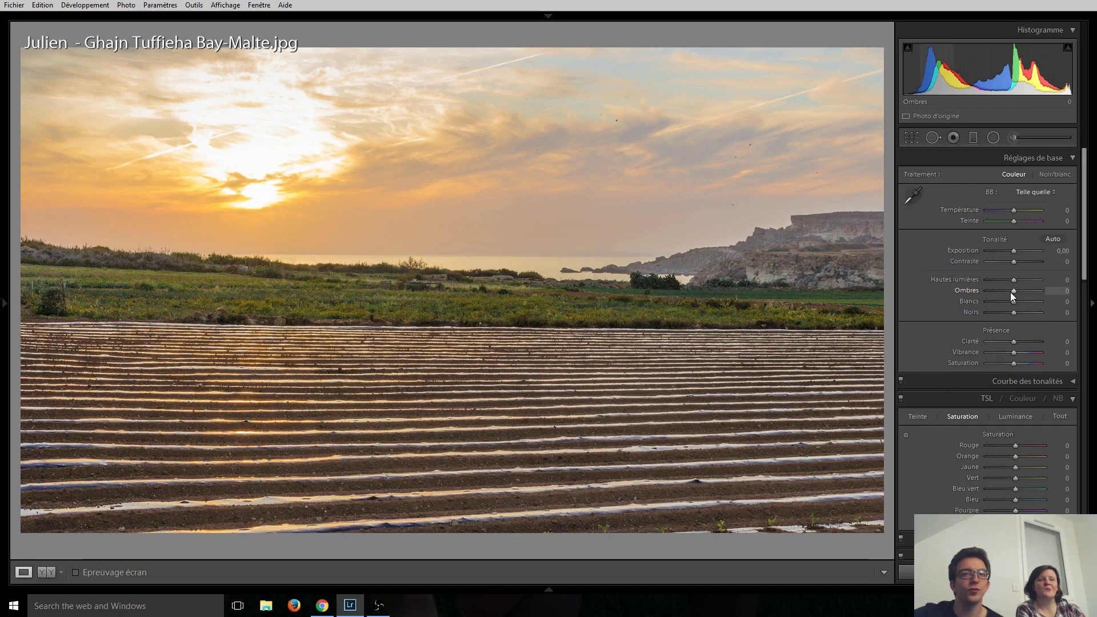
scroll(1013, 293, down, 4)
scroll(1014, 292, down, 4)
scroll(1014, 292, down, 3)
scroll(1014, 292, down, 3)
scroll(1013, 293, down, 2)
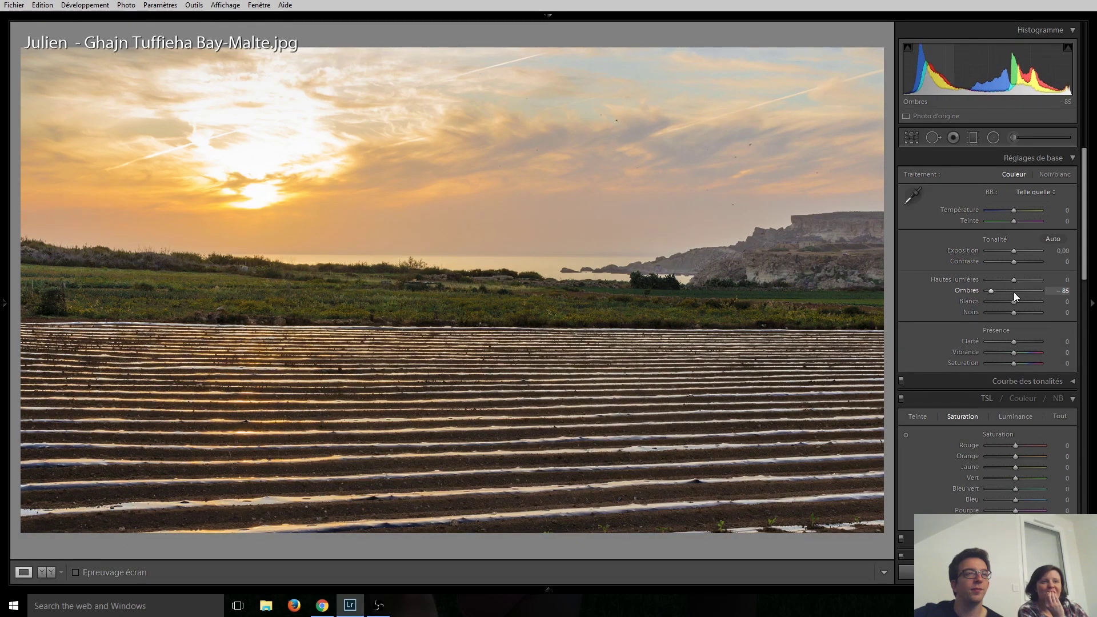
scroll(1014, 293, down, 1)
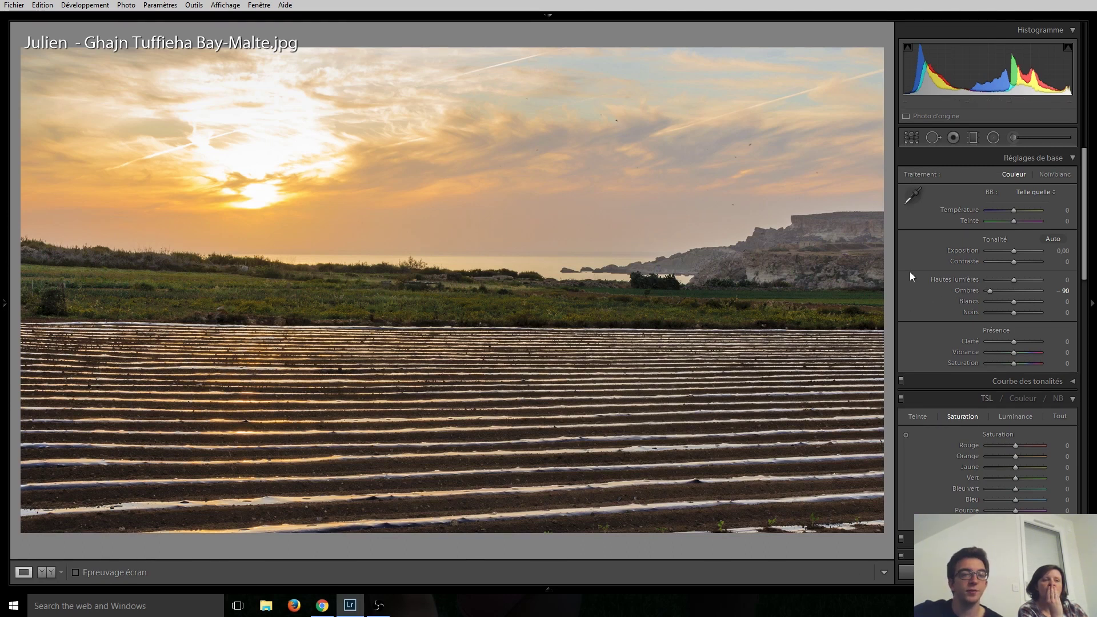
Skip past the handwriting photo to 'Arbres en ligne', the black-and-white forest road.
key(Right)
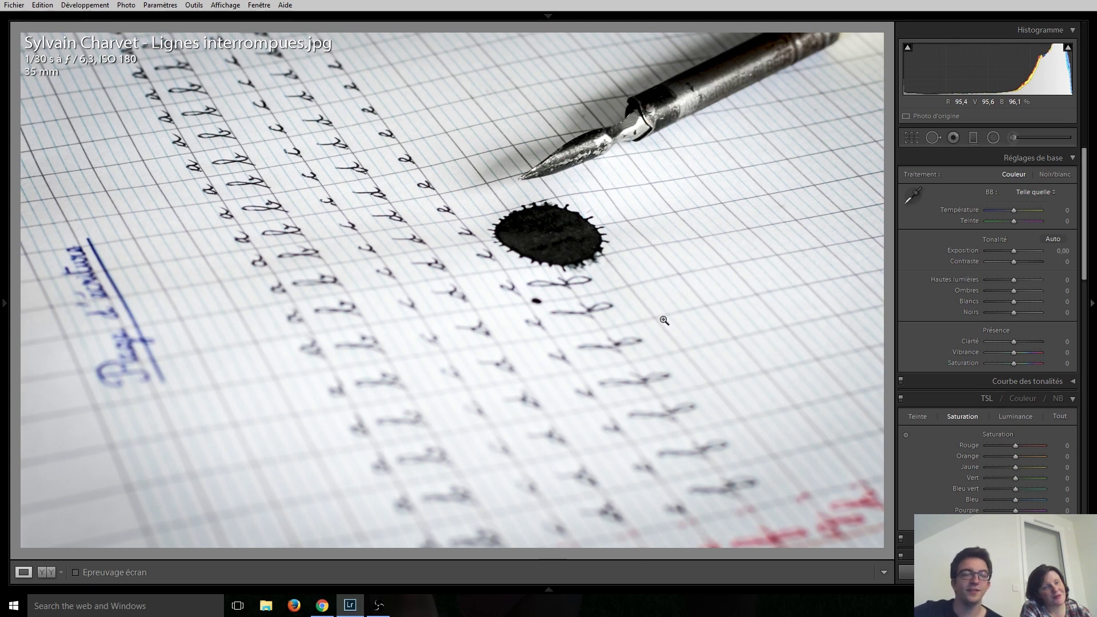
key(Right)
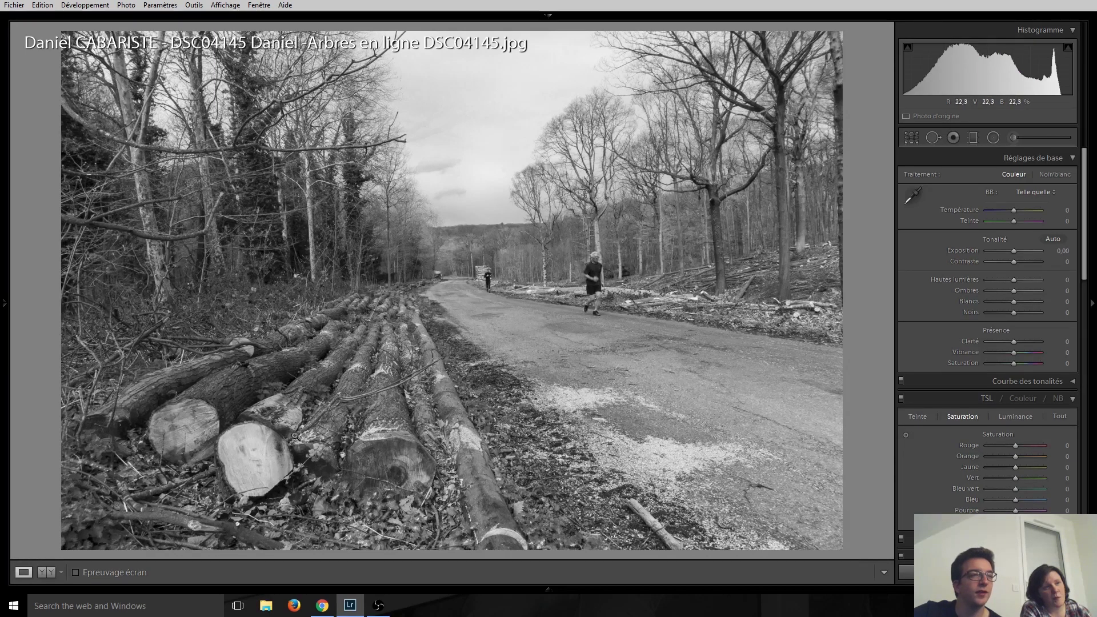
click(341, 400)
click(309, 371)
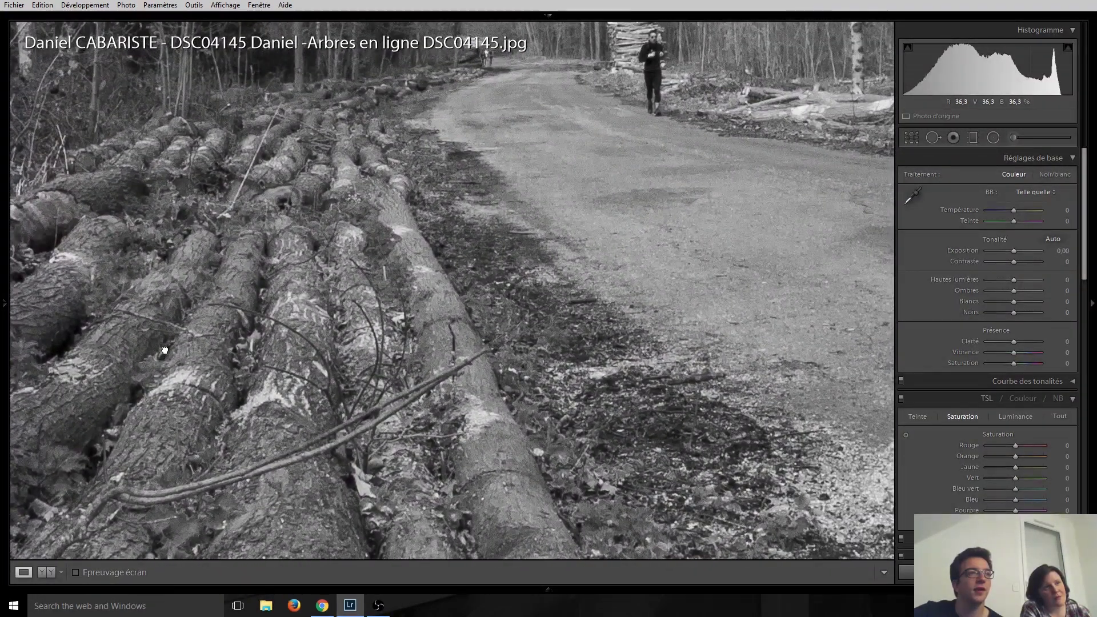
drag(165, 351, 166, 356)
mouse_move(334, 317)
mouse_down()
mouse_move(475, 324)
mouse_move(517, 314)
mouse_move(481, 318)
mouse_up()
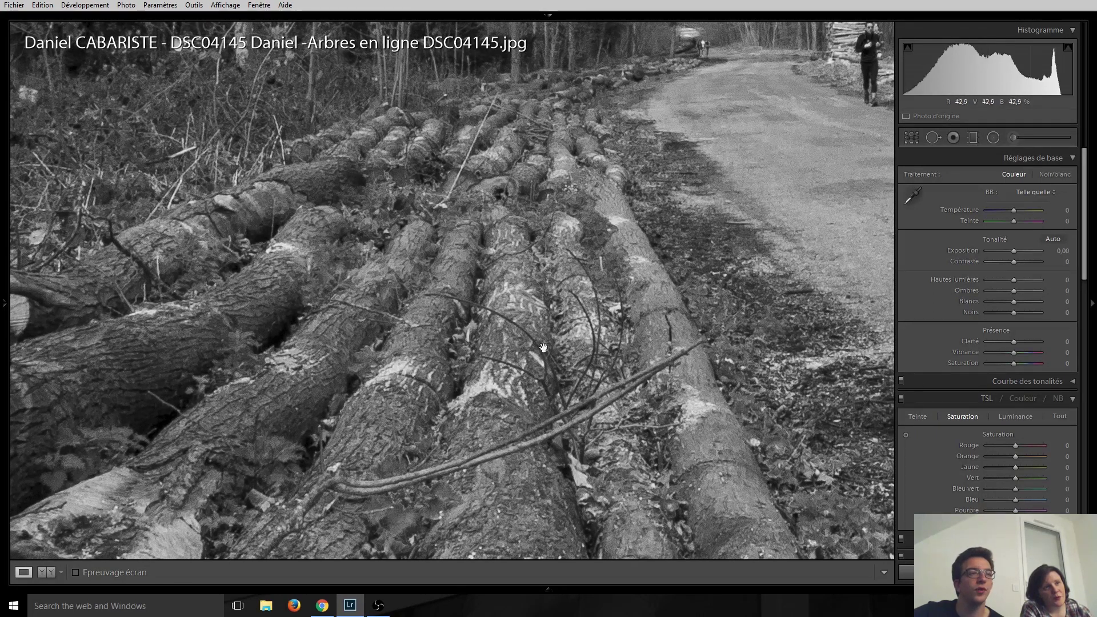
drag(544, 347, 629, 345)
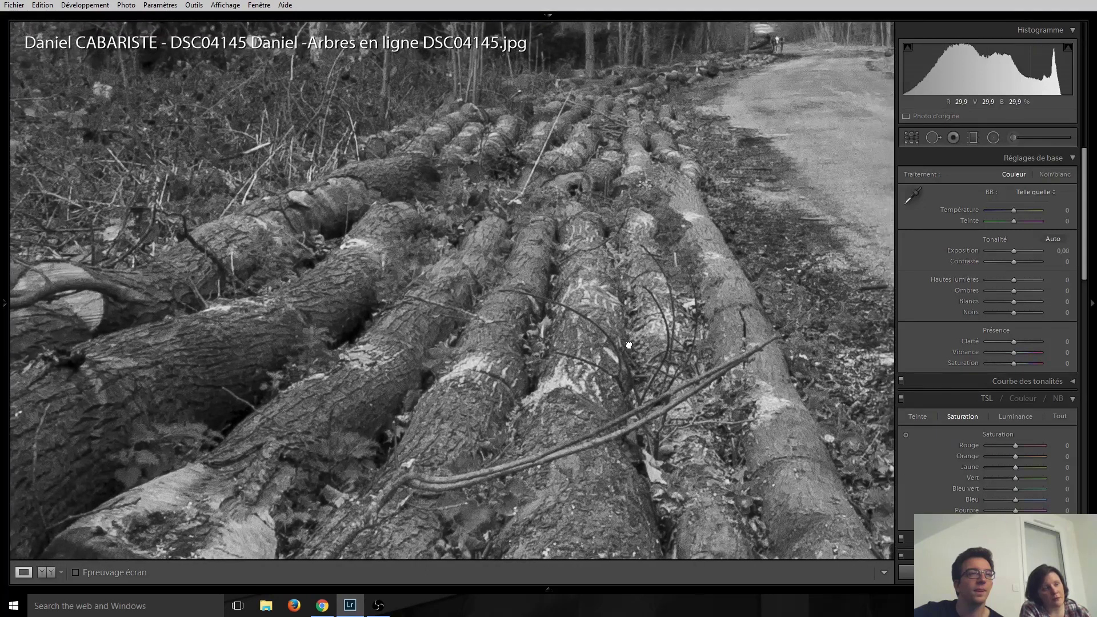
click(605, 225)
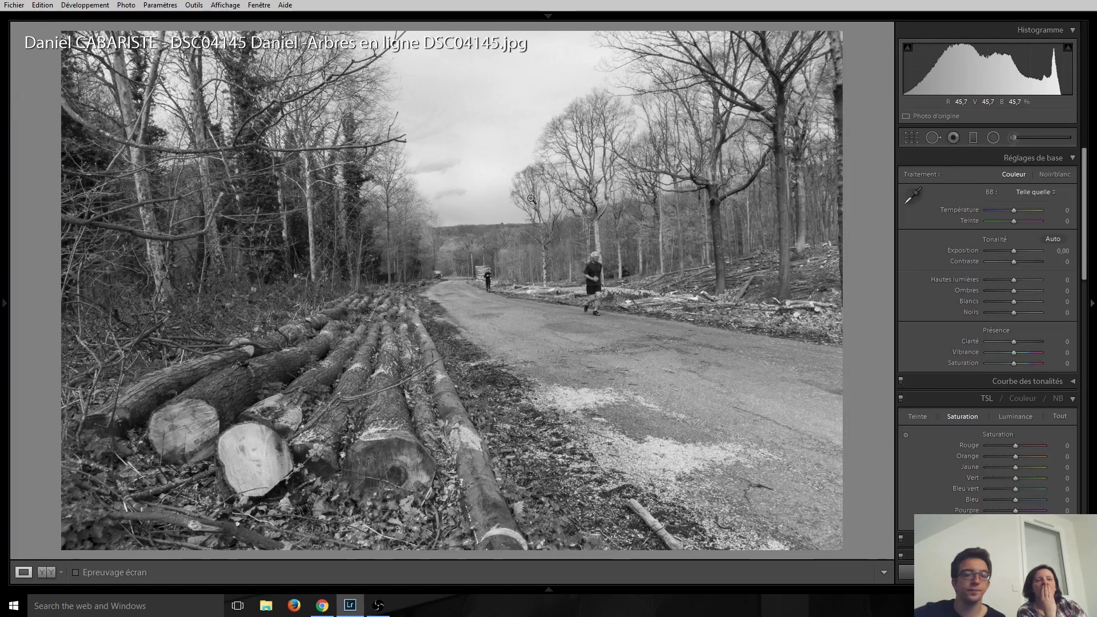
Pass the handwriting photo, checking its blue ink close up, to reach the red racing car photo.
key(Right)
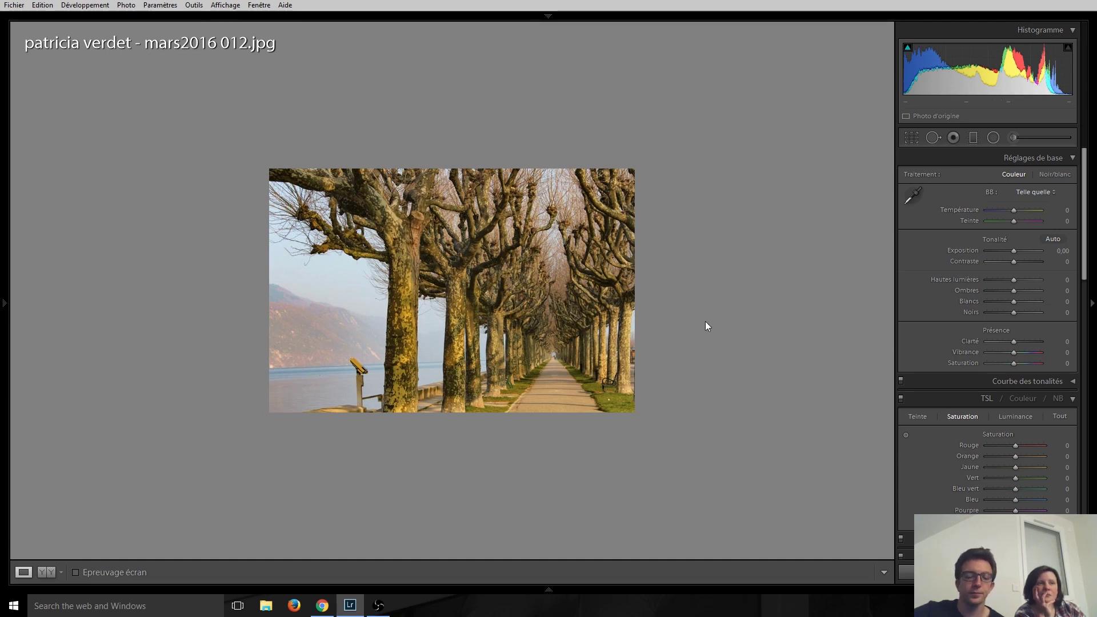
key(Right)
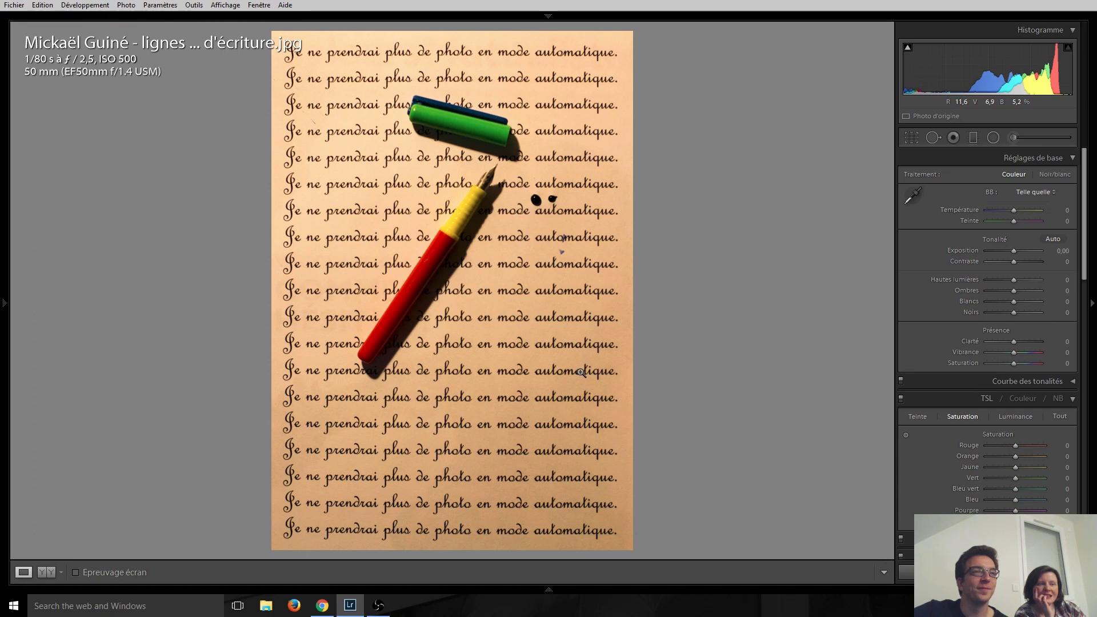
click(557, 252)
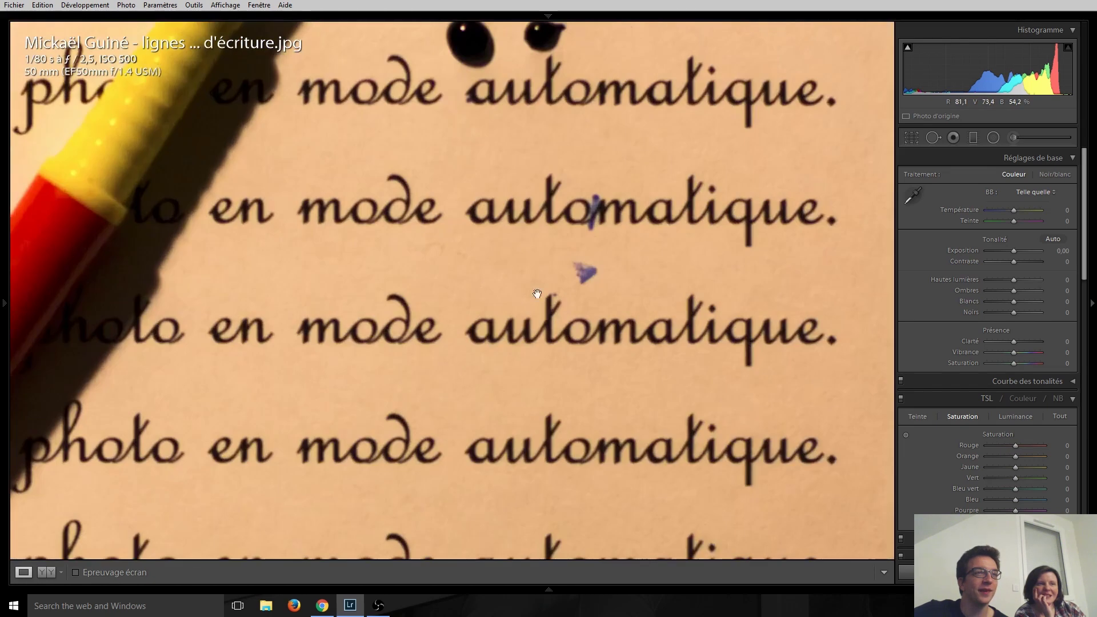
click(599, 294)
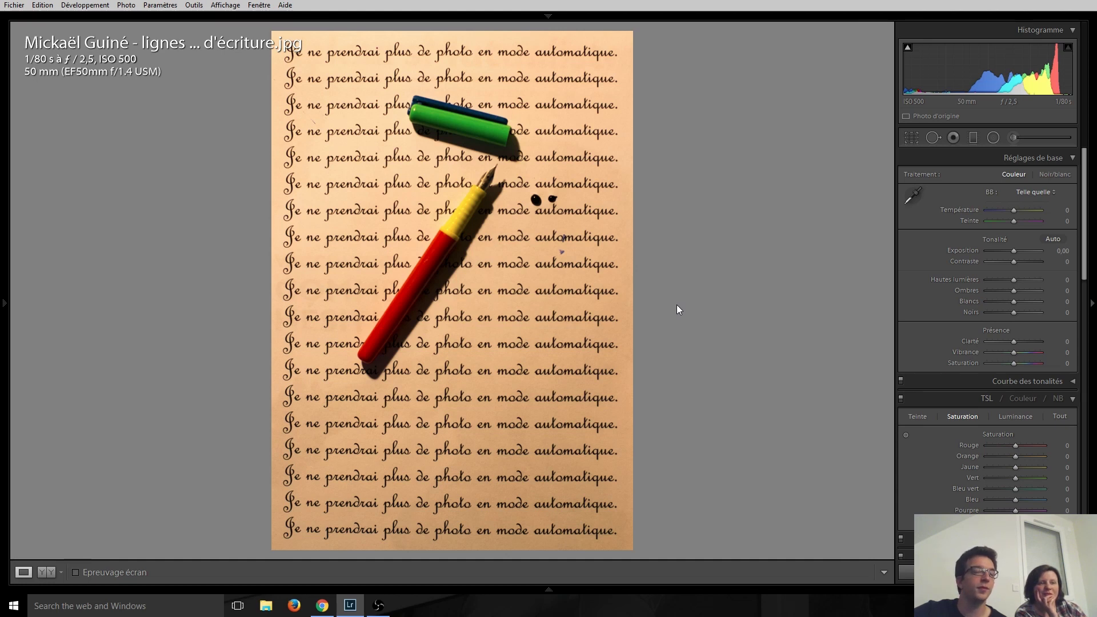
key(Right)
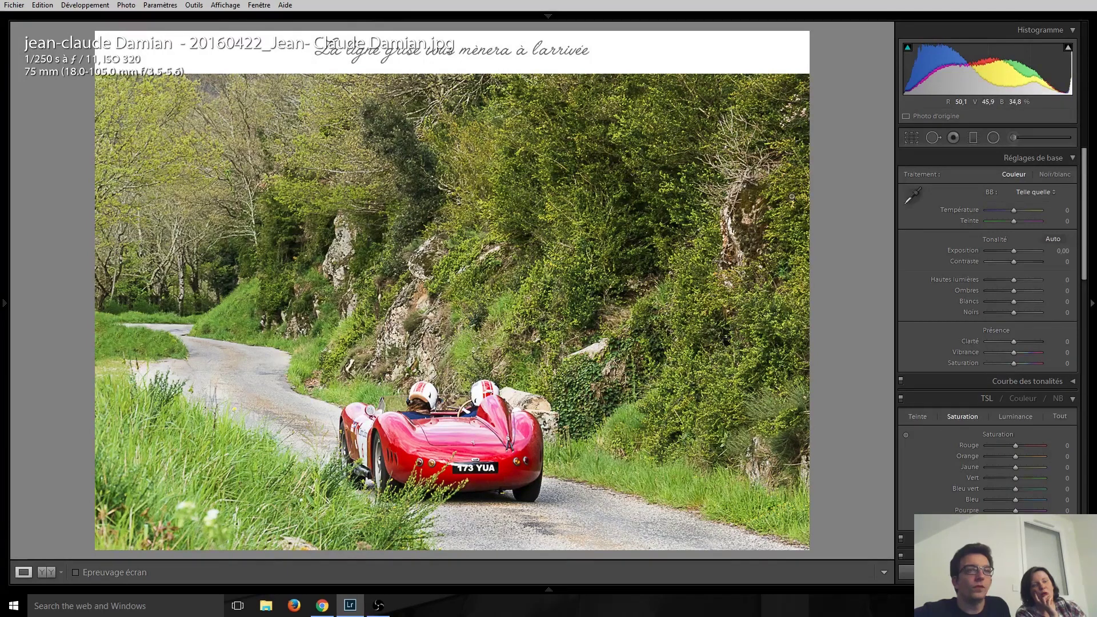
Crop the top strip and right side off the race car photo, then advance to 'LesLignes.JPG'.
key(r)
drag(456, 30, 460, 104)
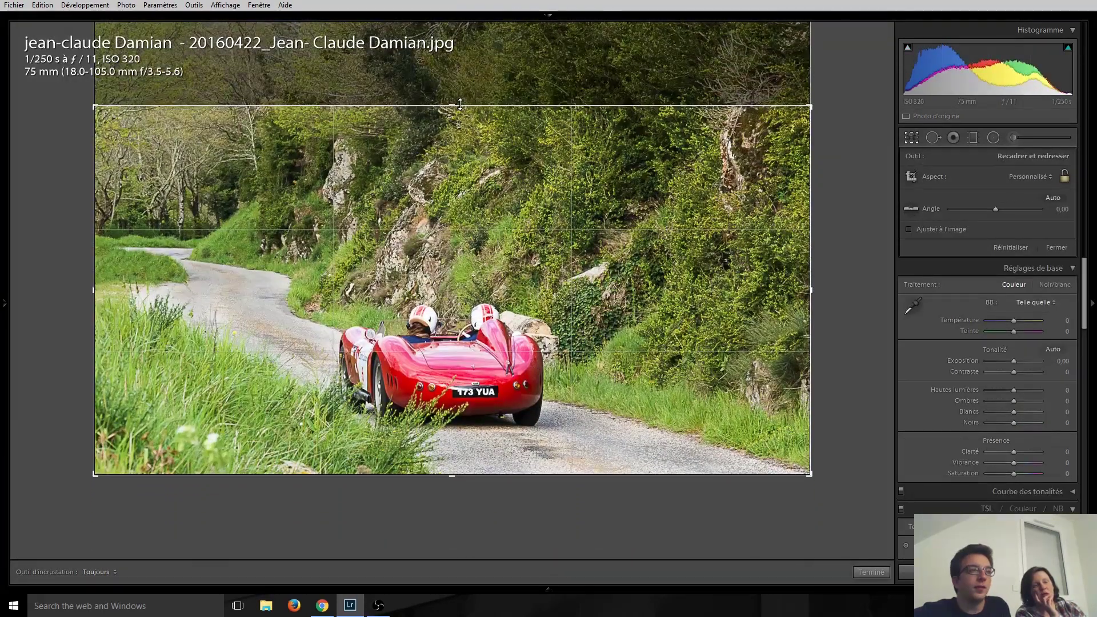
key(shift+Tab)
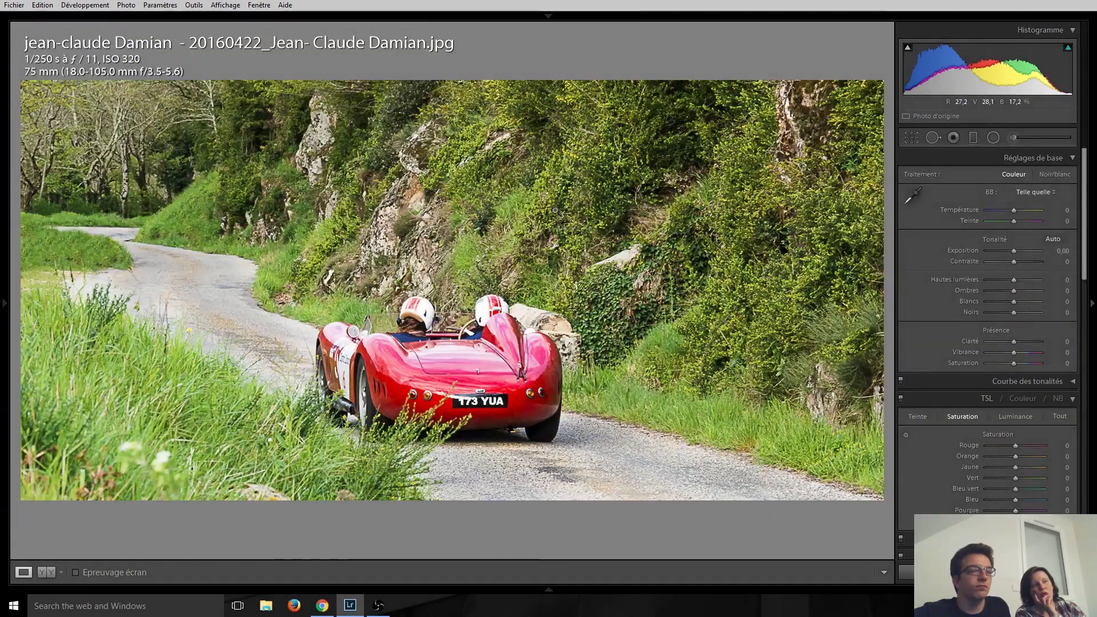
key(r)
drag(815, 275, 677, 310)
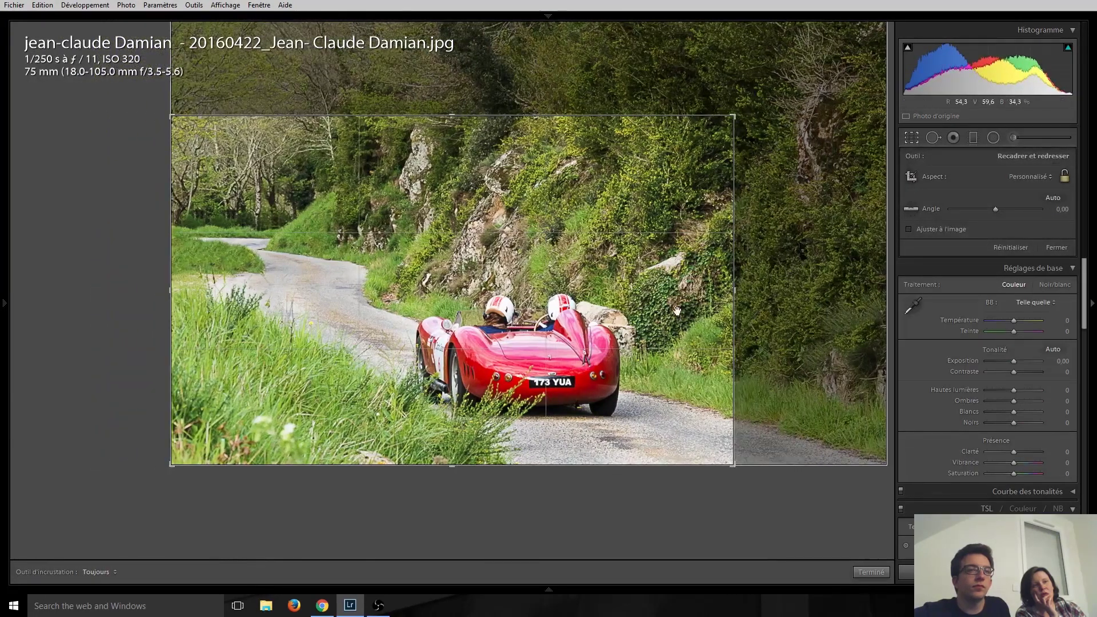
key(Return)
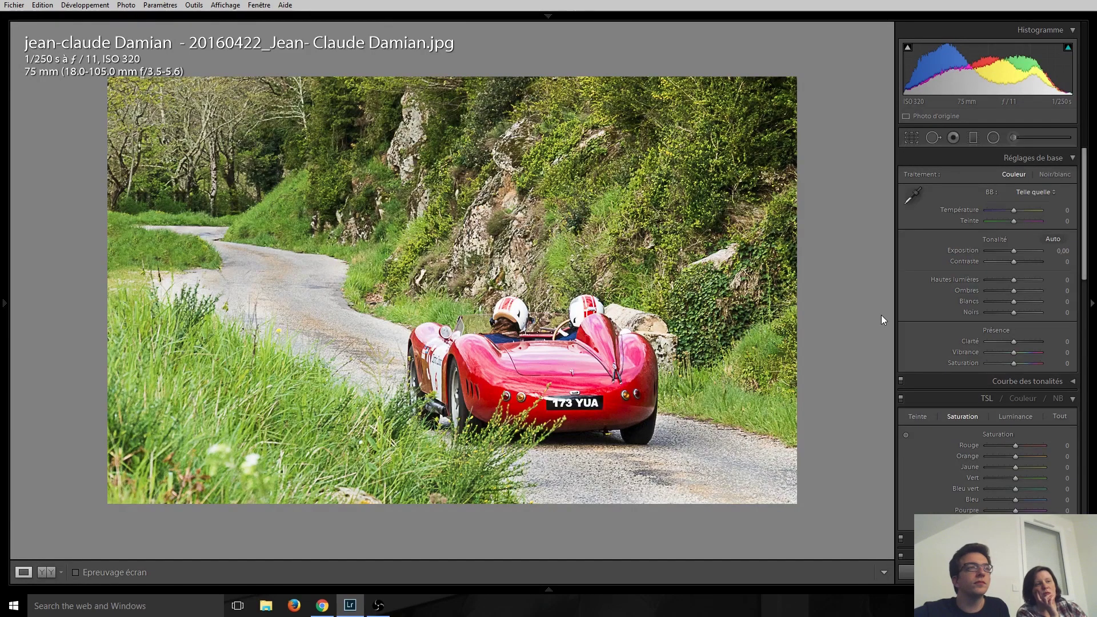
key(Right)
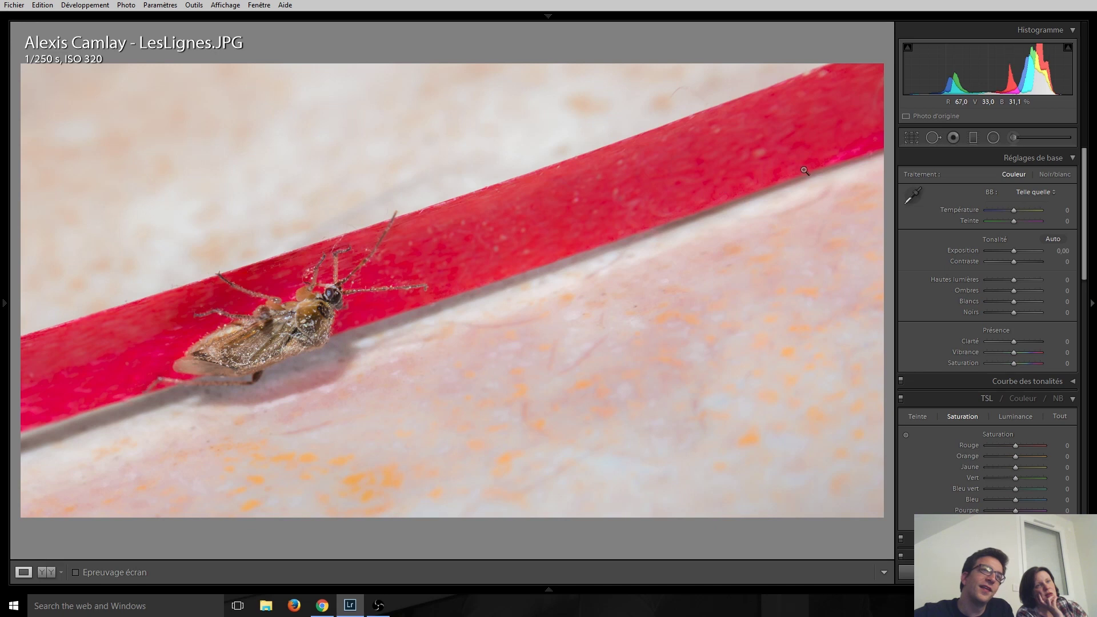
Zoom to 1:1 on the insect, pan around it, and check the thorax detail.
click(284, 307)
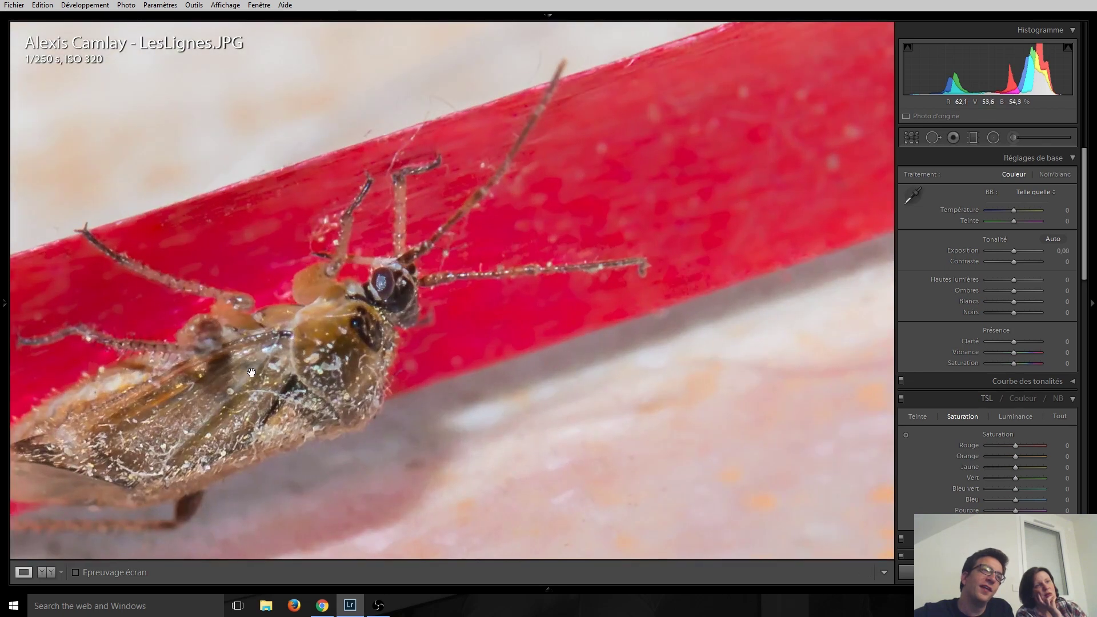
drag(251, 373, 432, 297)
click(433, 297)
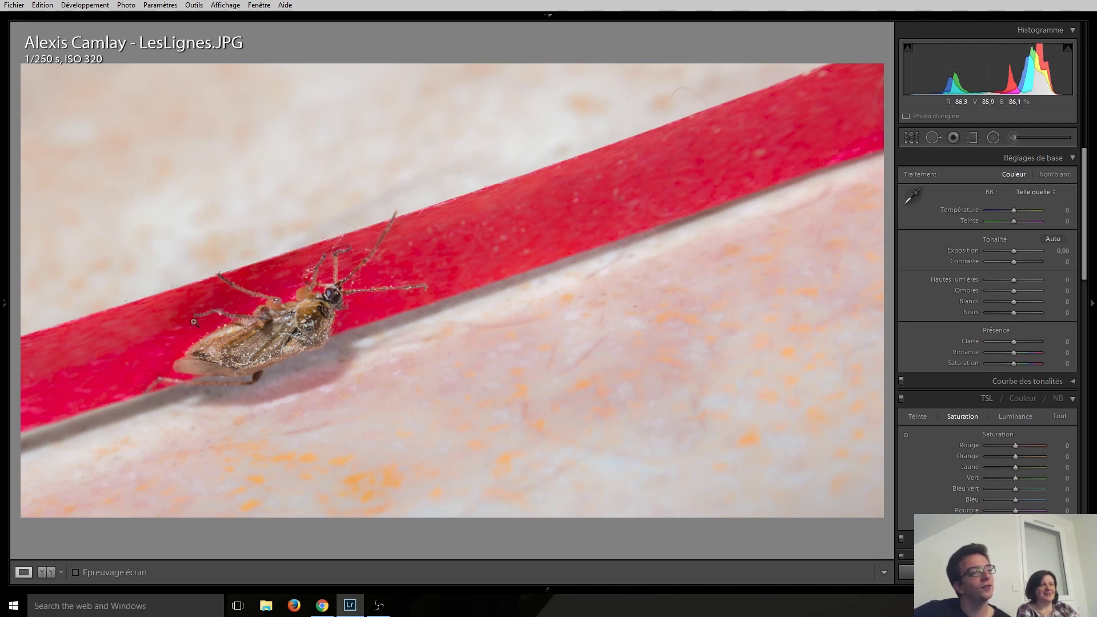
click(308, 319)
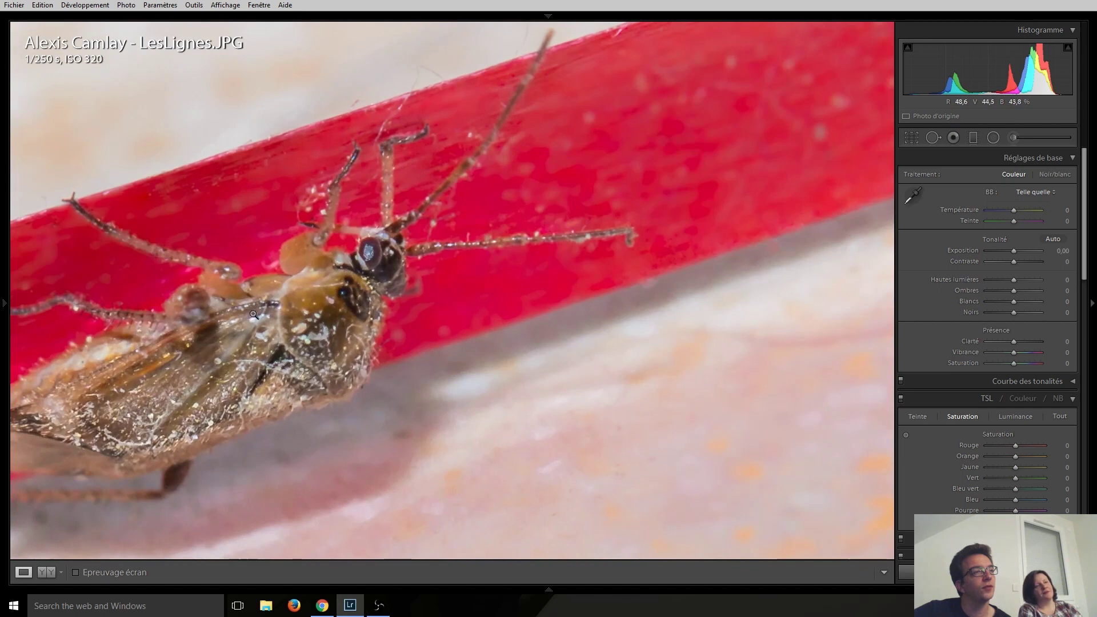
click(253, 315)
Try two vertical flips and a horizontal flip on the insect photo via Transformation.
right_click(510, 254)
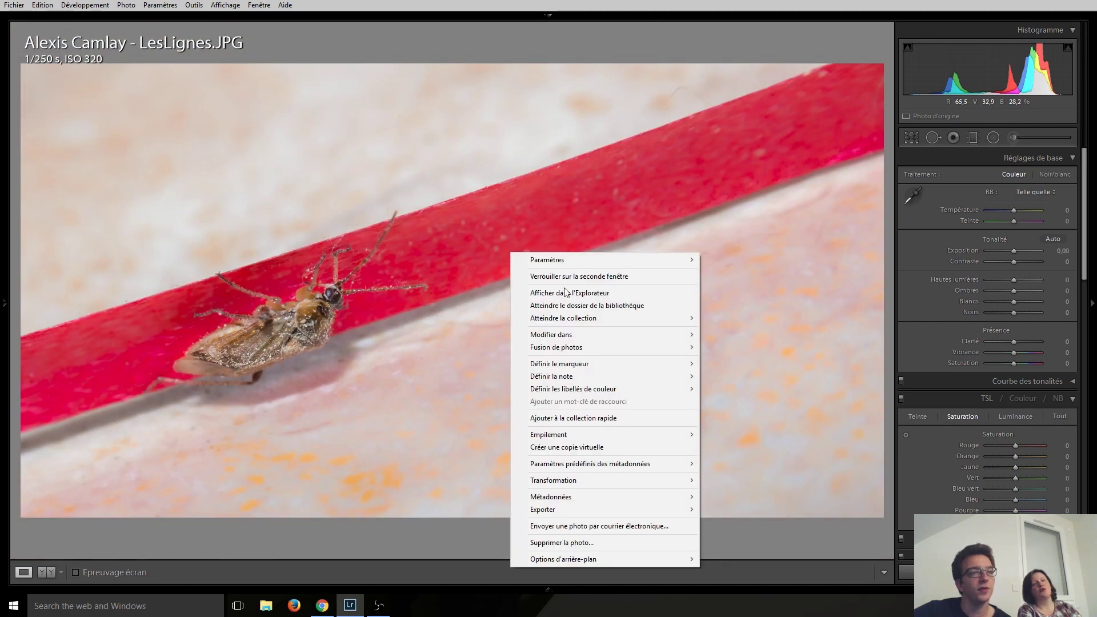
mouse_move(553, 480)
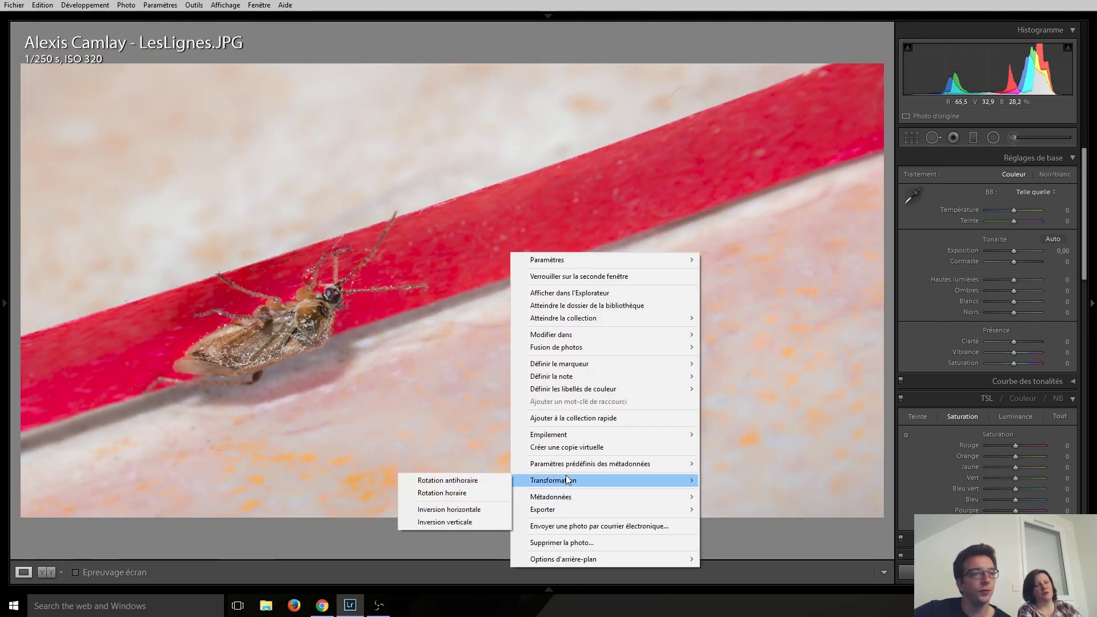
click(469, 521)
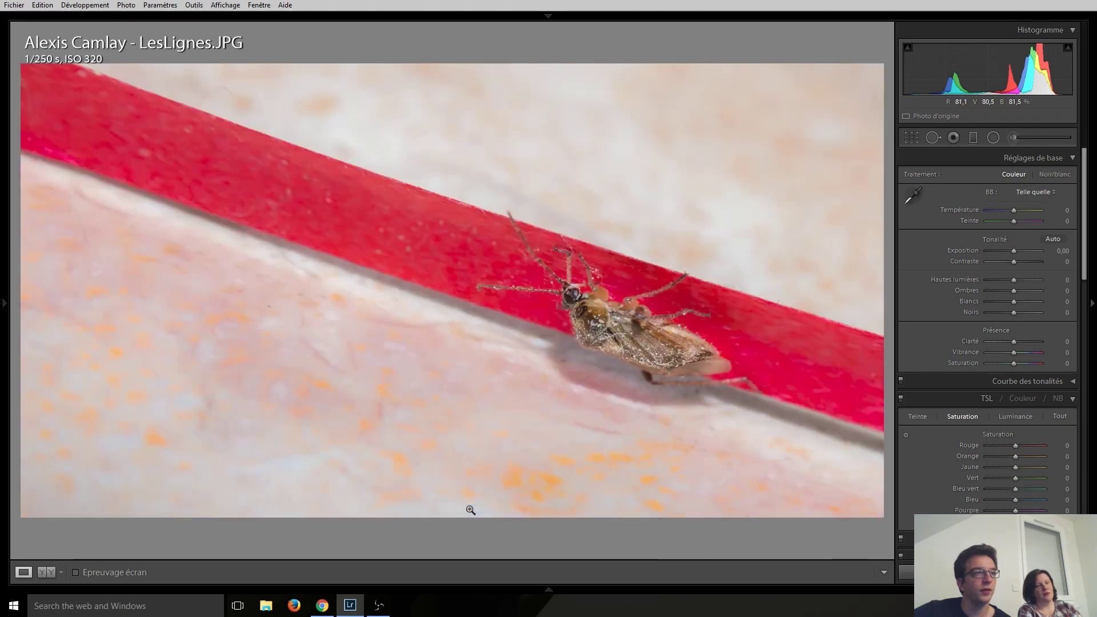
right_click(491, 358)
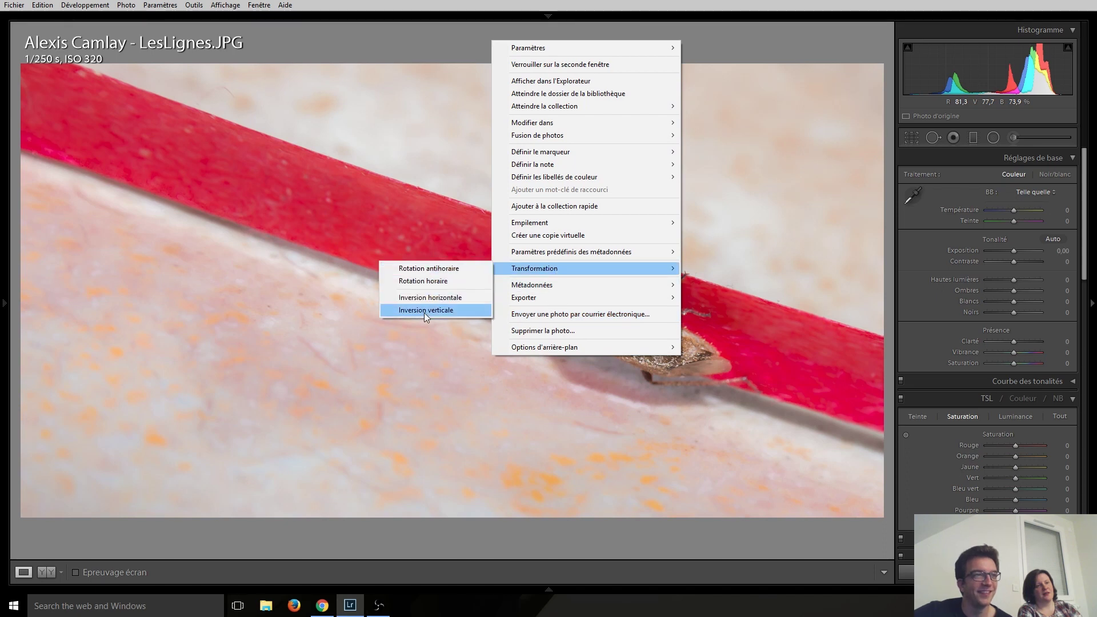
click(425, 315)
right_click(425, 314)
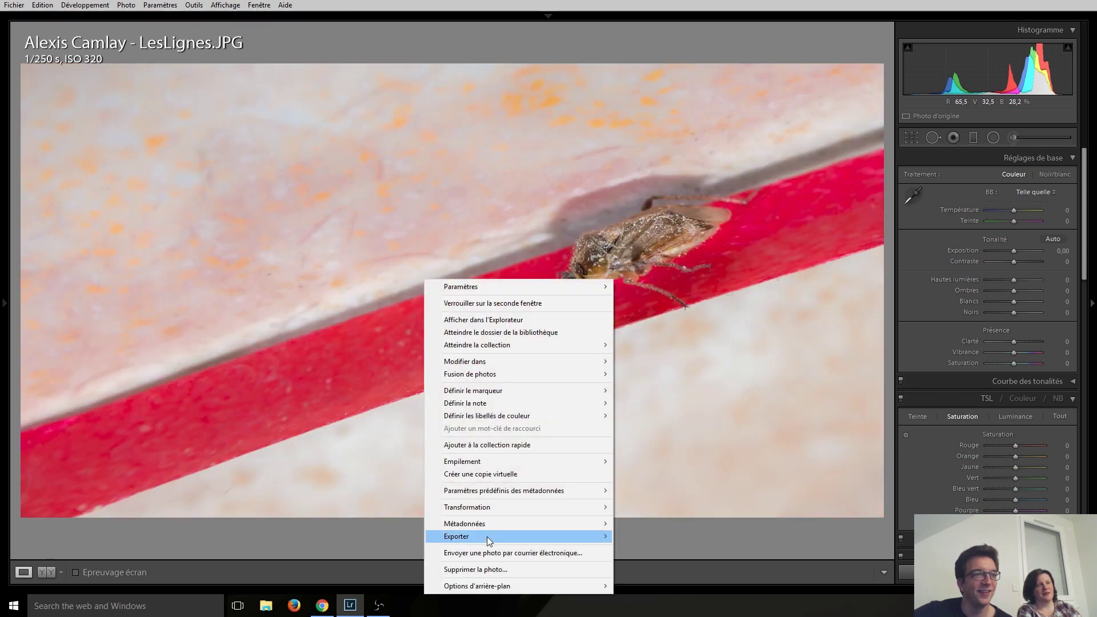
mouse_move(518, 507)
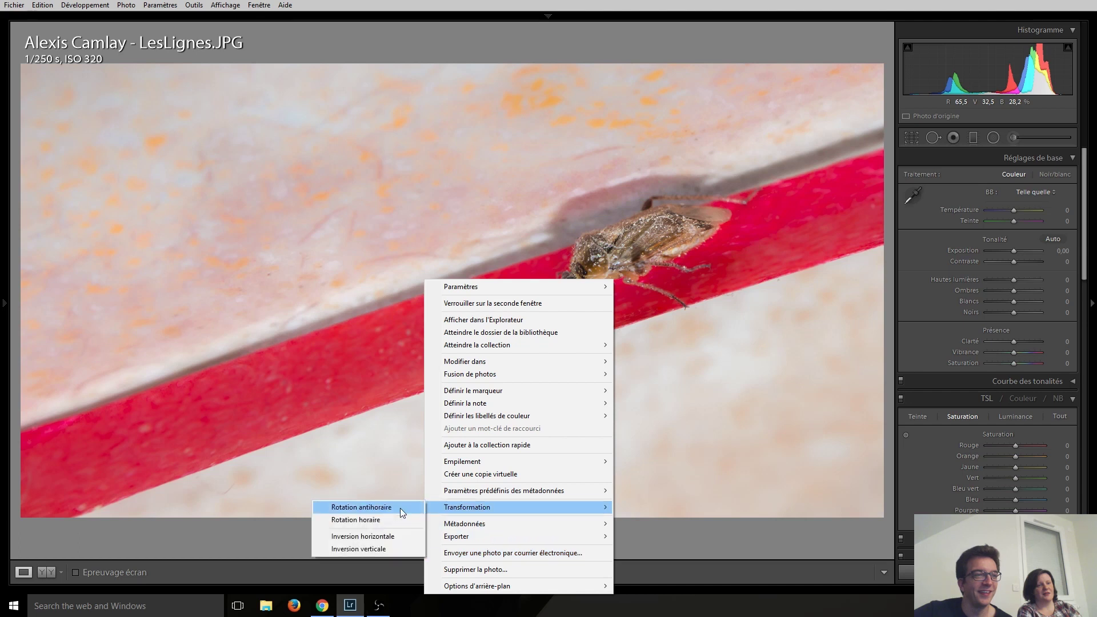
click(386, 537)
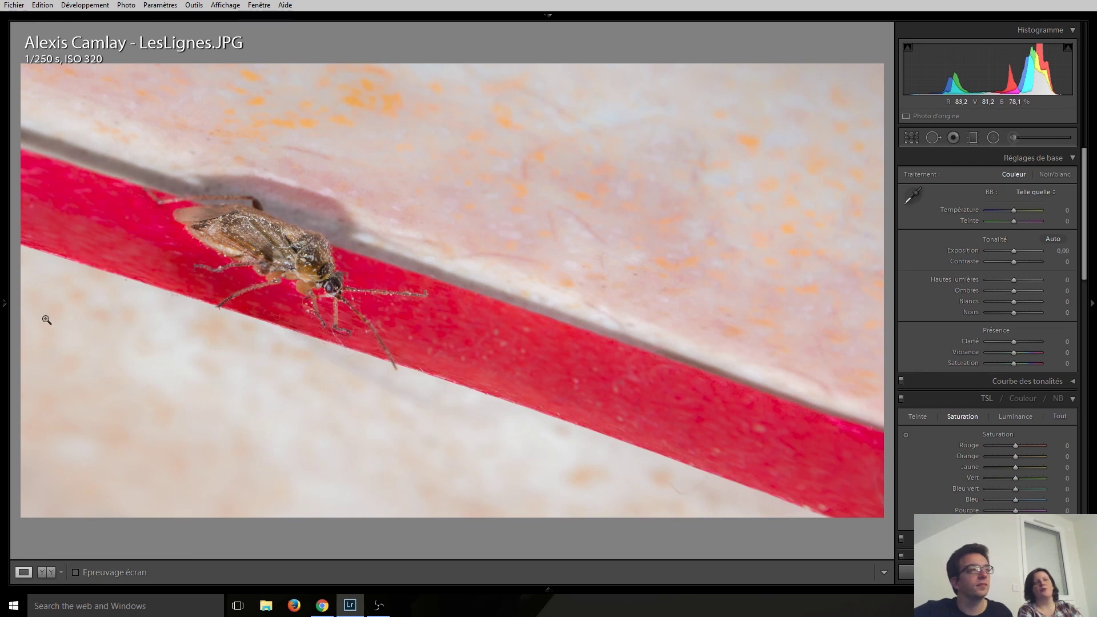
Flip the insect photo back horizontally and pin the left panel and module bar open.
key(shift+Tab)
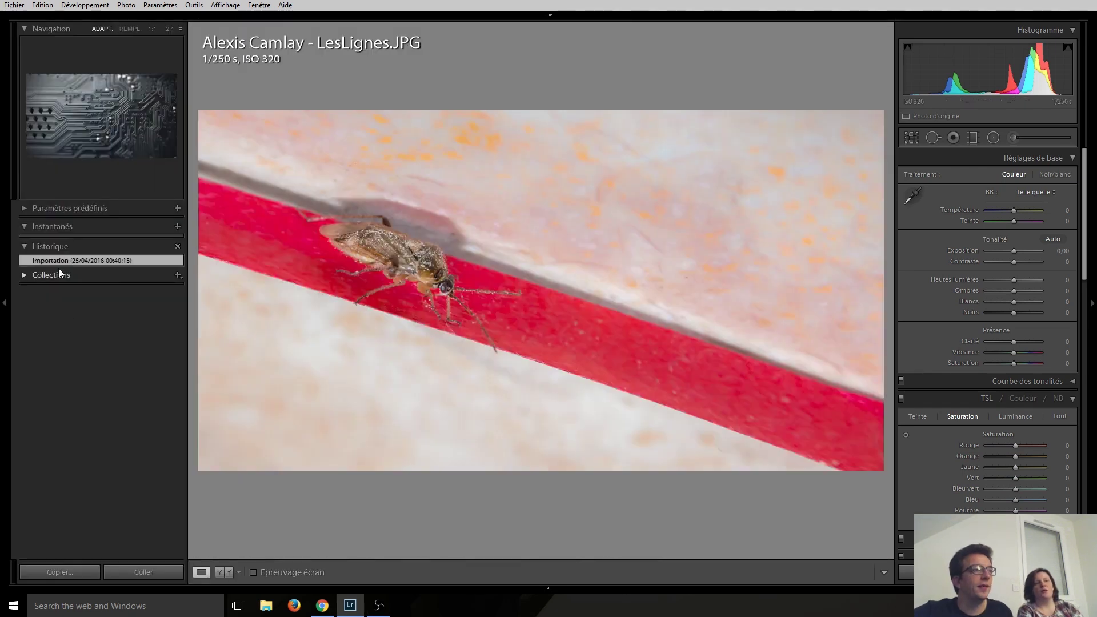
click(5, 289)
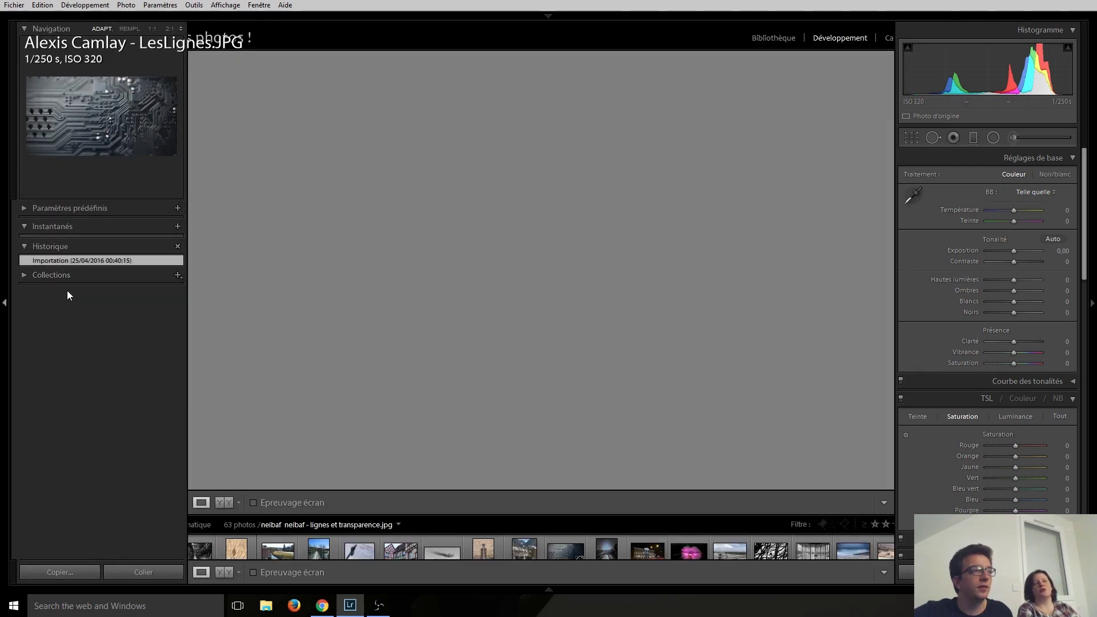
right_click(472, 299)
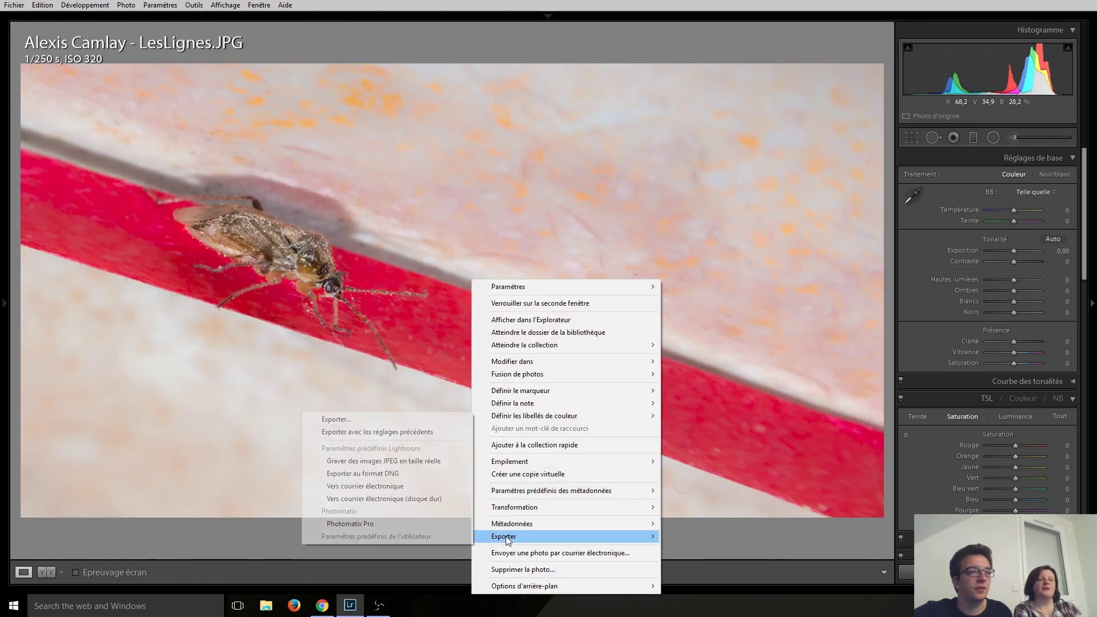
mouse_move(514, 506)
click(426, 537)
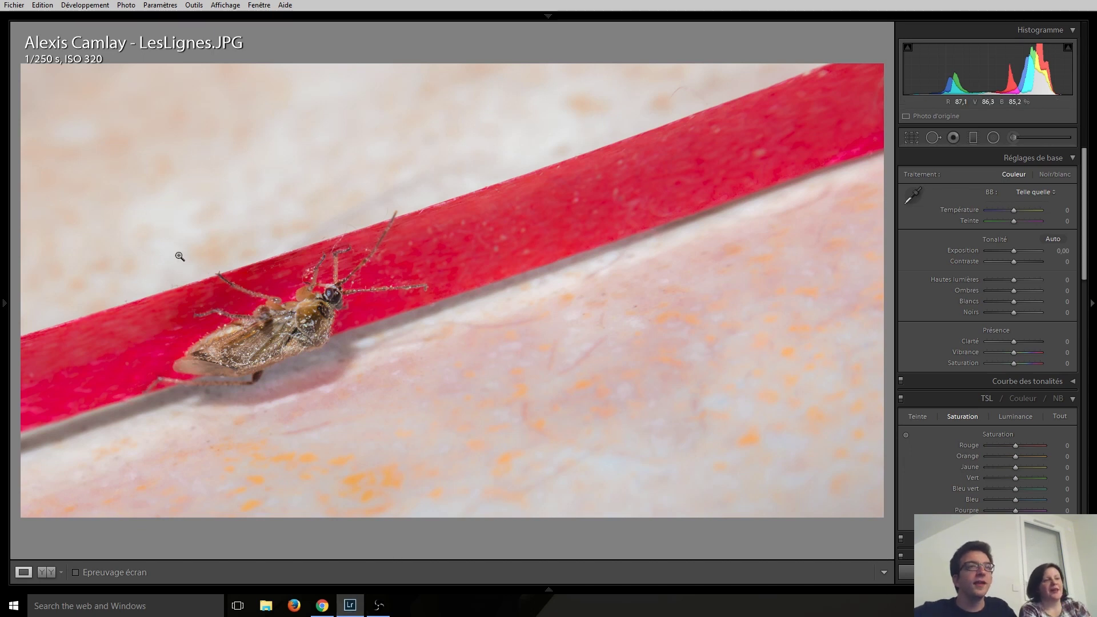
click(1, 300)
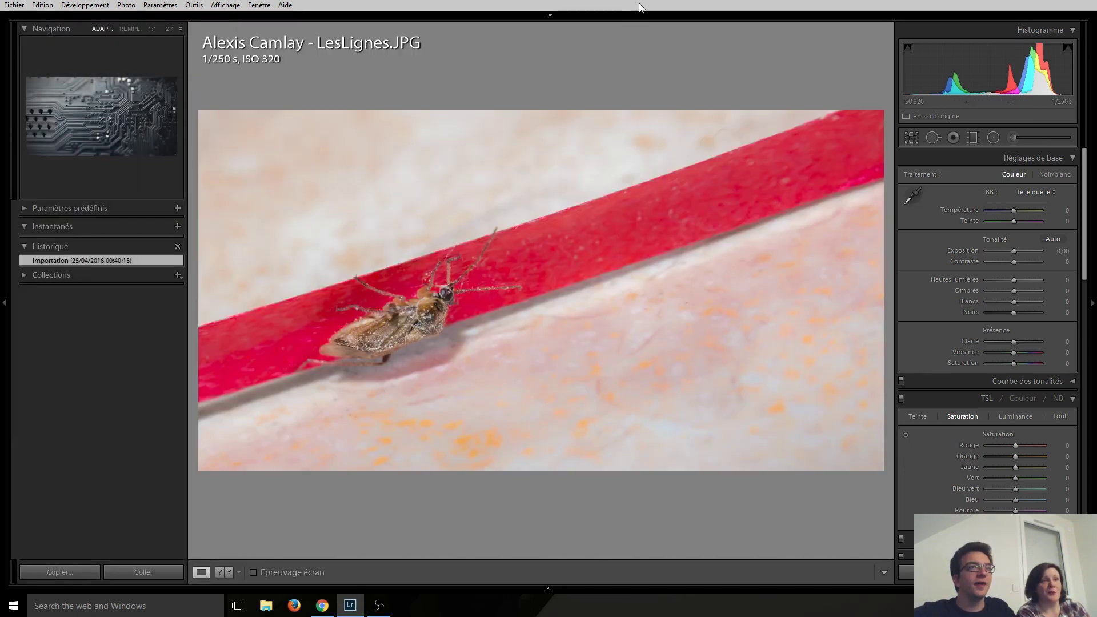
click(595, 15)
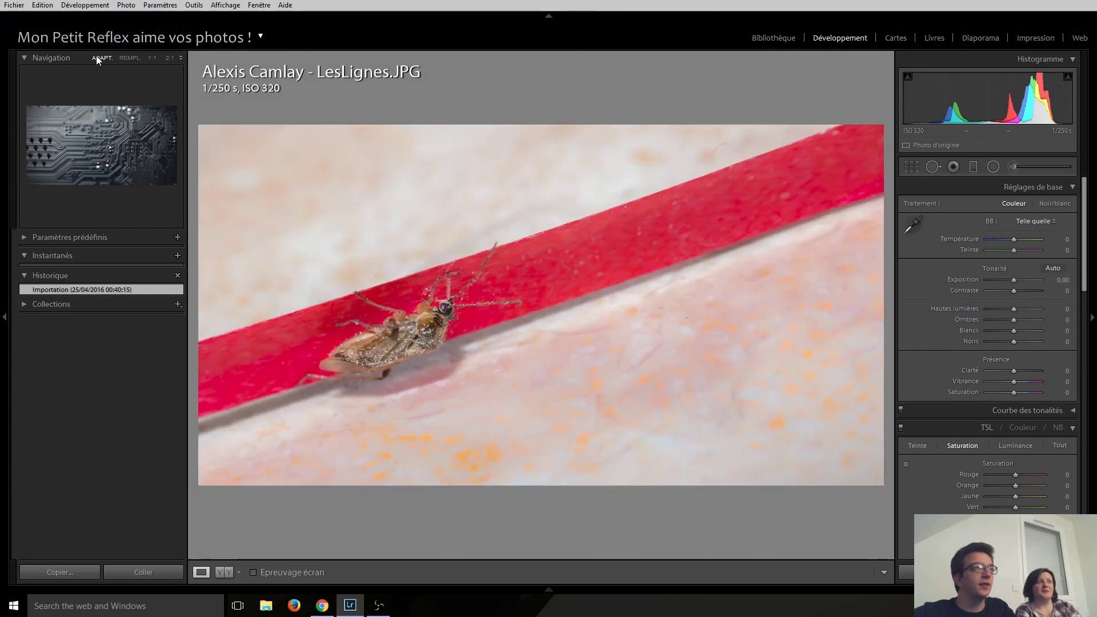
Switch to the Library grid and select photos 14 (circuit board) and 20 (building site).
click(774, 37)
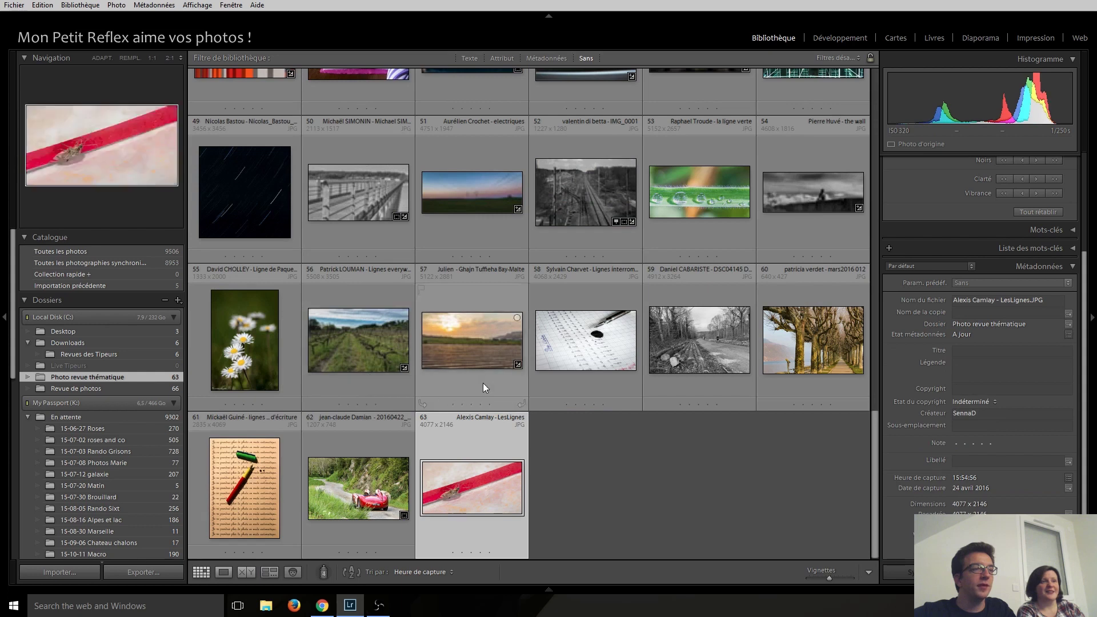
scroll(483, 383, up, 10)
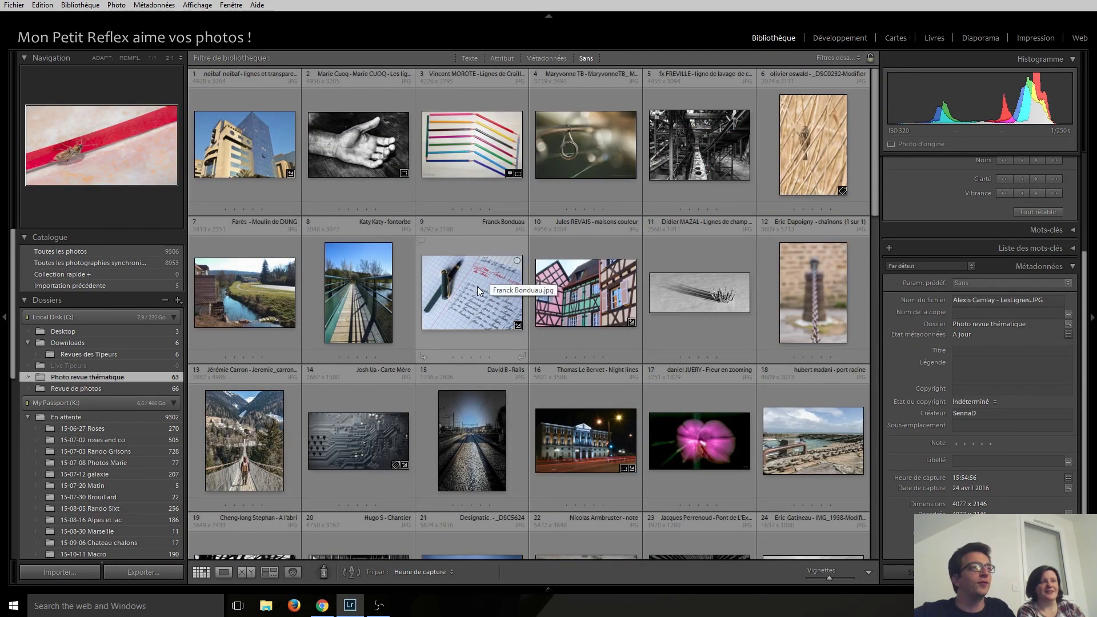
scroll(481, 293, down, 2)
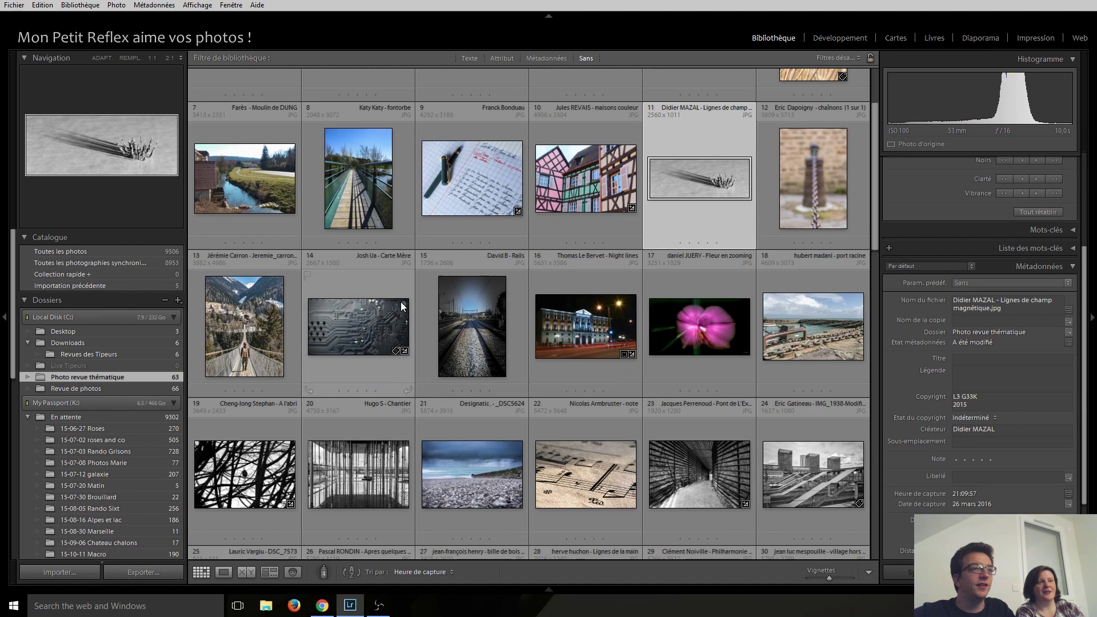
scroll(397, 304, down, 2)
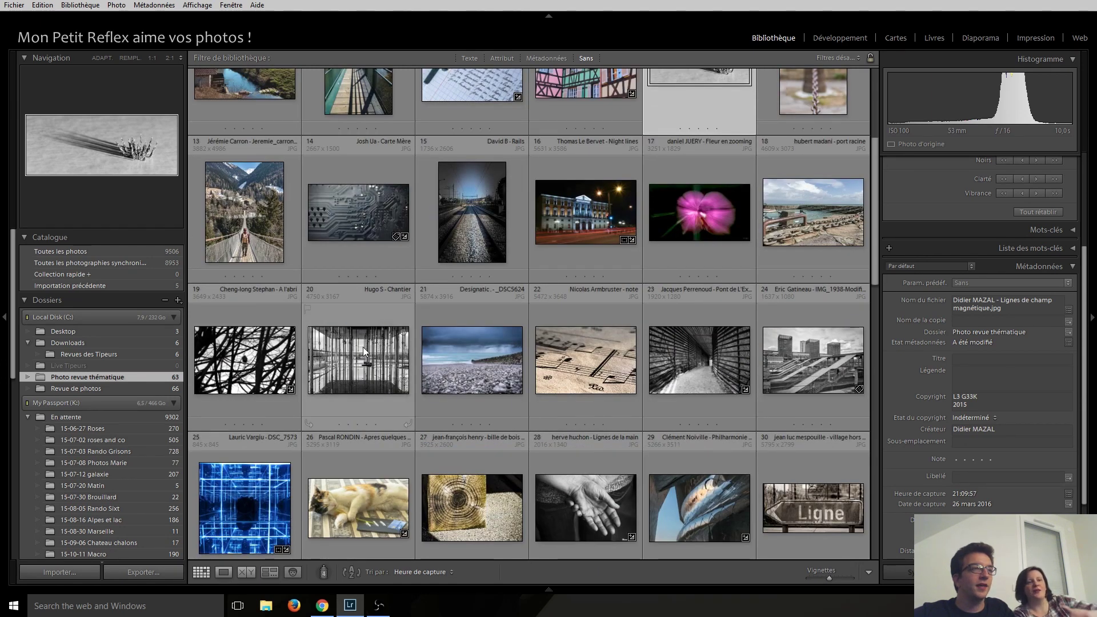
click(350, 218)
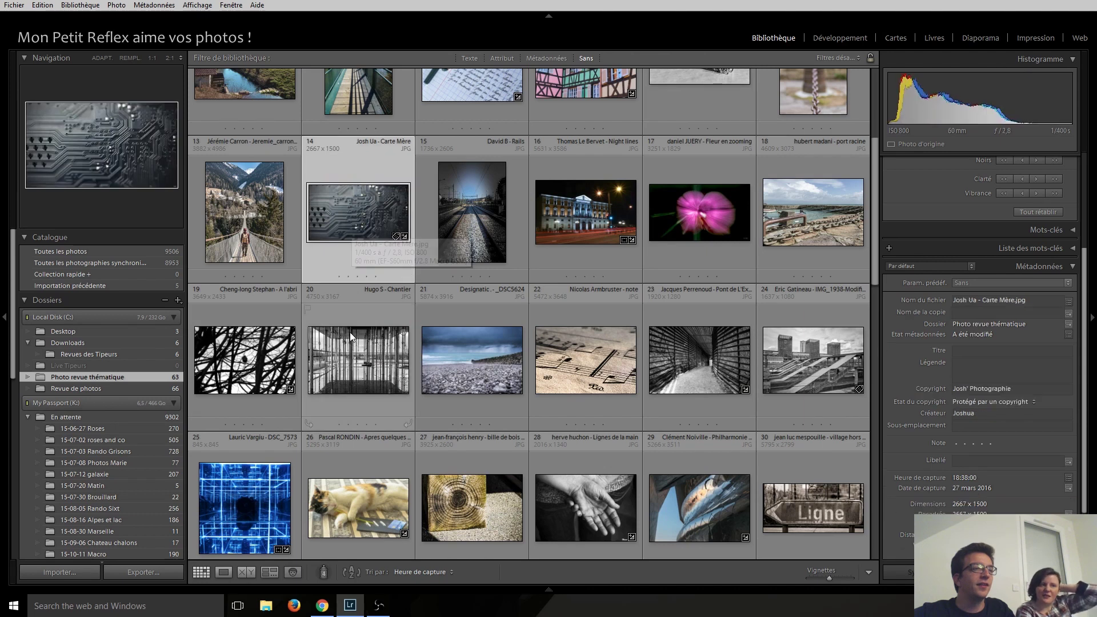
click(348, 347)
Back at the top, select photos 5 (black-and-white industrial) and 6 (dry grass).
scroll(348, 347, up, 2)
scroll(348, 346, up, 2)
mouse_move(358, 429)
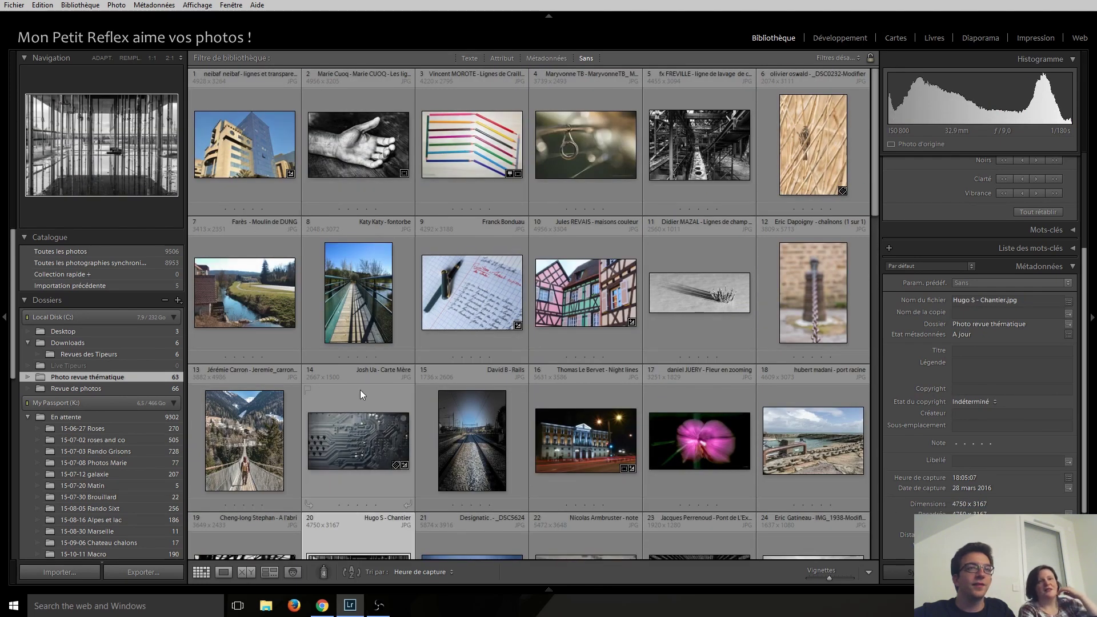
click(695, 158)
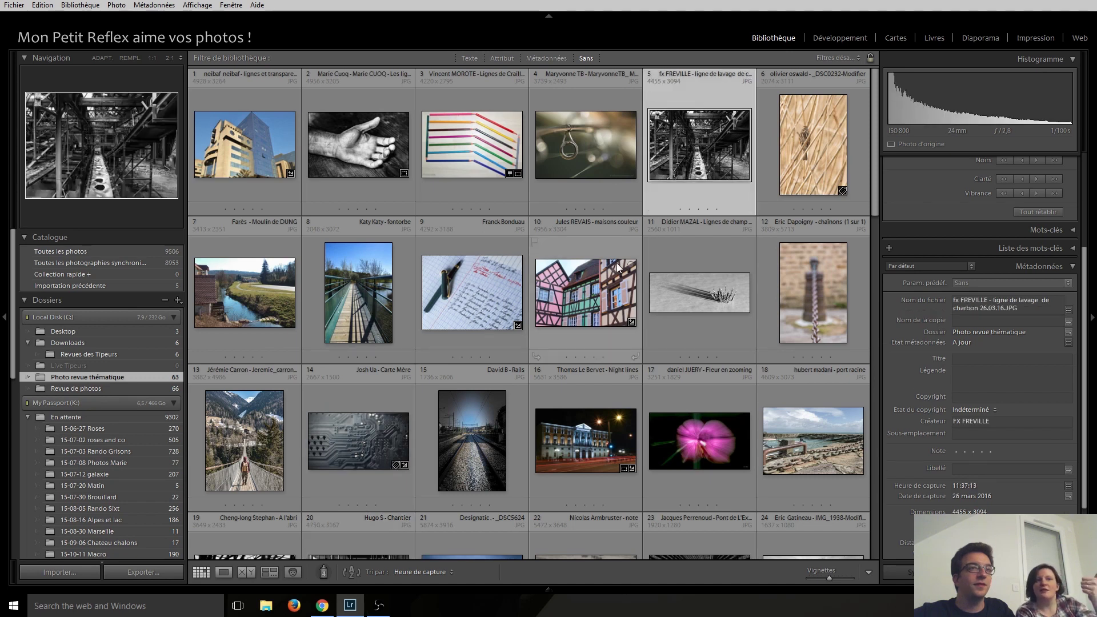
click(811, 156)
Scroll down to the grid's last row, selecting photo 38 (street lamp stairway) on the way.
scroll(522, 249, down, 2)
scroll(523, 249, down, 2)
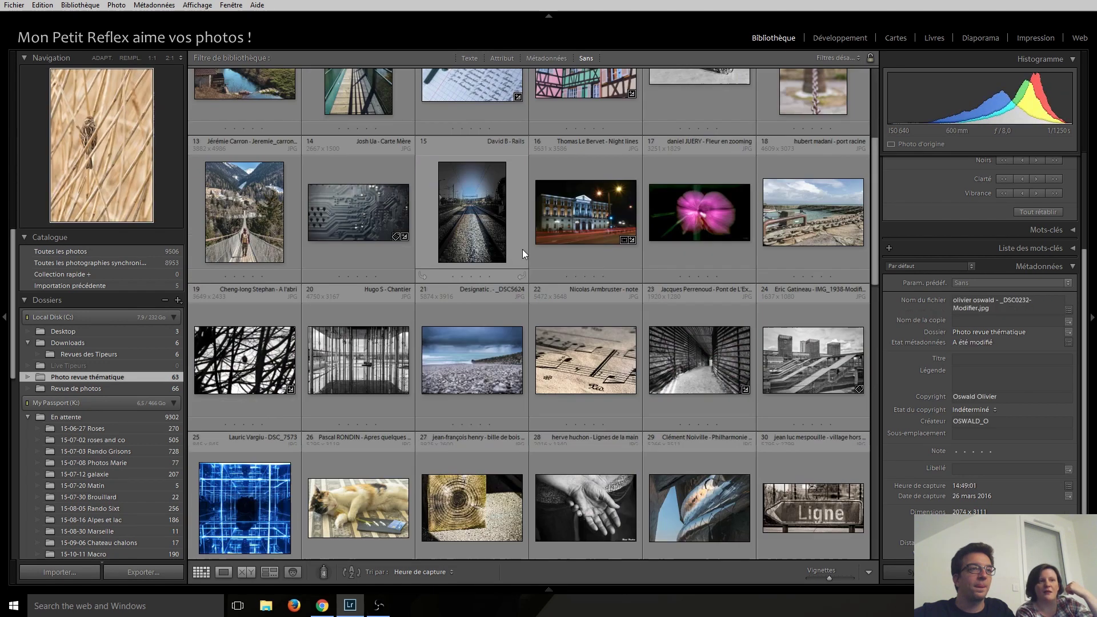
scroll(523, 249, down, 2)
scroll(504, 273, down, 2)
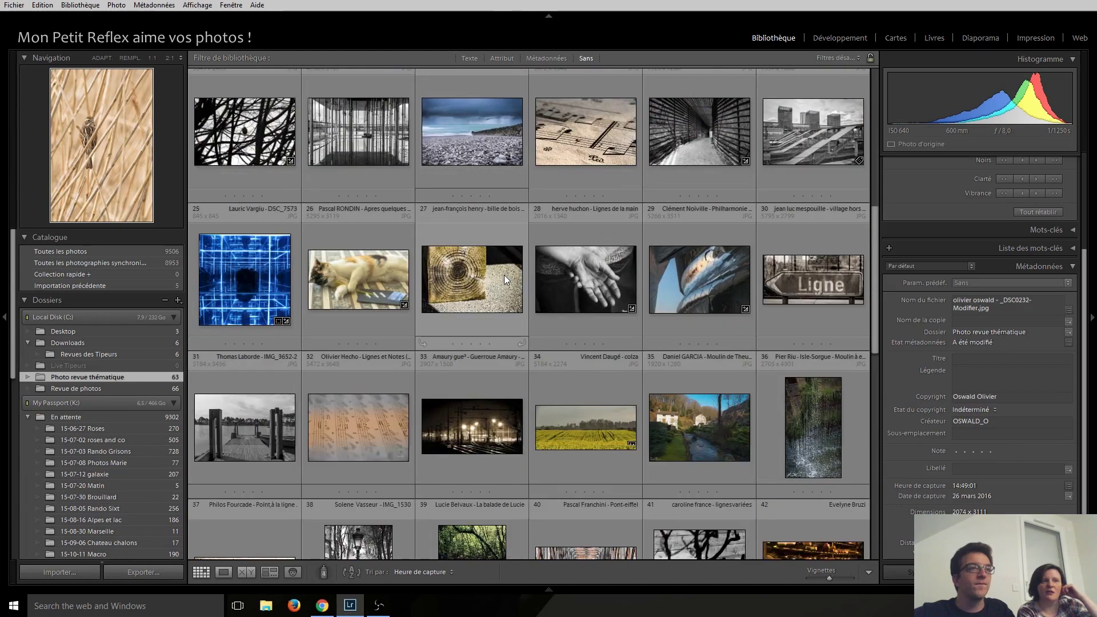
scroll(463, 283, down, 2)
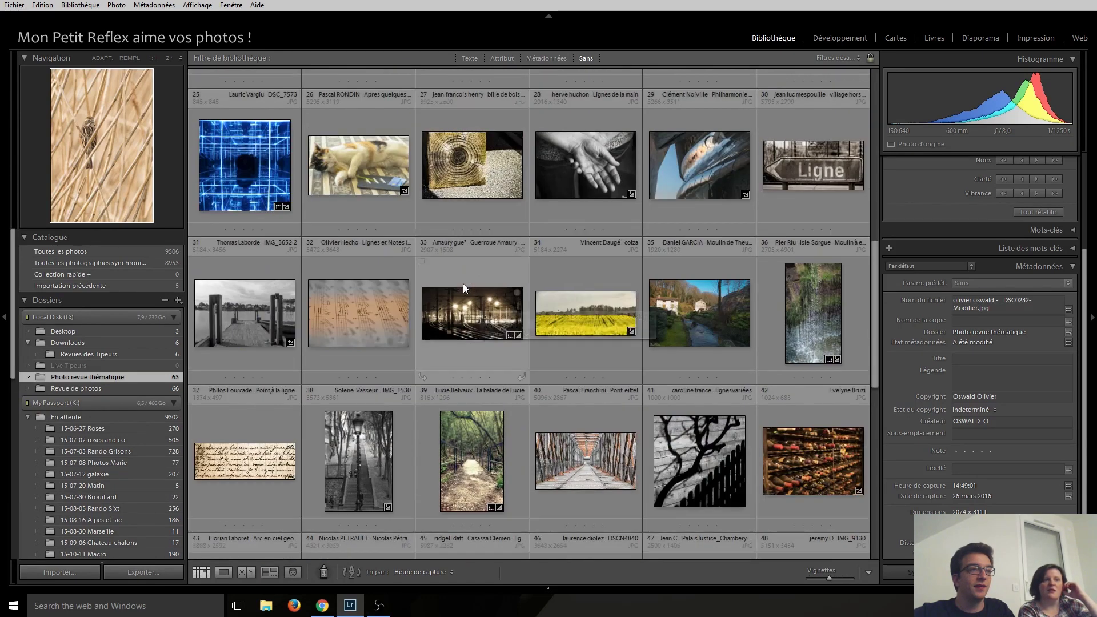
scroll(465, 283, down, 2)
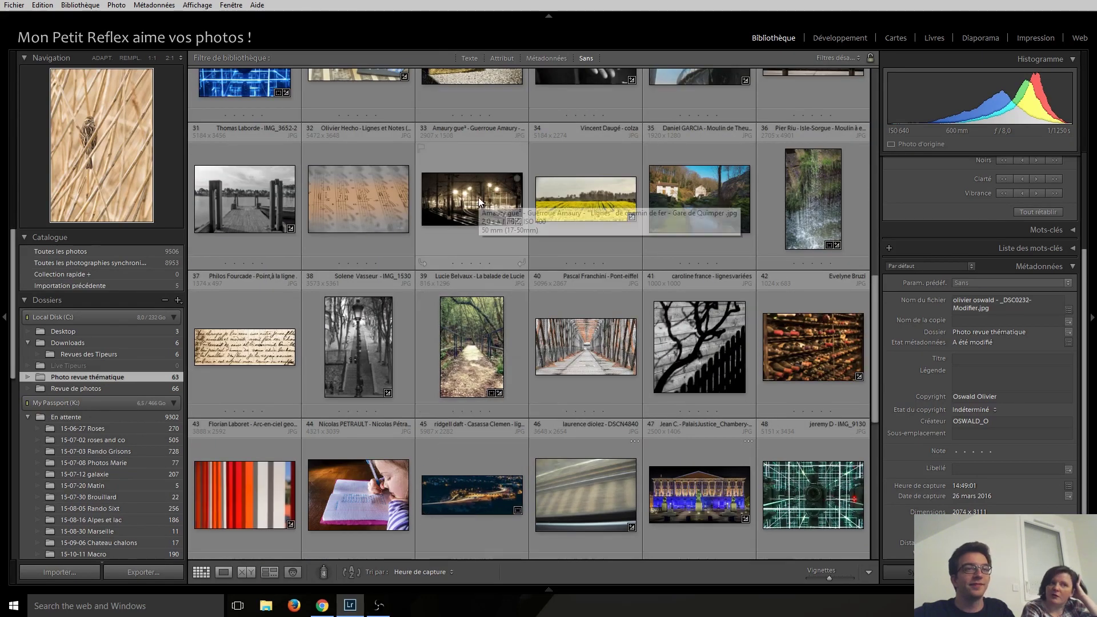
scroll(478, 198, down, 2)
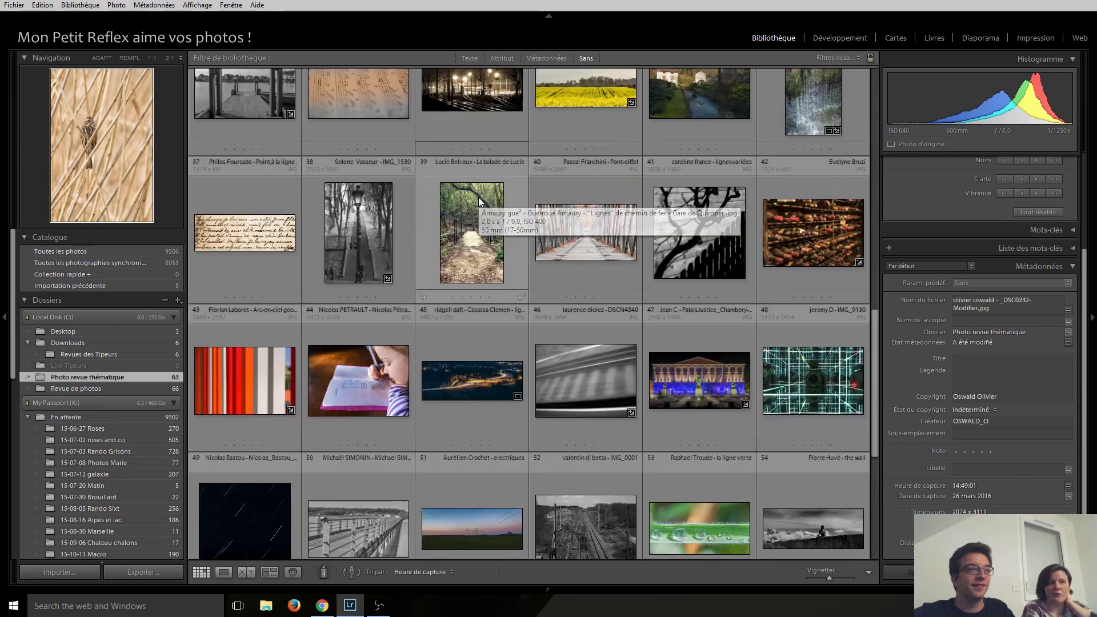
click(361, 231)
scroll(457, 234, down, 2)
scroll(457, 234, down, 3)
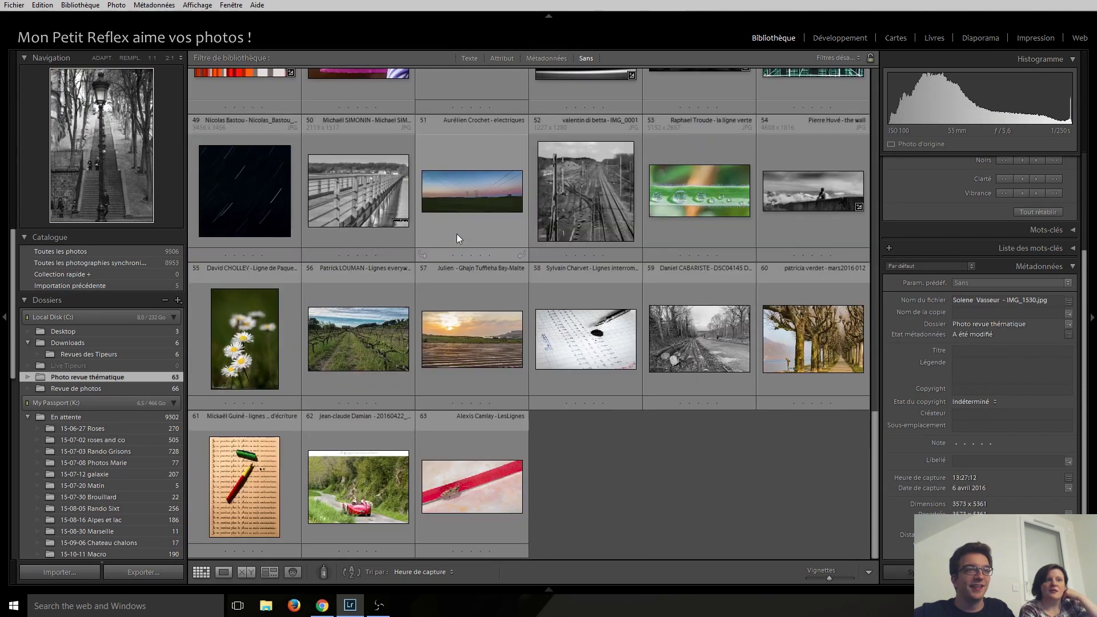